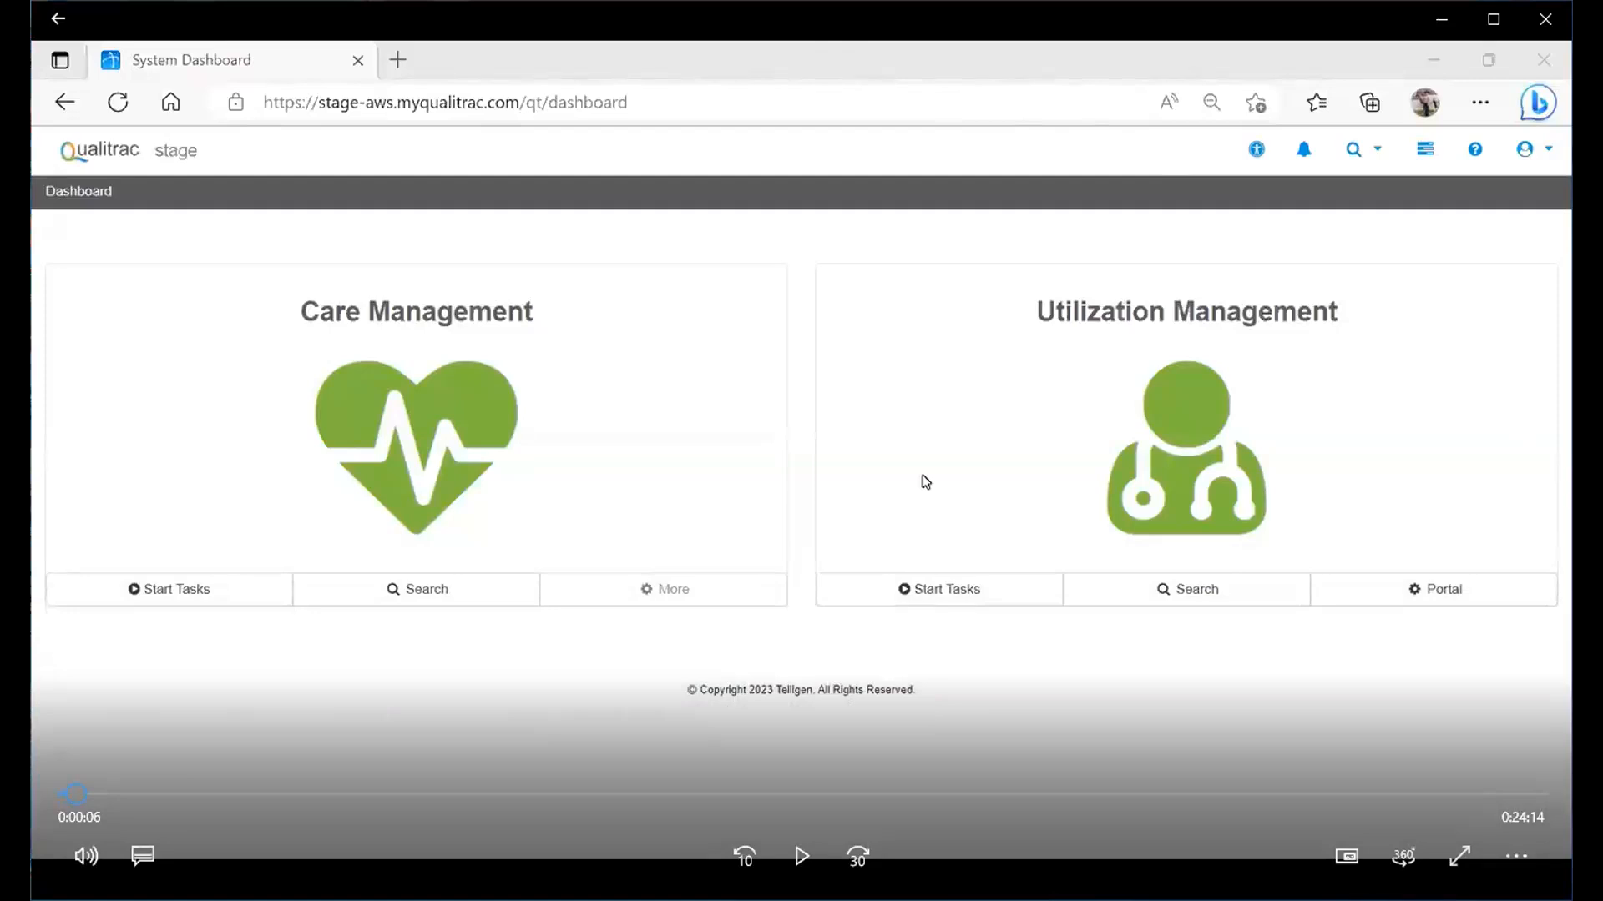
- Open the Utilization Management Task Queue search from the dashboard
click(800, 860)
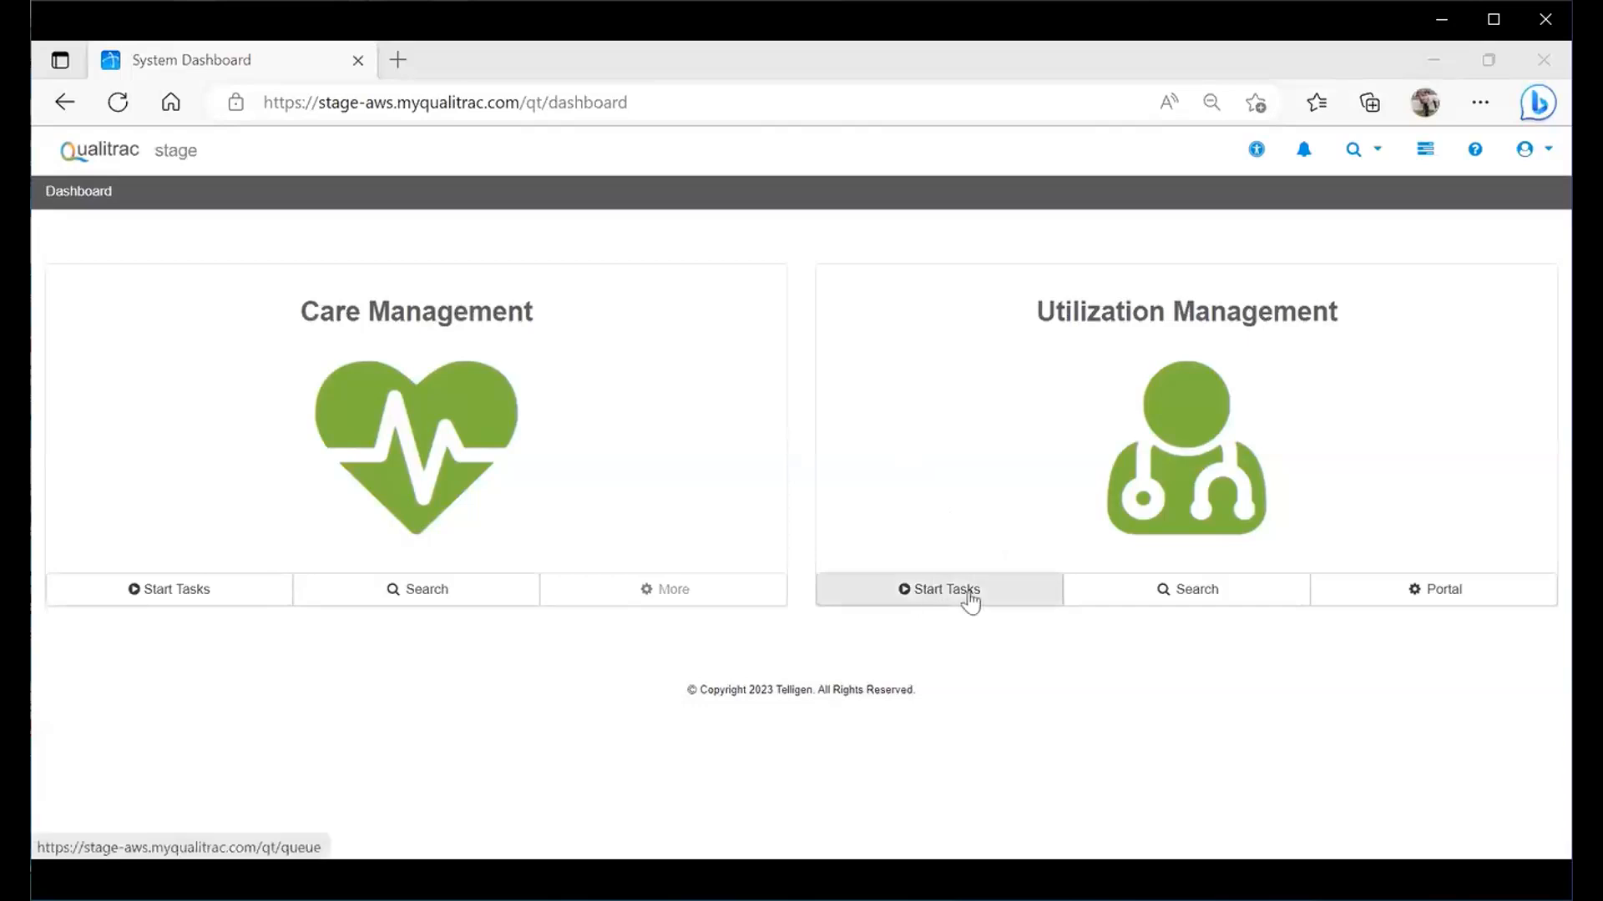
click(1159, 608)
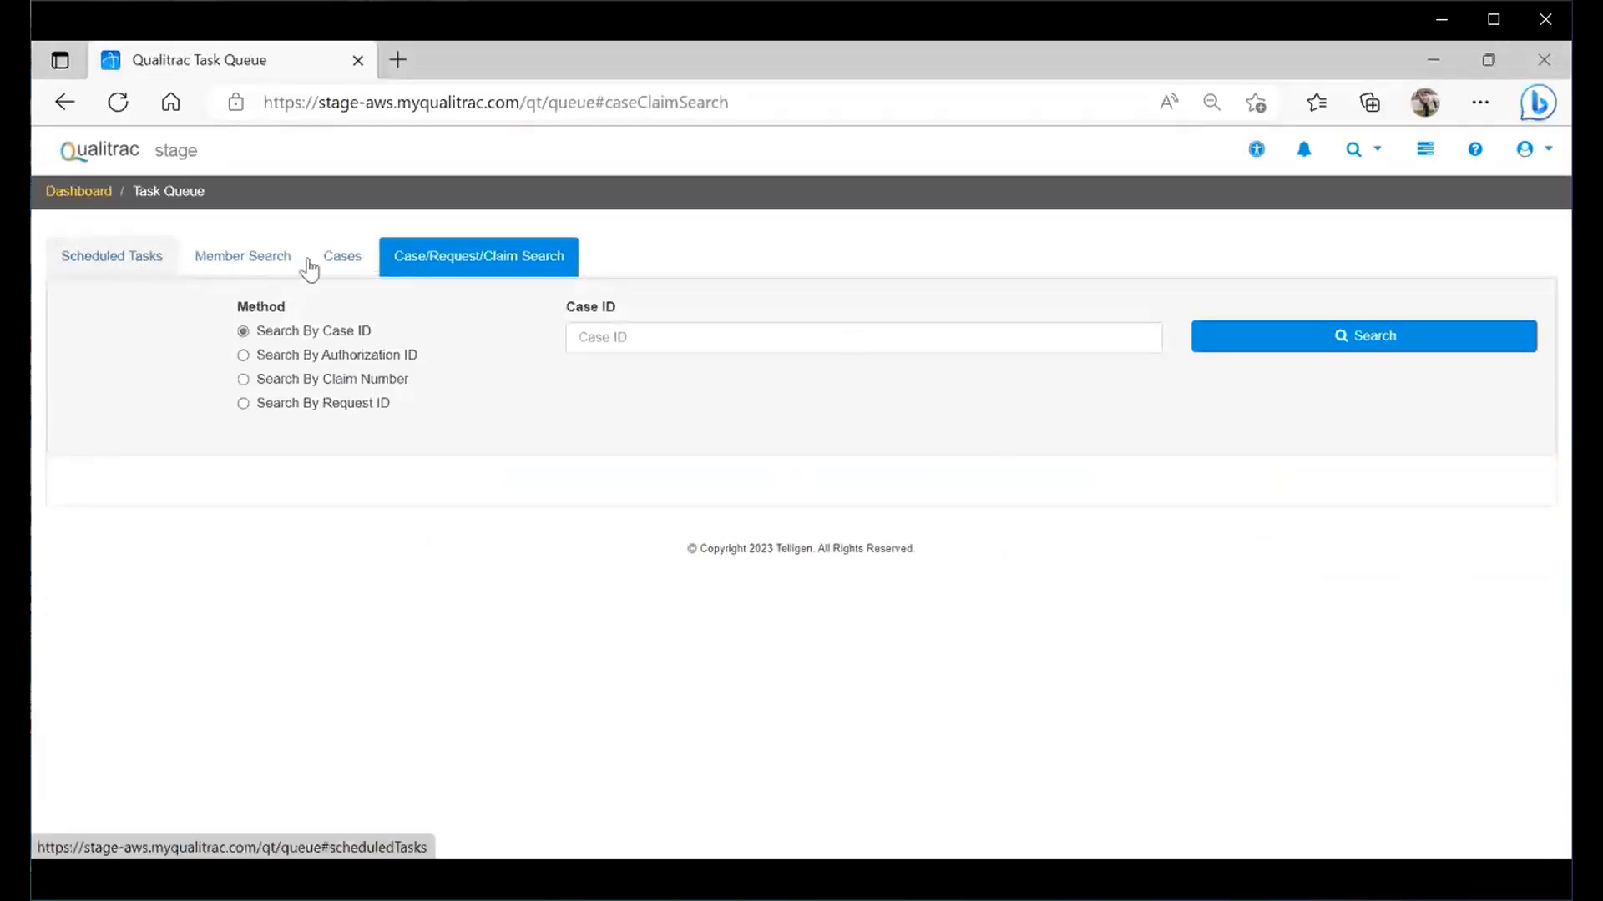
- Search members by the patient's first name, last name and birth date, then choose to add them
click(224, 265)
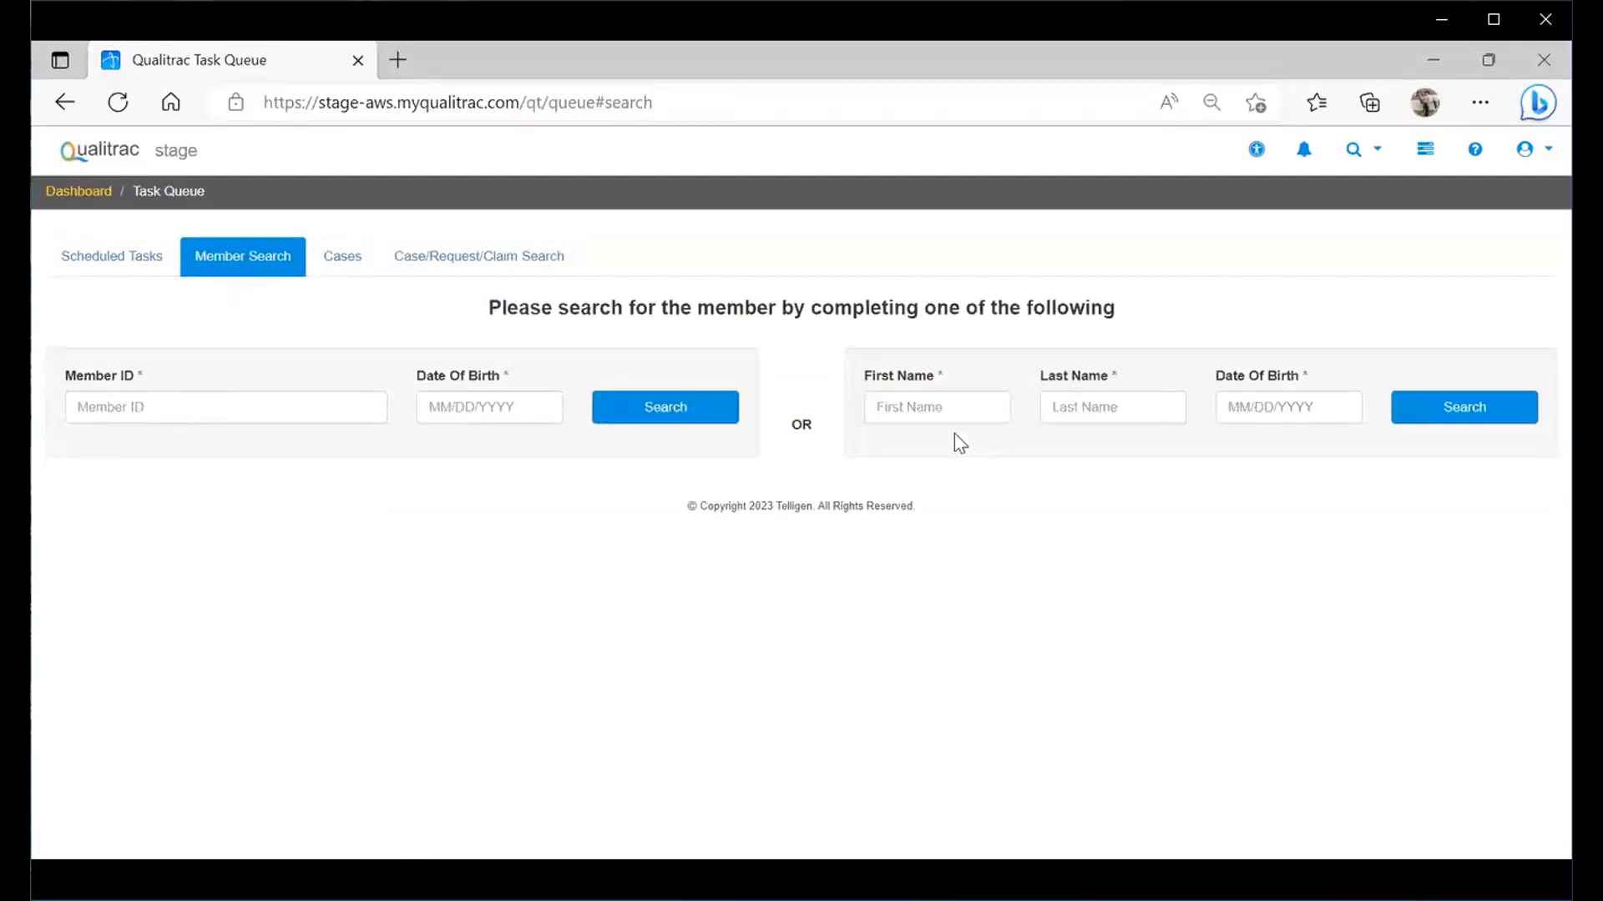
click(902, 405)
text(Johnny)
key(Tab)
text(Appleseed)
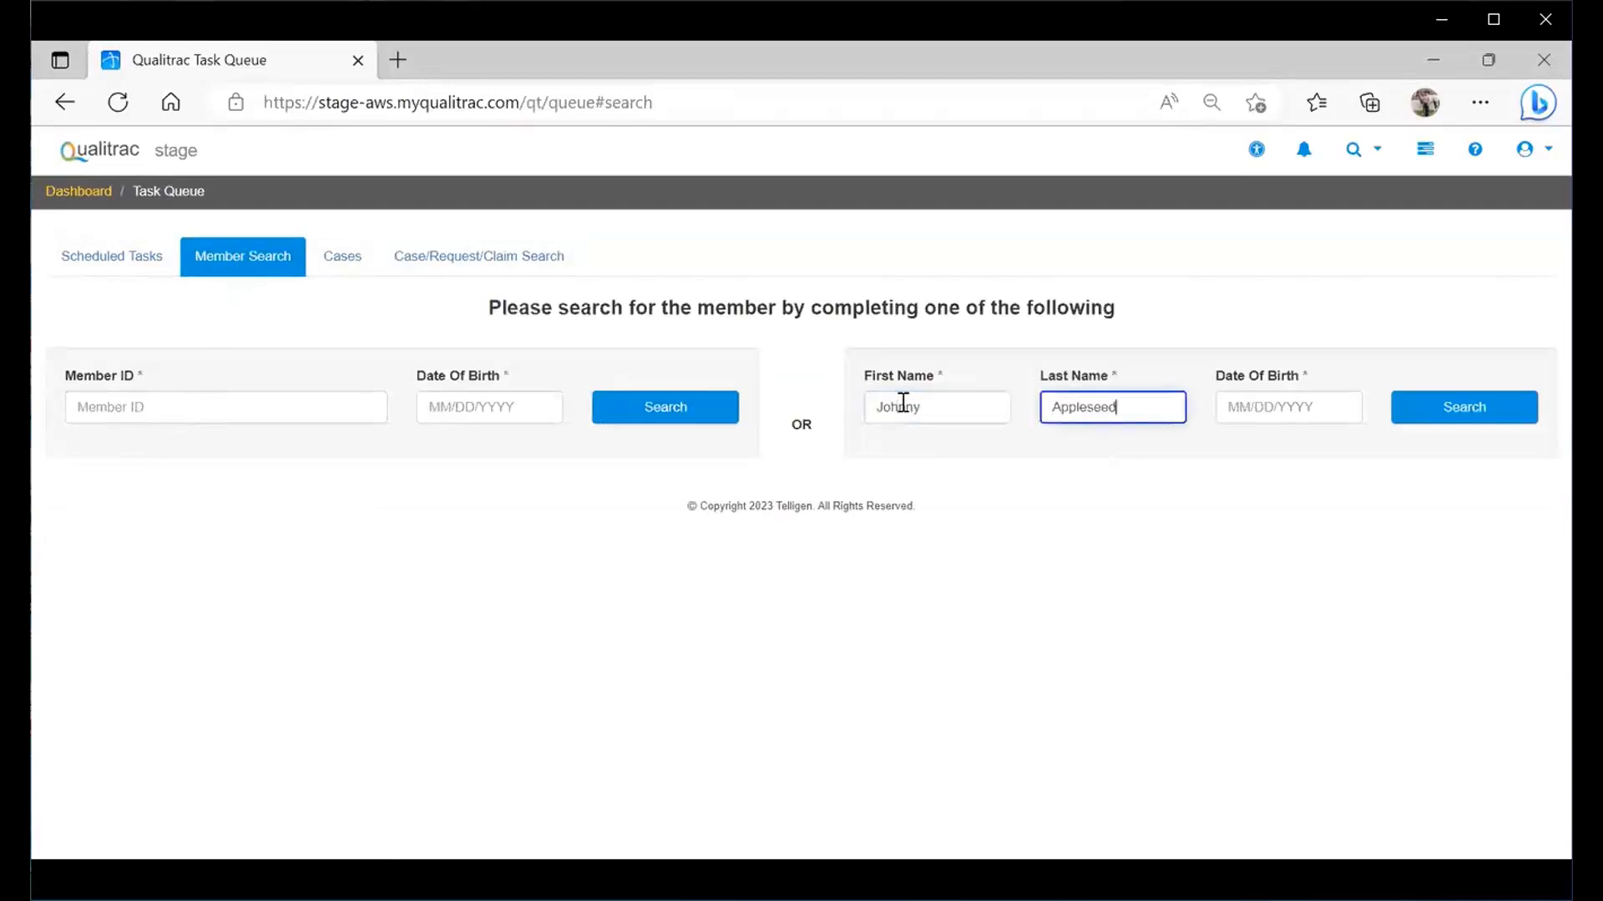
key(Tab)
text(06/01/1943)
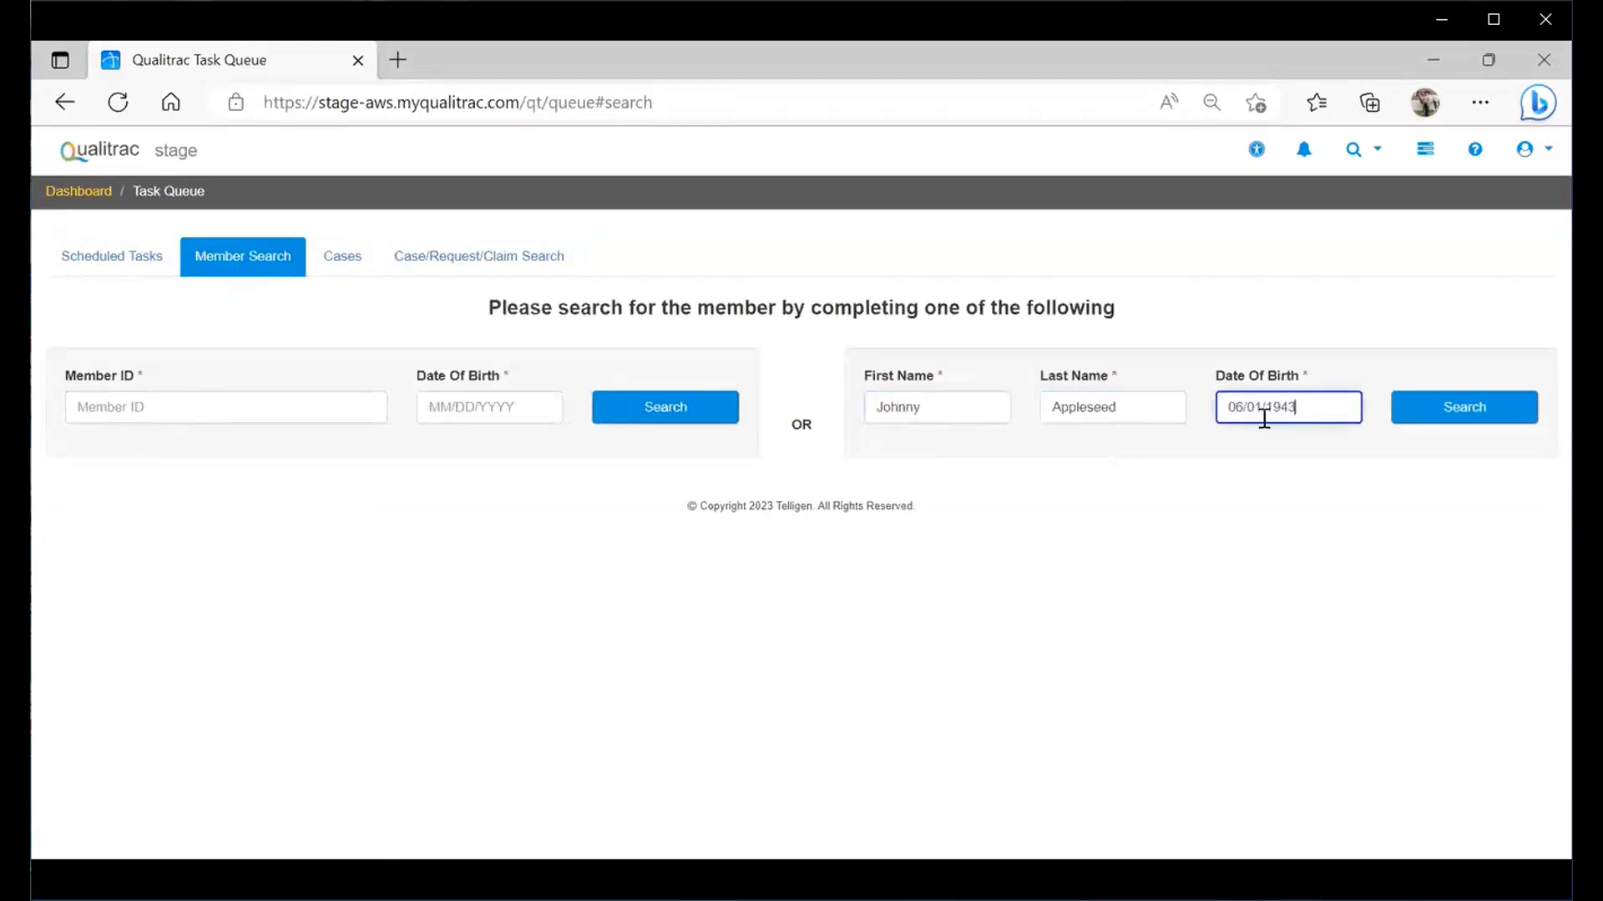
click(1433, 416)
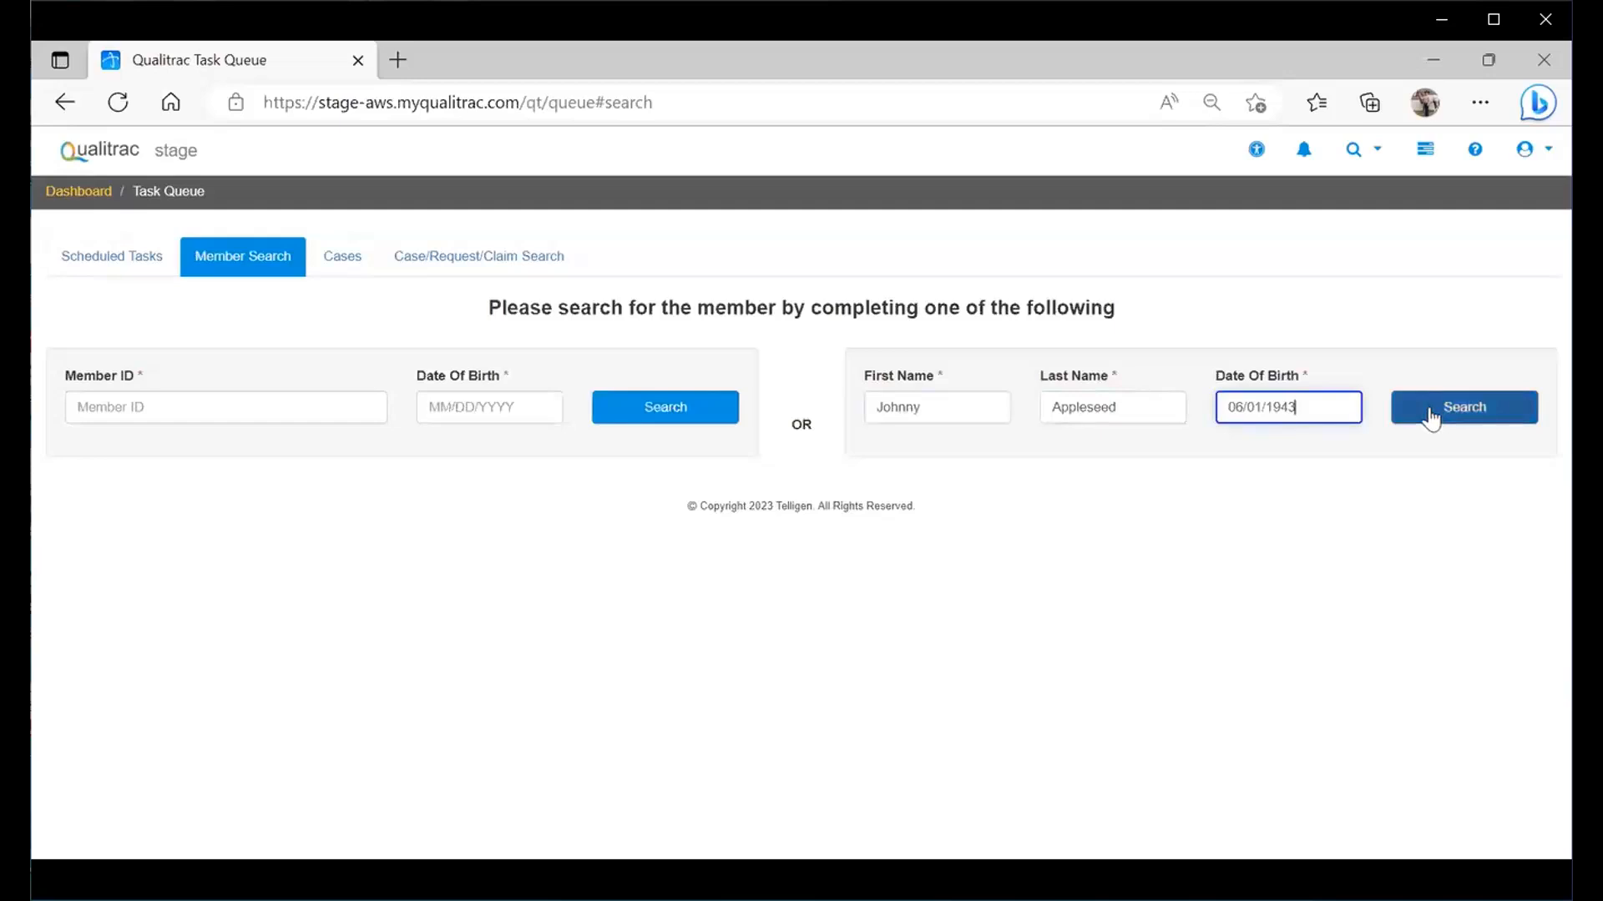
click(1430, 417)
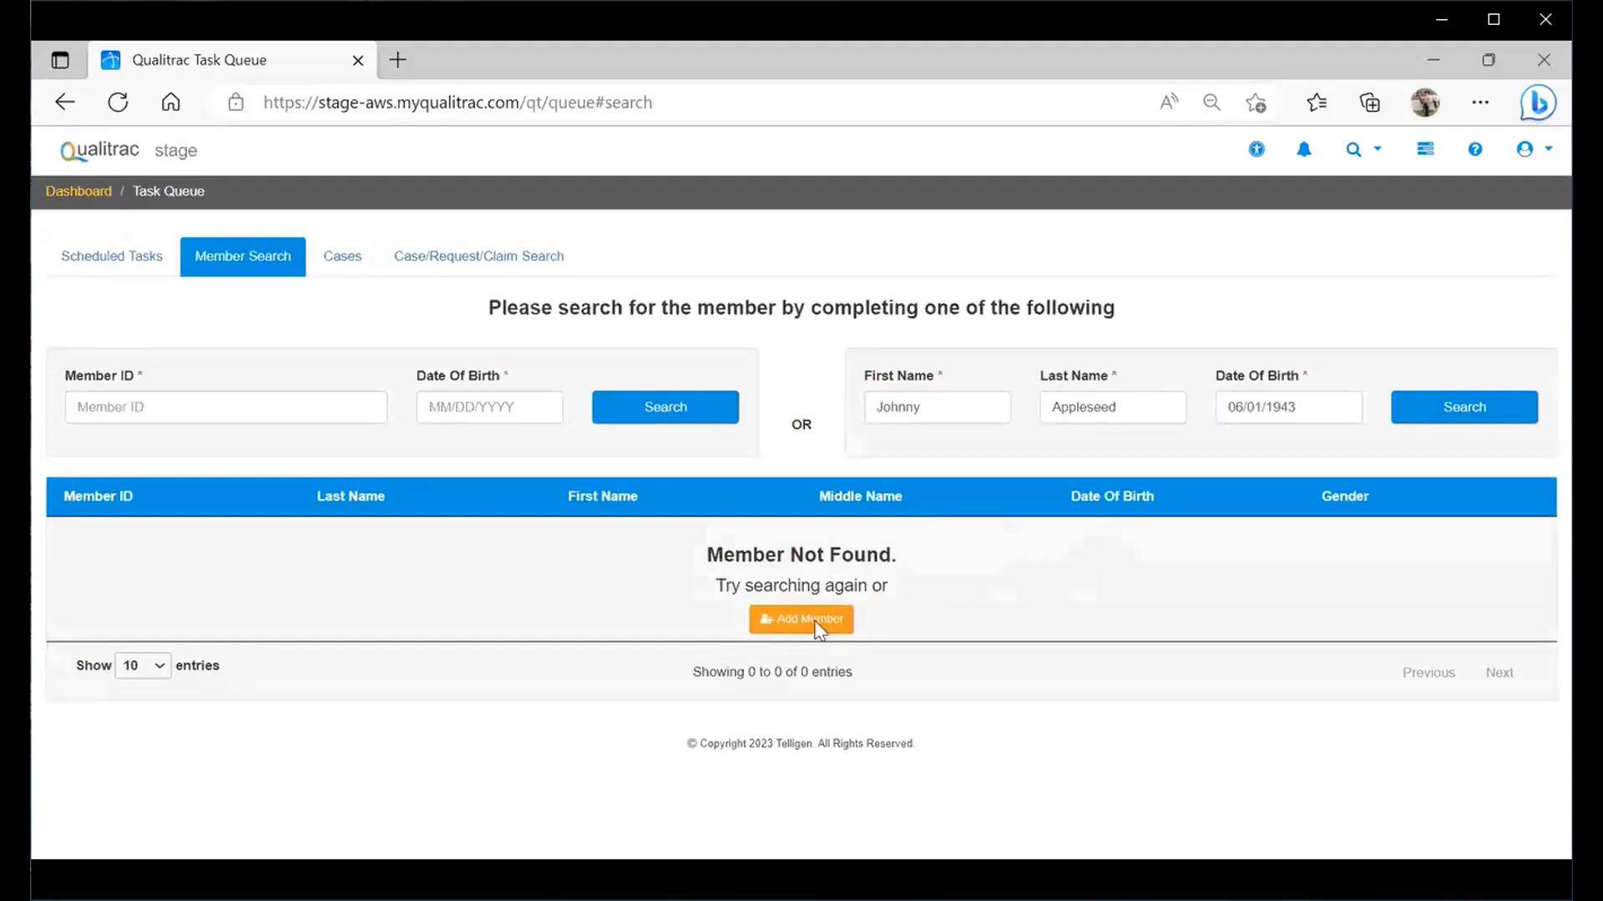
click(815, 627)
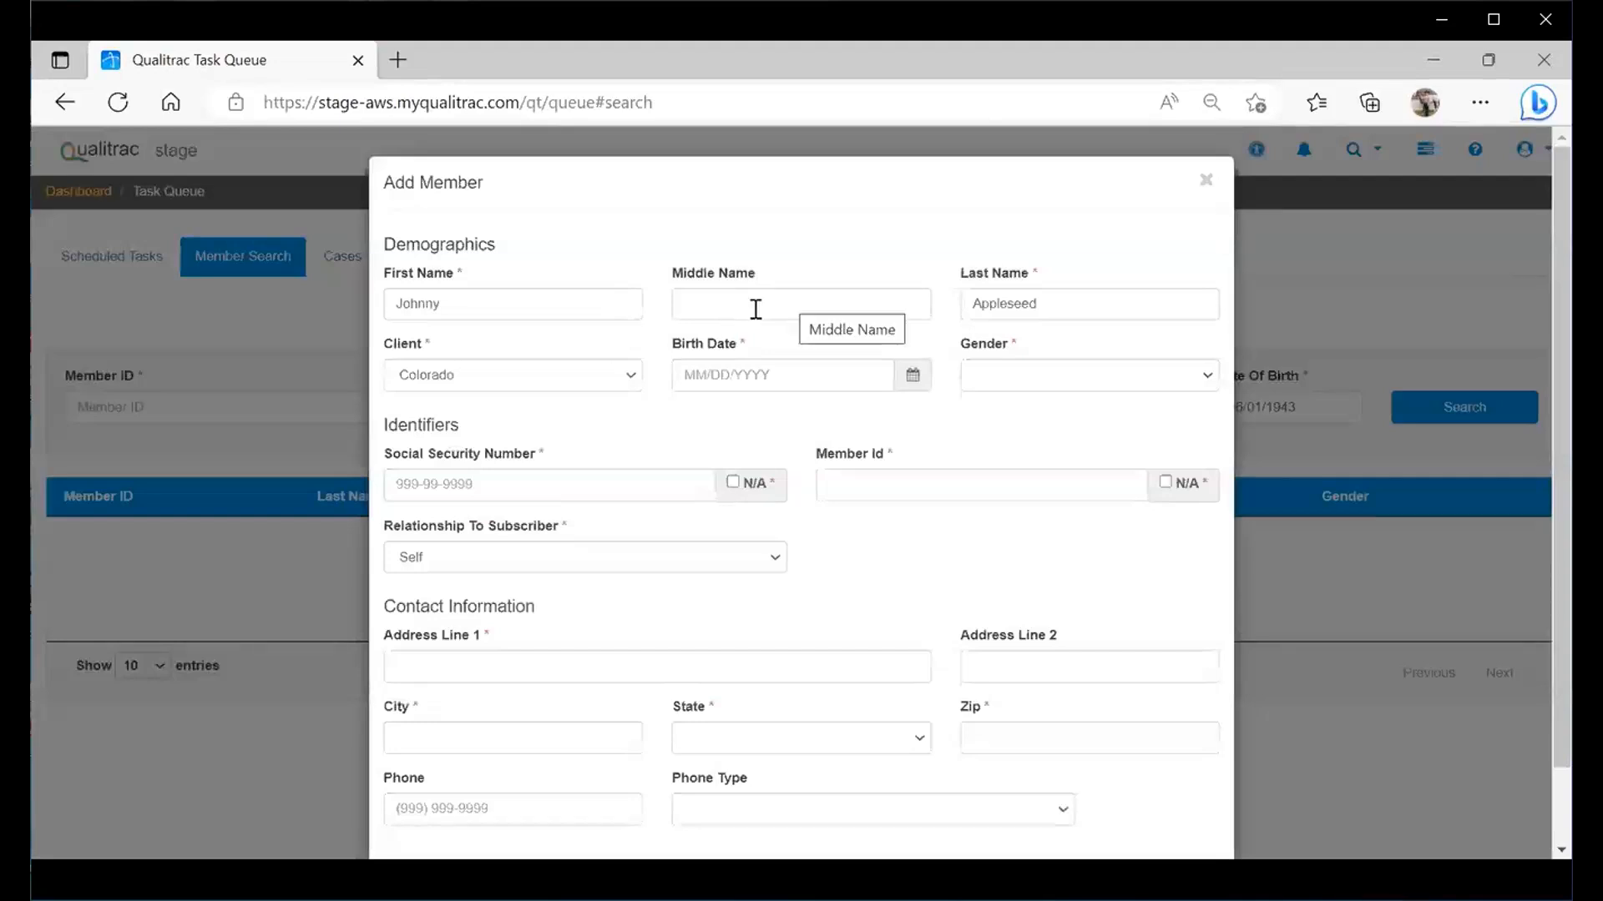
- Set the new member's gender to Male and enter their birth date, SSN and member ID
click(1014, 383)
click(1006, 440)
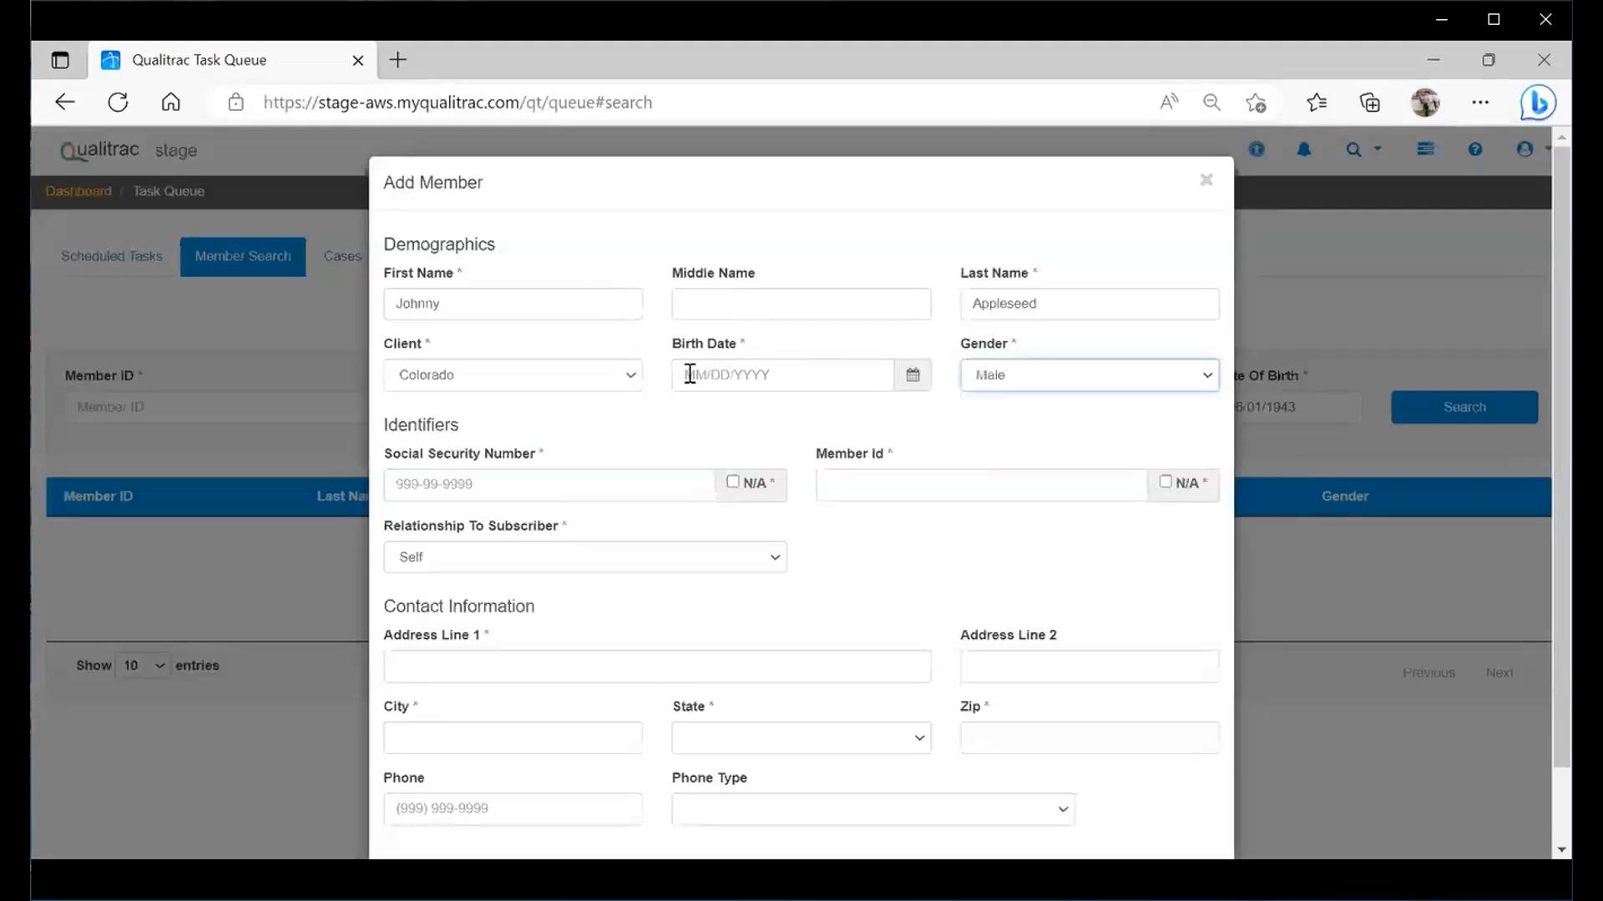
click(690, 374)
text(06/01/)
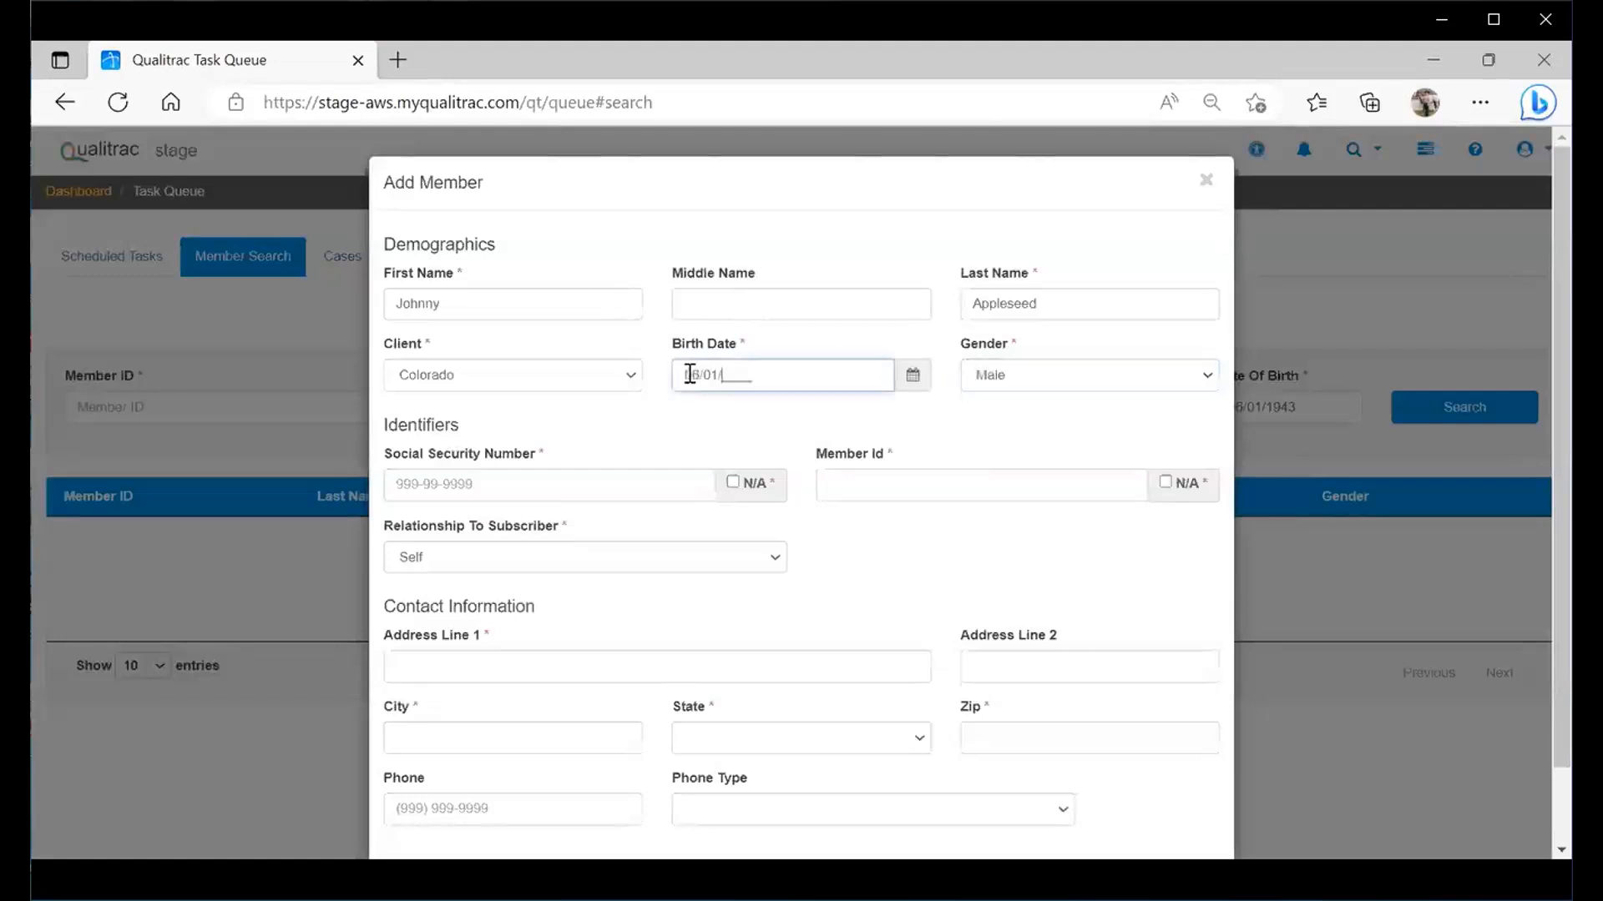
text(1943)
click(401, 478)
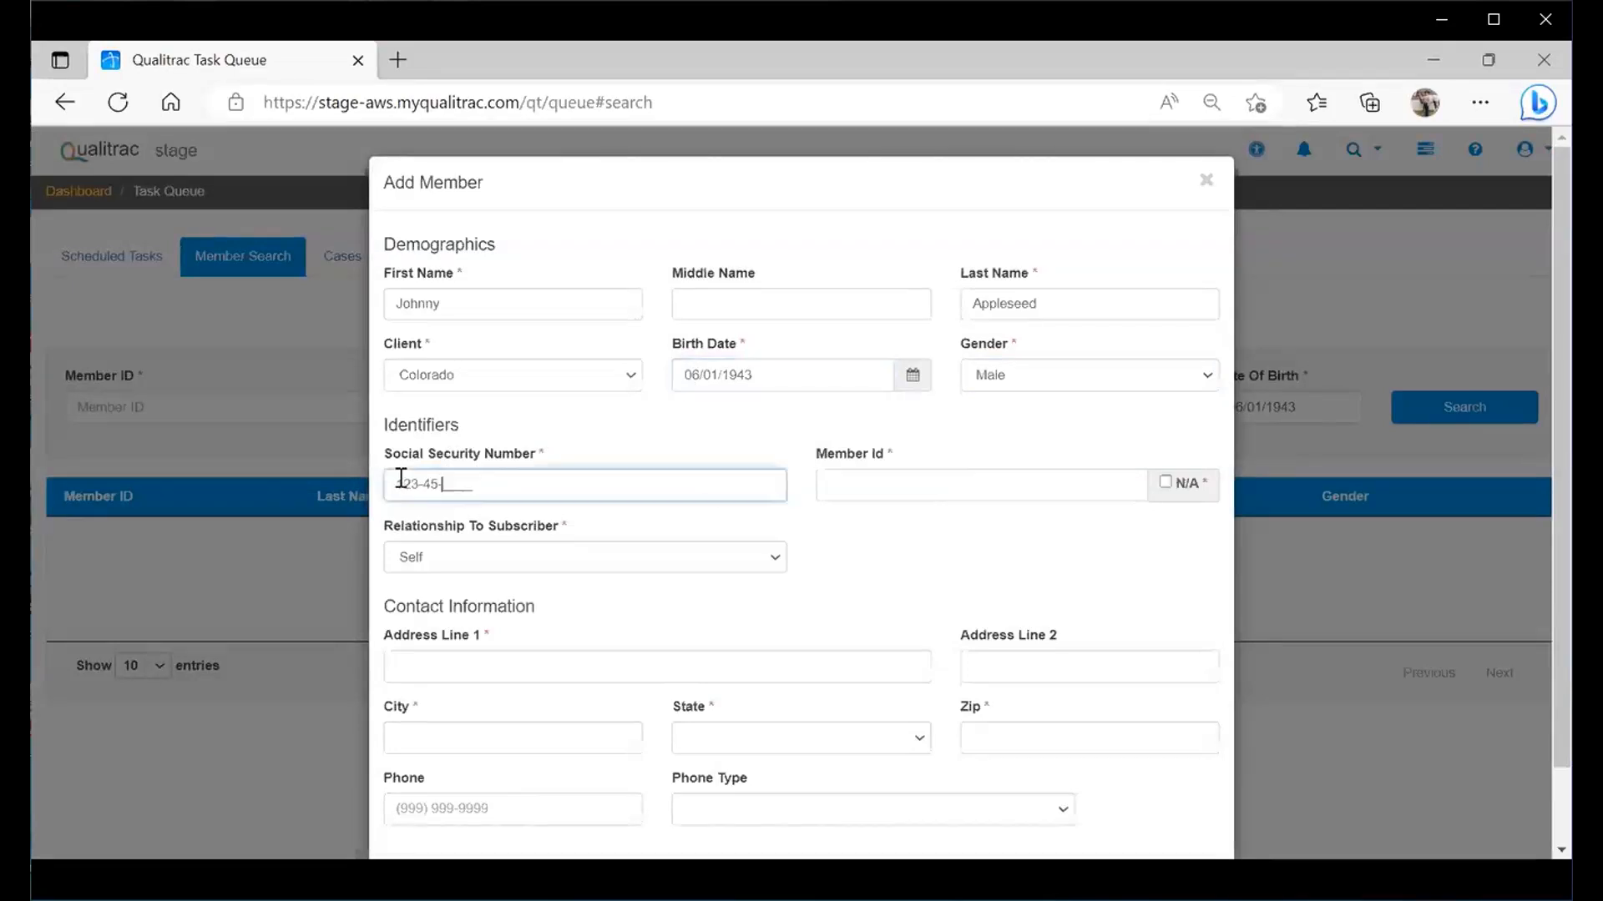
key(BackSpace)
key(BackSpace)
key(BackSpace)
key(BackSpace)
key(BackSpace)
key(BackSpace)
key(BackSpace)
key(BackSpace)
key(BackSpace)
click(849, 485)
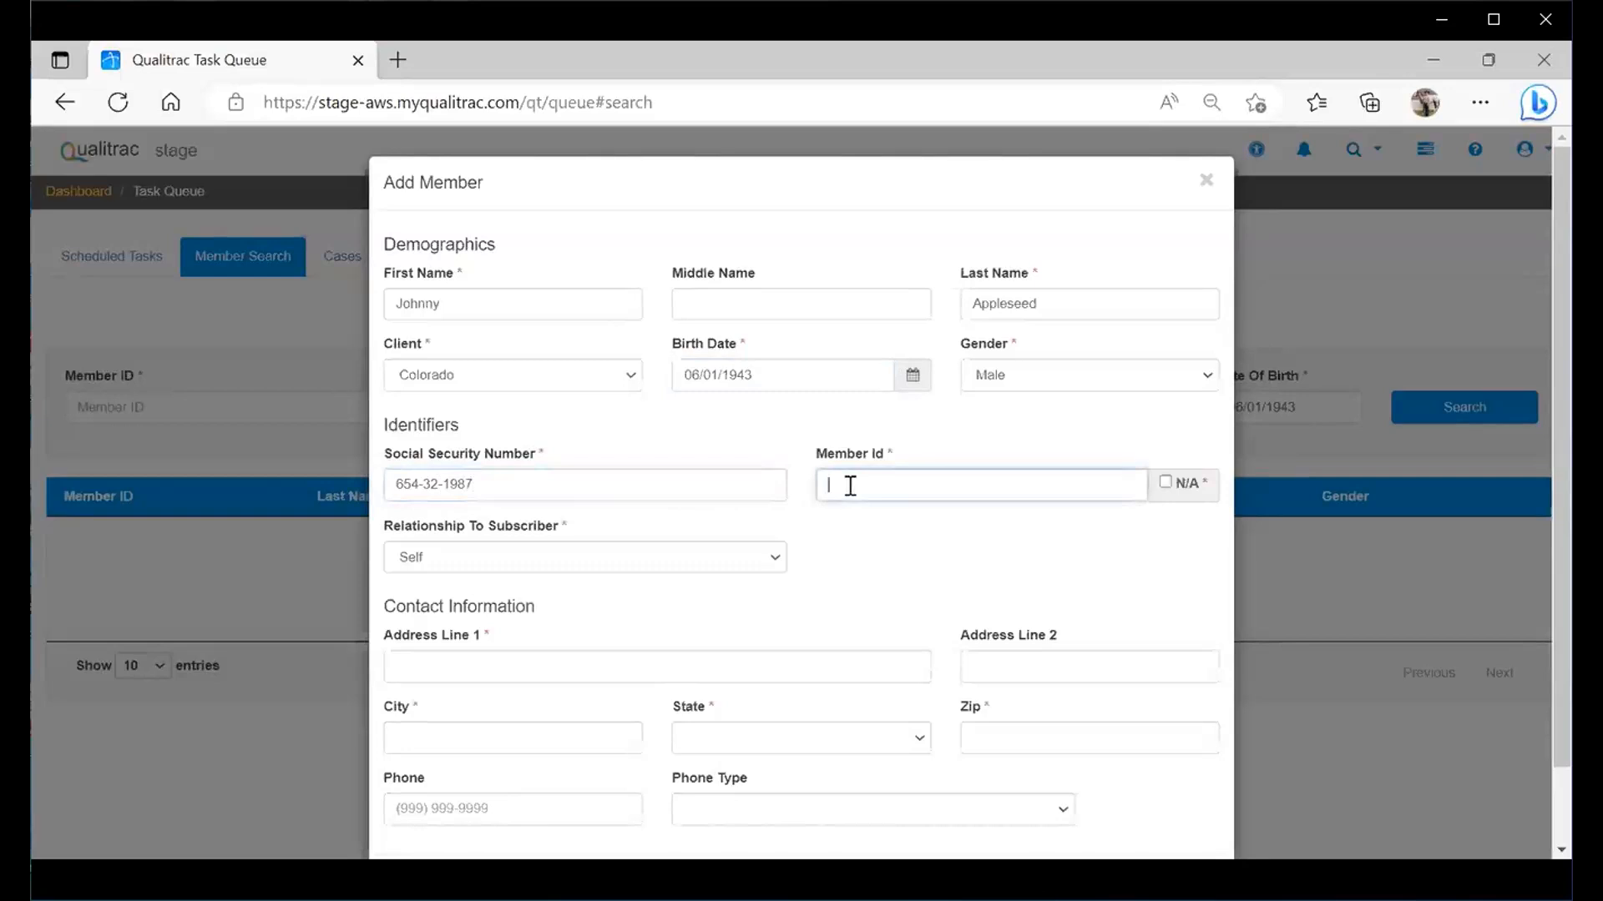
text(ABC1234)
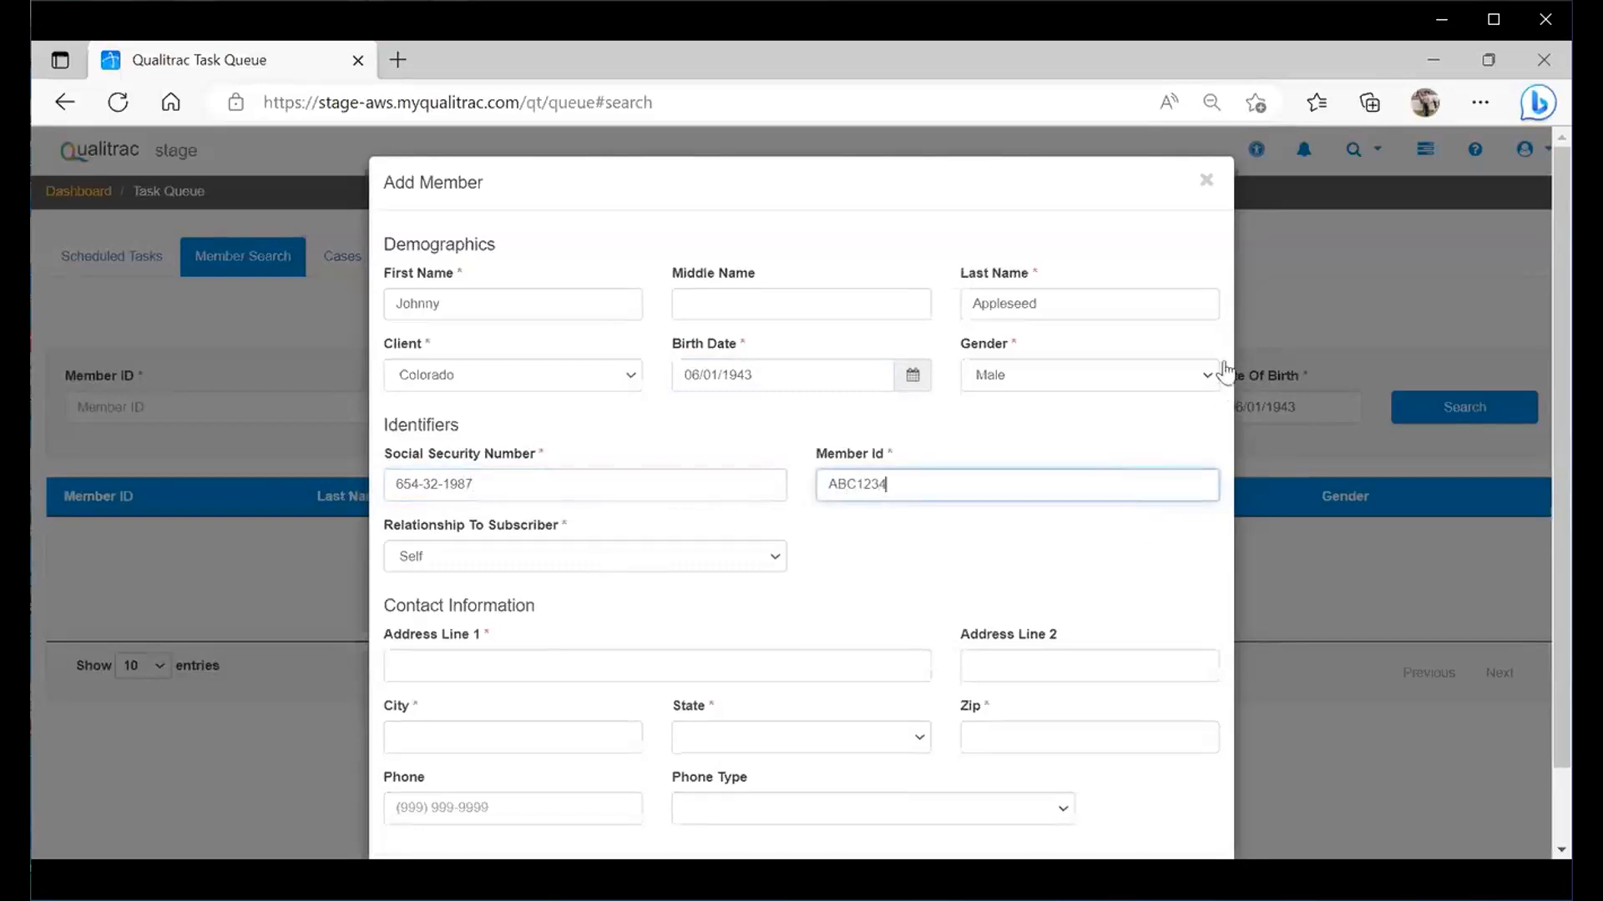
- Enter the member's street address, city, state and zip code, then submit the record
click(445, 657)
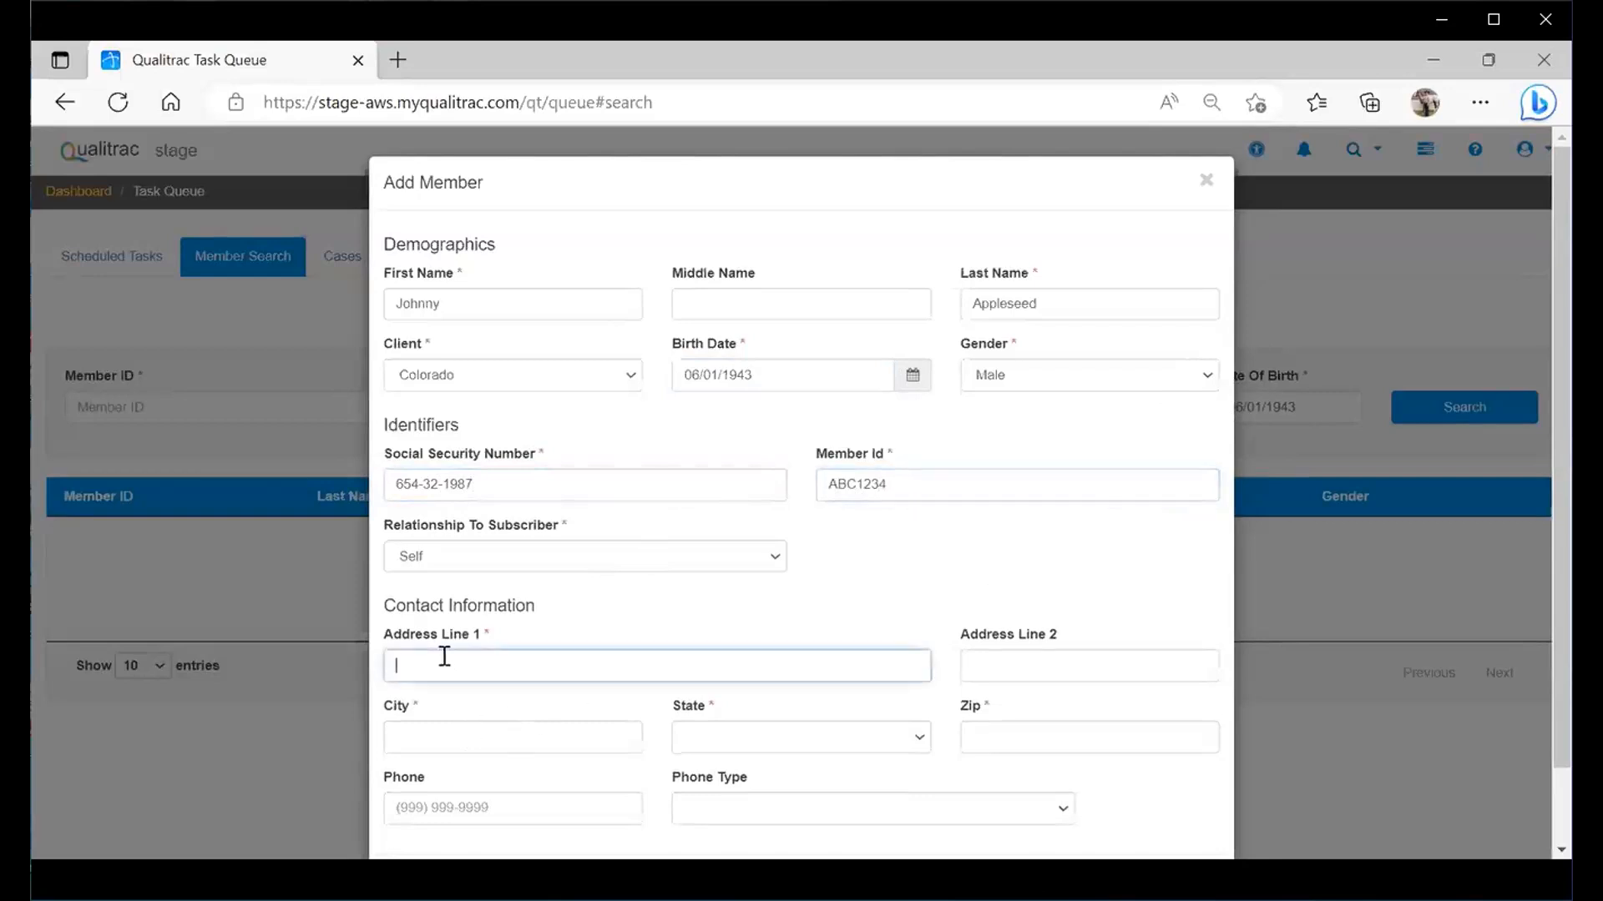
text(1234 memory)
key(BackSpace)
key(BackSpace)
key(BackSpace)
key(BackSpace)
key(BackSpace)
key(BackSpace)
text(Memory Lane)
key(Tab)
text(Colorado Springs)
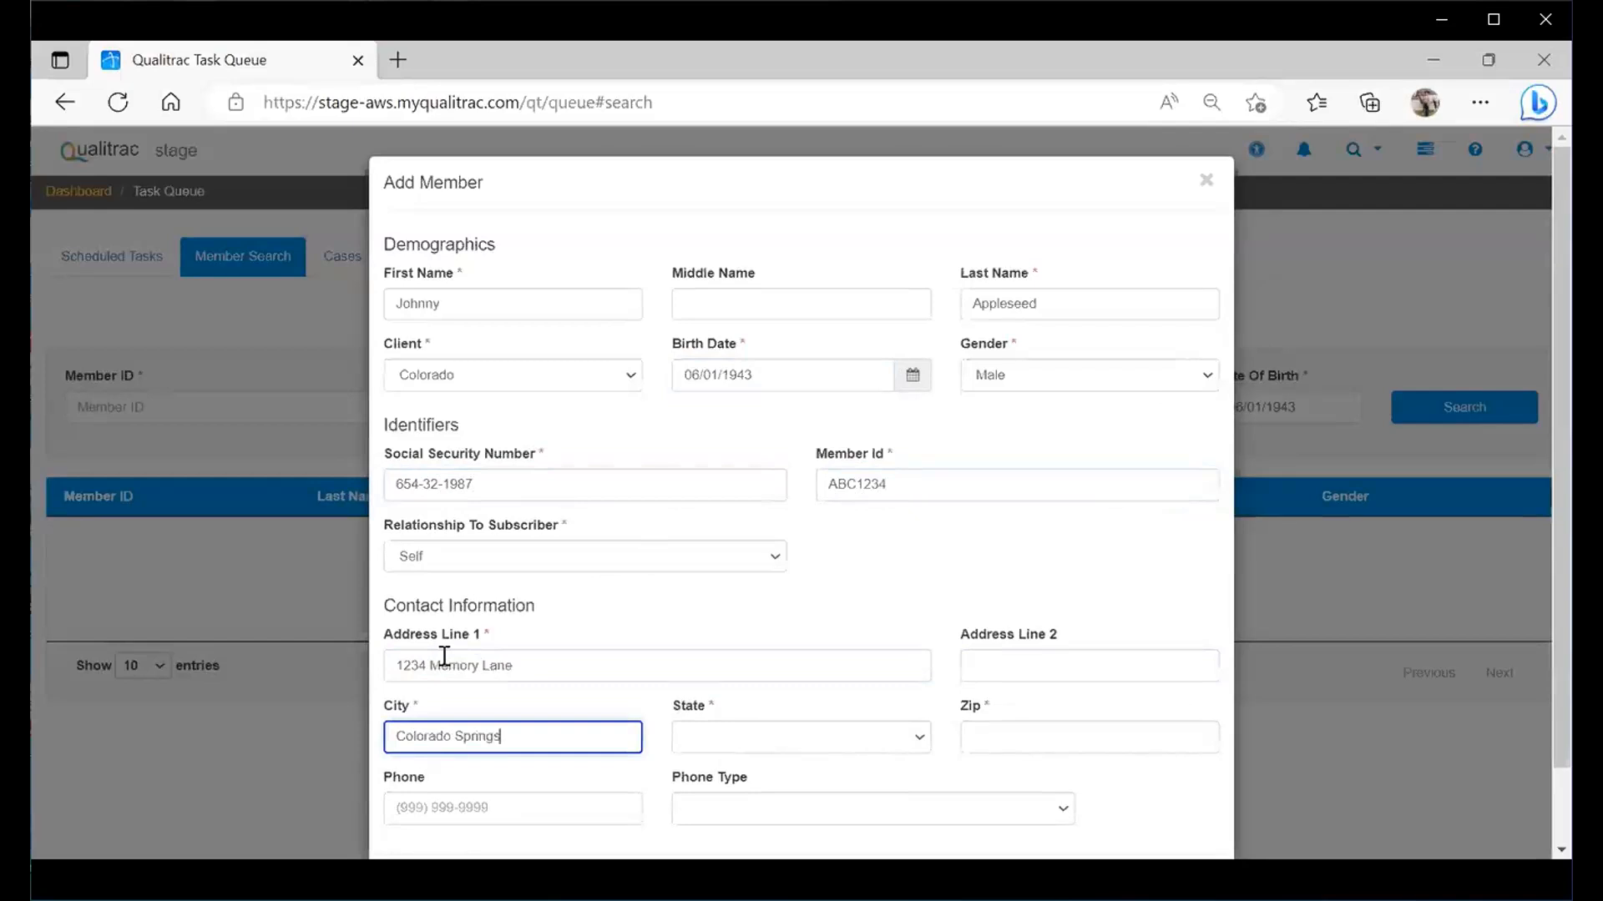
key(Tab)
text(co)
key(Tab)
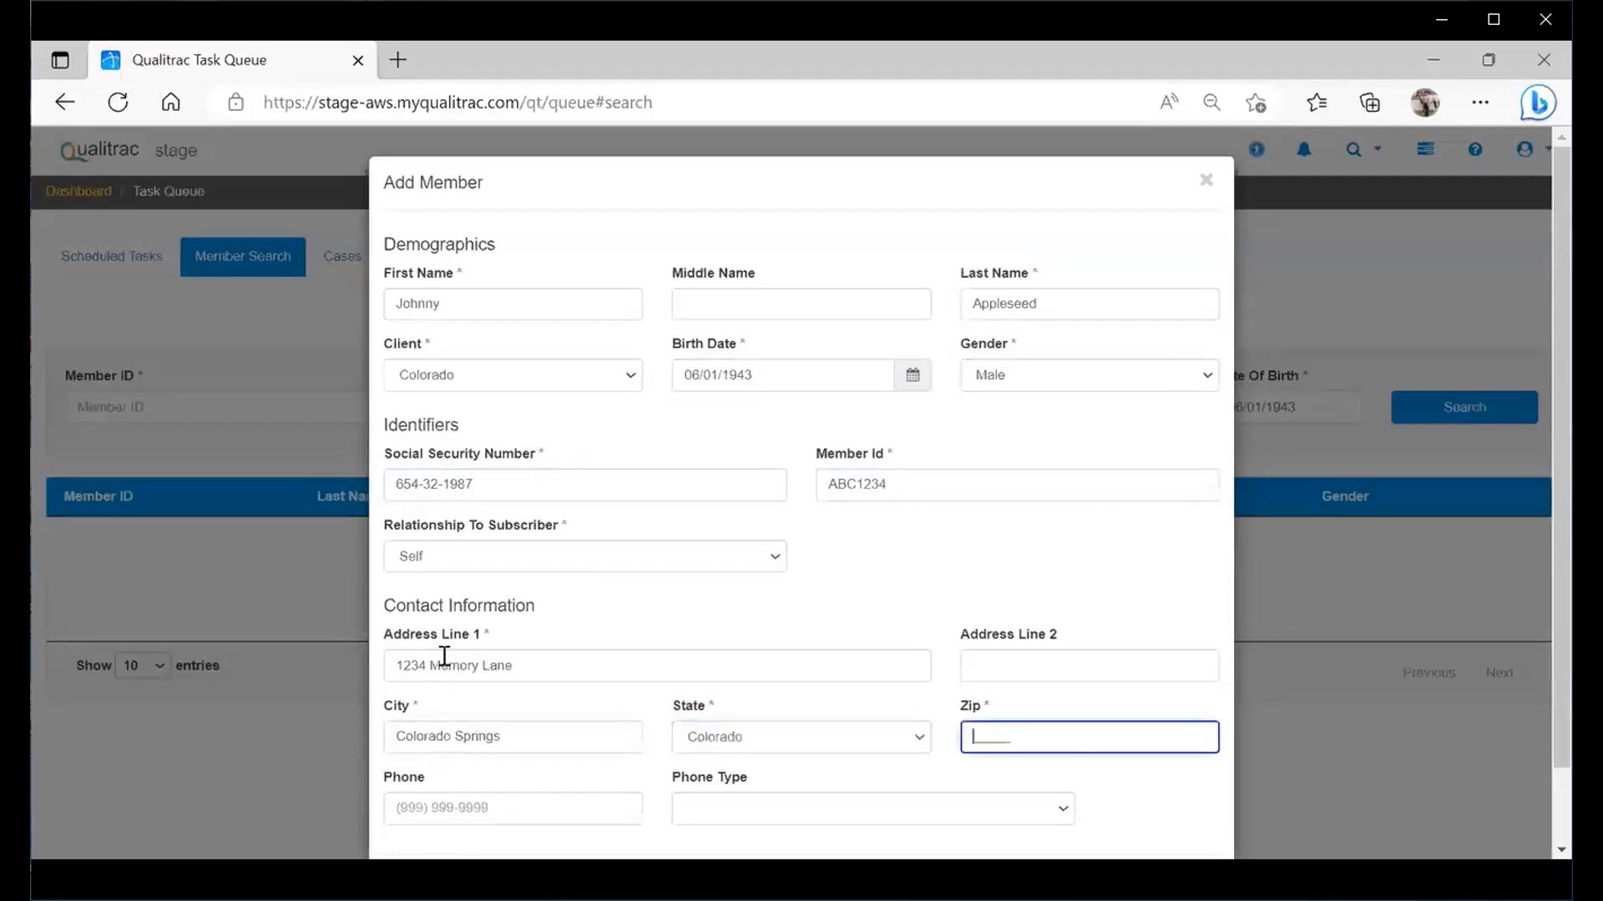
text(80906)
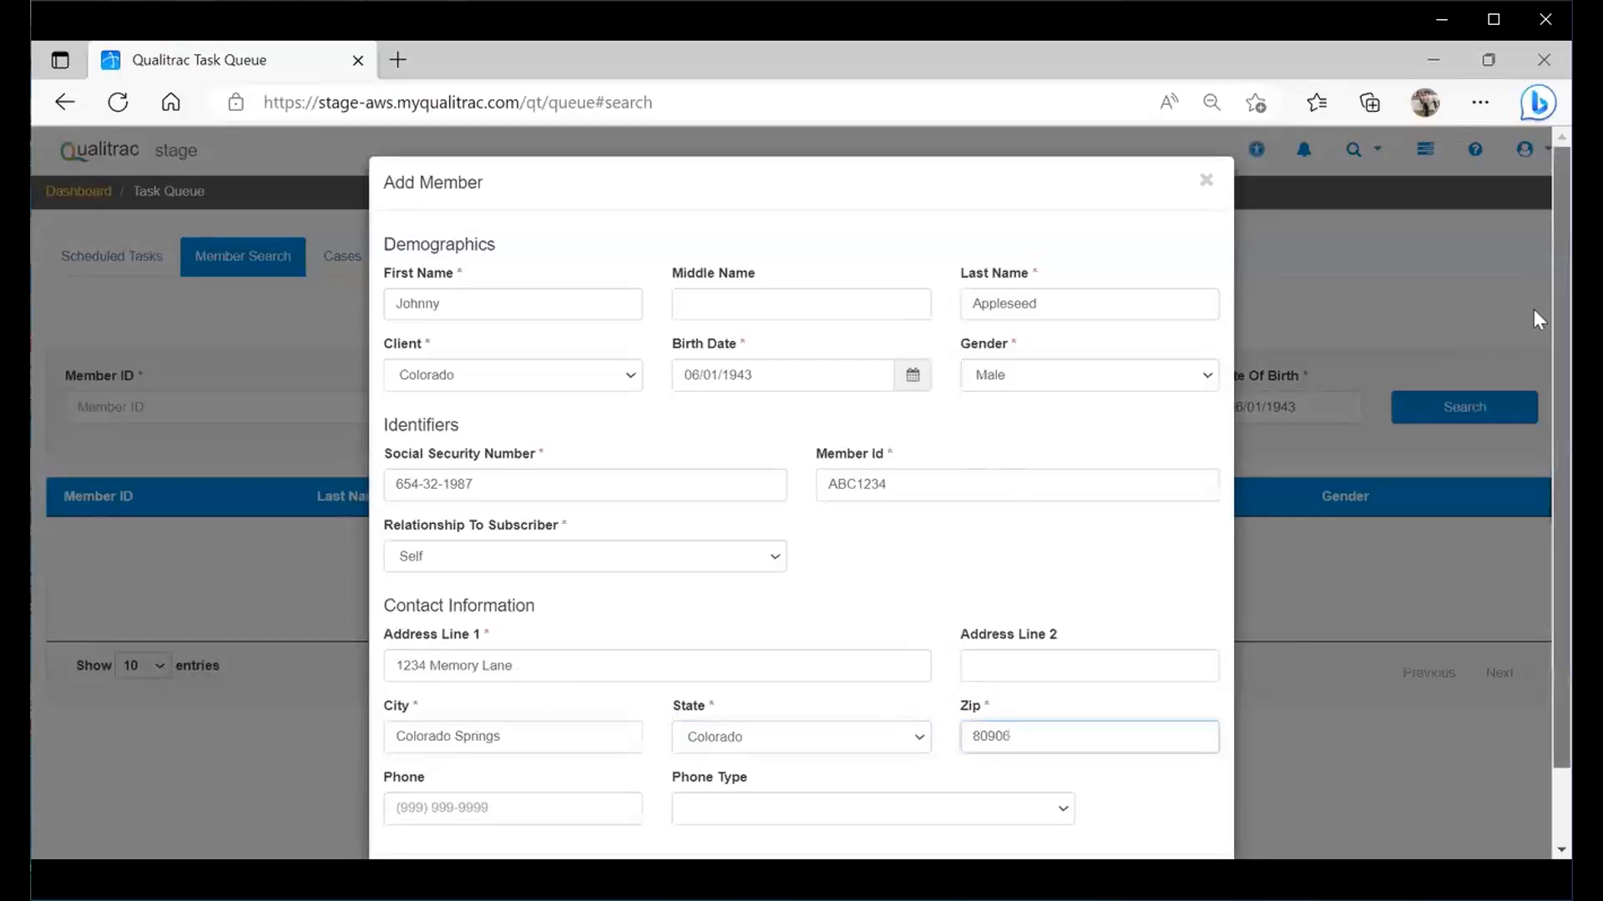
scroll(1534, 389, down, 1)
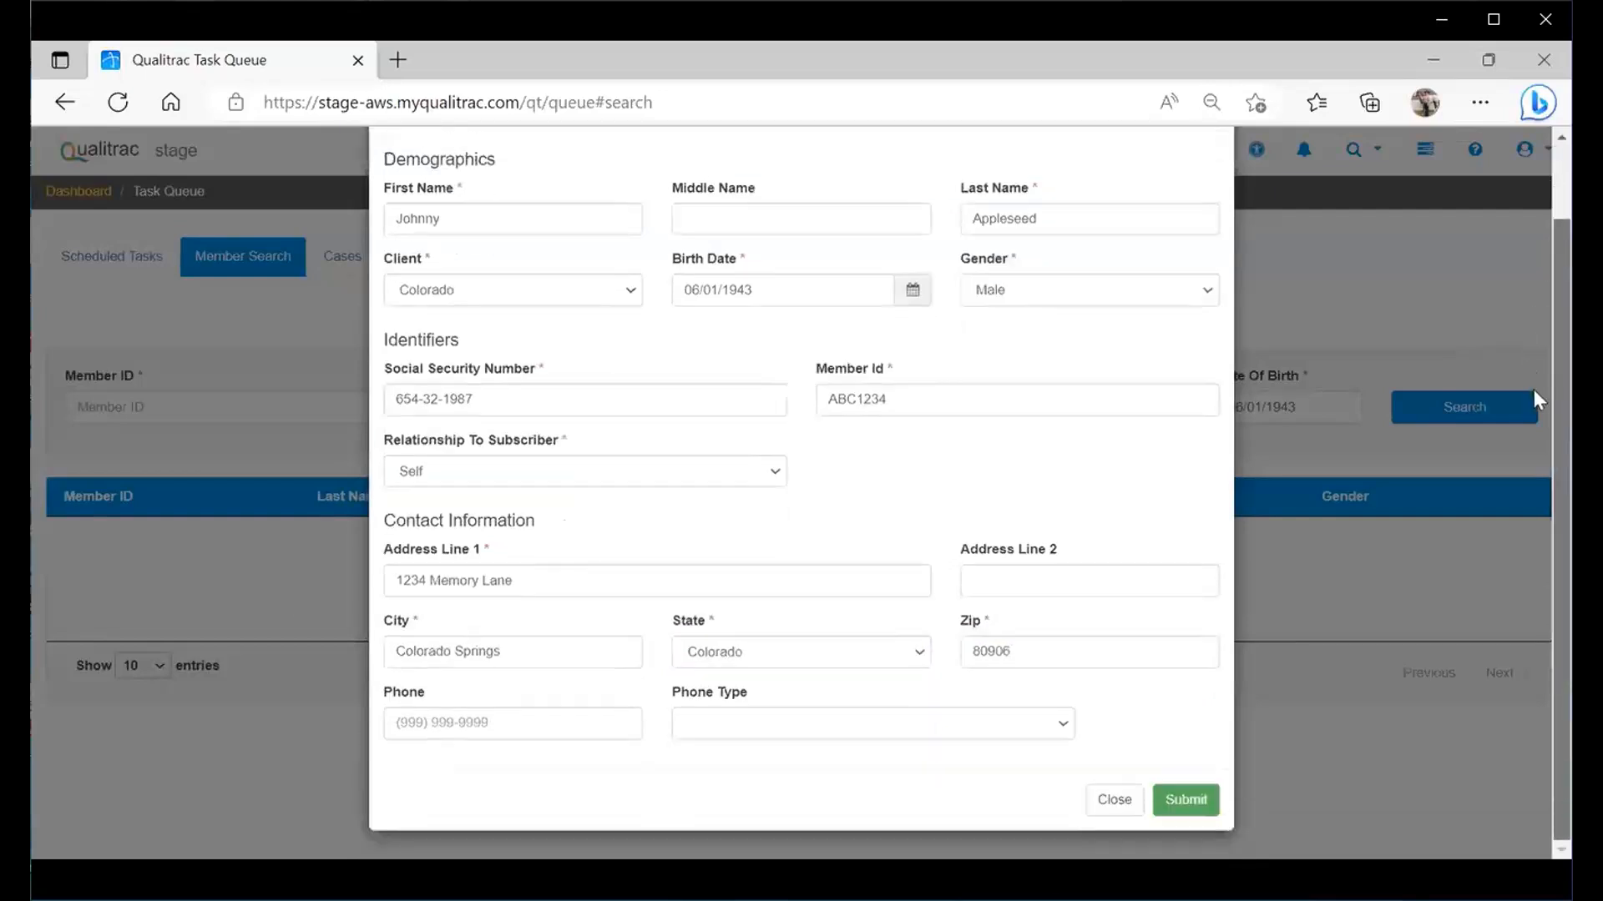
click(1201, 817)
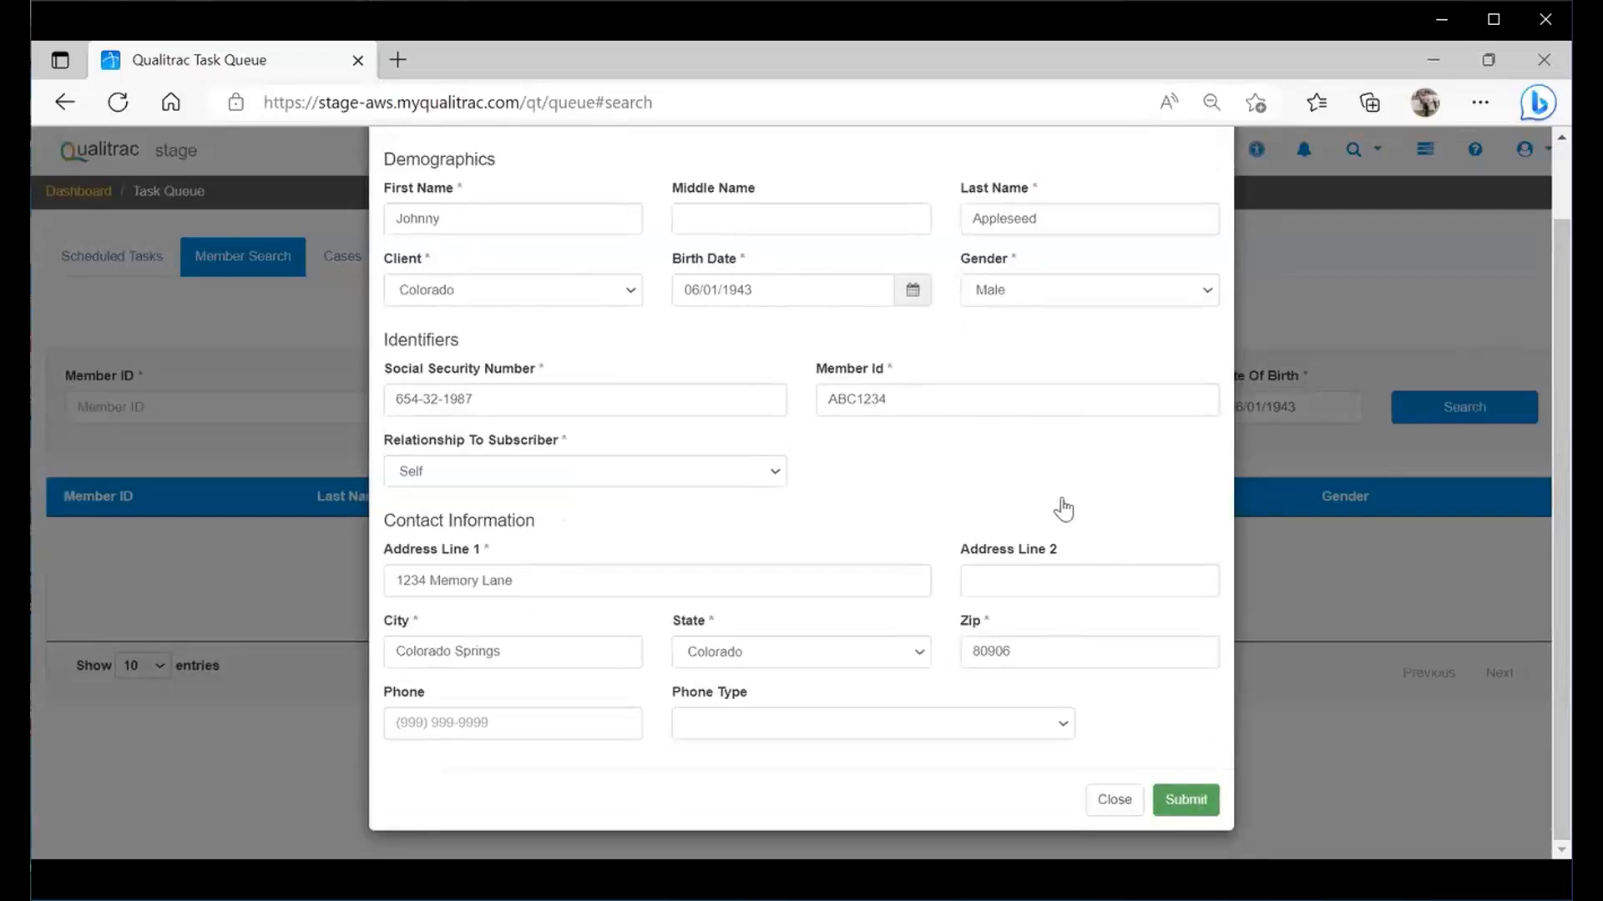
- Save the new member, review the empty Member Hub, and begin a new authorization request
click(1202, 806)
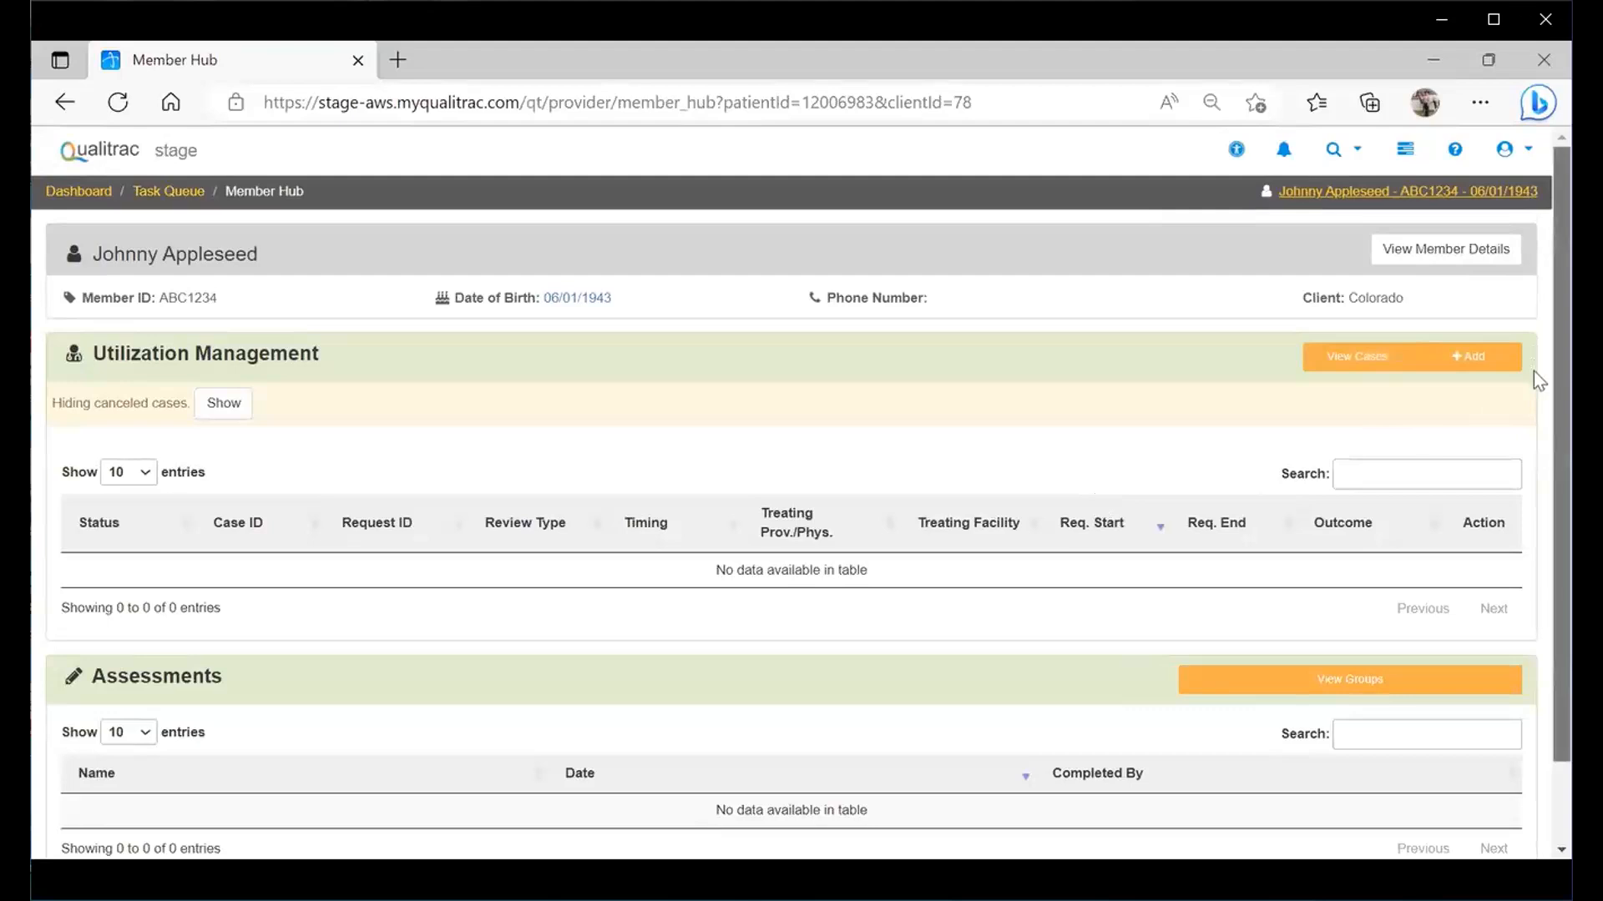
scroll(1534, 371, down, 2)
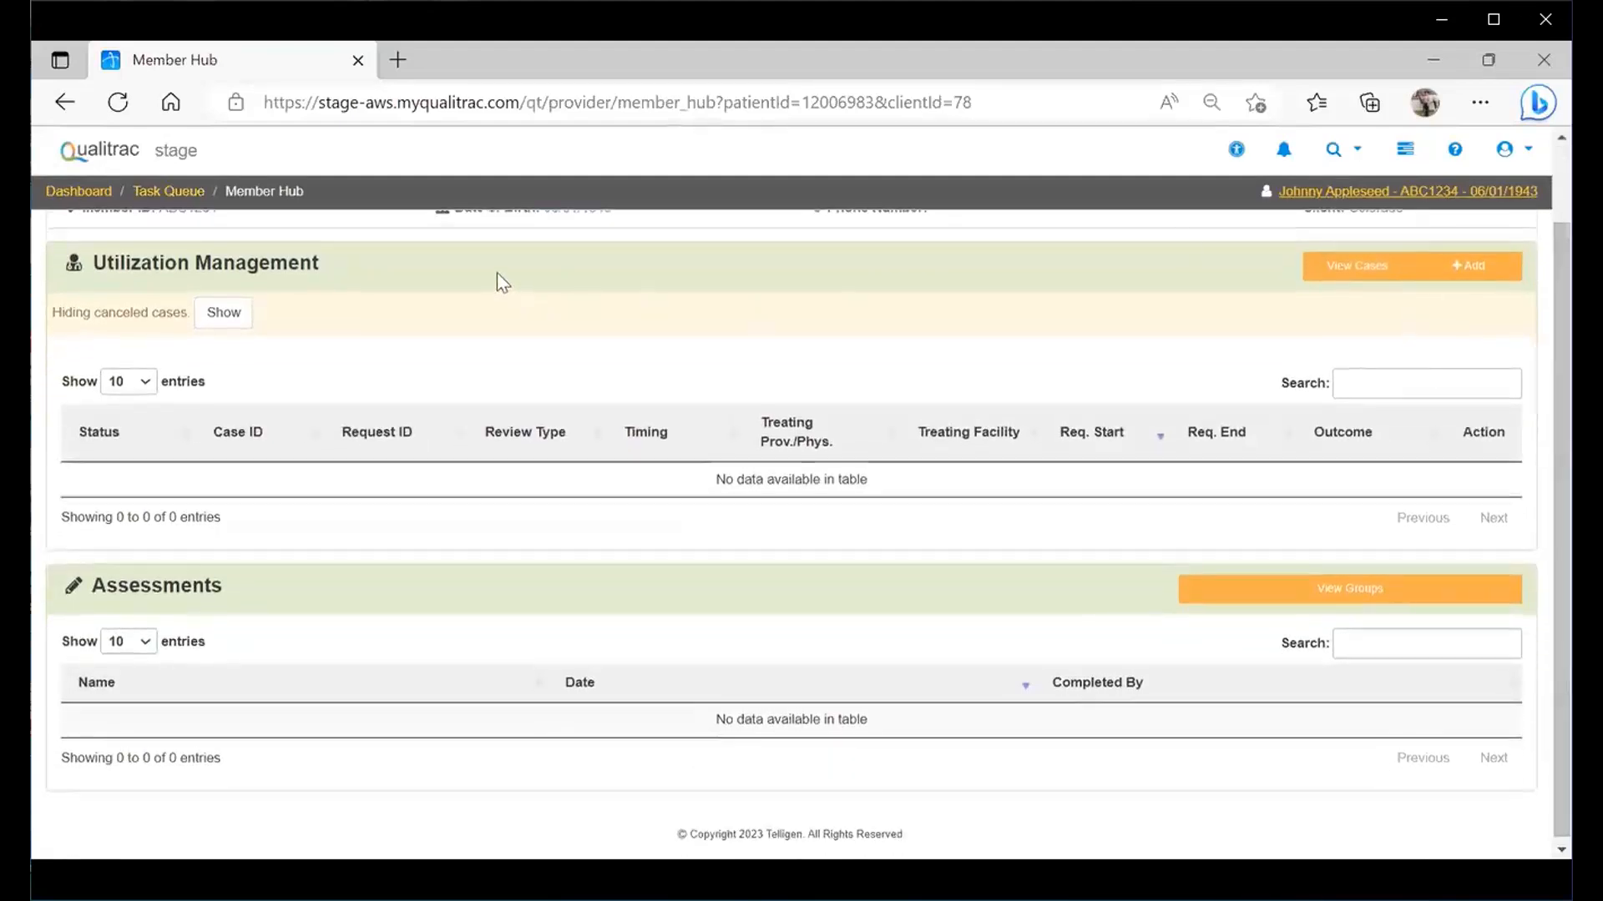
click(1463, 269)
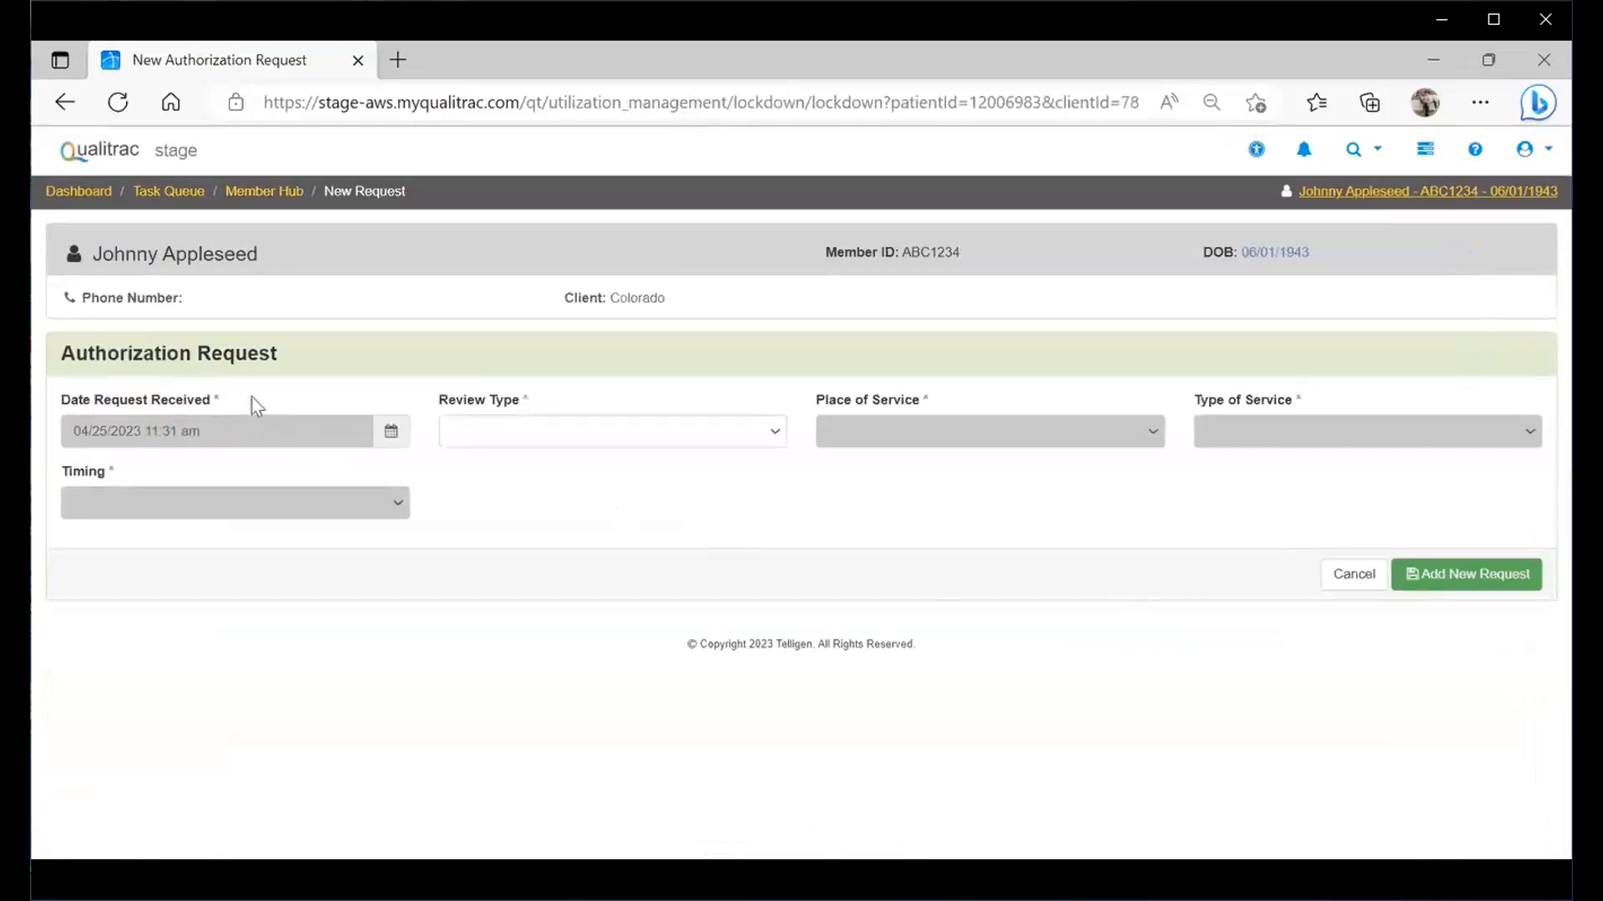
- Create the authorization request with review type PASRR Level 1 and Prospective timing
click(777, 441)
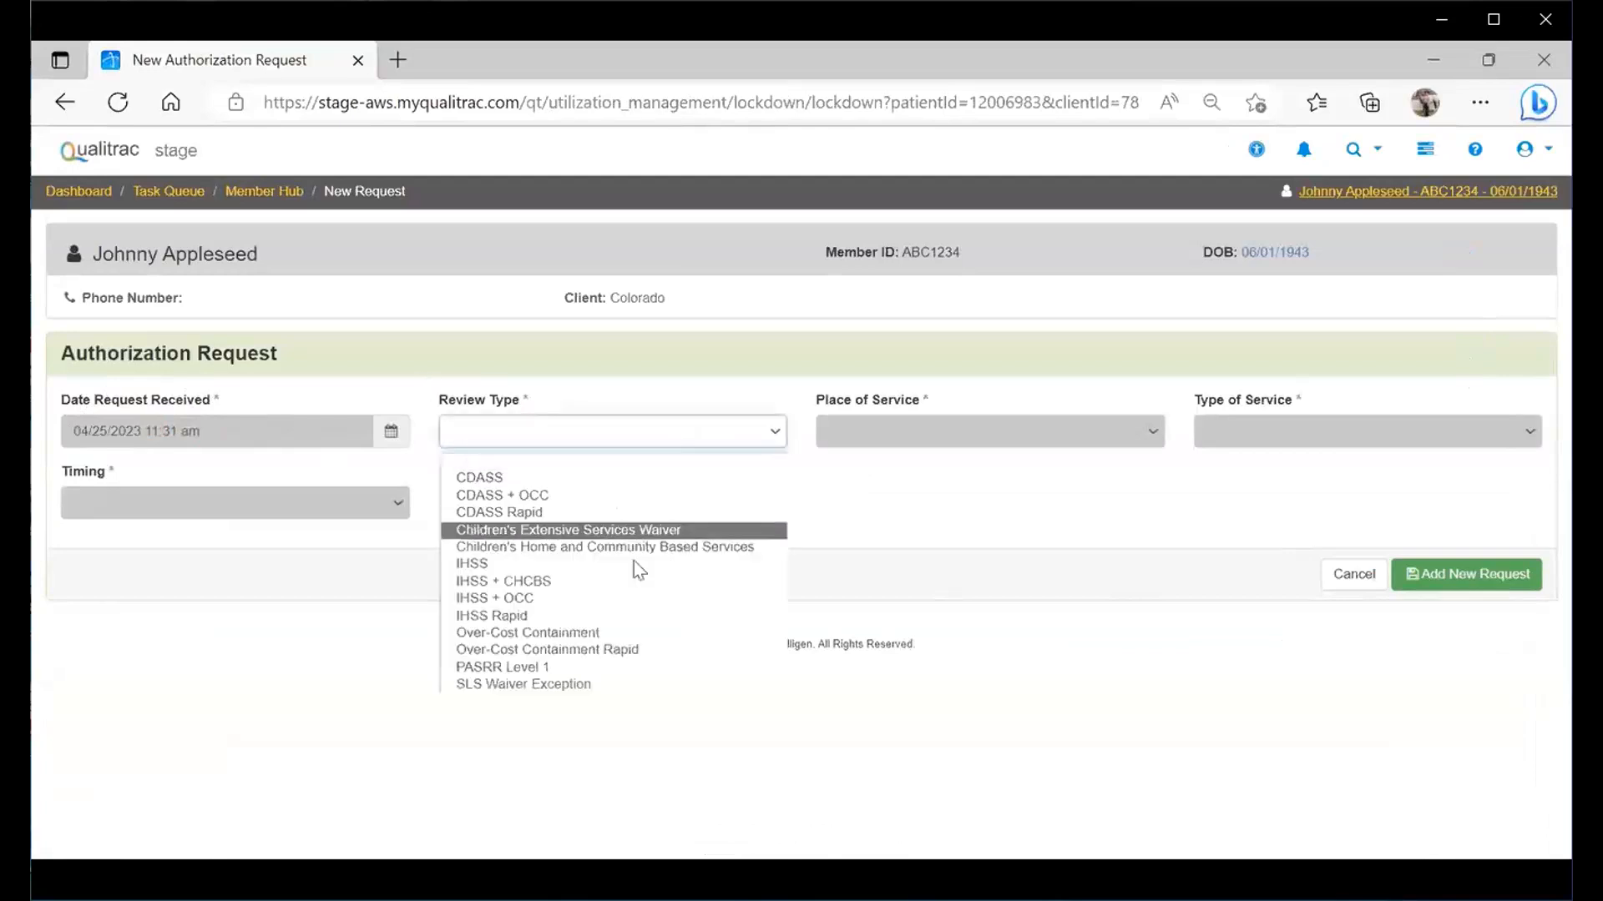
click(547, 668)
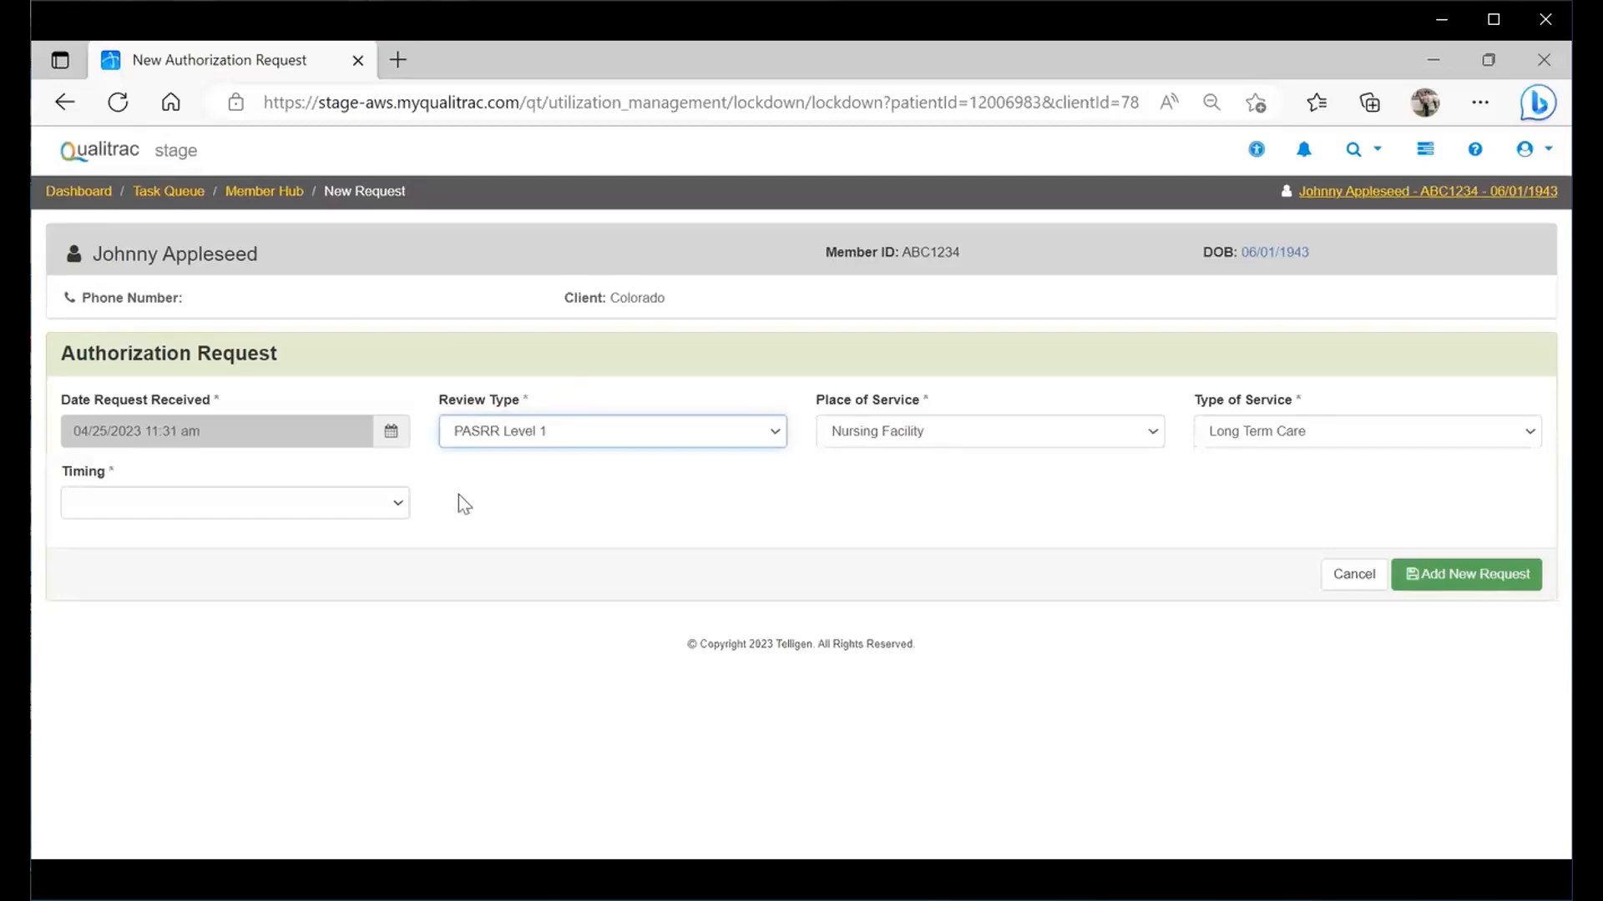
click(398, 505)
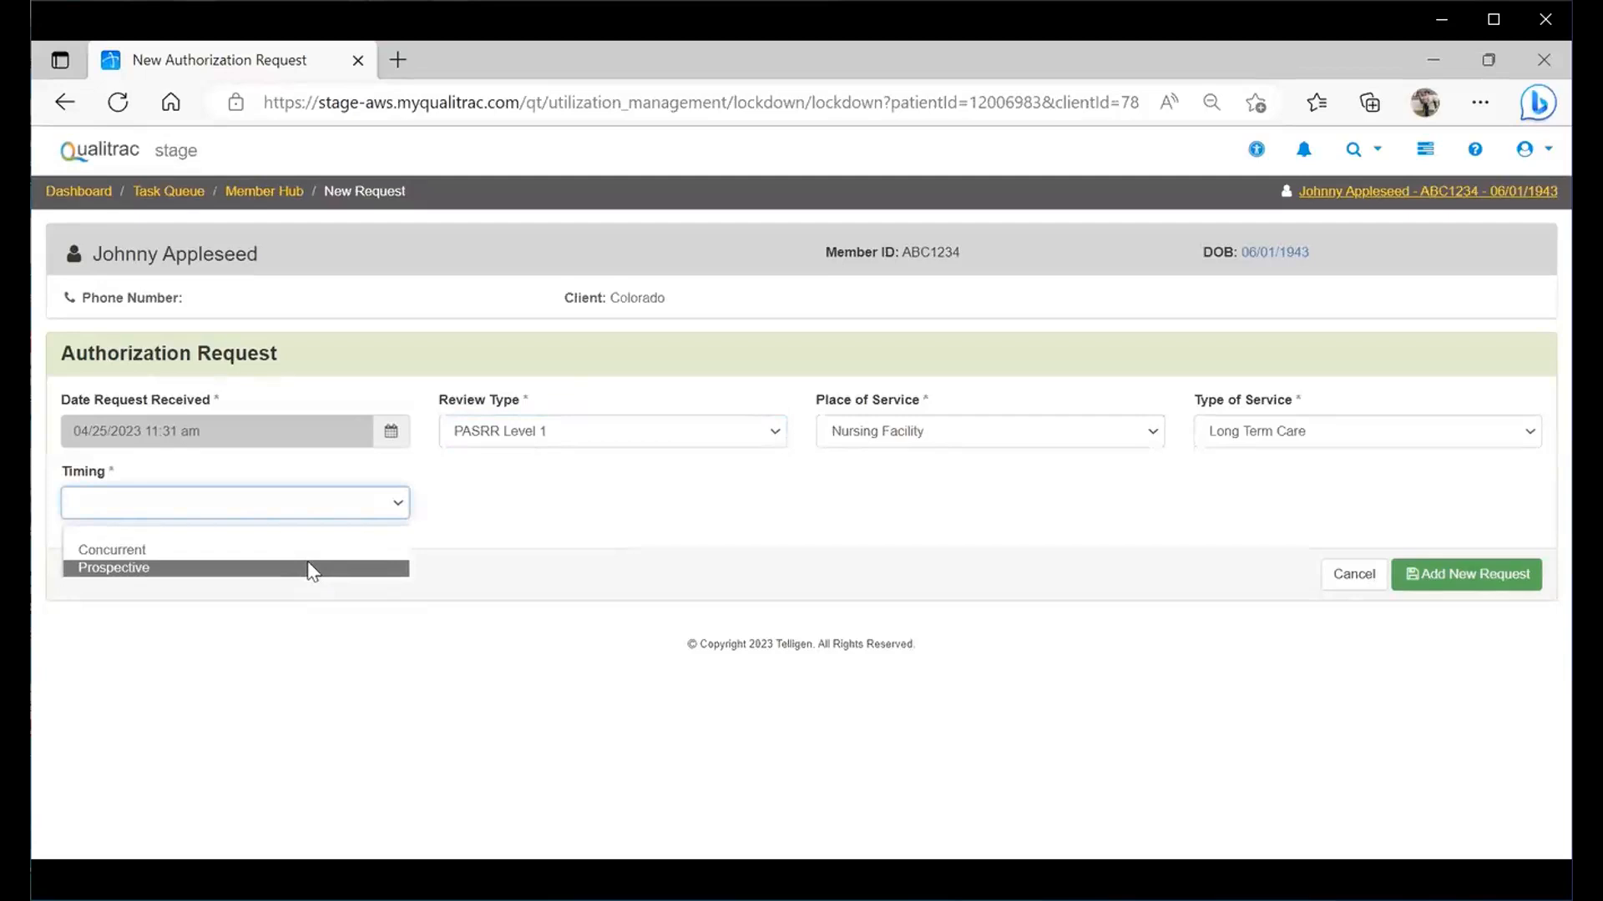
click(311, 569)
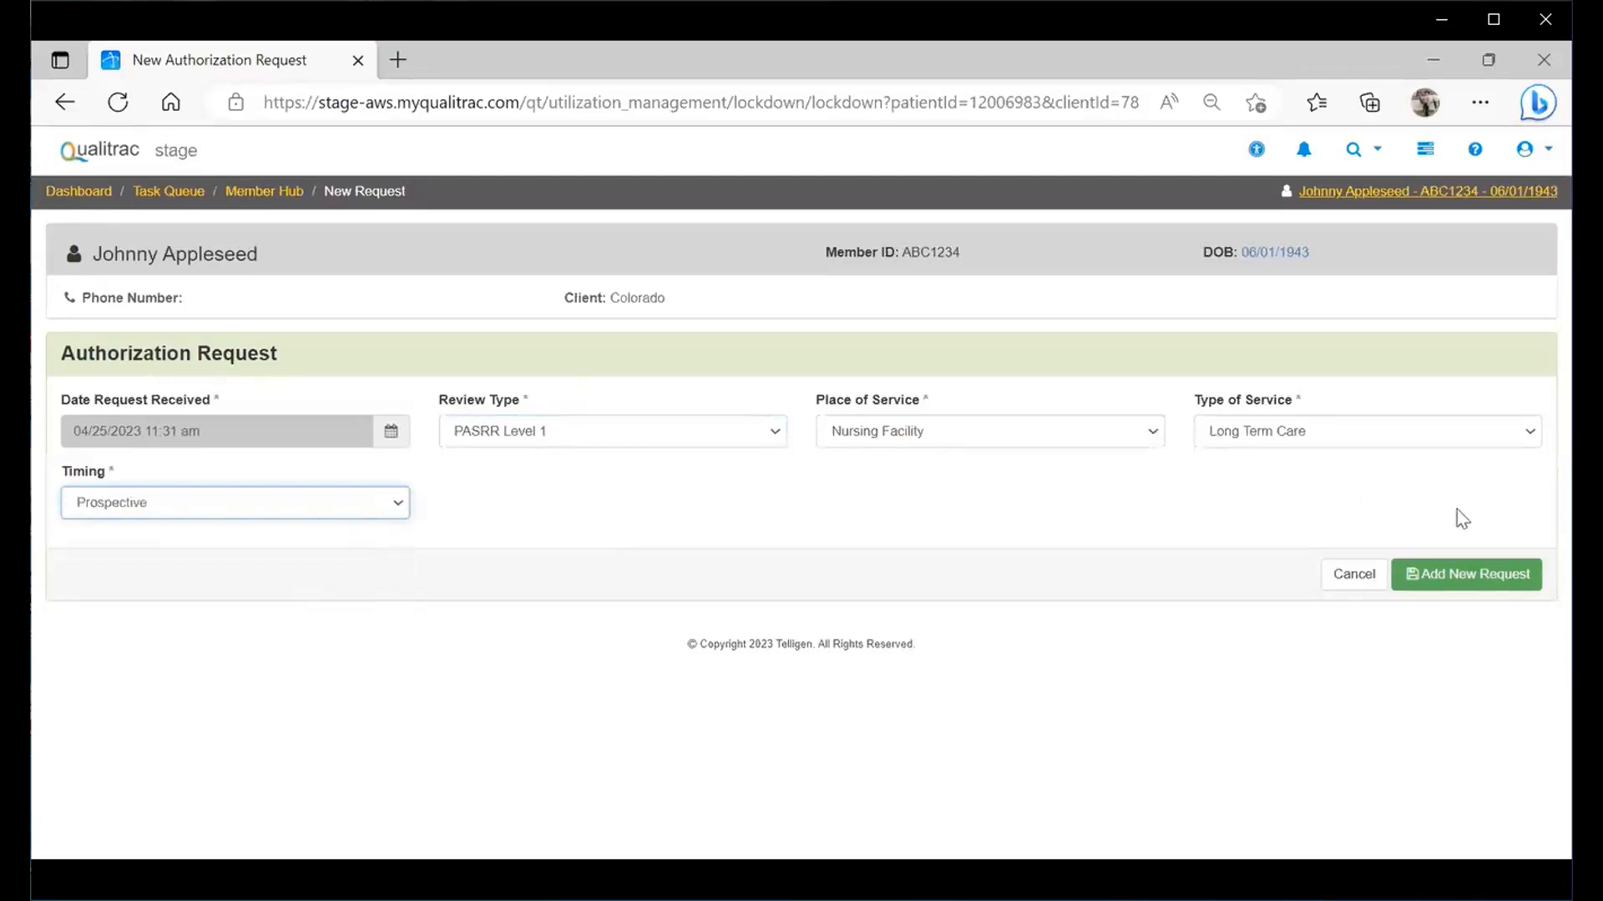
click(1470, 574)
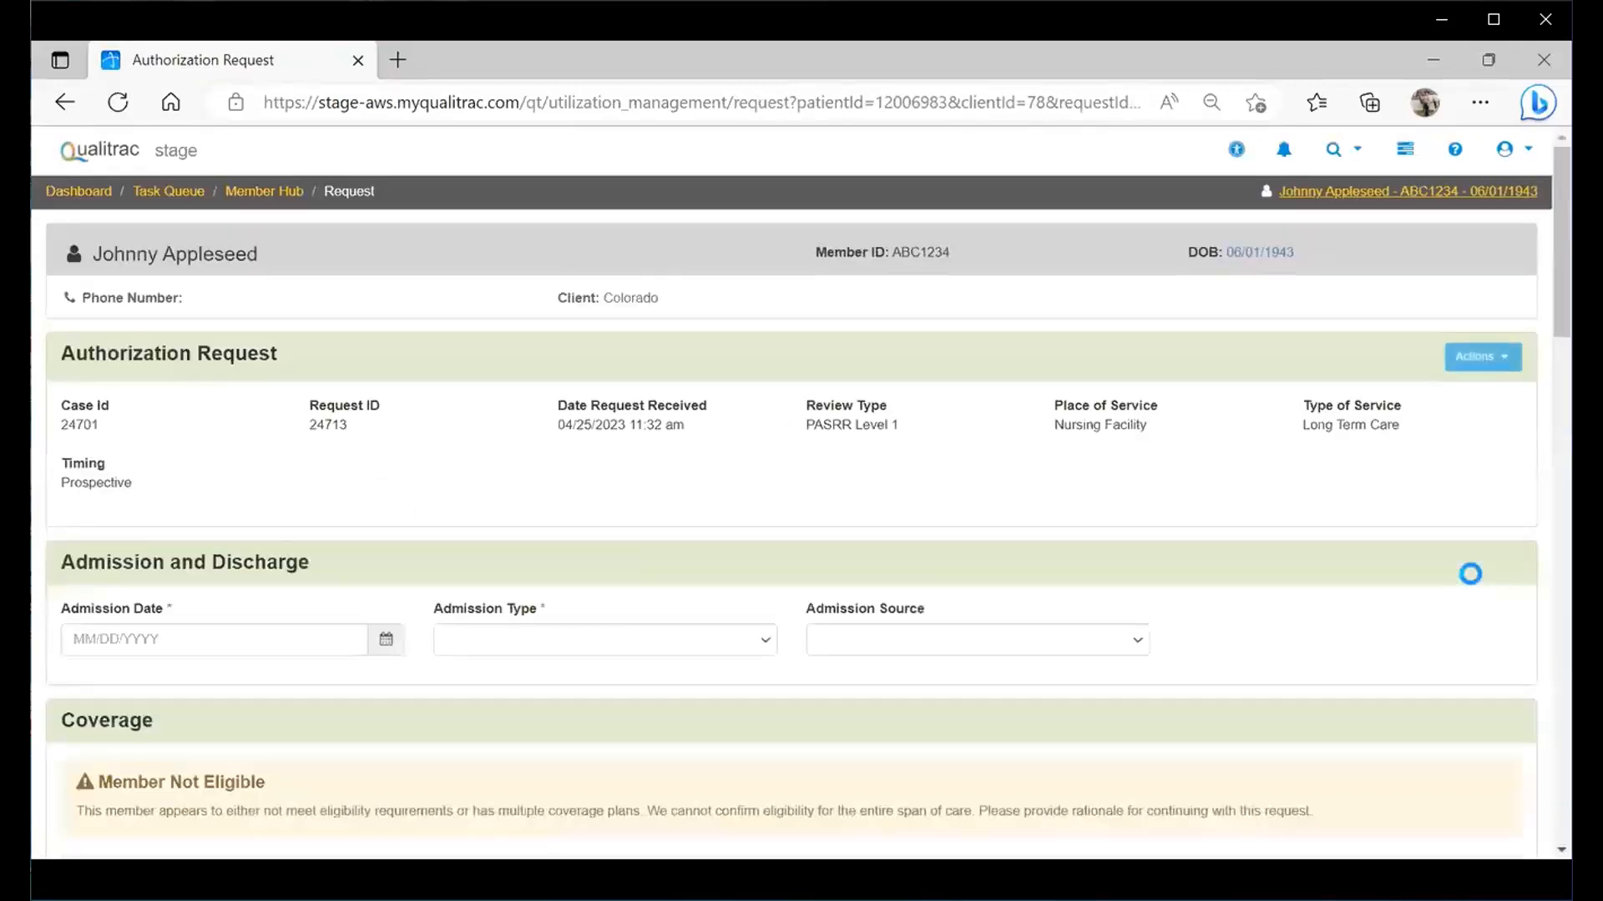
- Set admission date 04/28/2023, type Voluntary, source Transfer from a Hospital (Different Facility)
scroll(1539, 232, down, 2)
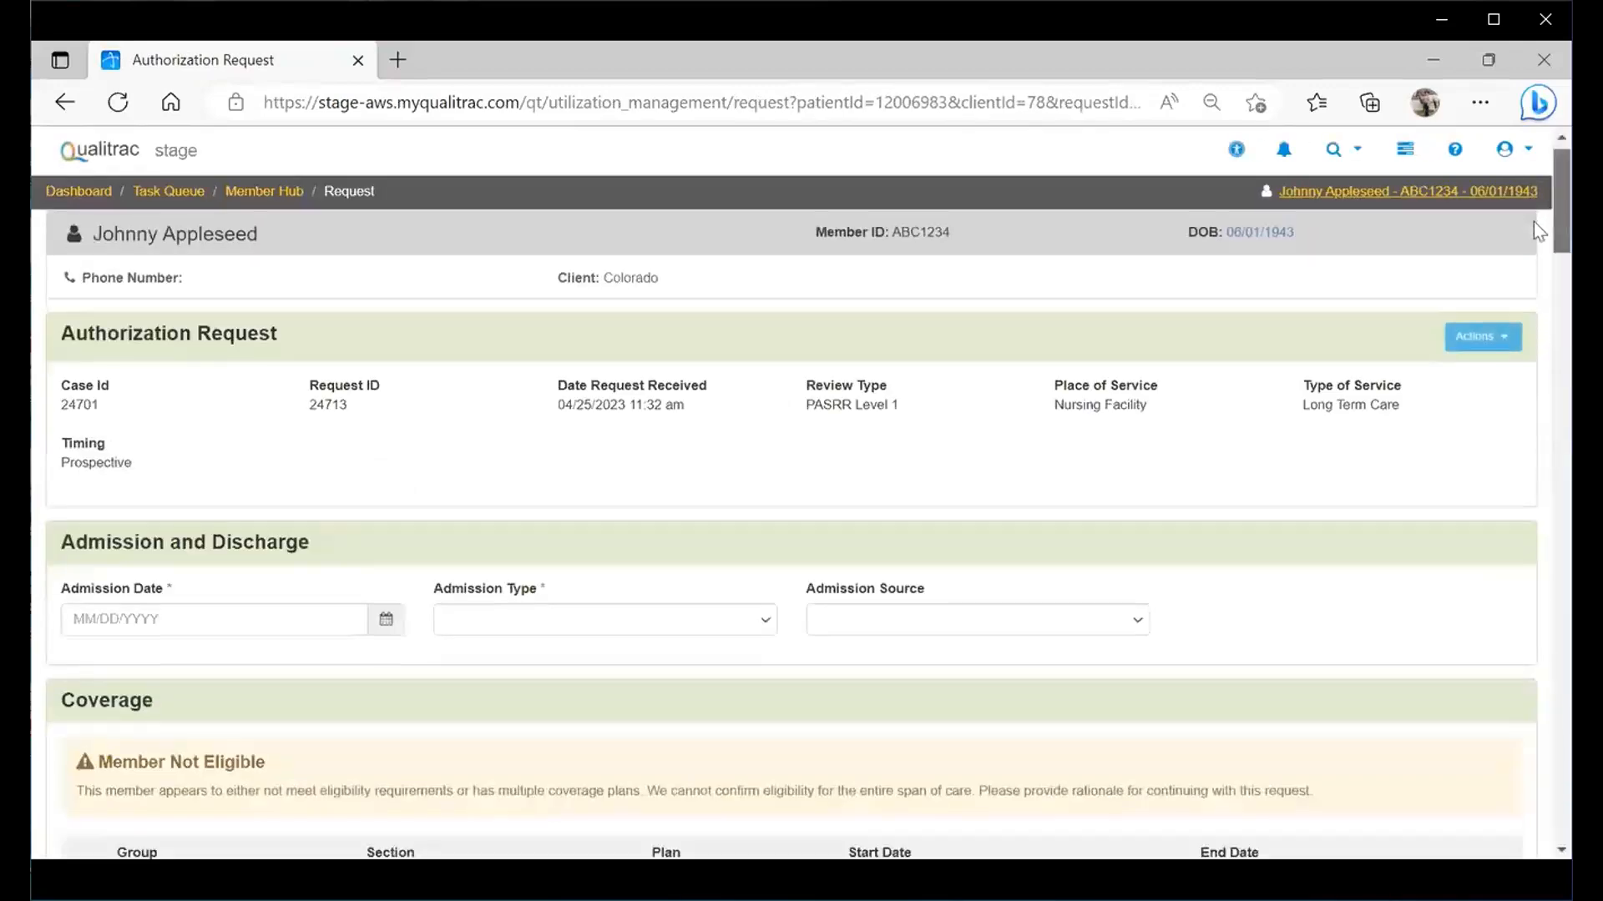
scroll(1534, 229, down, 3)
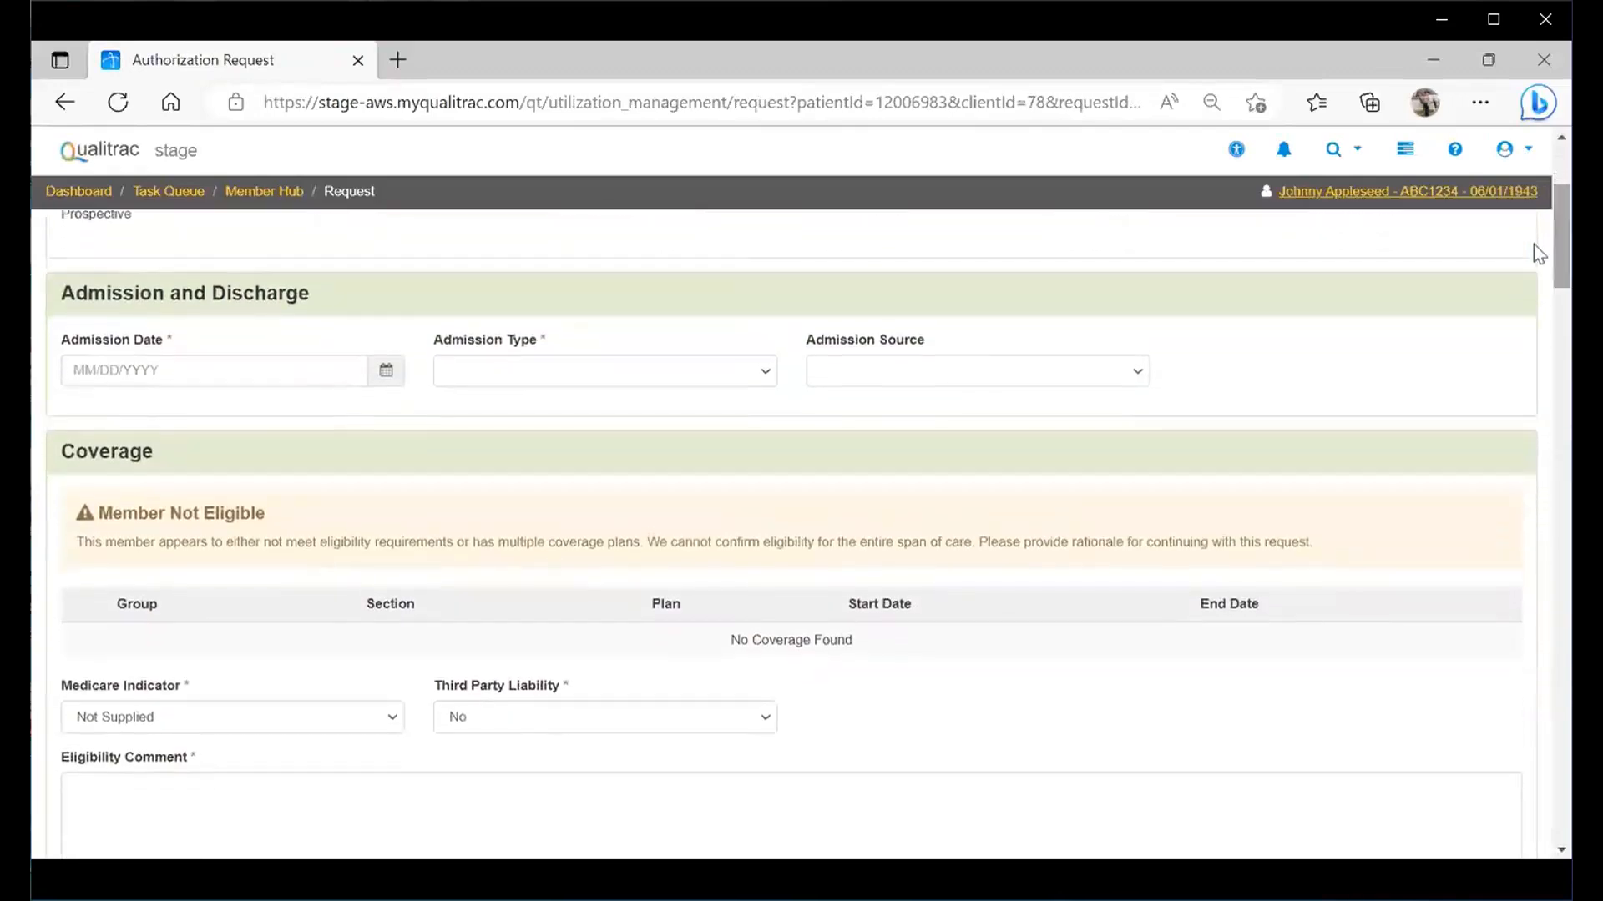
click(386, 372)
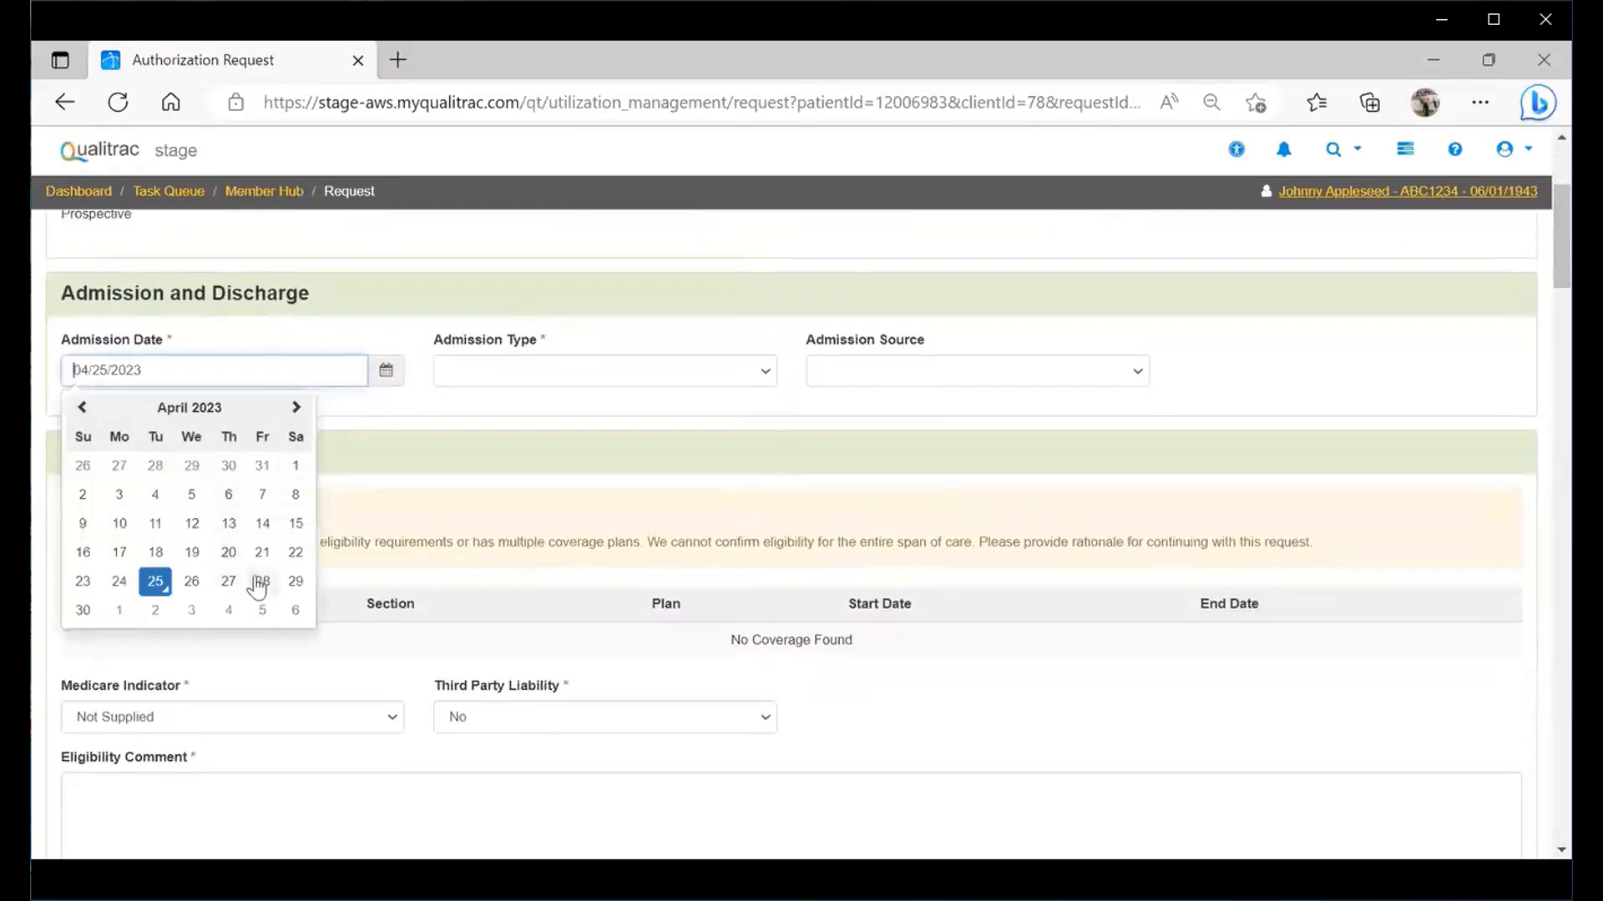
click(261, 582)
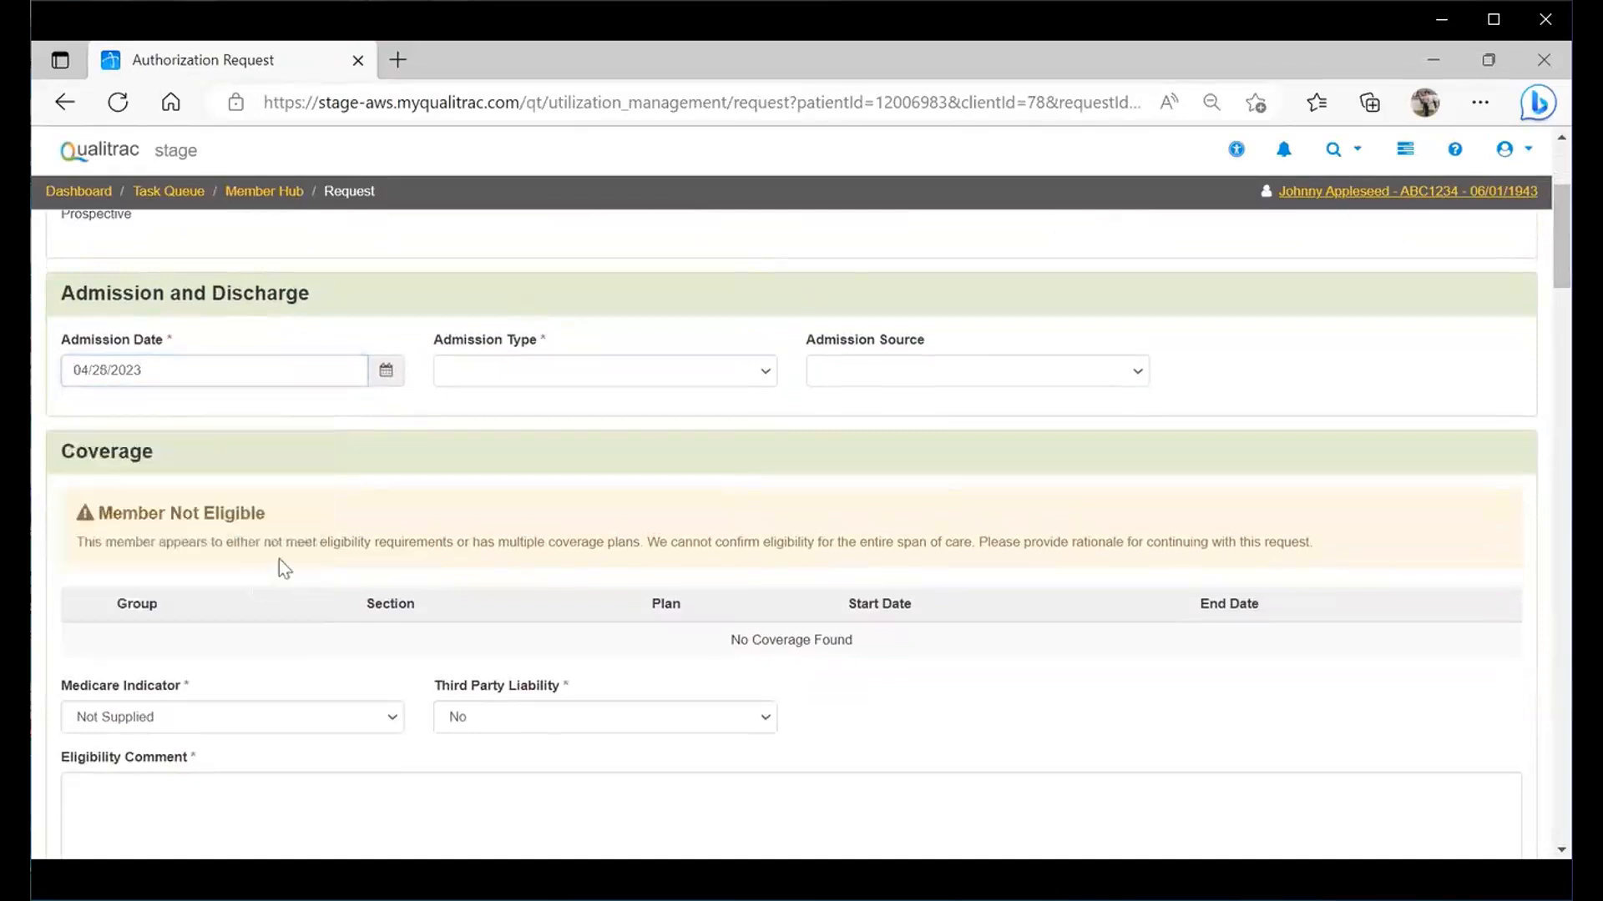
click(769, 374)
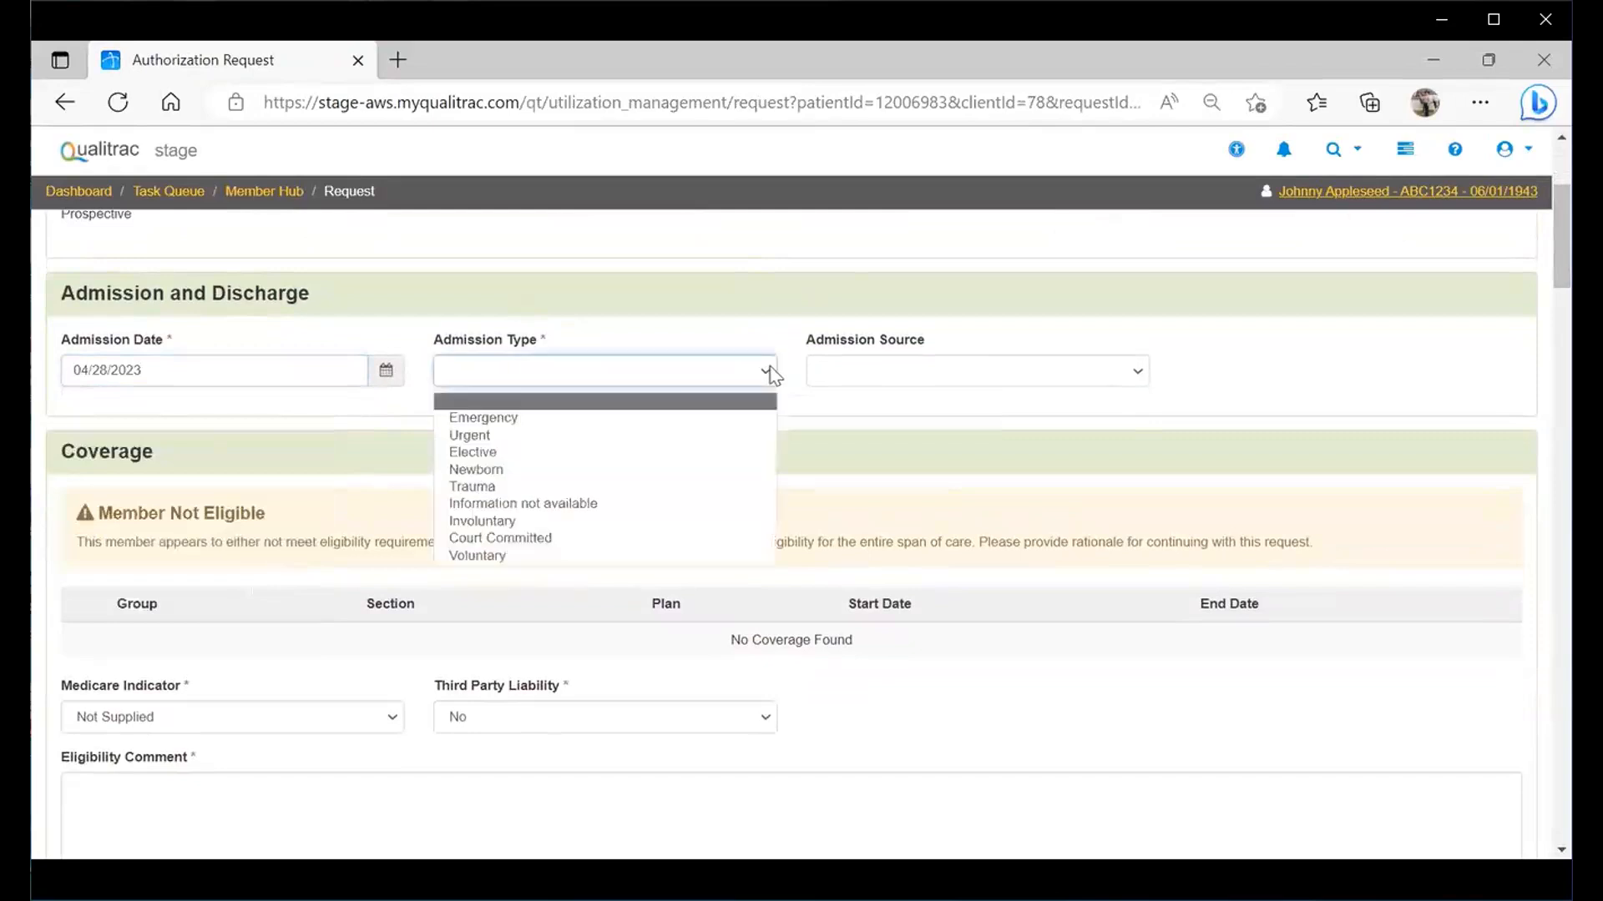
click(618, 557)
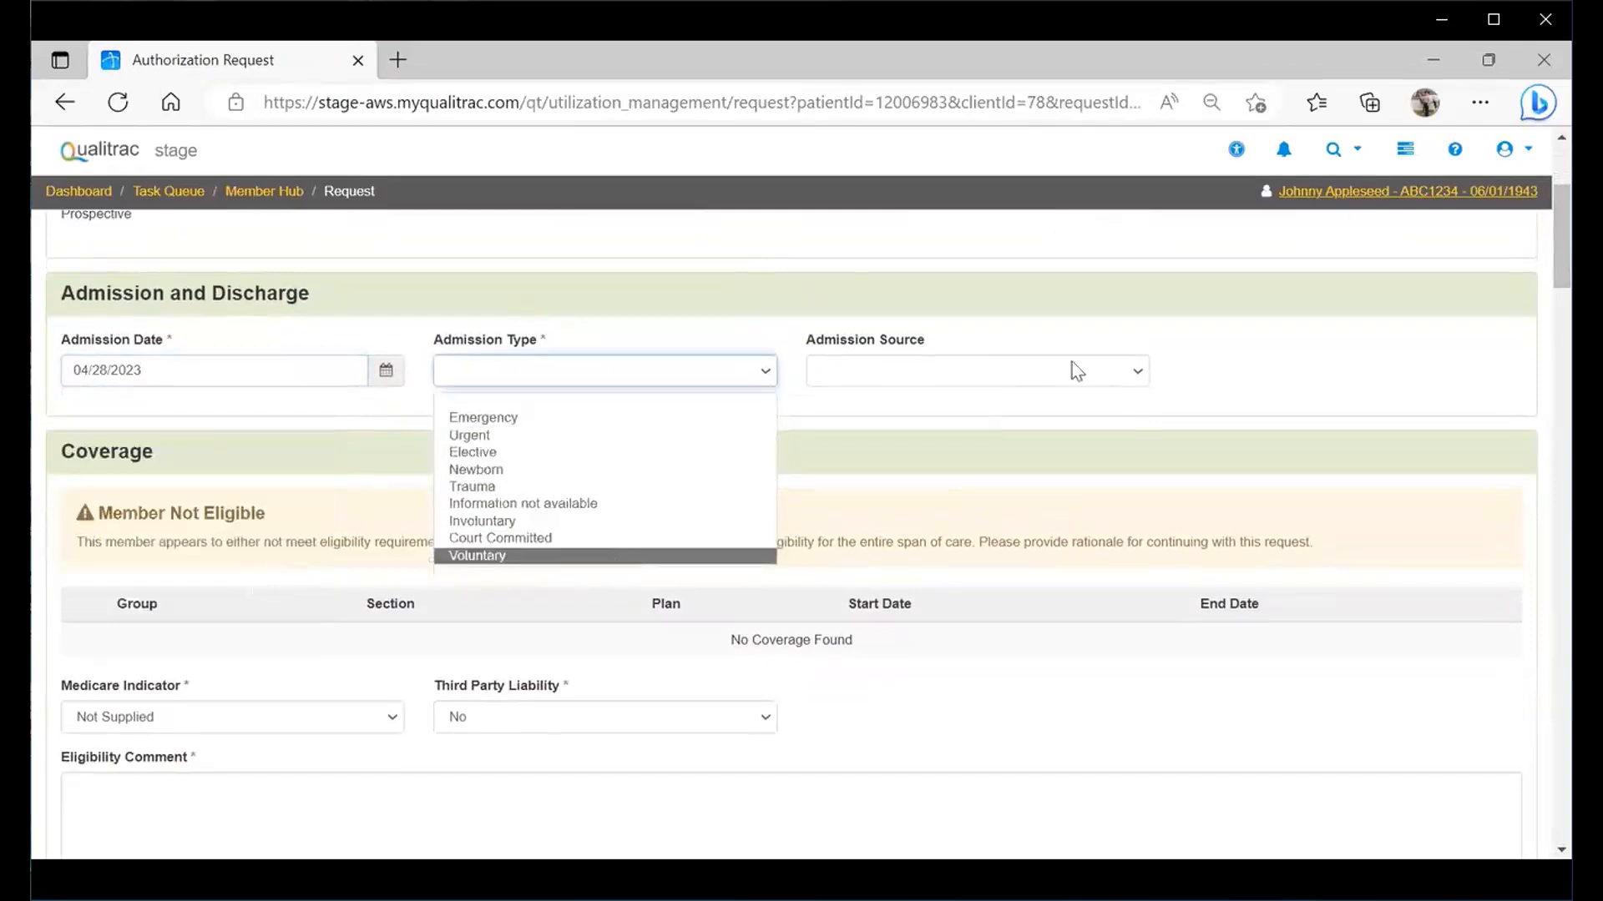
click(1136, 374)
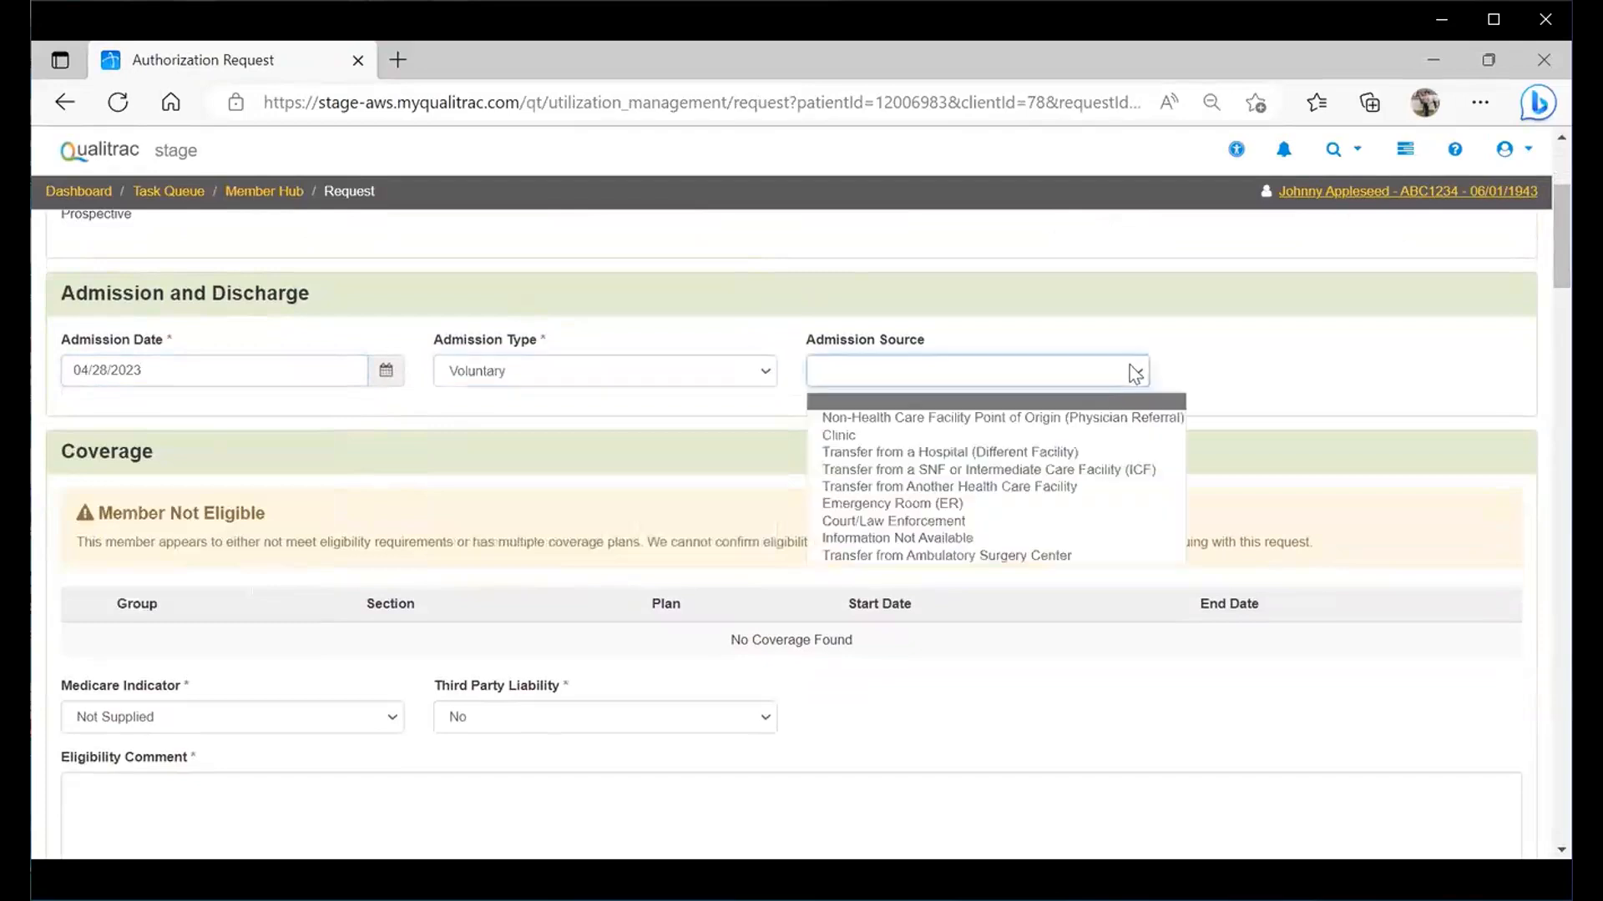
click(1023, 461)
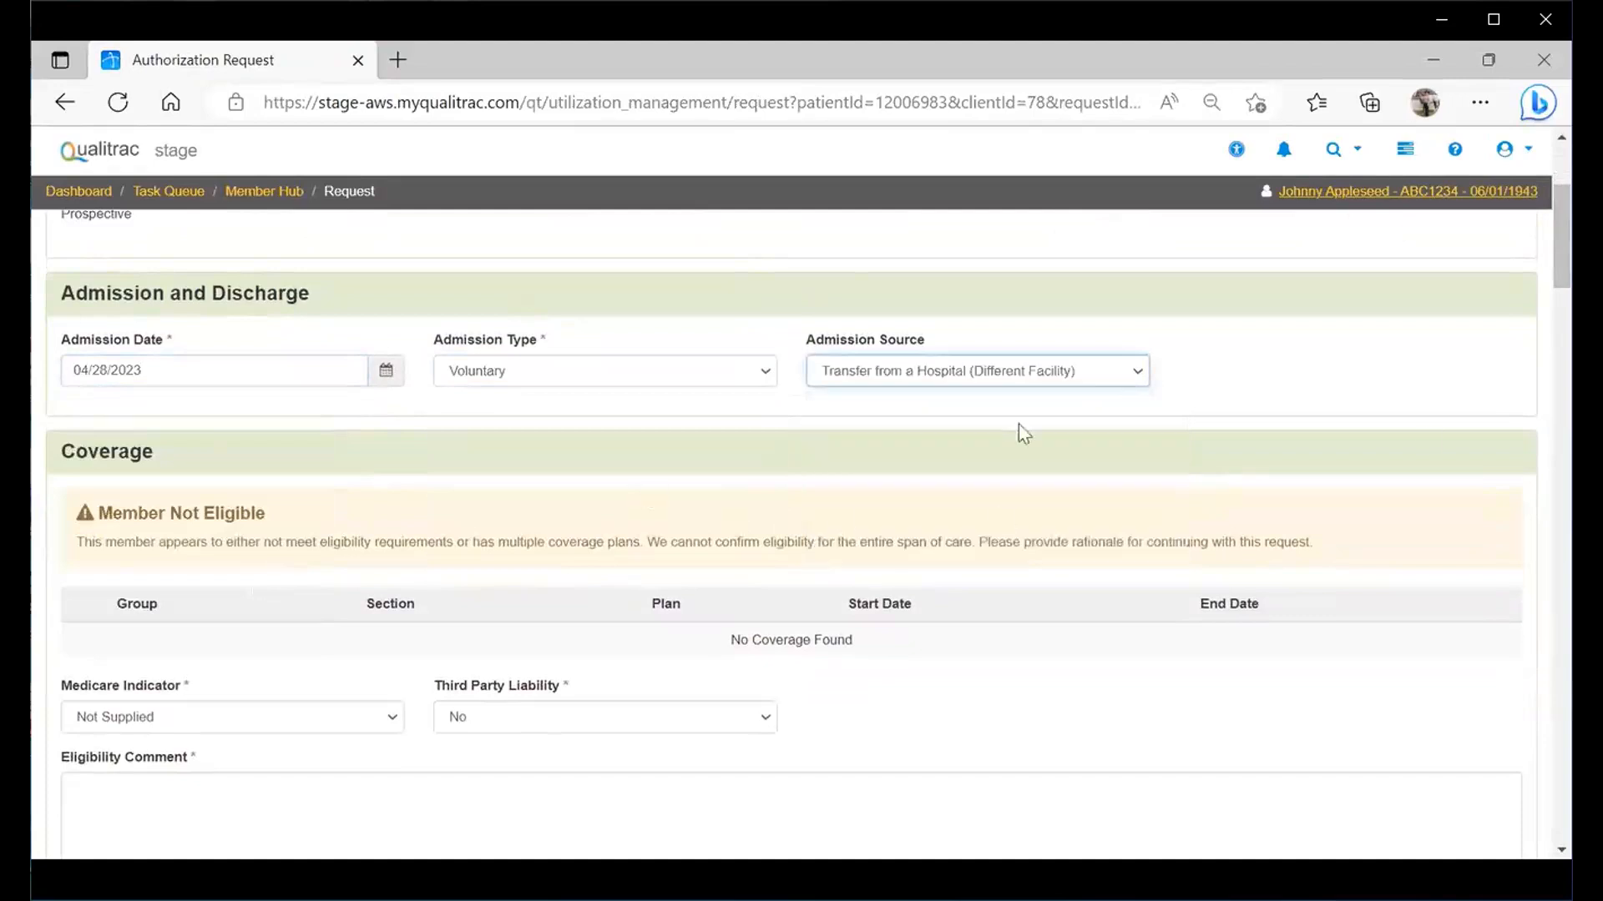
- Enter N/A as the eligibility comment and start adding a treating physician under Providers
scroll(1534, 264, down, 3)
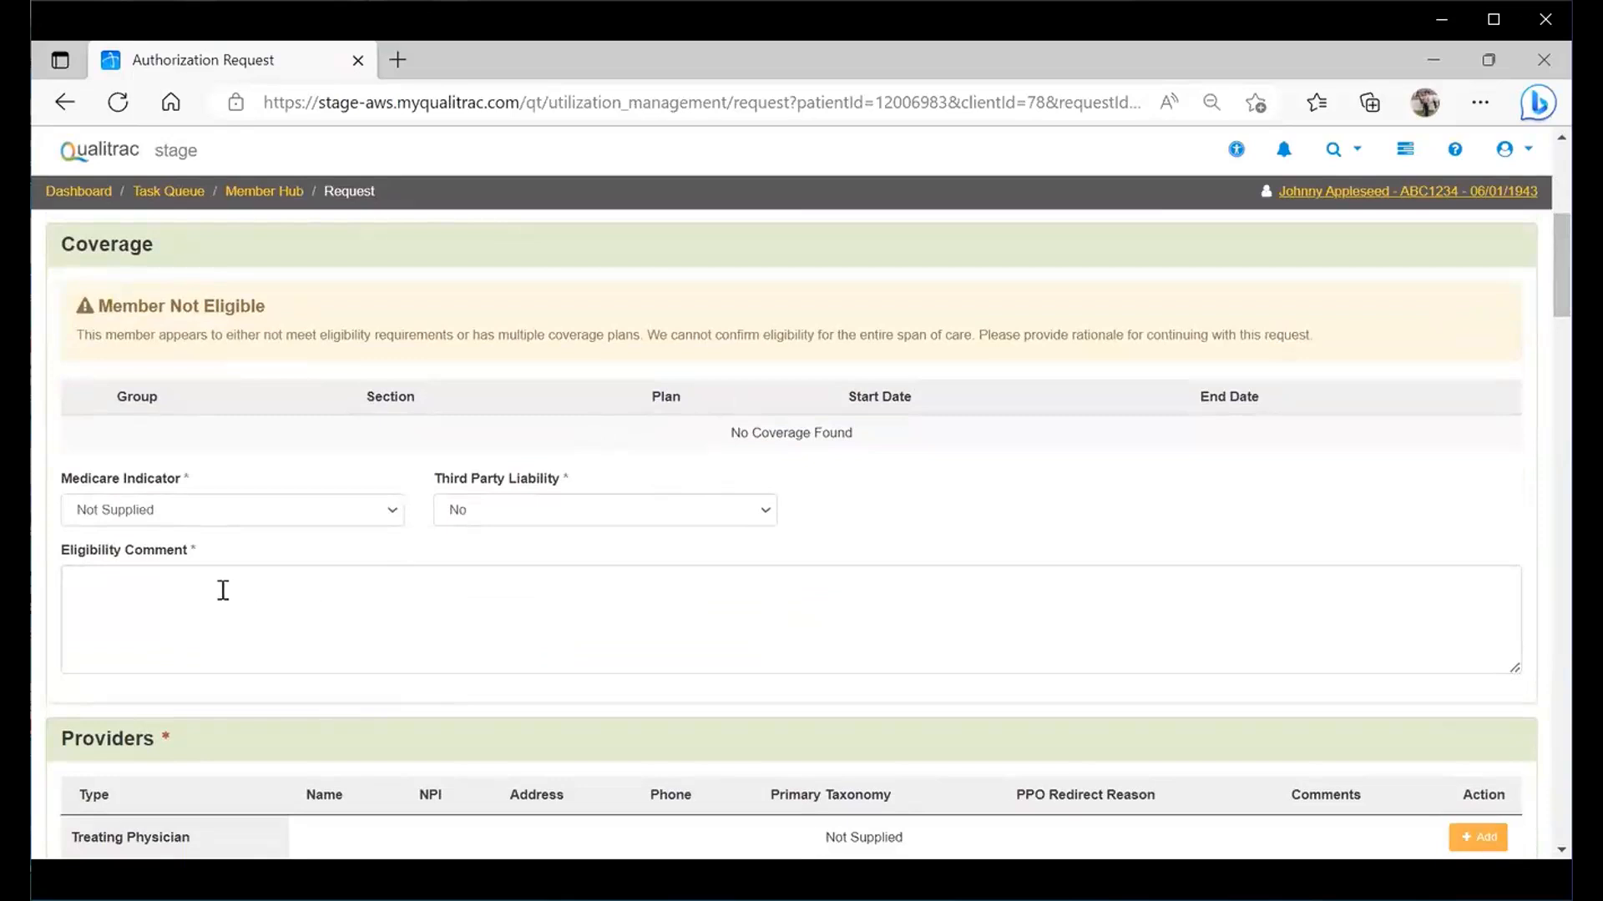
click(155, 609)
text(N/A)
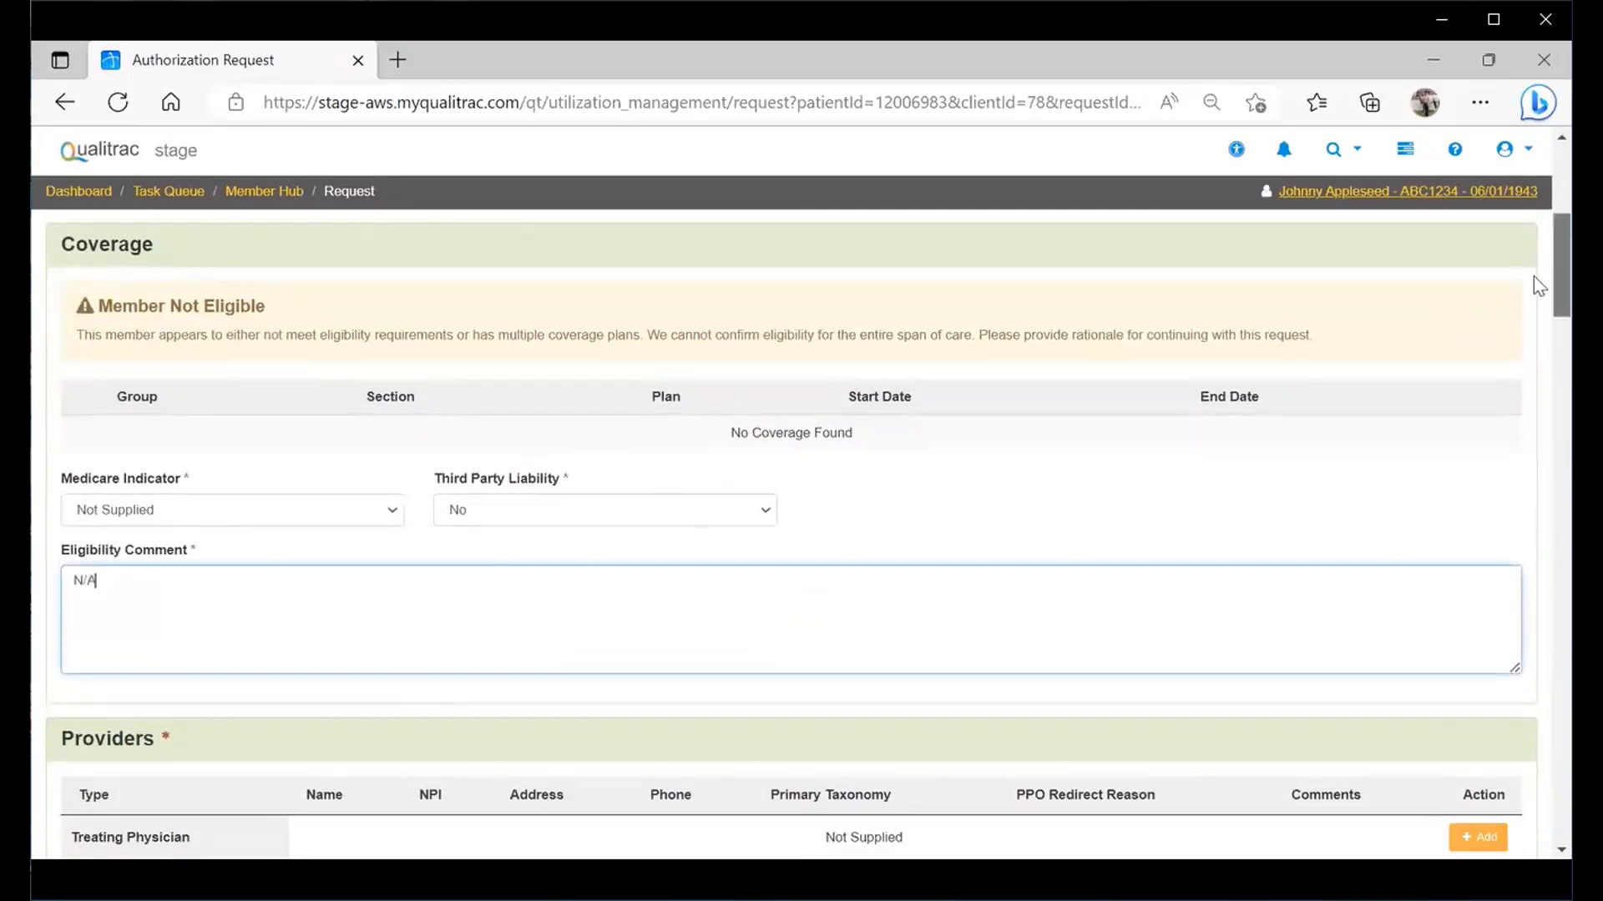
scroll(1538, 283, down, 1)
scroll(1539, 298, down, 2)
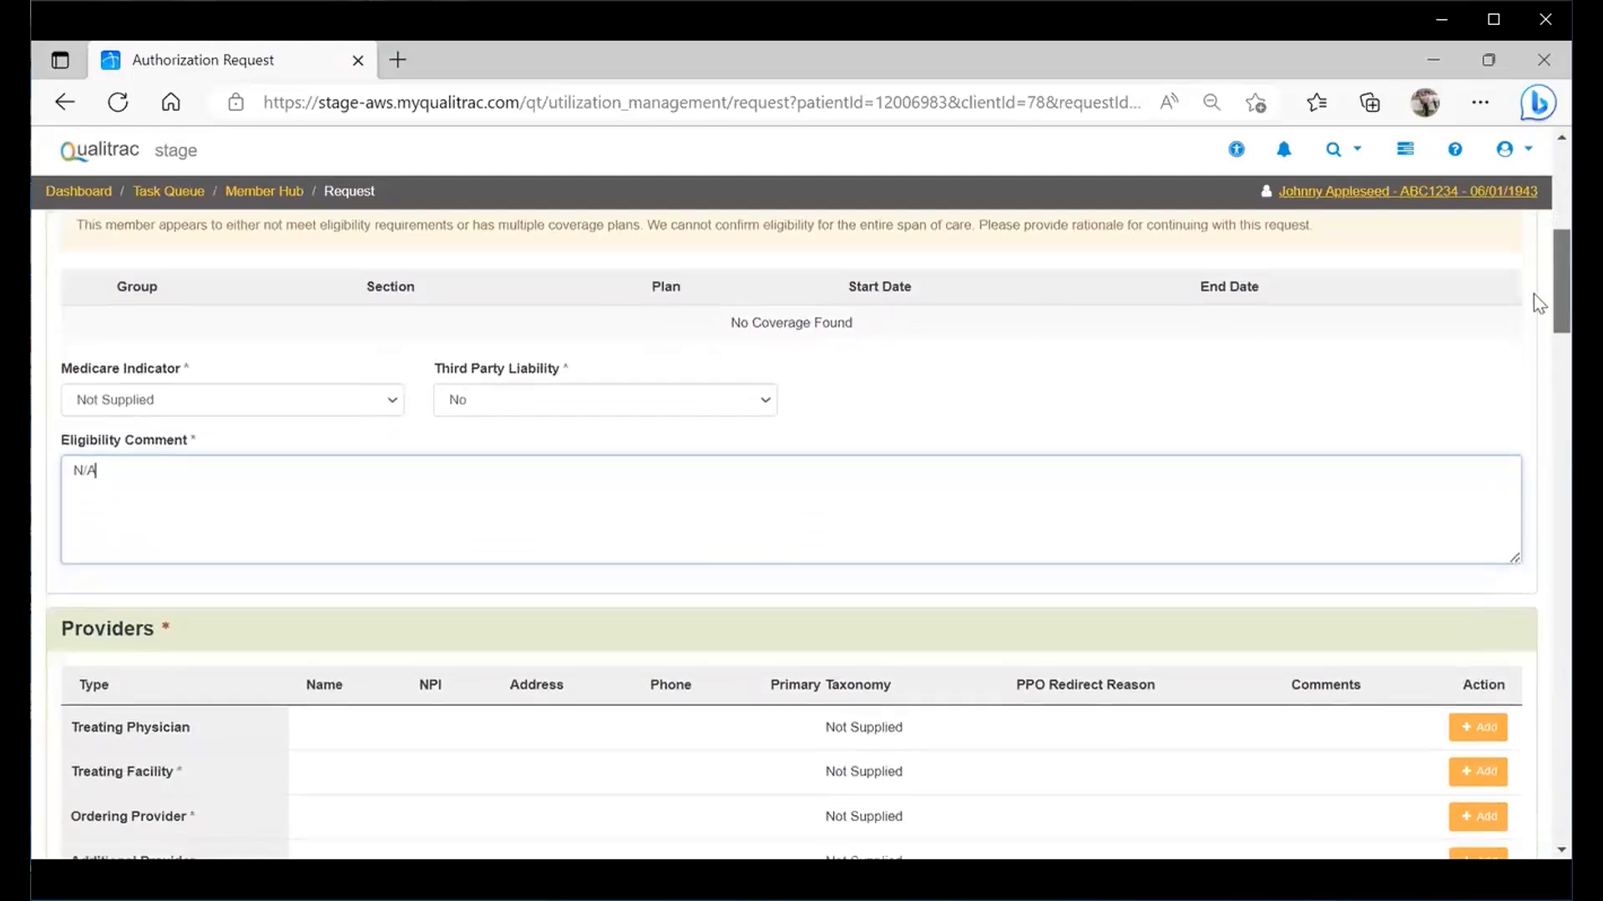
scroll(1536, 318, down, 3)
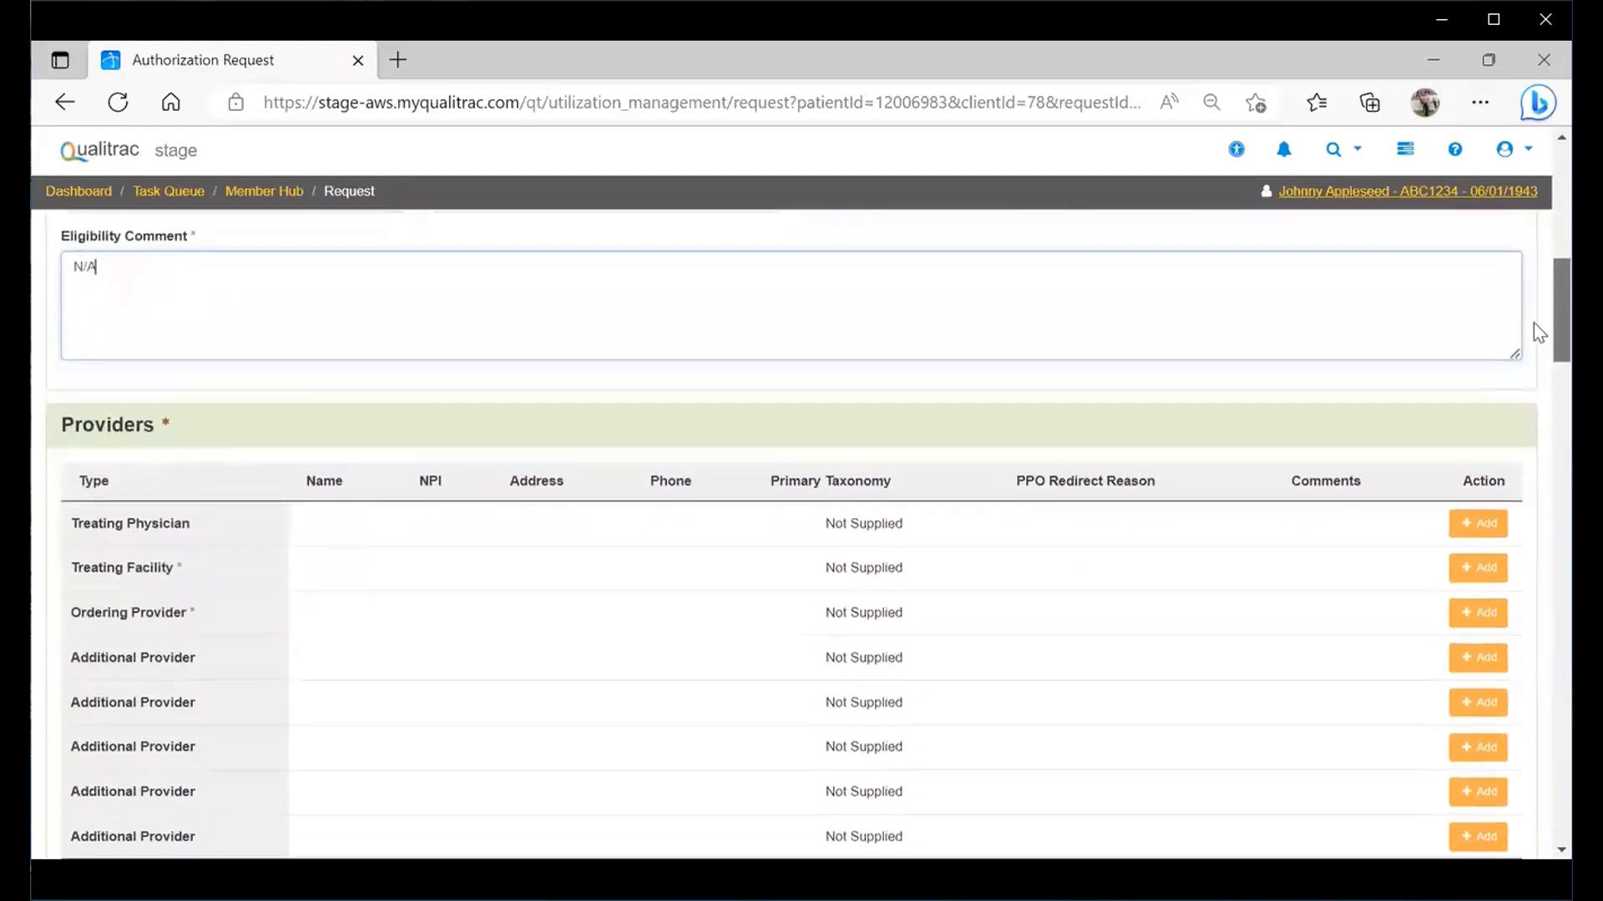
scroll(1534, 339, down, 2)
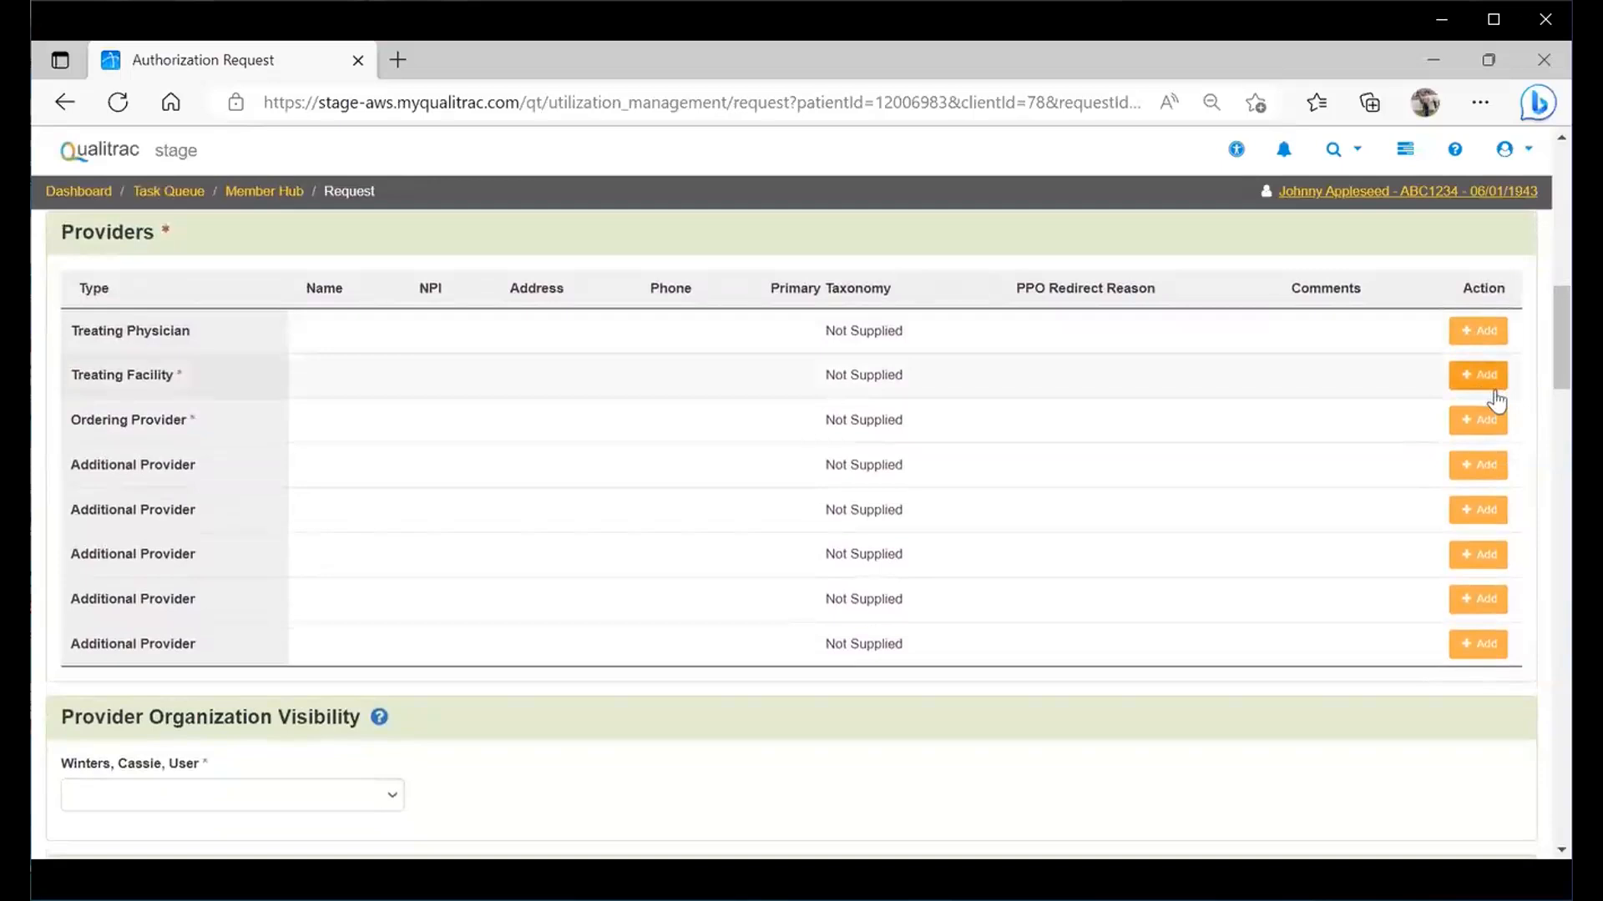
click(1470, 336)
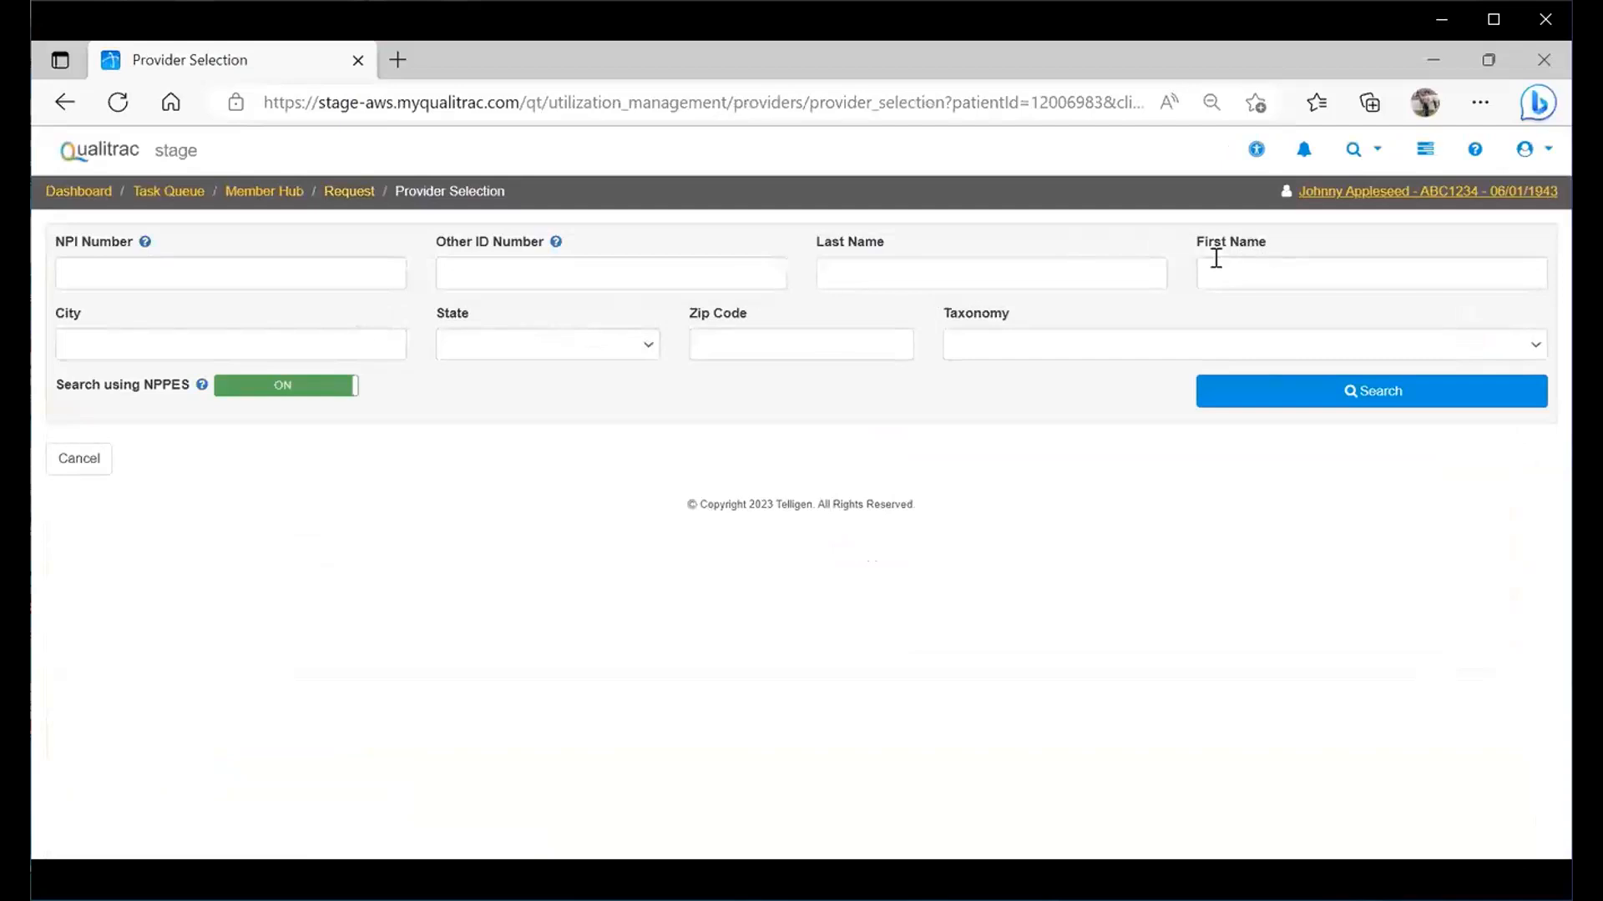
- Find the Colorado behavior technician by last and first name and add them as treating physician
click(1010, 279)
key(Tab)
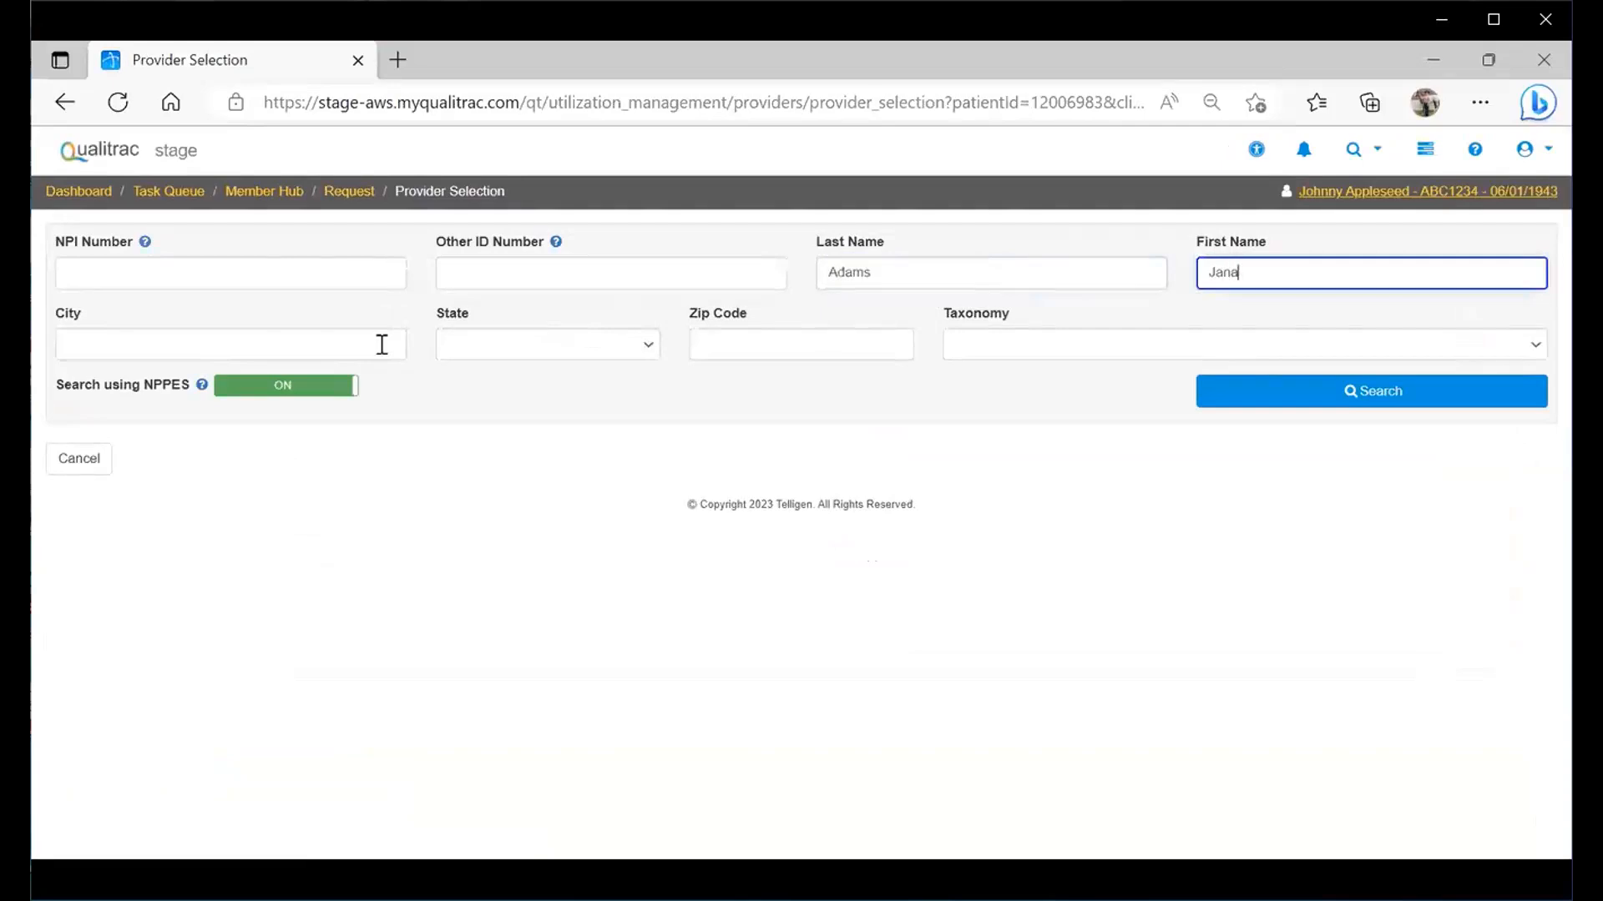
click(534, 351)
text(co)
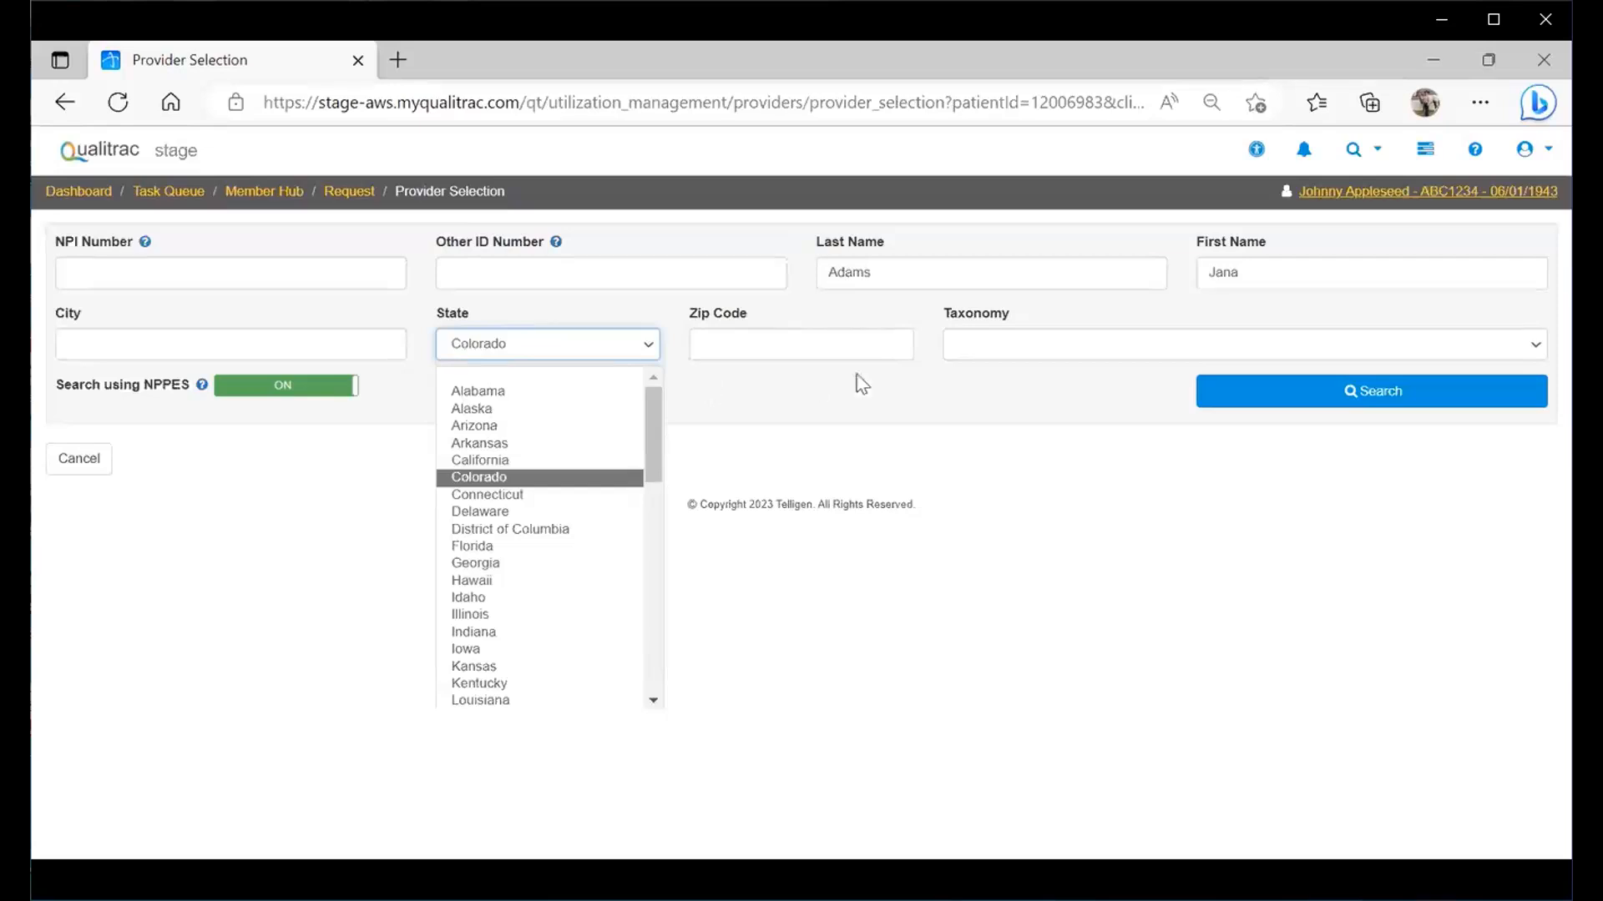
click(1308, 411)
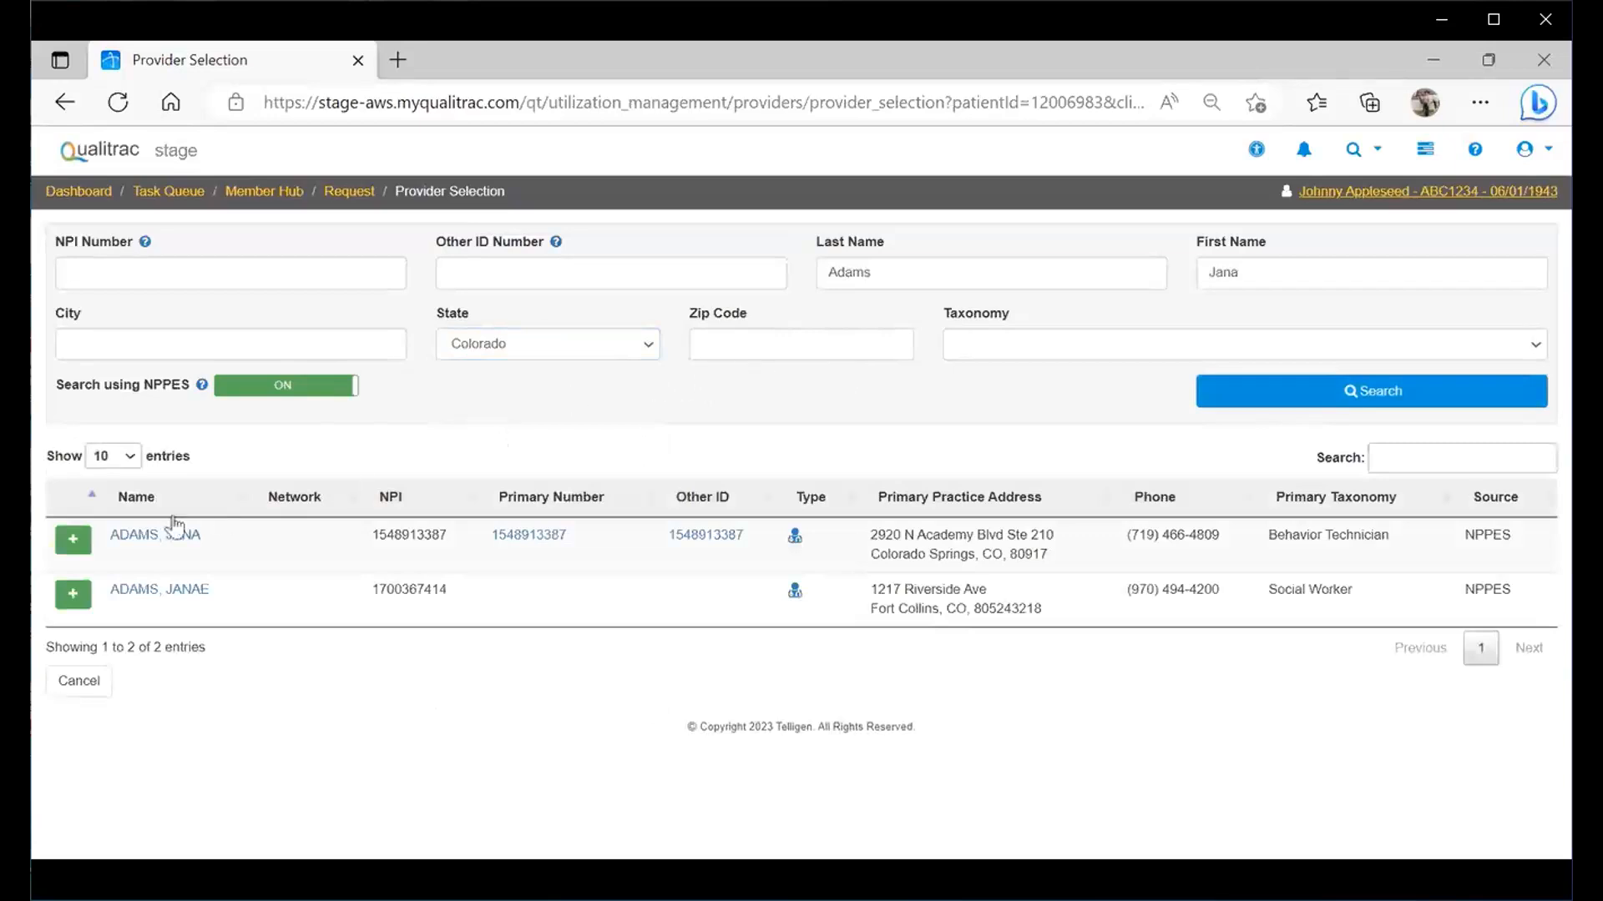
click(62, 541)
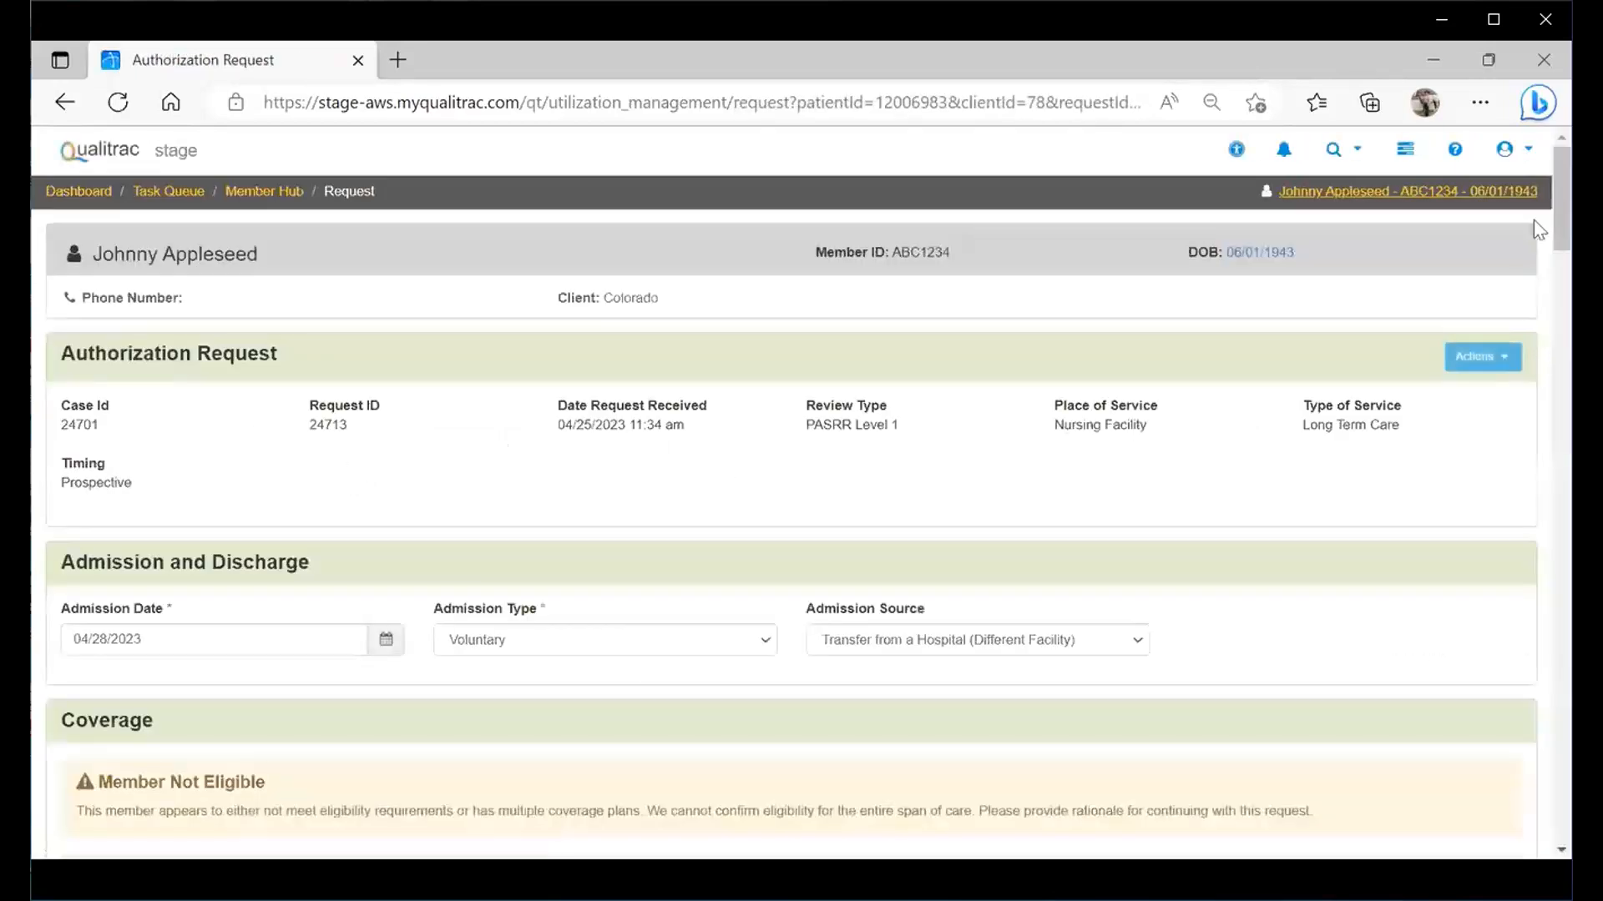
scroll(1534, 204, down, 10)
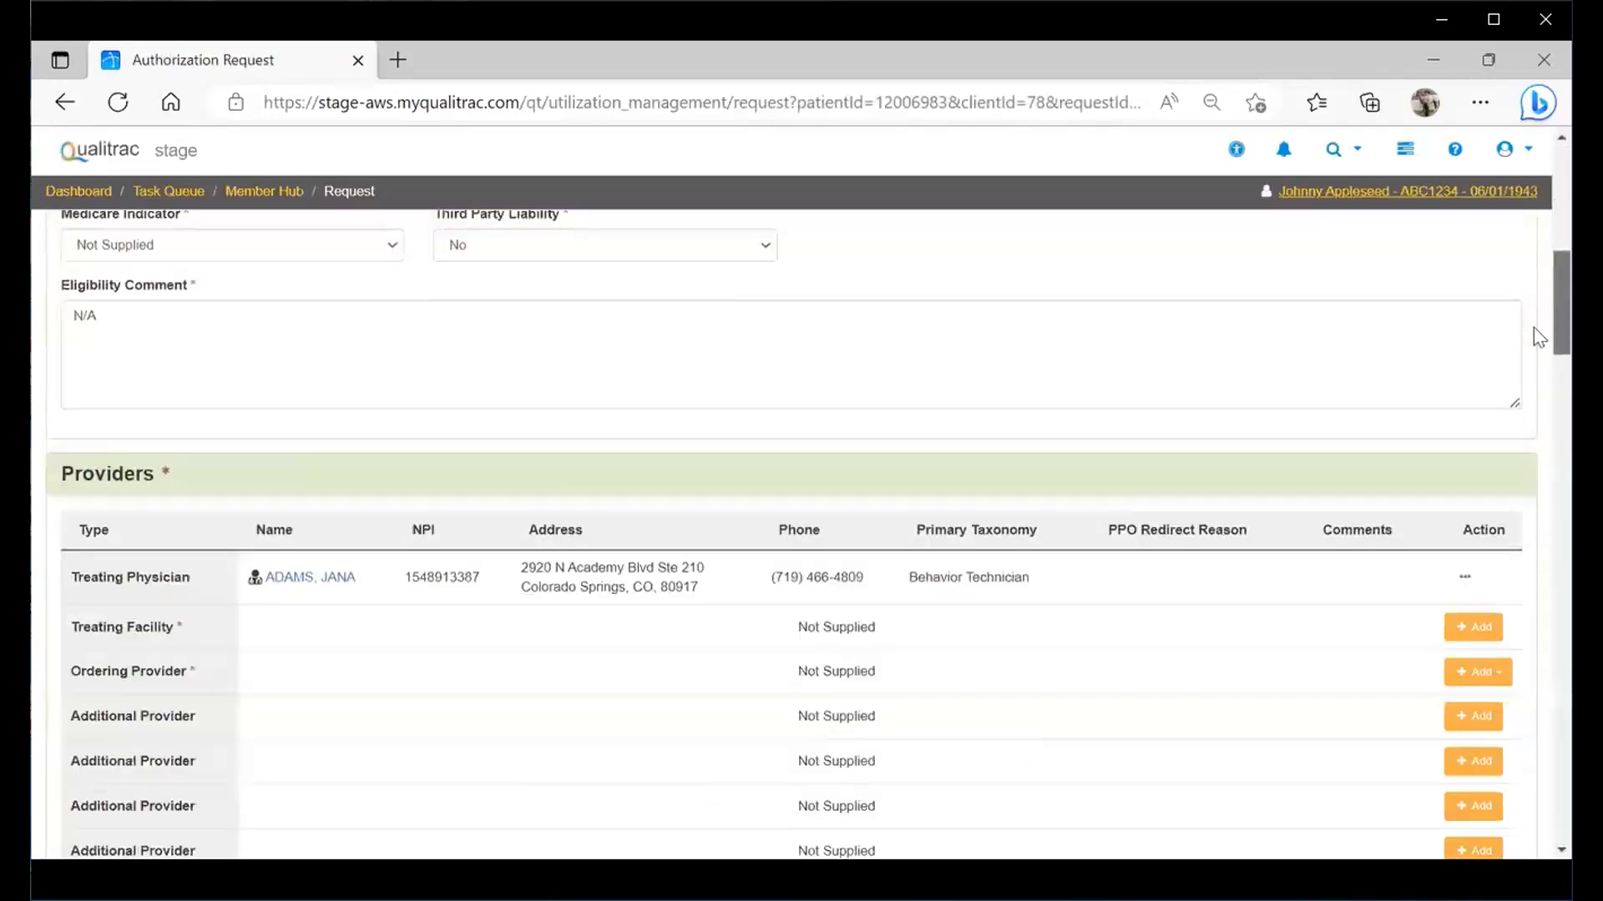
scroll(1534, 336, down, 1)
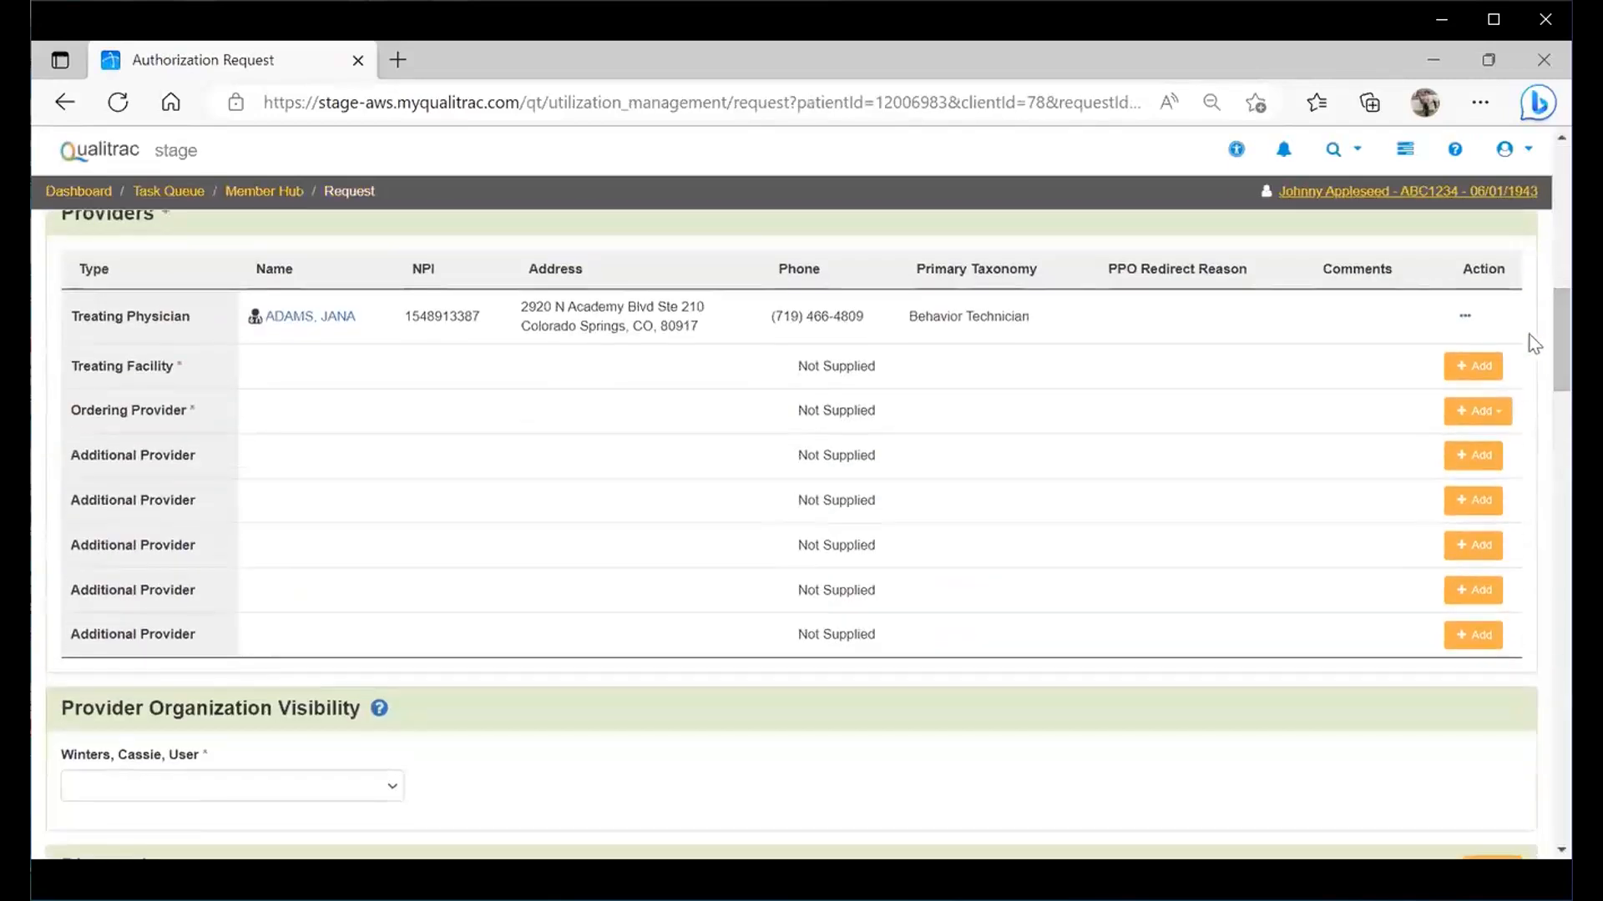
click(1457, 375)
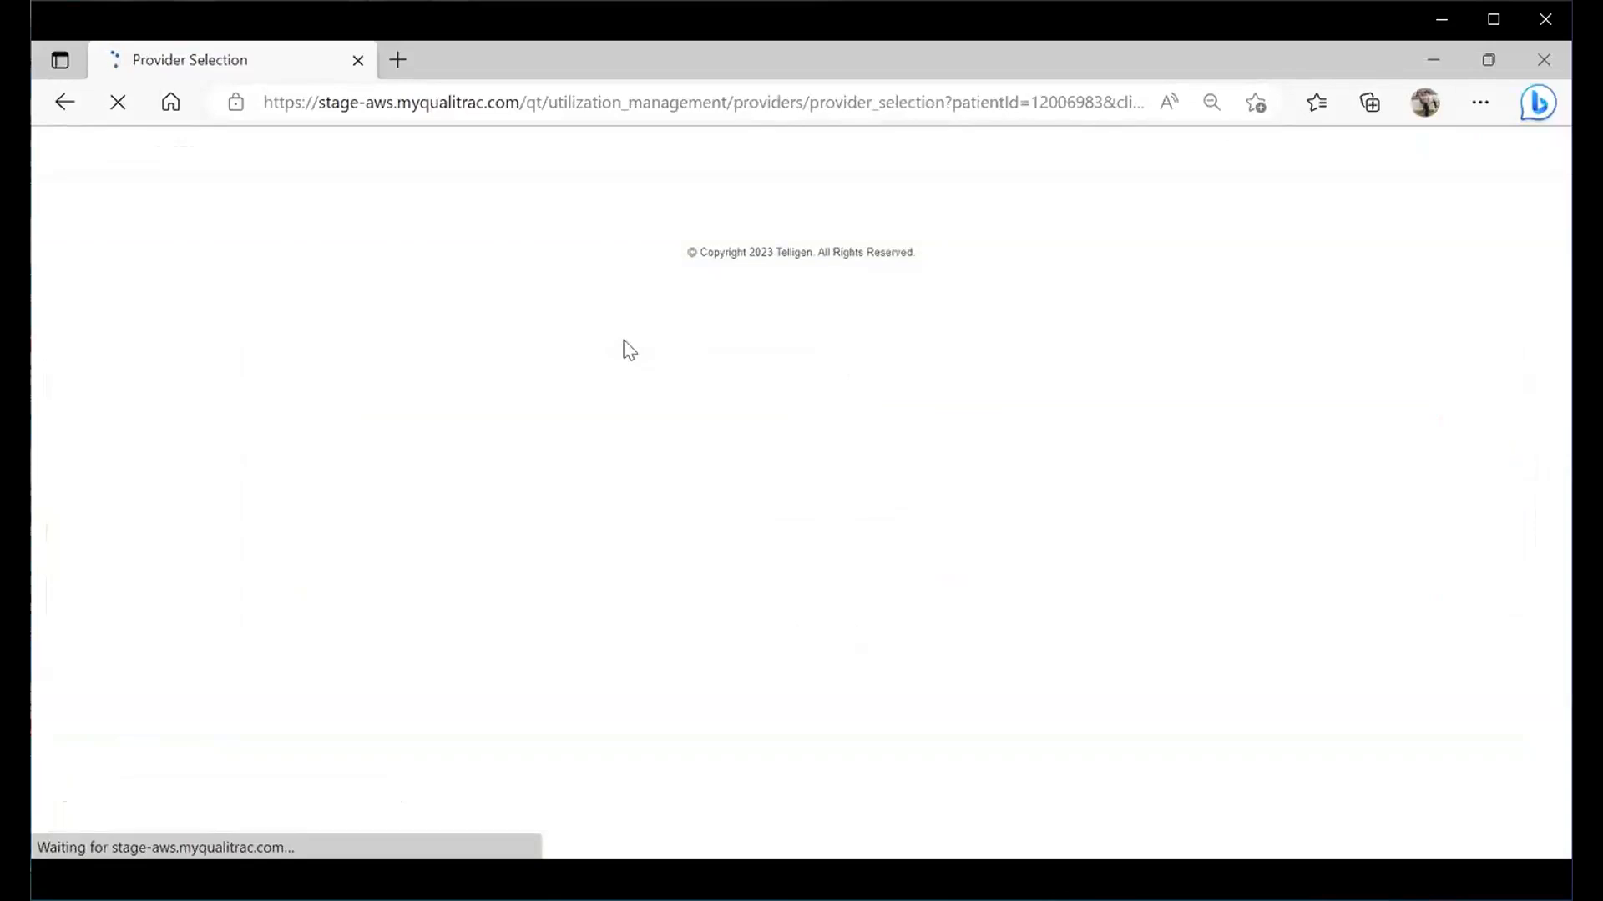
click(186, 274)
text(1306)
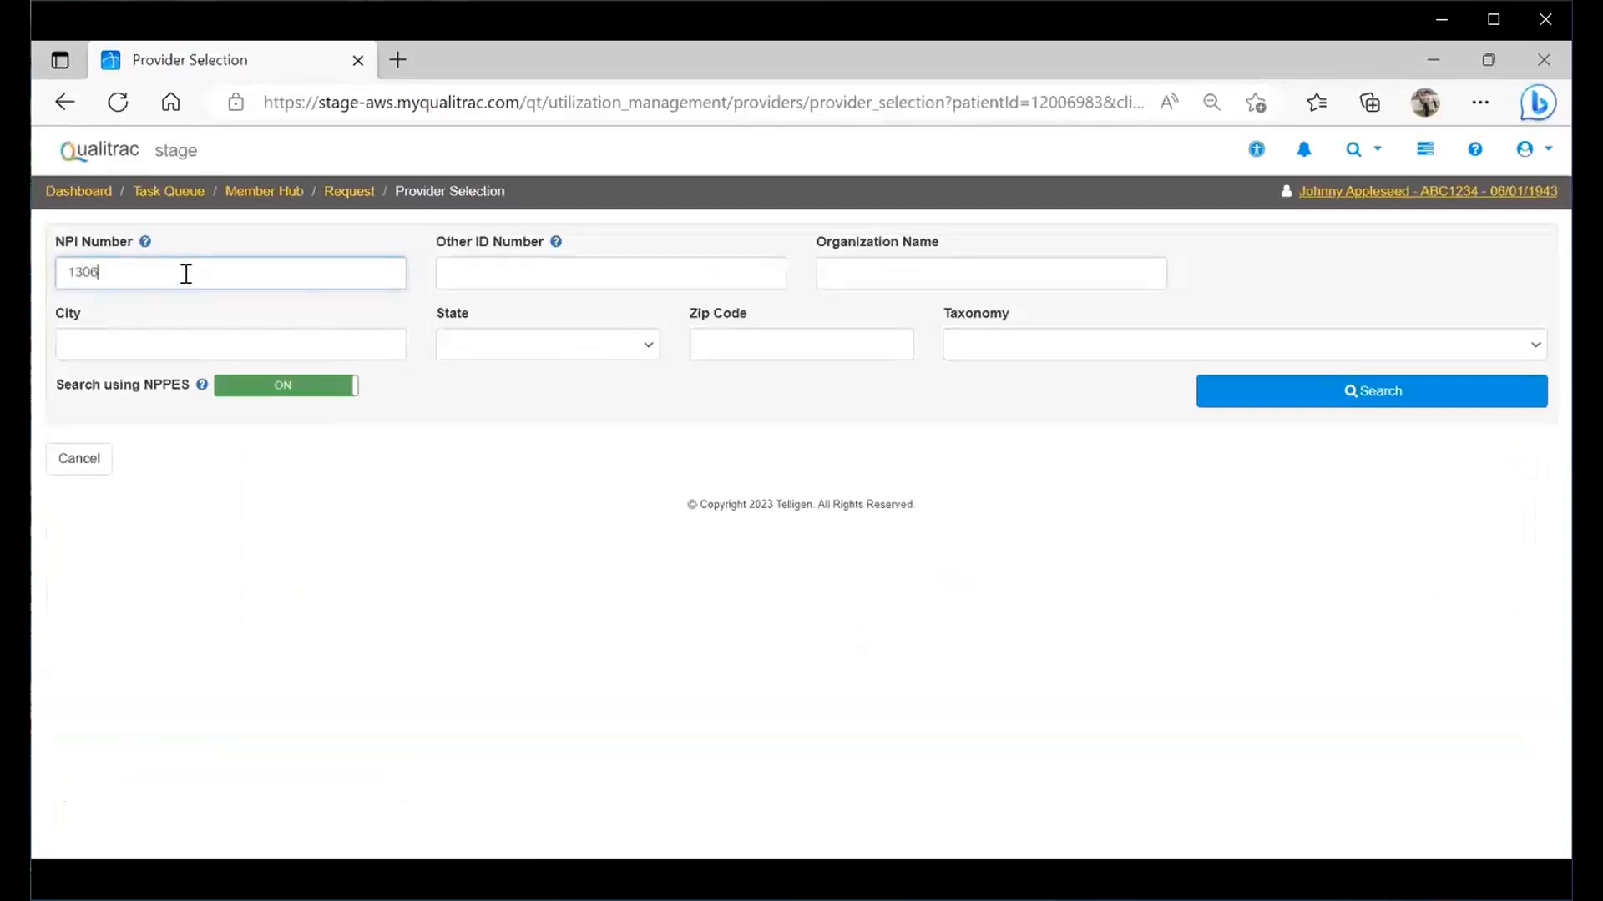
text(854013)
click(1269, 400)
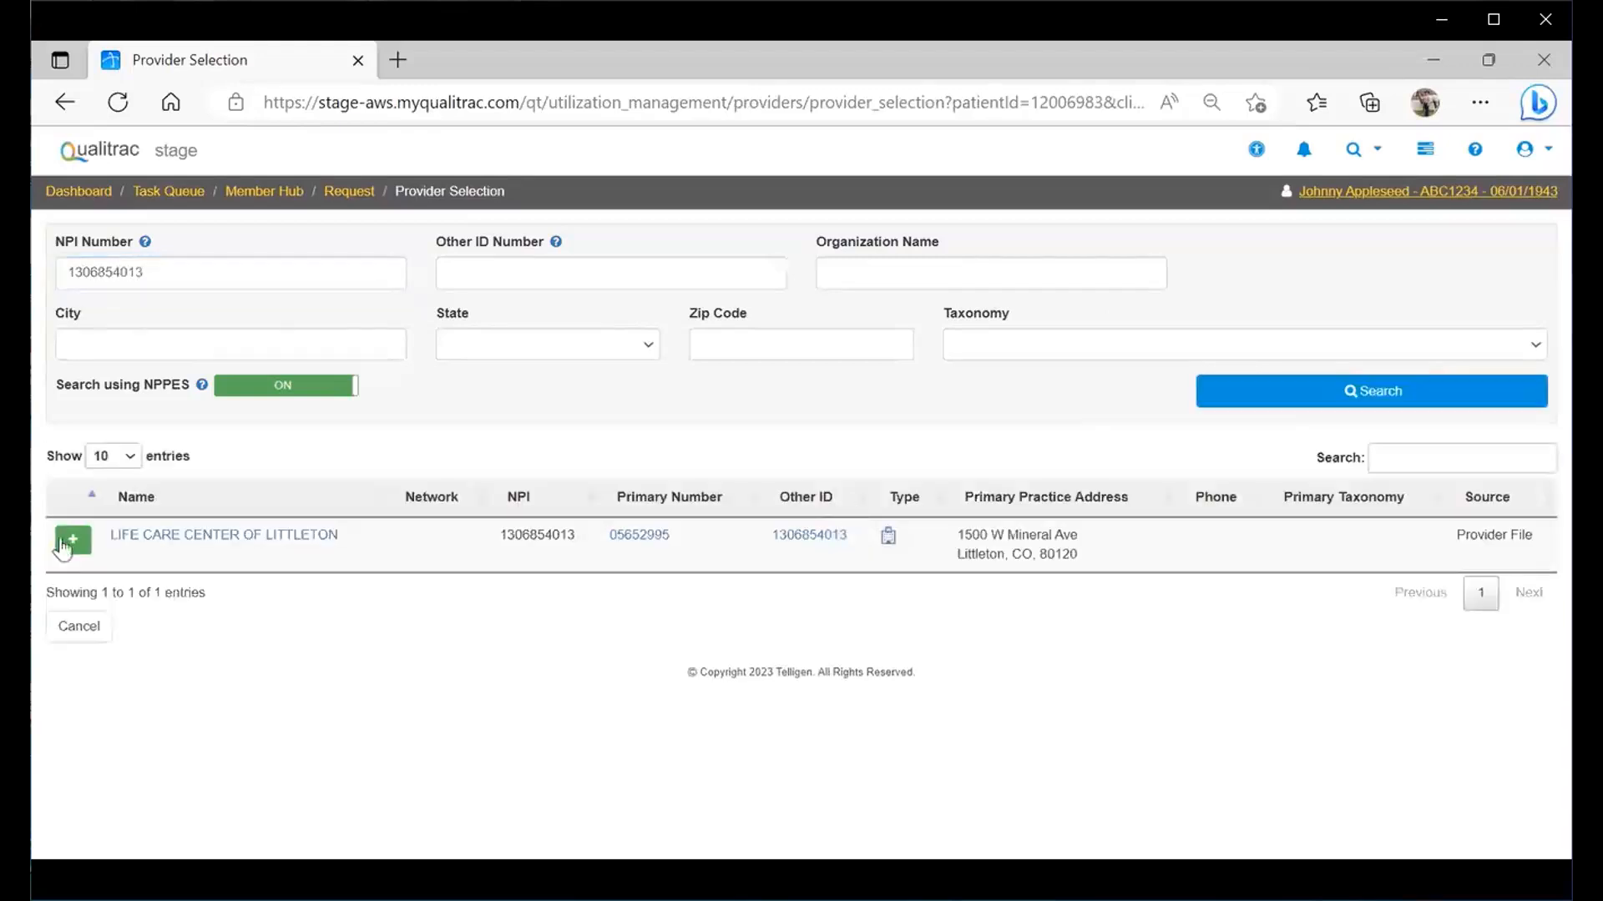
click(75, 539)
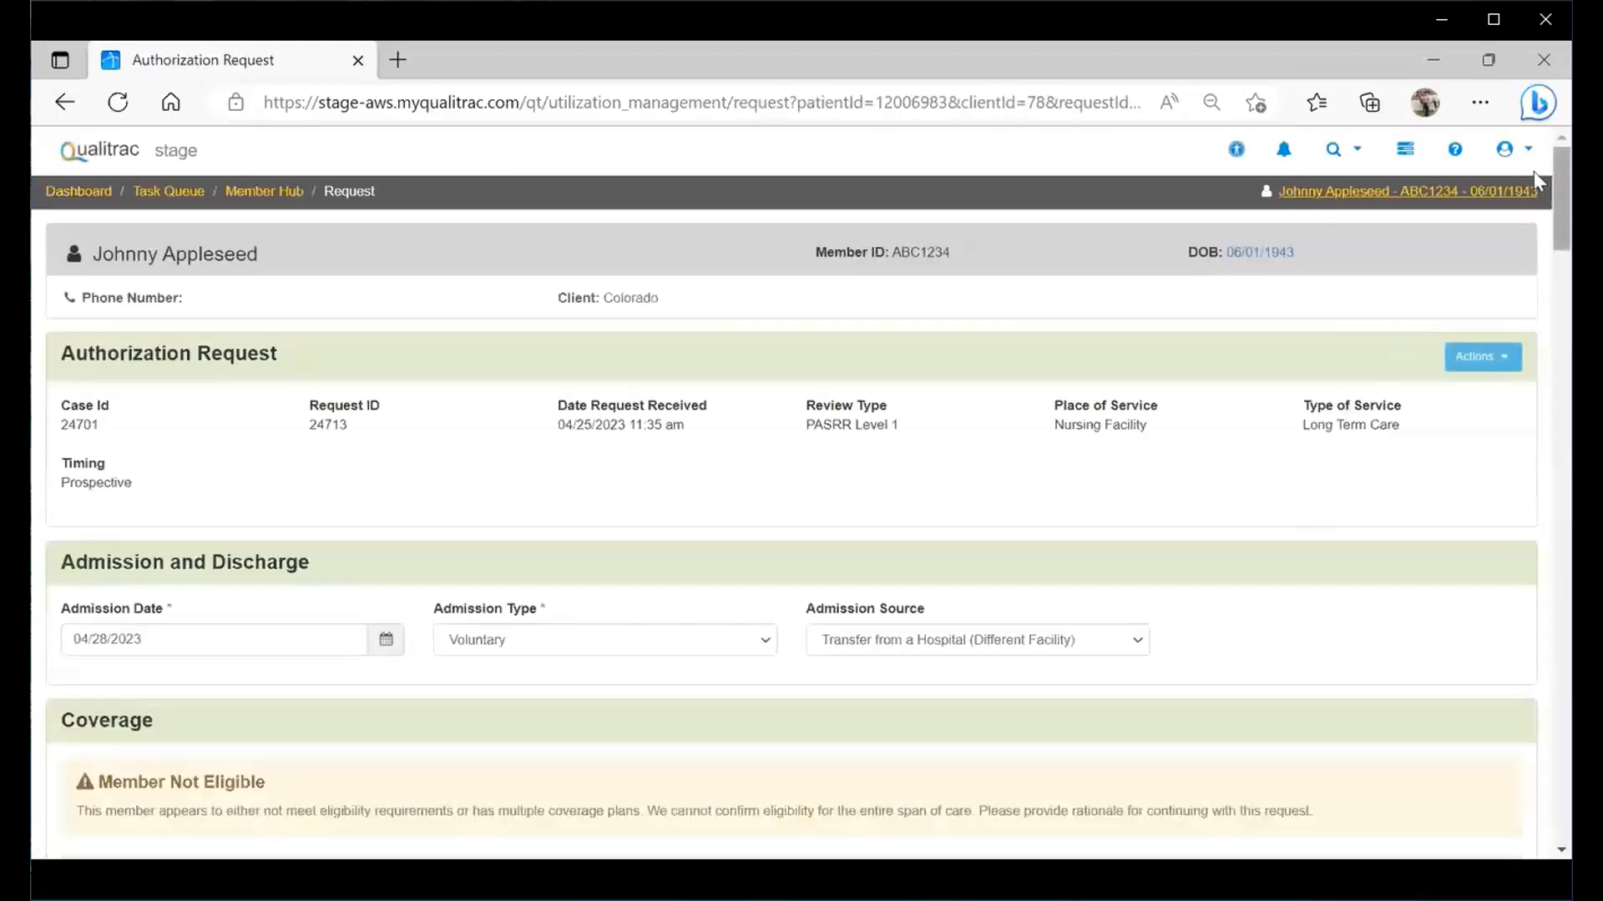
- Copy the treating facility, LIFE CARE CENTER OF LITTLETON, into the Ordering Provider slot
scroll(1536, 242, down, 4)
scroll(1539, 267, down, 5)
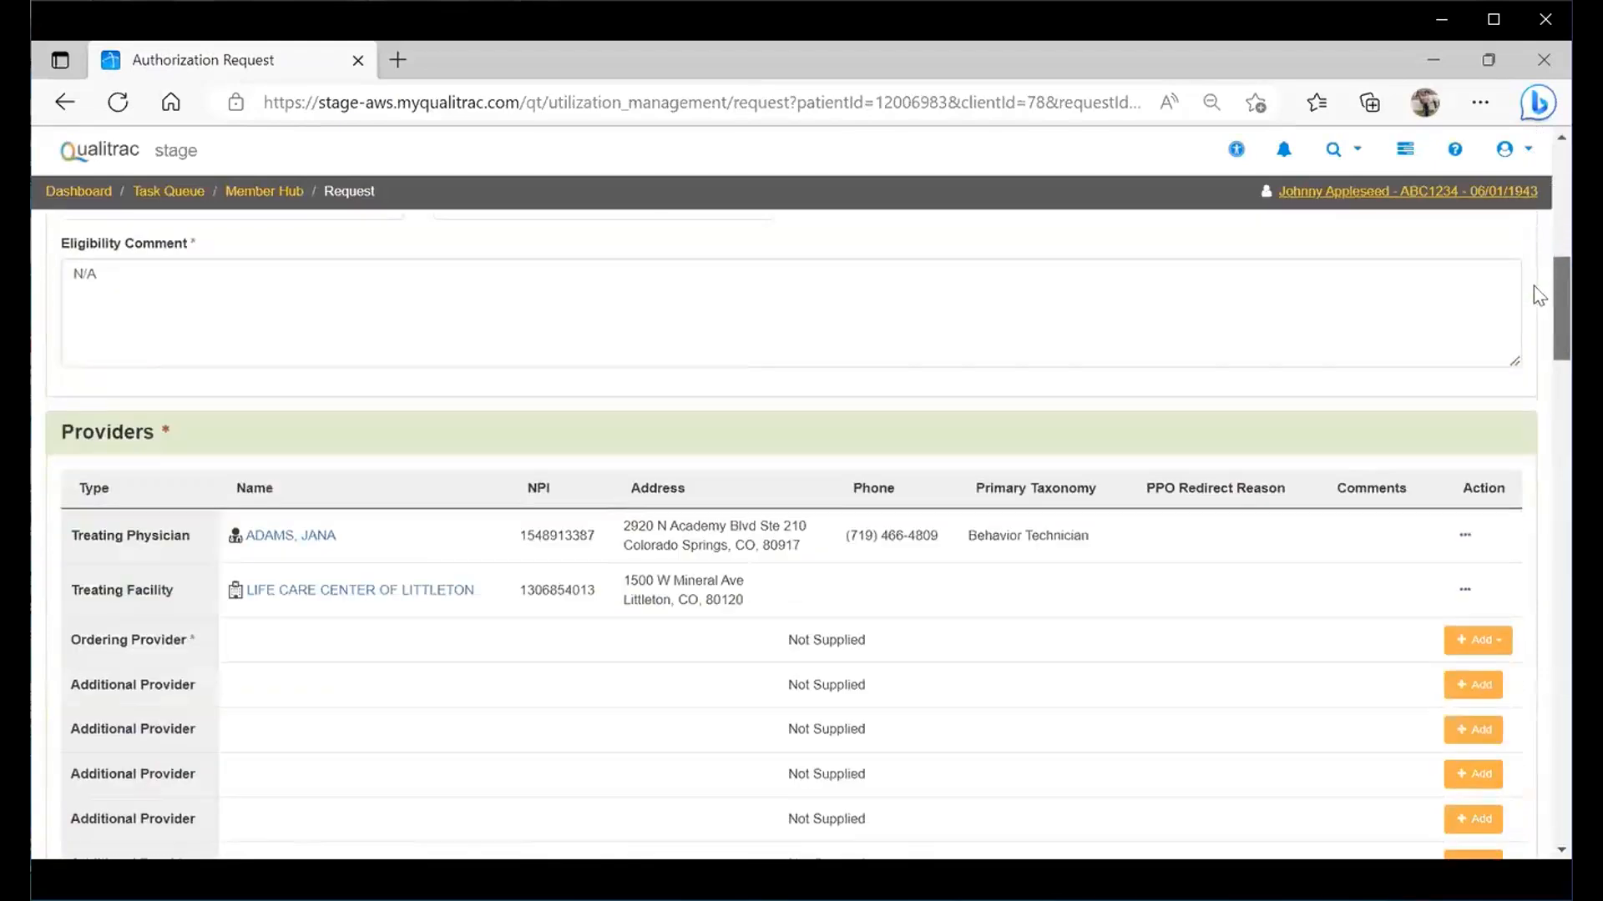
scroll(1539, 288, down, 1)
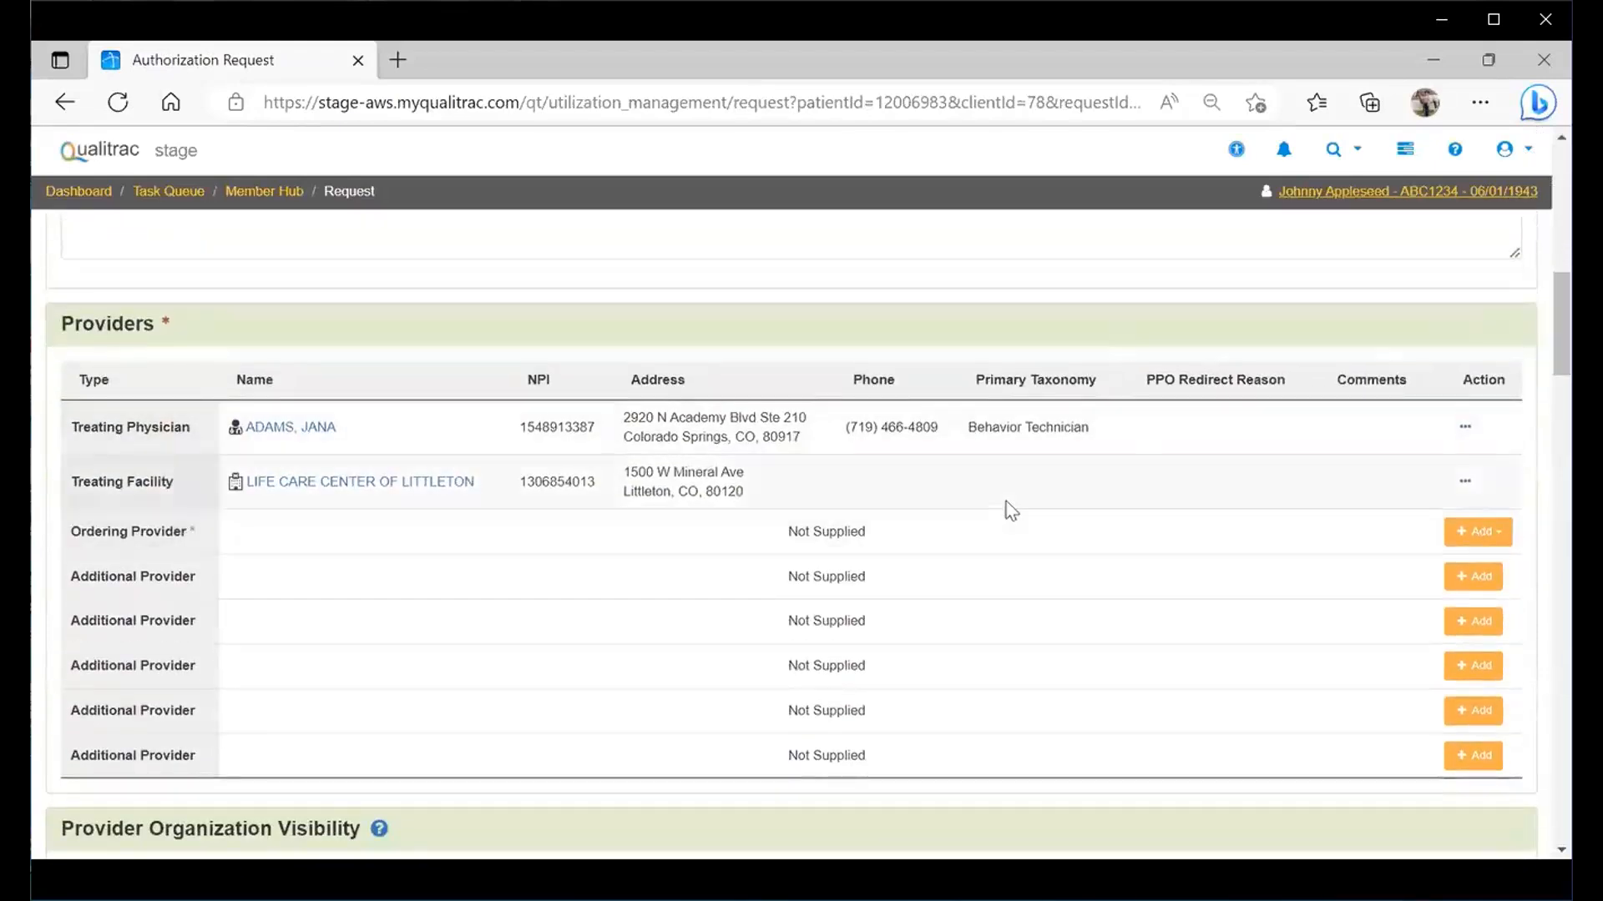
click(1489, 543)
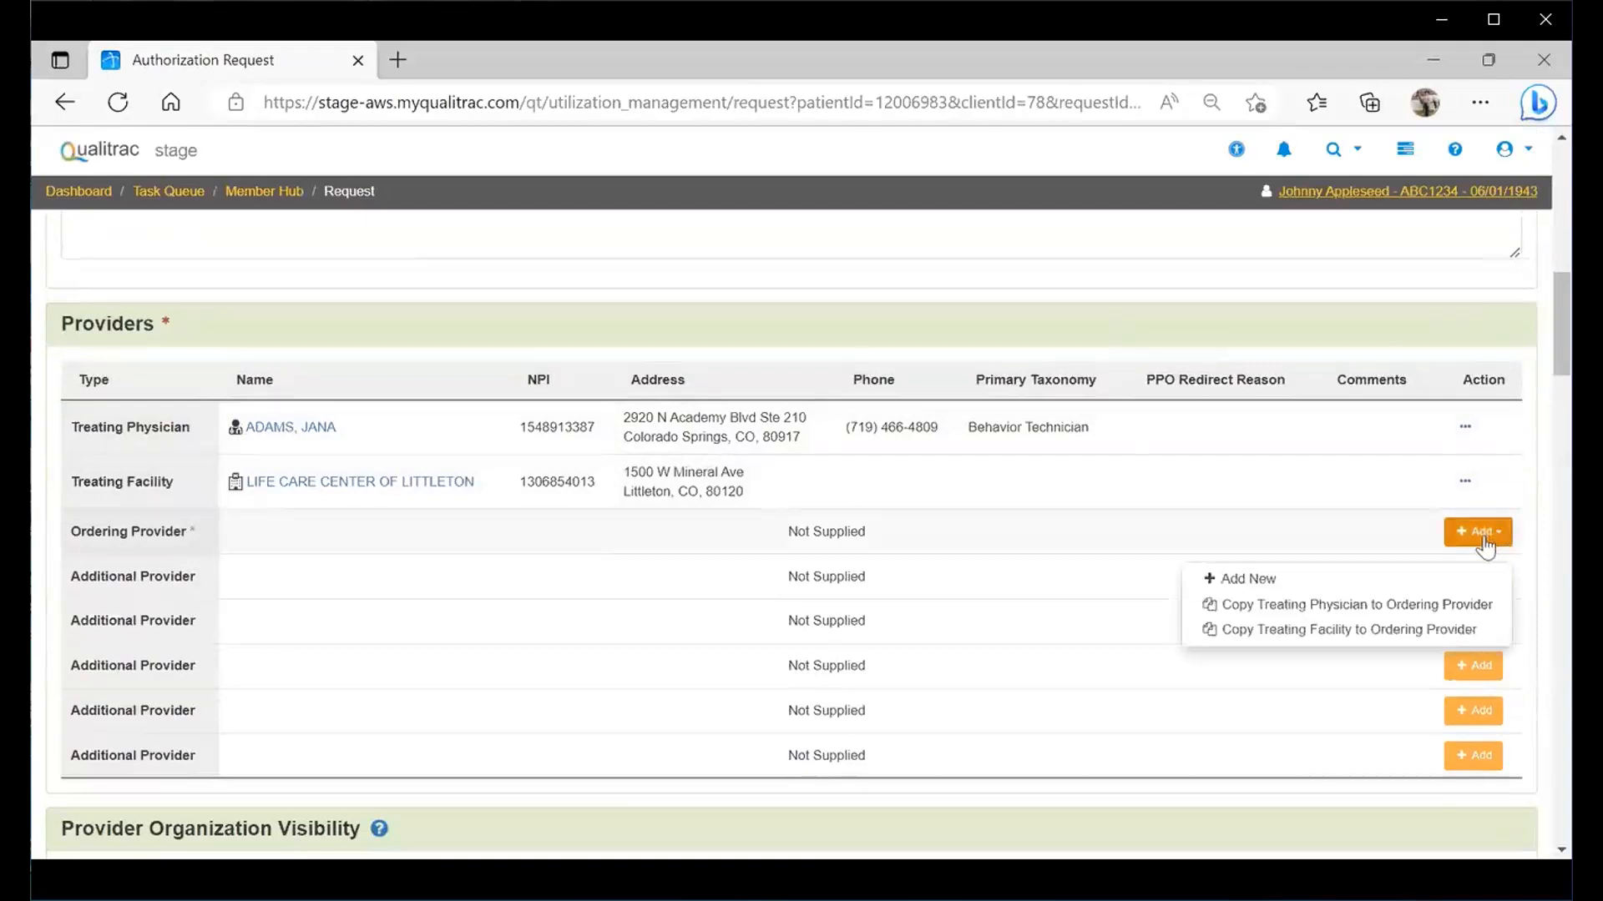
click(1338, 631)
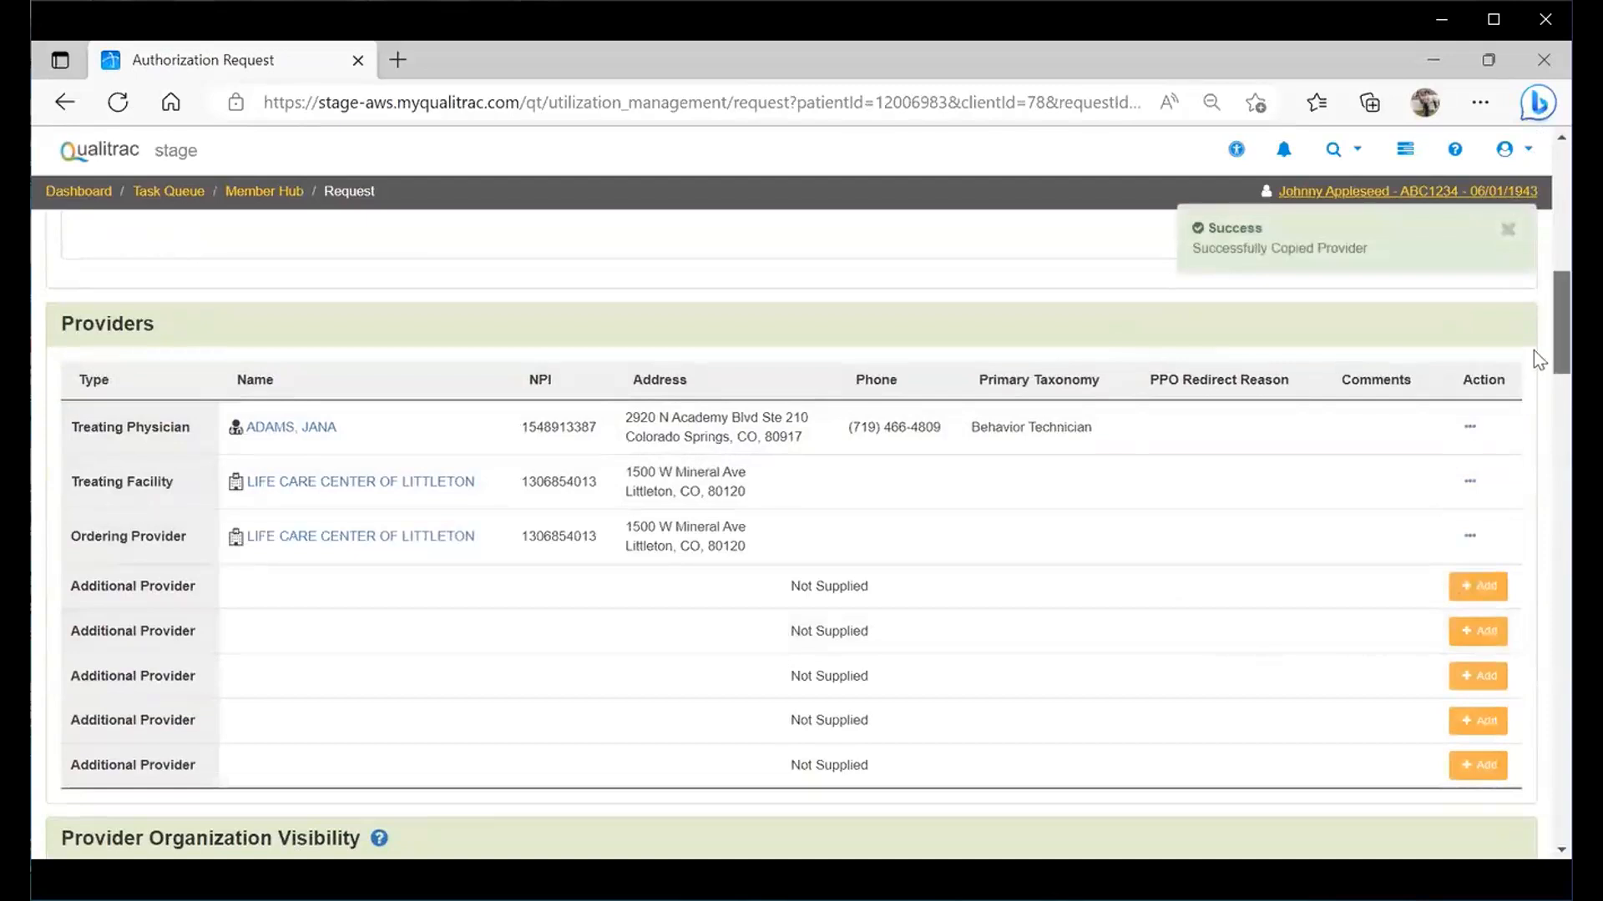
scroll(1535, 353, down, 1)
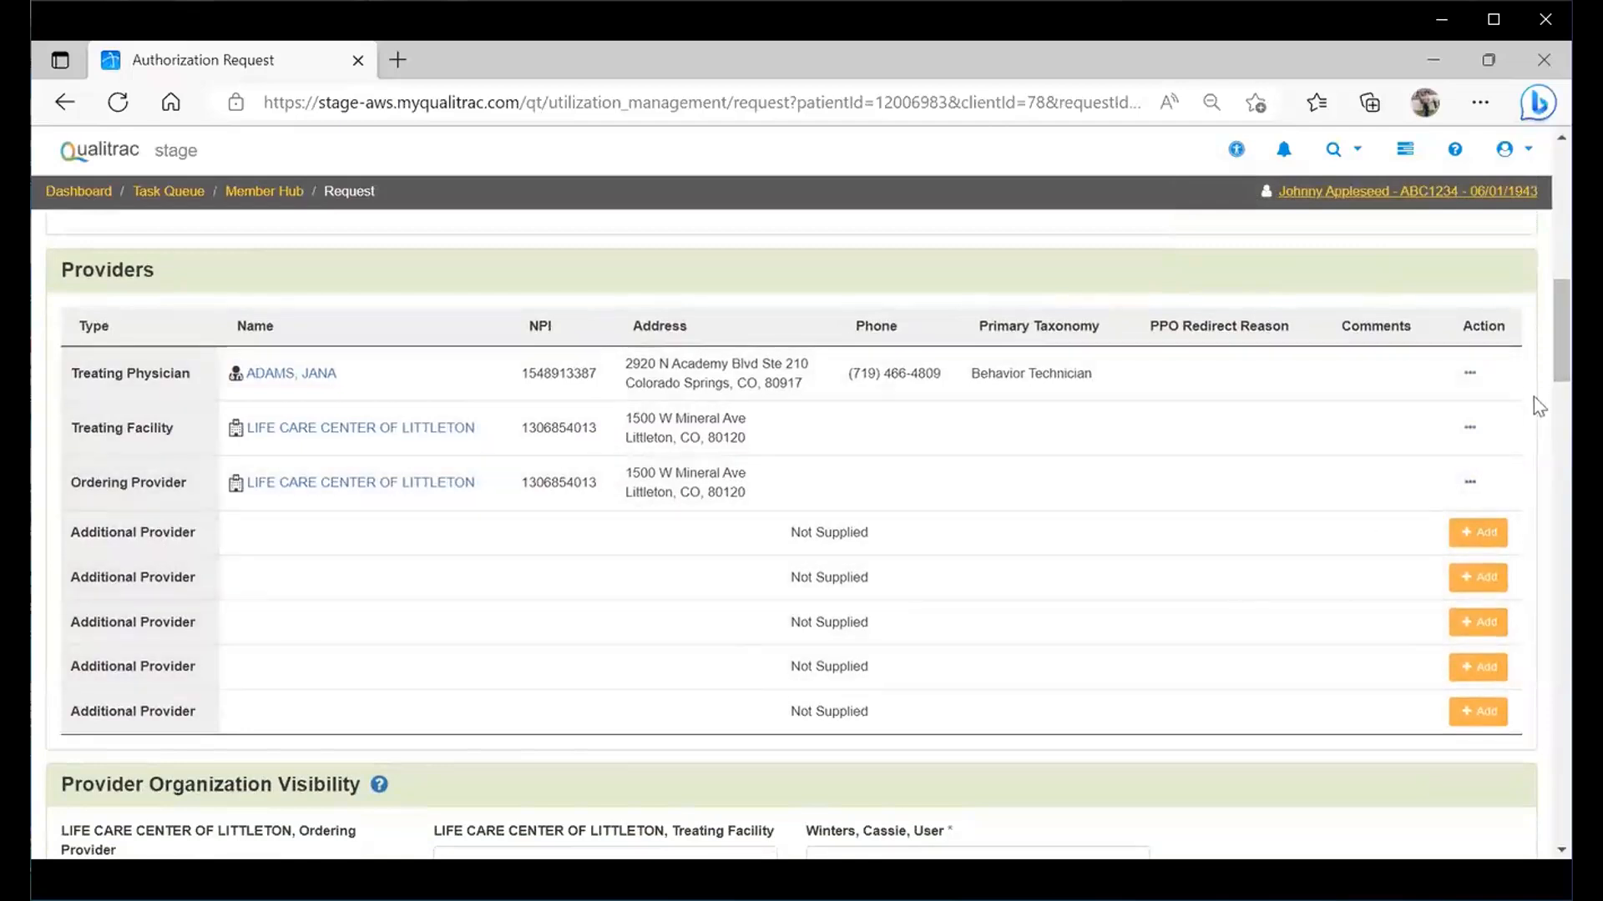
- Choose ARAPAHOE LTC INVESTORS, LLC as the ordering provider, treating facility and user visibility
scroll(1534, 354, down, 3)
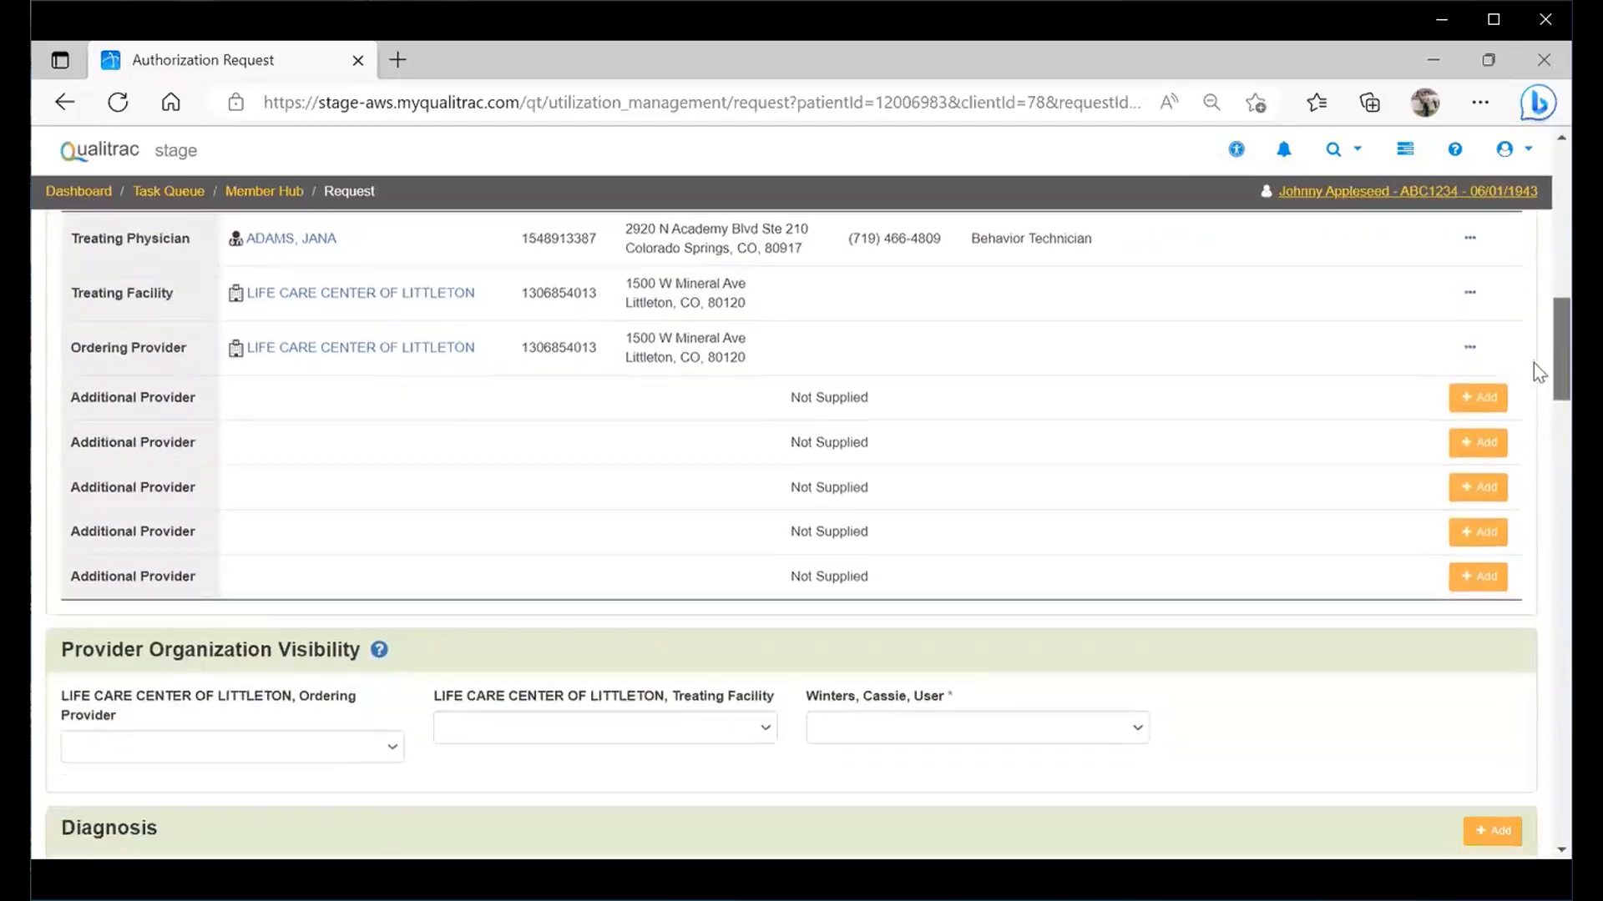
scroll(1540, 389, down, 2)
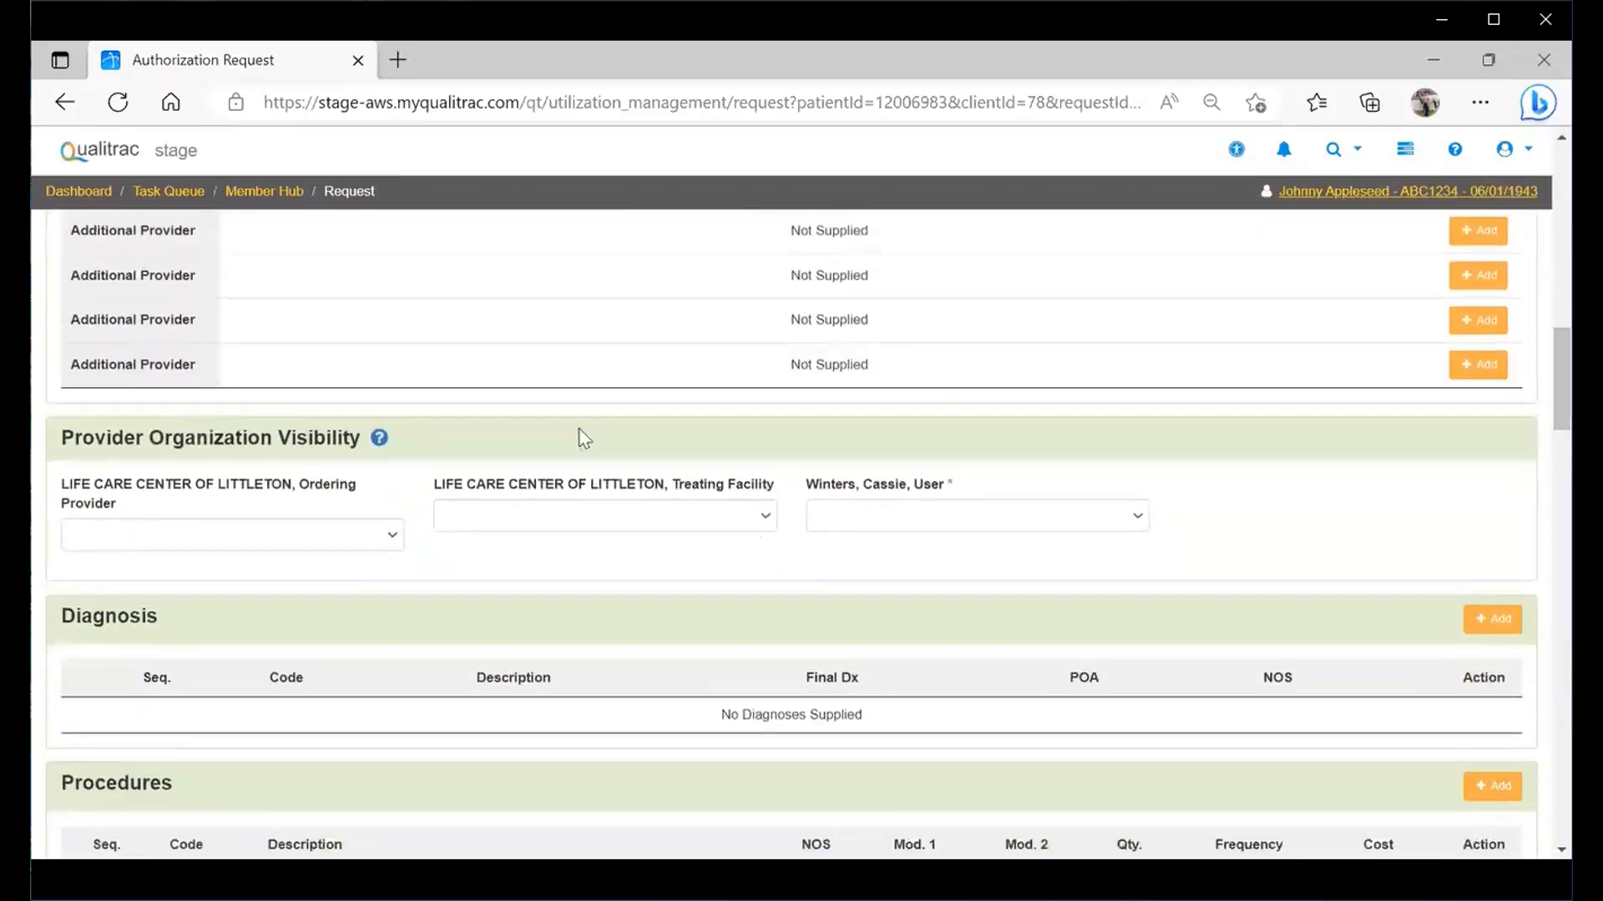
mouse_move(370, 448)
click(391, 538)
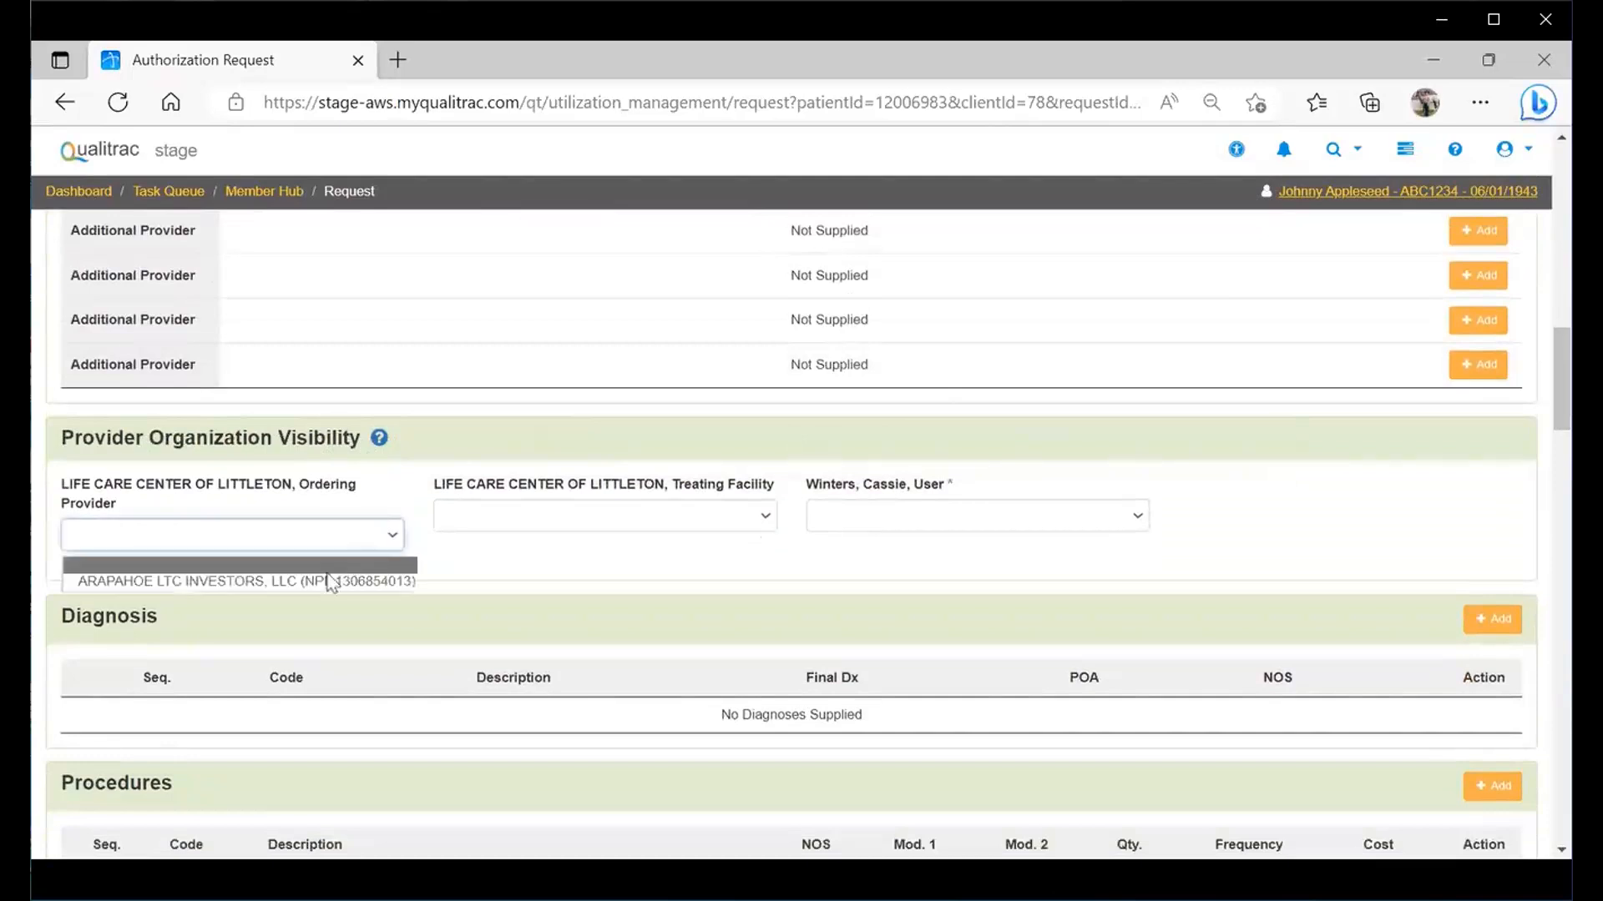
click(325, 583)
click(683, 535)
click(661, 566)
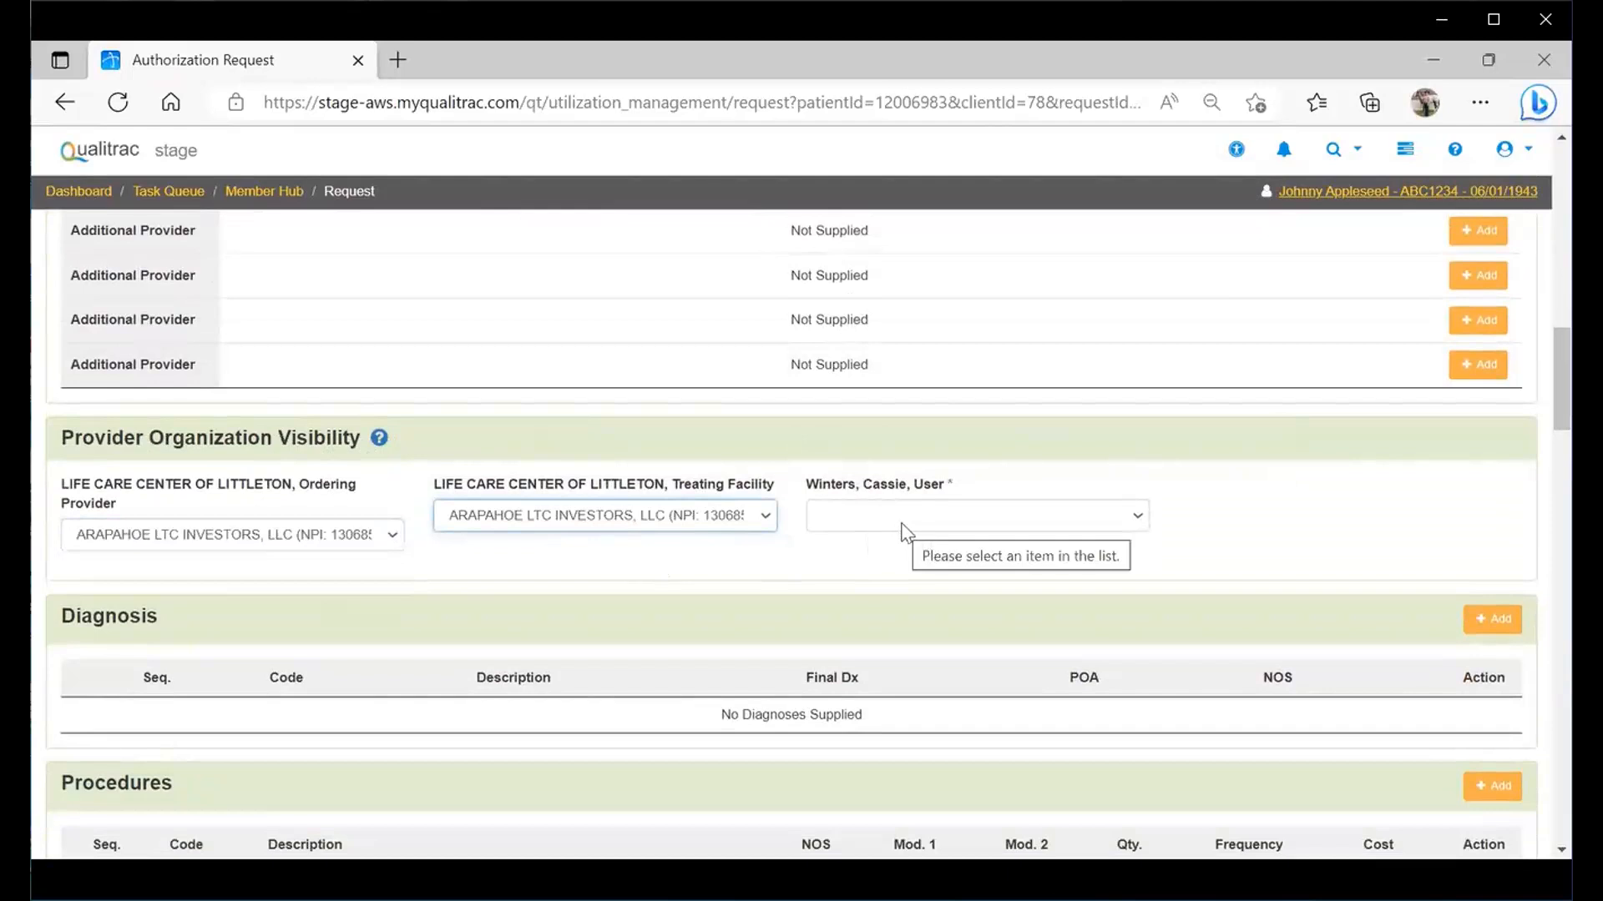
click(901, 525)
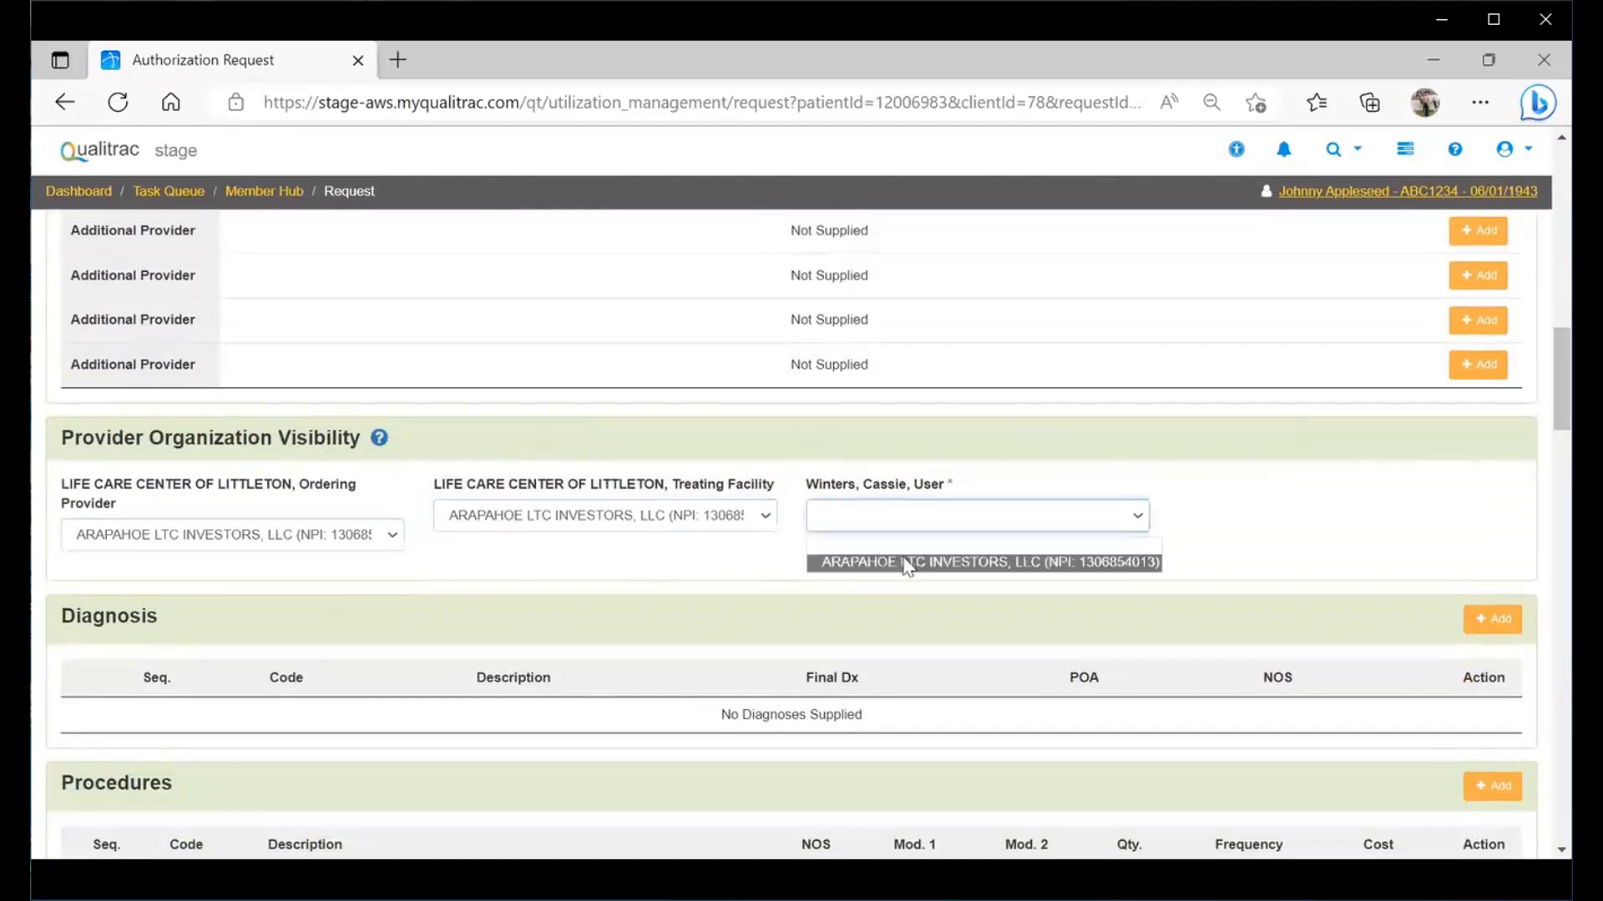
click(908, 562)
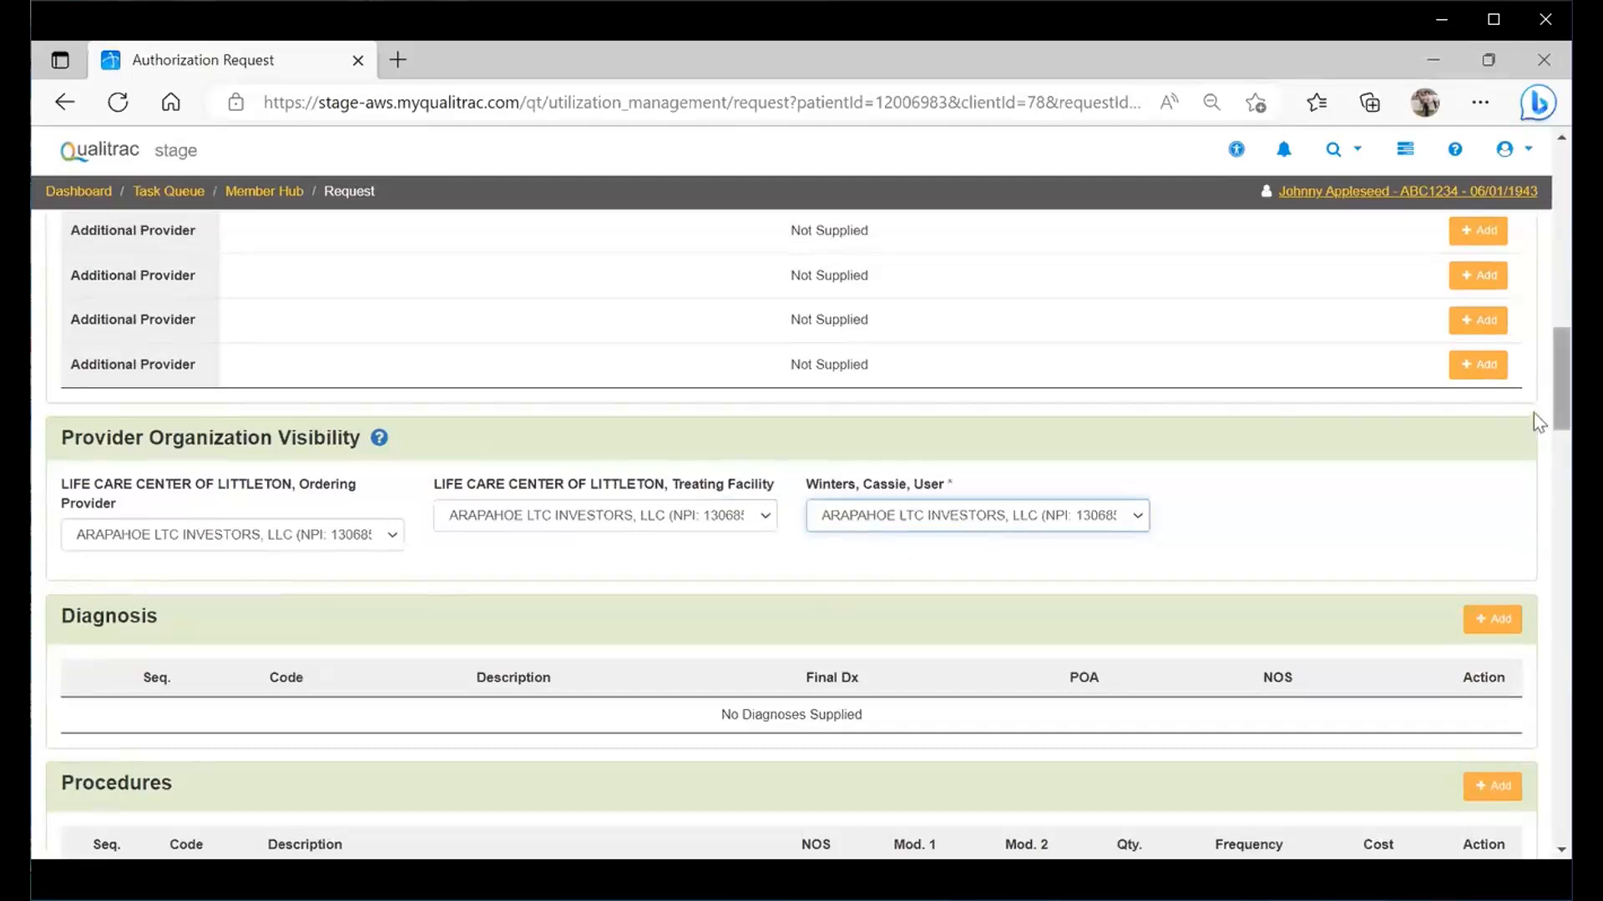
scroll(1535, 399, down, 2)
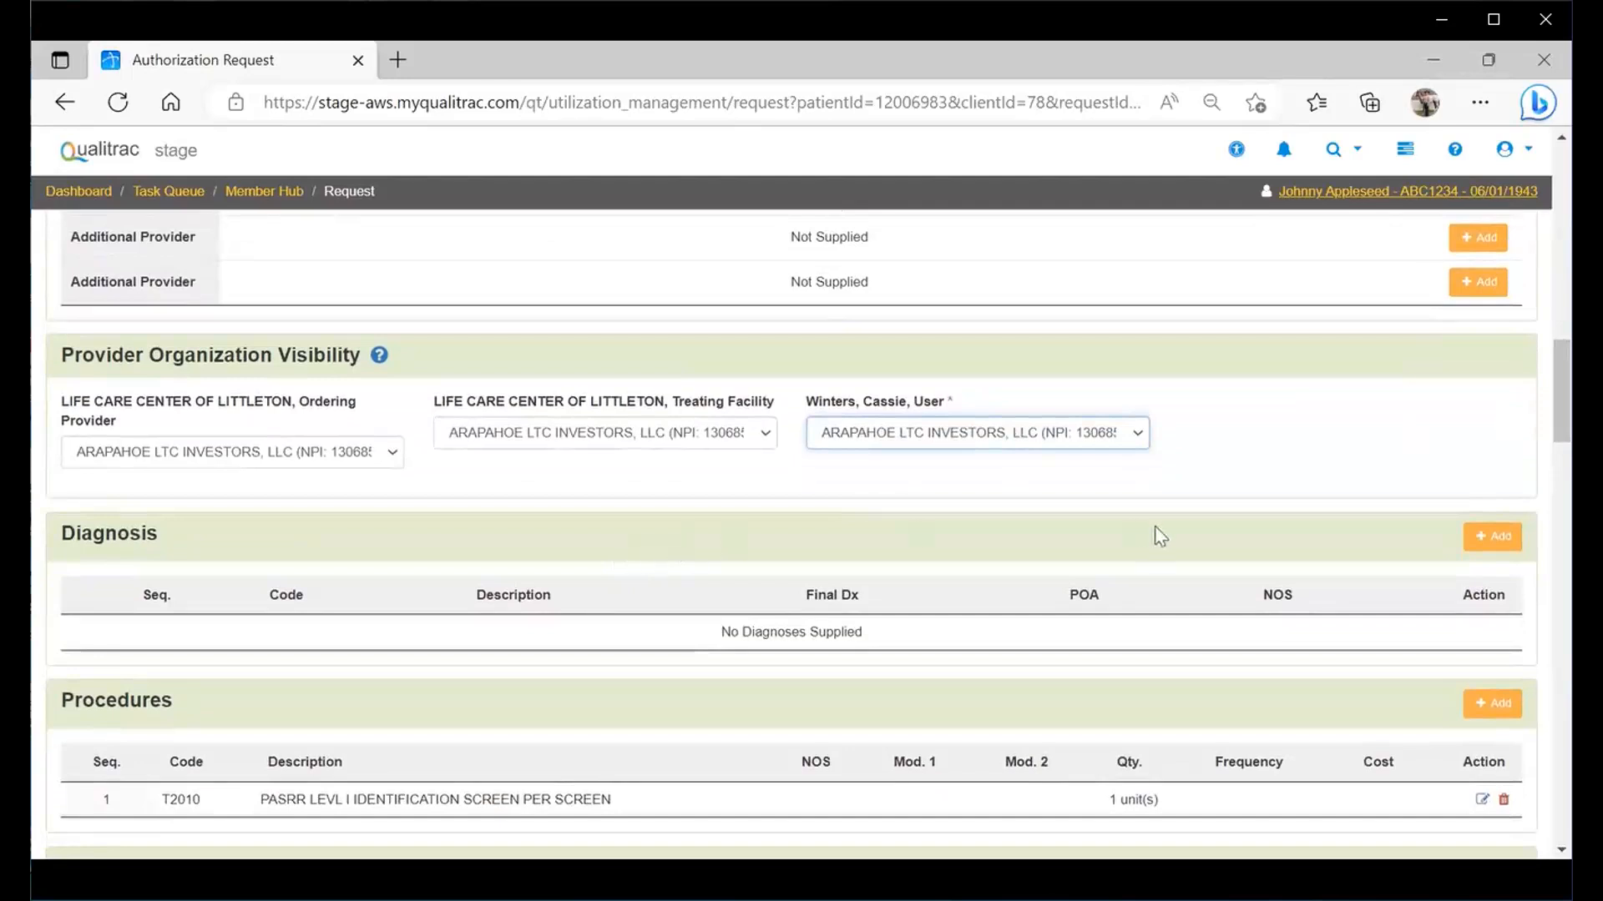
- Search ICD code F31.9 and add Bipolar Disorder Unspecified as the request's diagnosis
click(1480, 543)
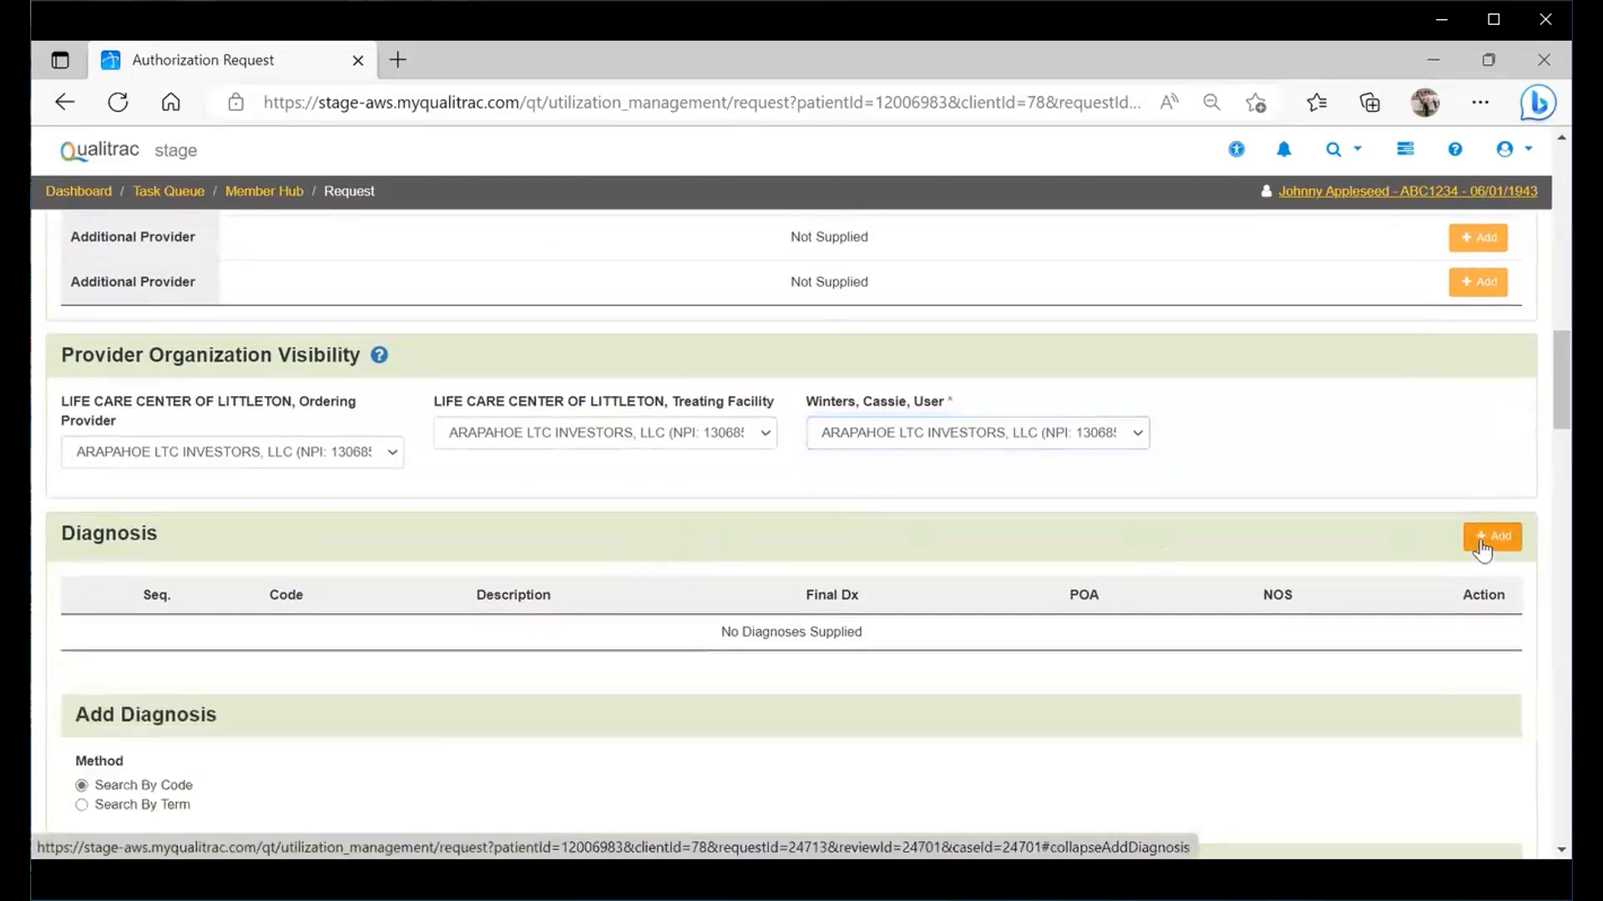
scroll(1534, 428, down, 5)
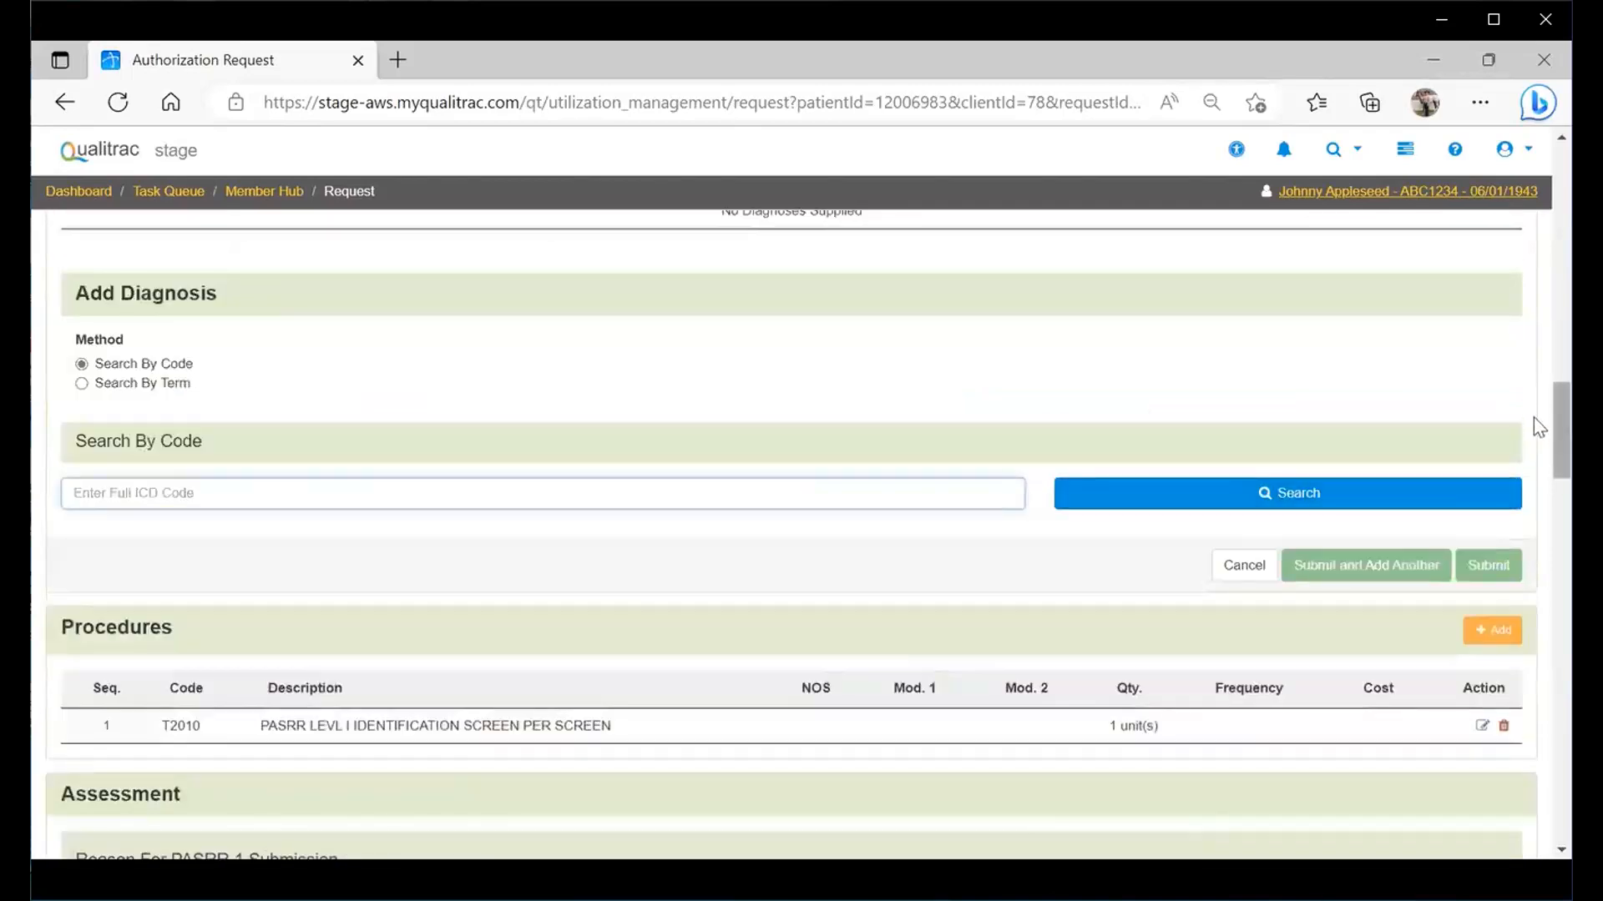
drag(1555, 418, 1556, 427)
scroll(1538, 442, down, 3)
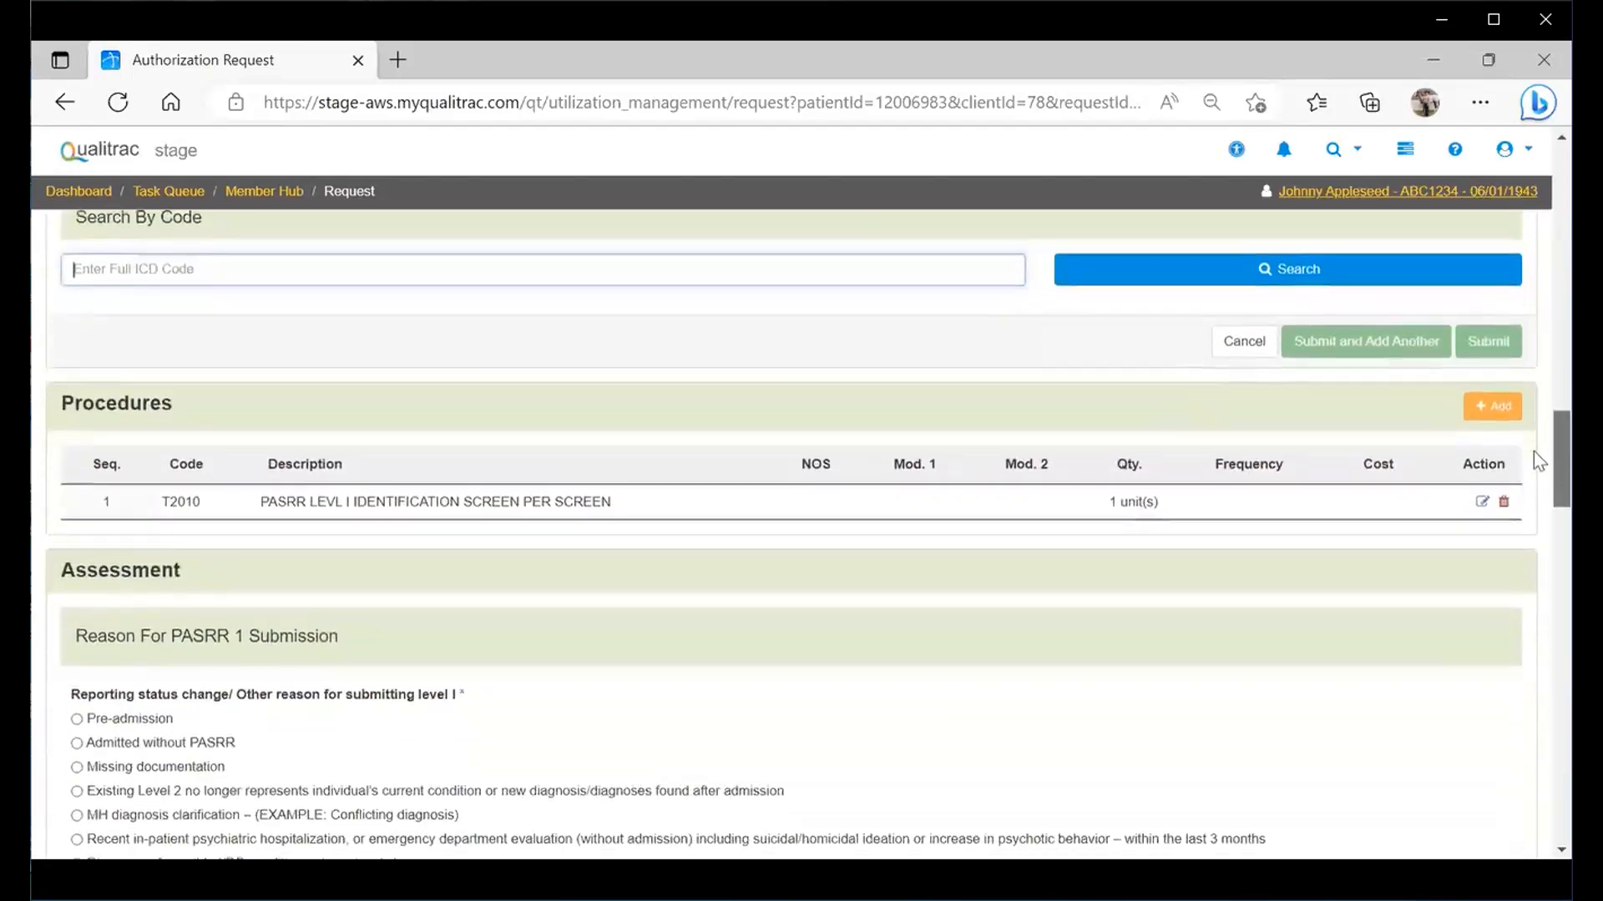
scroll(1538, 451, up, 1)
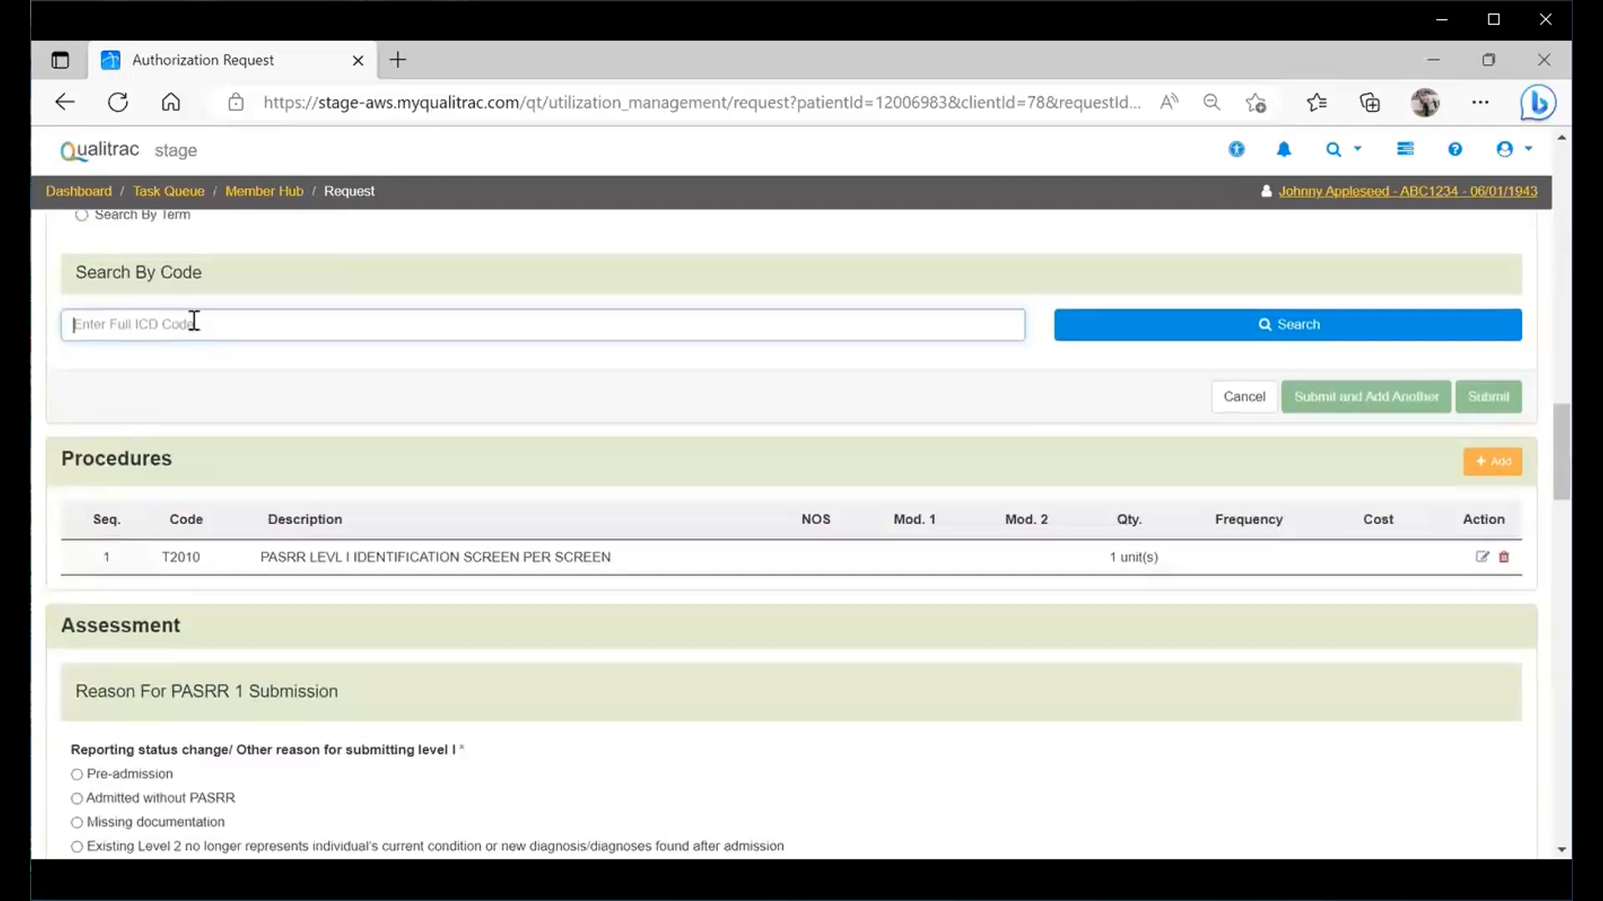
text(F31.9)
click(1091, 328)
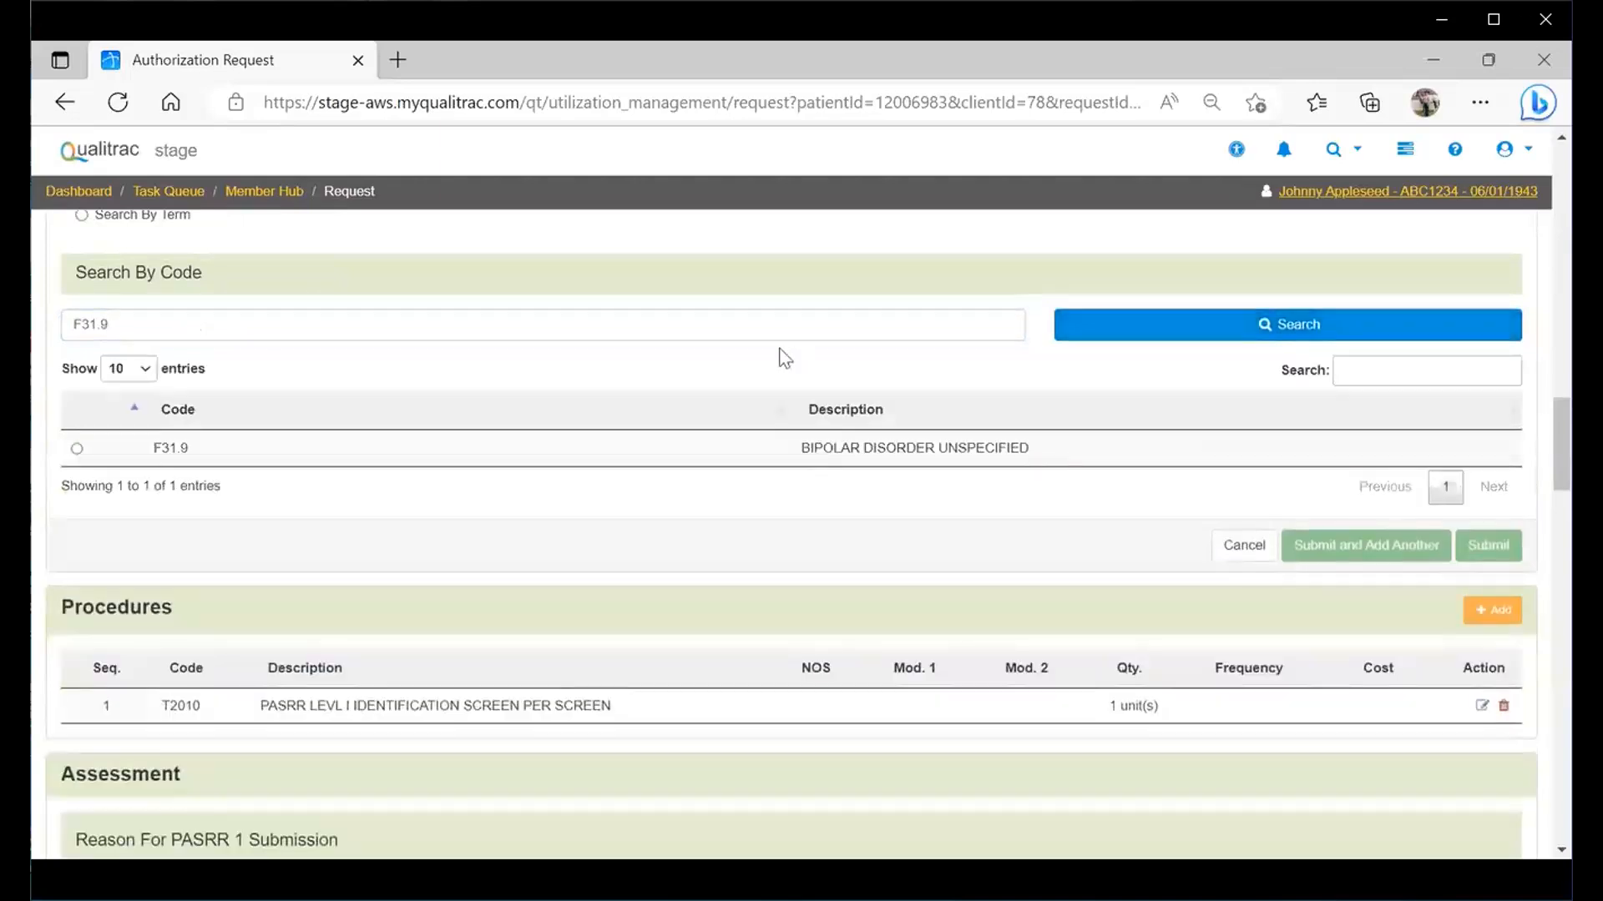
click(76, 448)
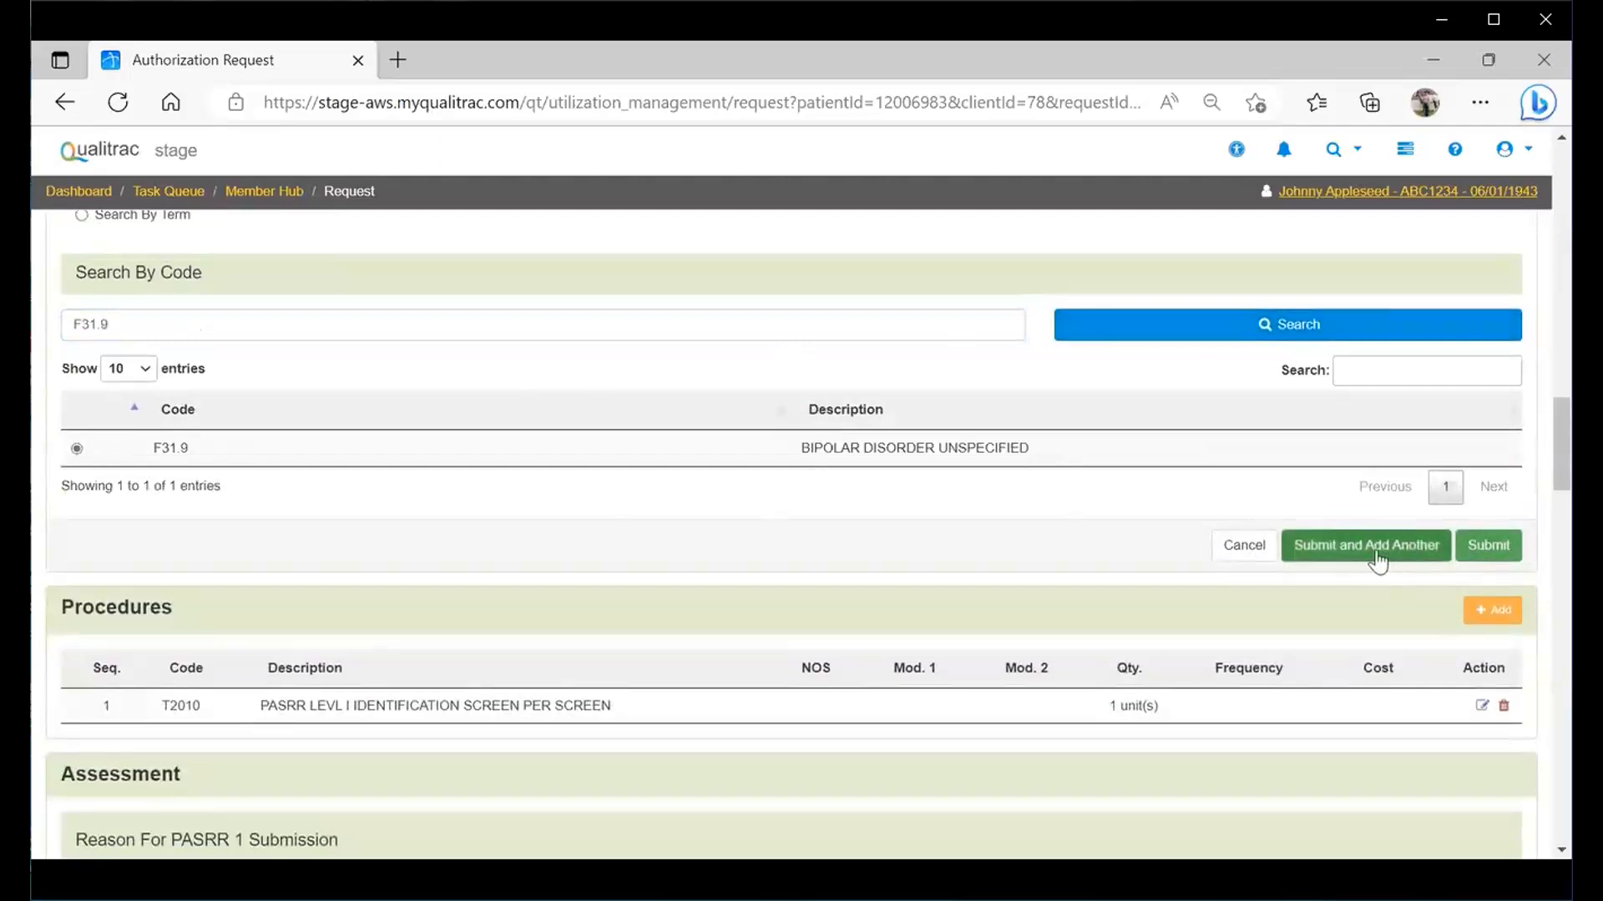
click(1508, 560)
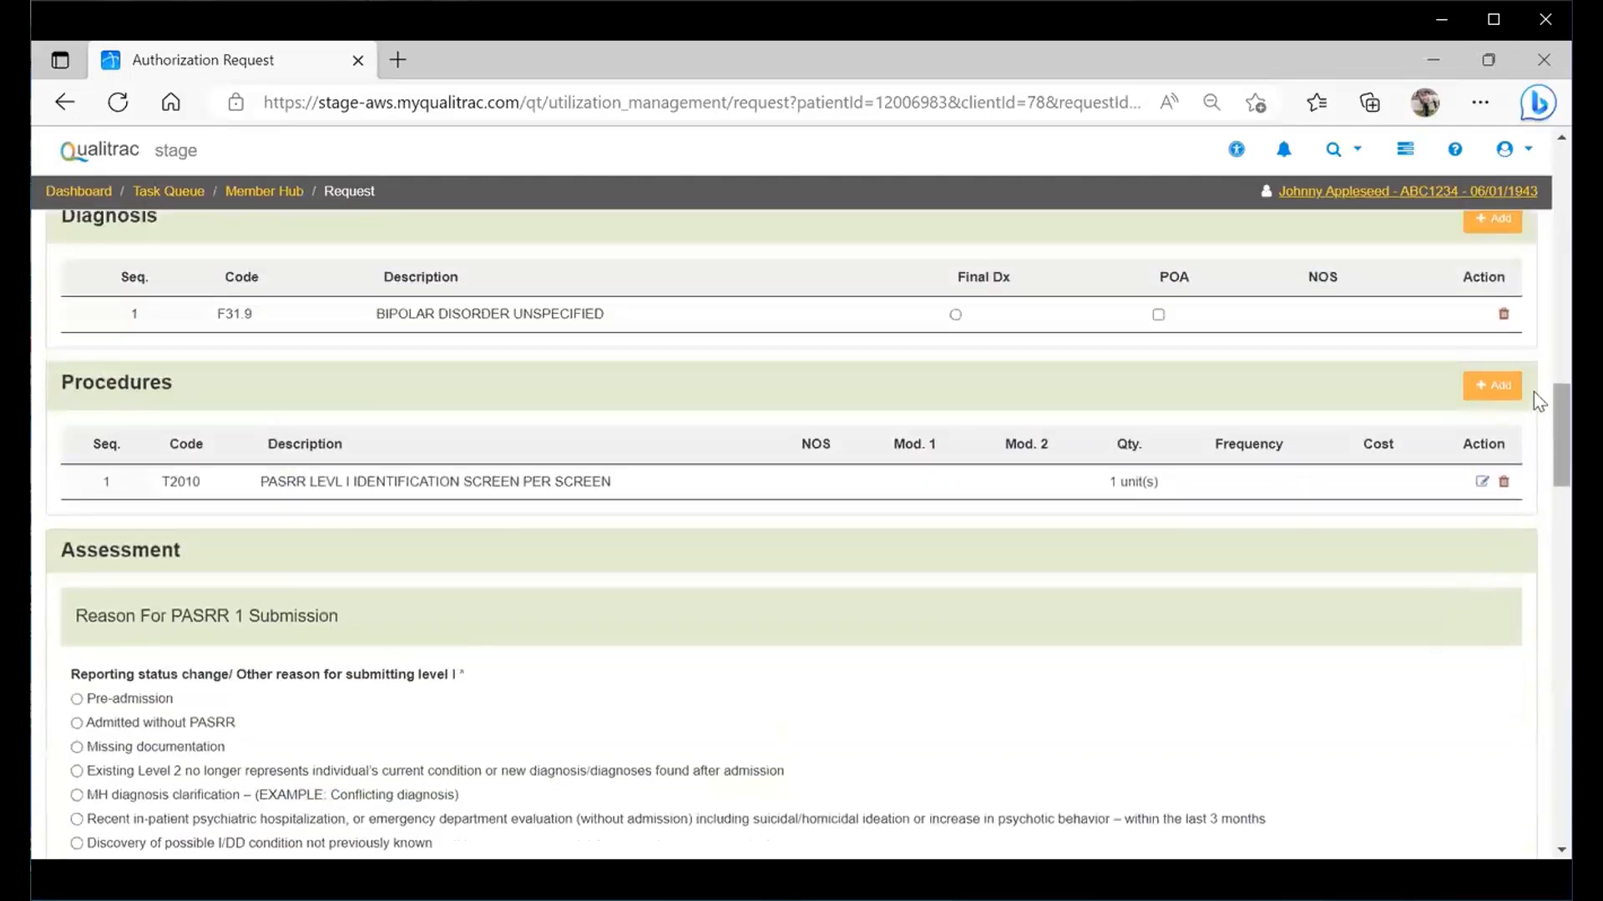
- Select Pre-admission under Reason For PASRR 1 Submission in the Assessment section
scroll(1534, 411, down, 1)
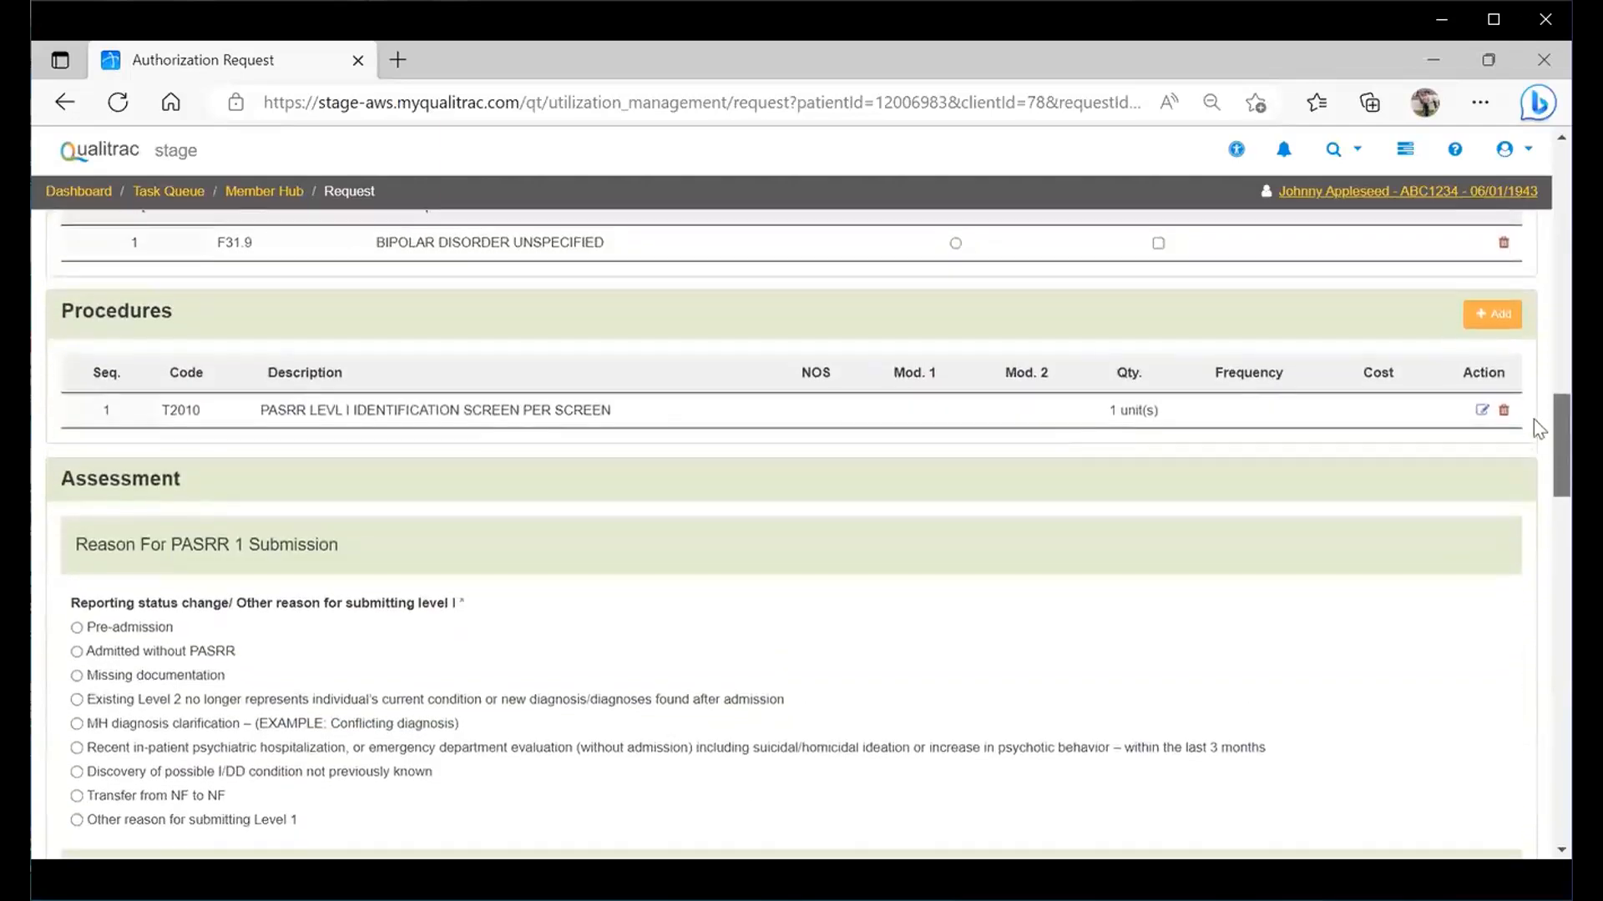
scroll(1534, 420, down, 1)
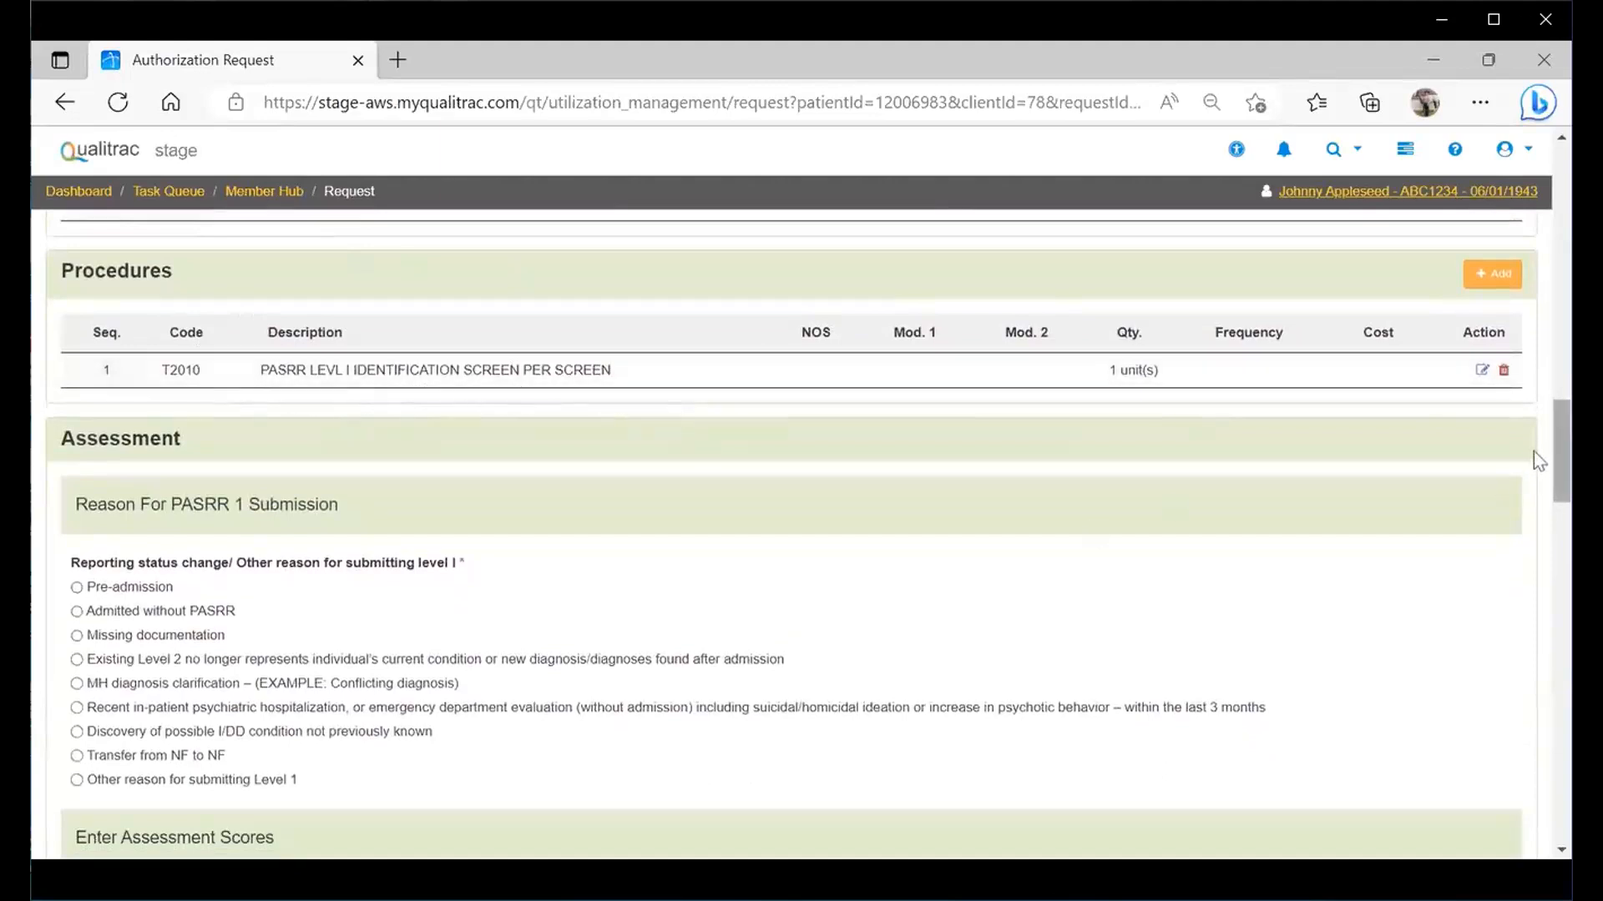
scroll(1532, 453, down, 1)
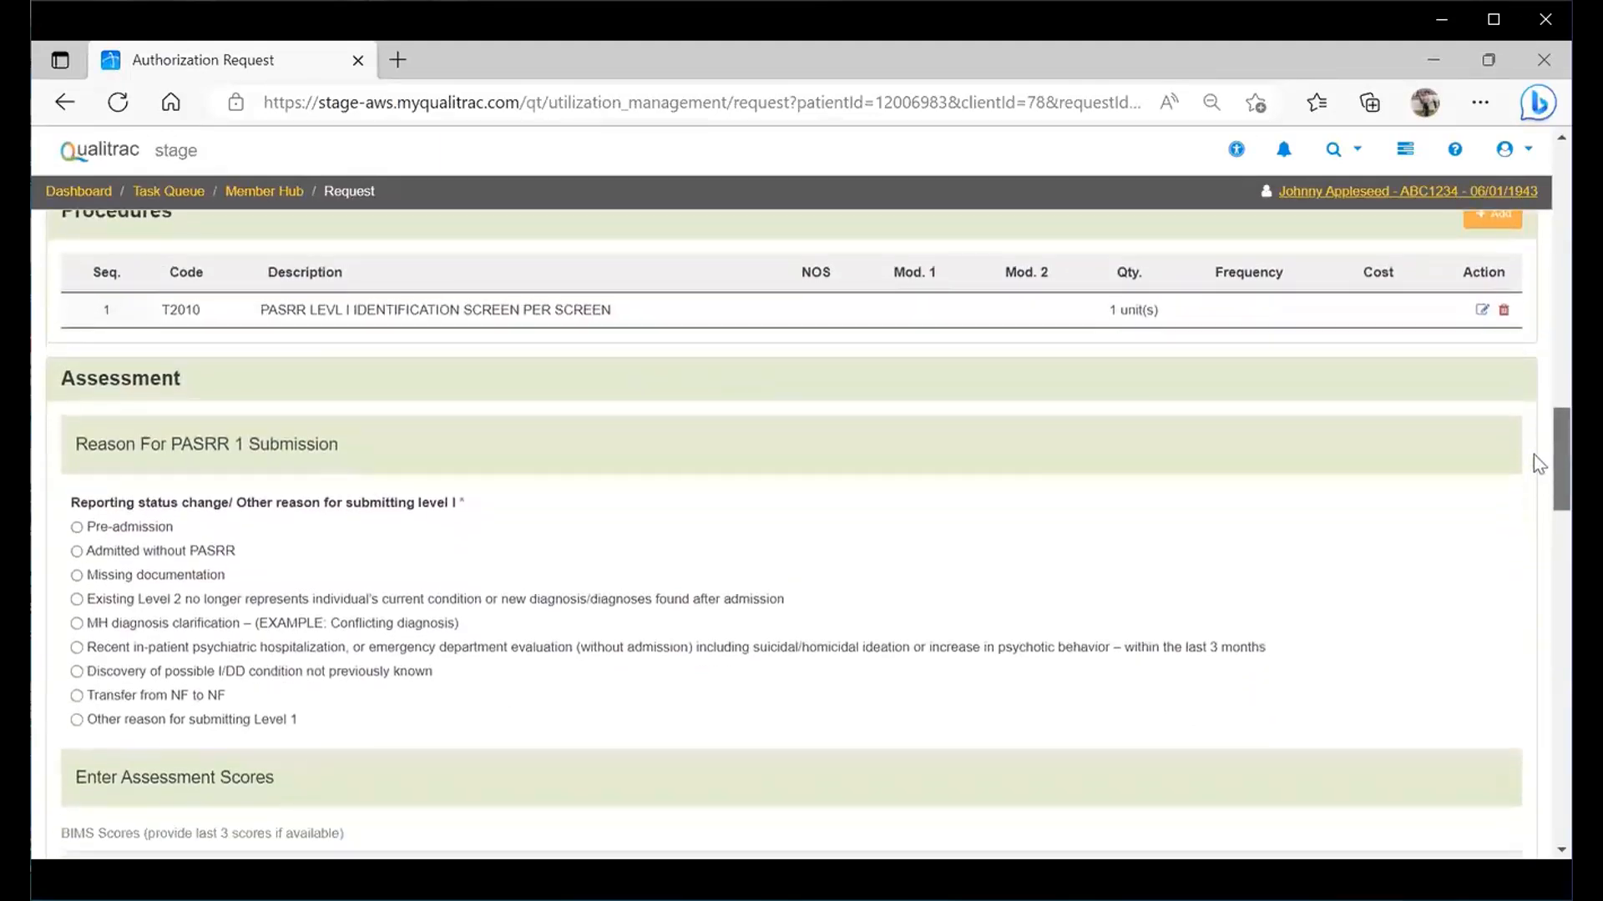
scroll(1539, 464, down, 2)
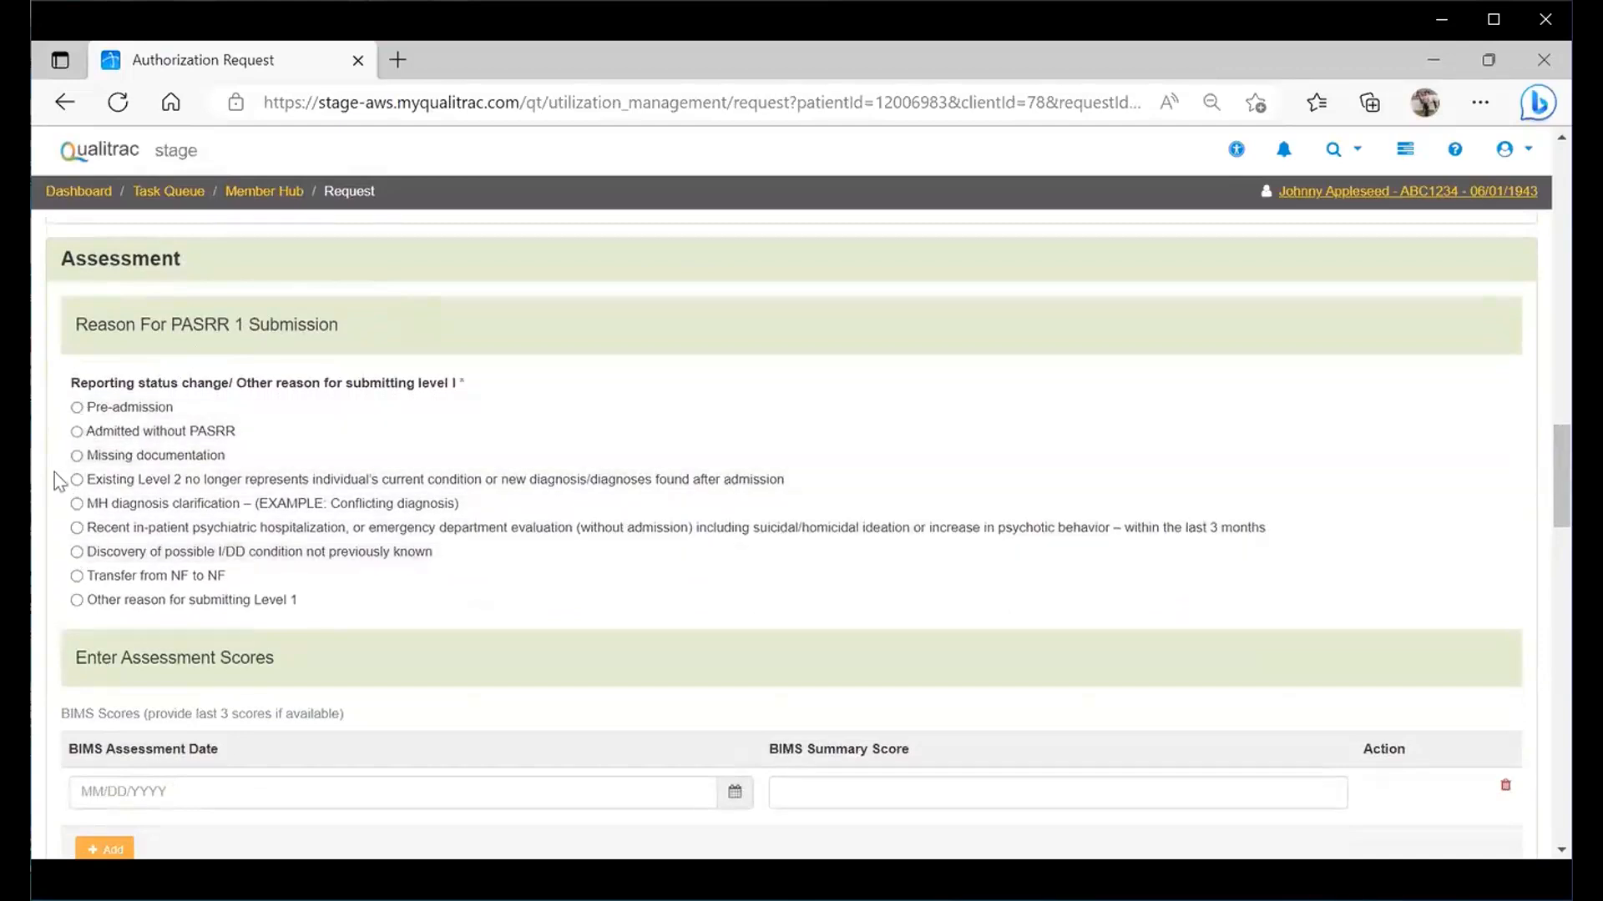
click(76, 408)
scroll(1534, 443, down, 2)
scroll(1534, 459, down, 2)
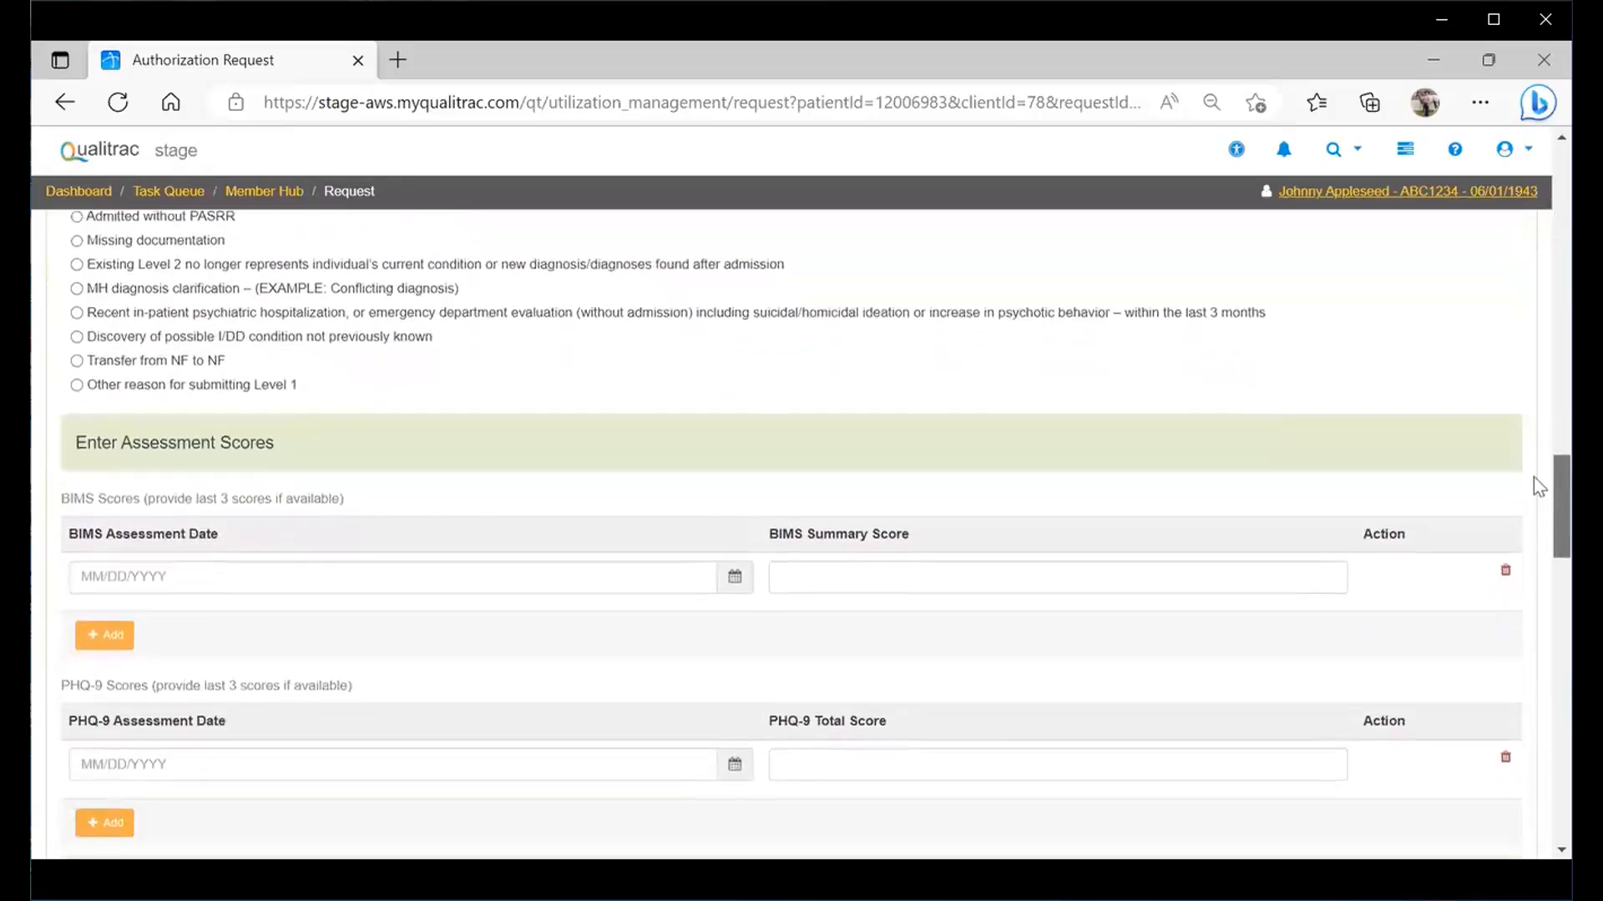
scroll(1537, 482, down, 1)
scroll(1537, 472, up, 3)
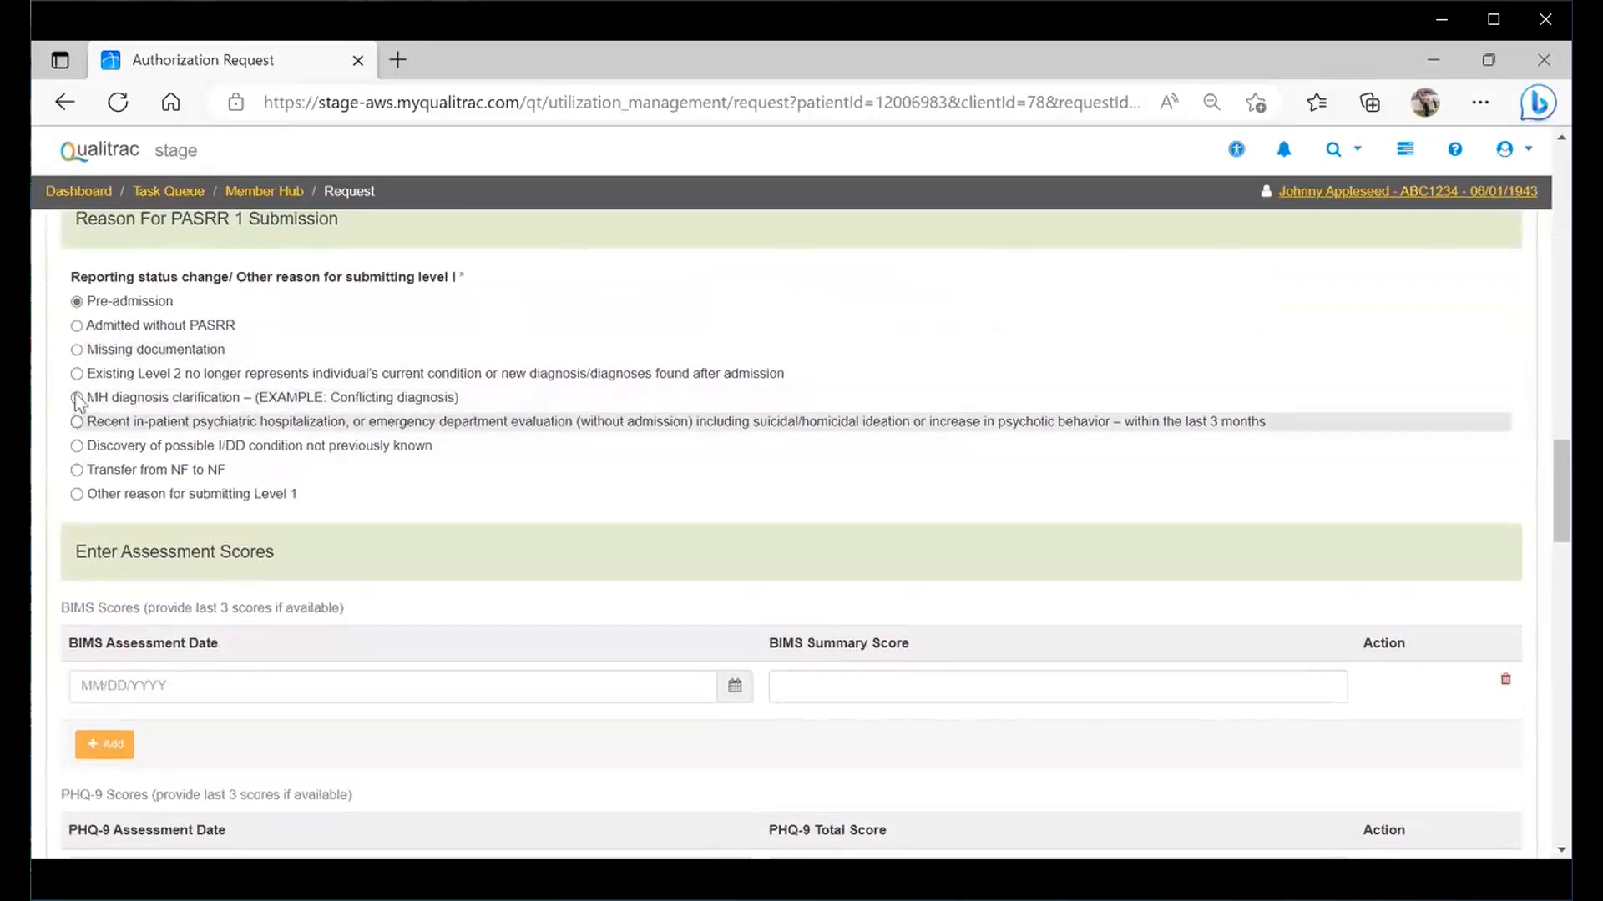
click(75, 351)
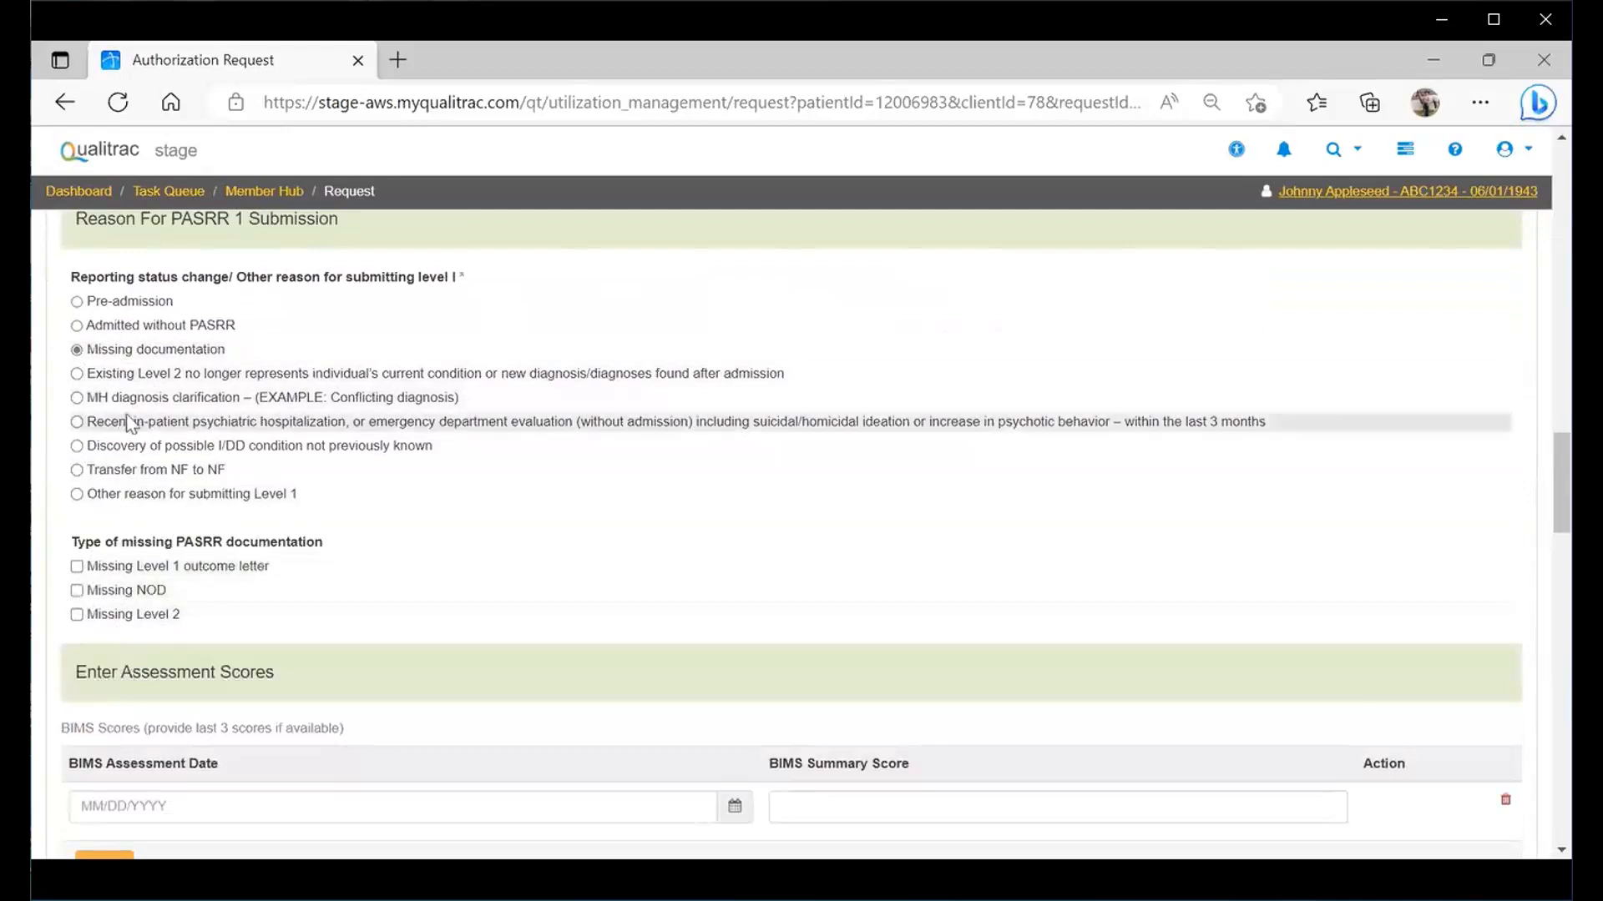
click(75, 400)
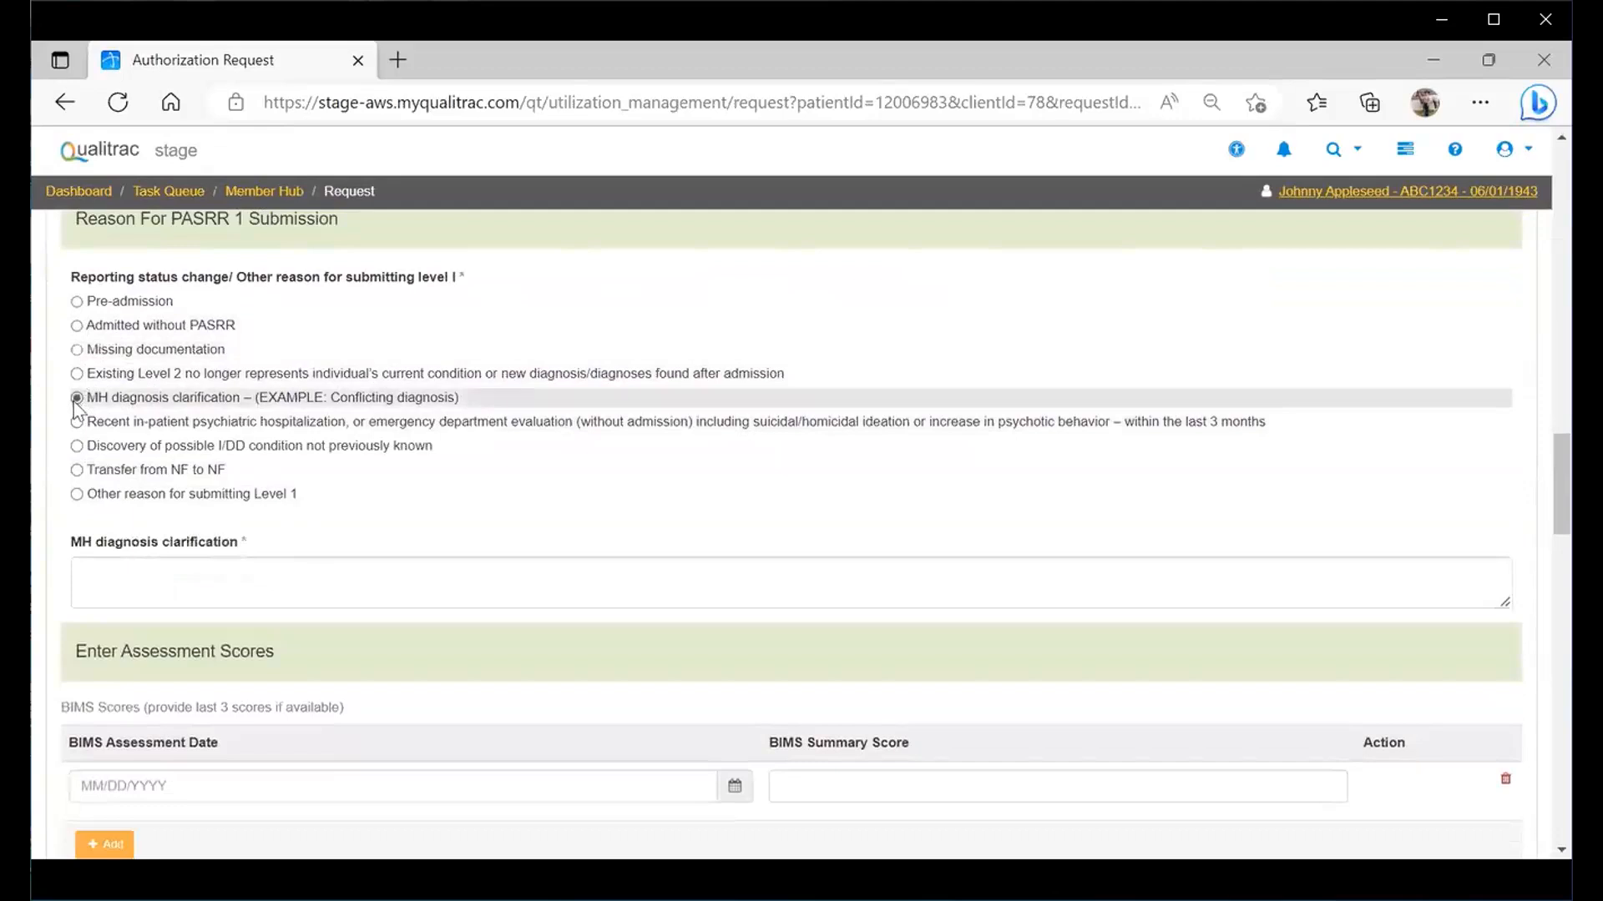
click(76, 303)
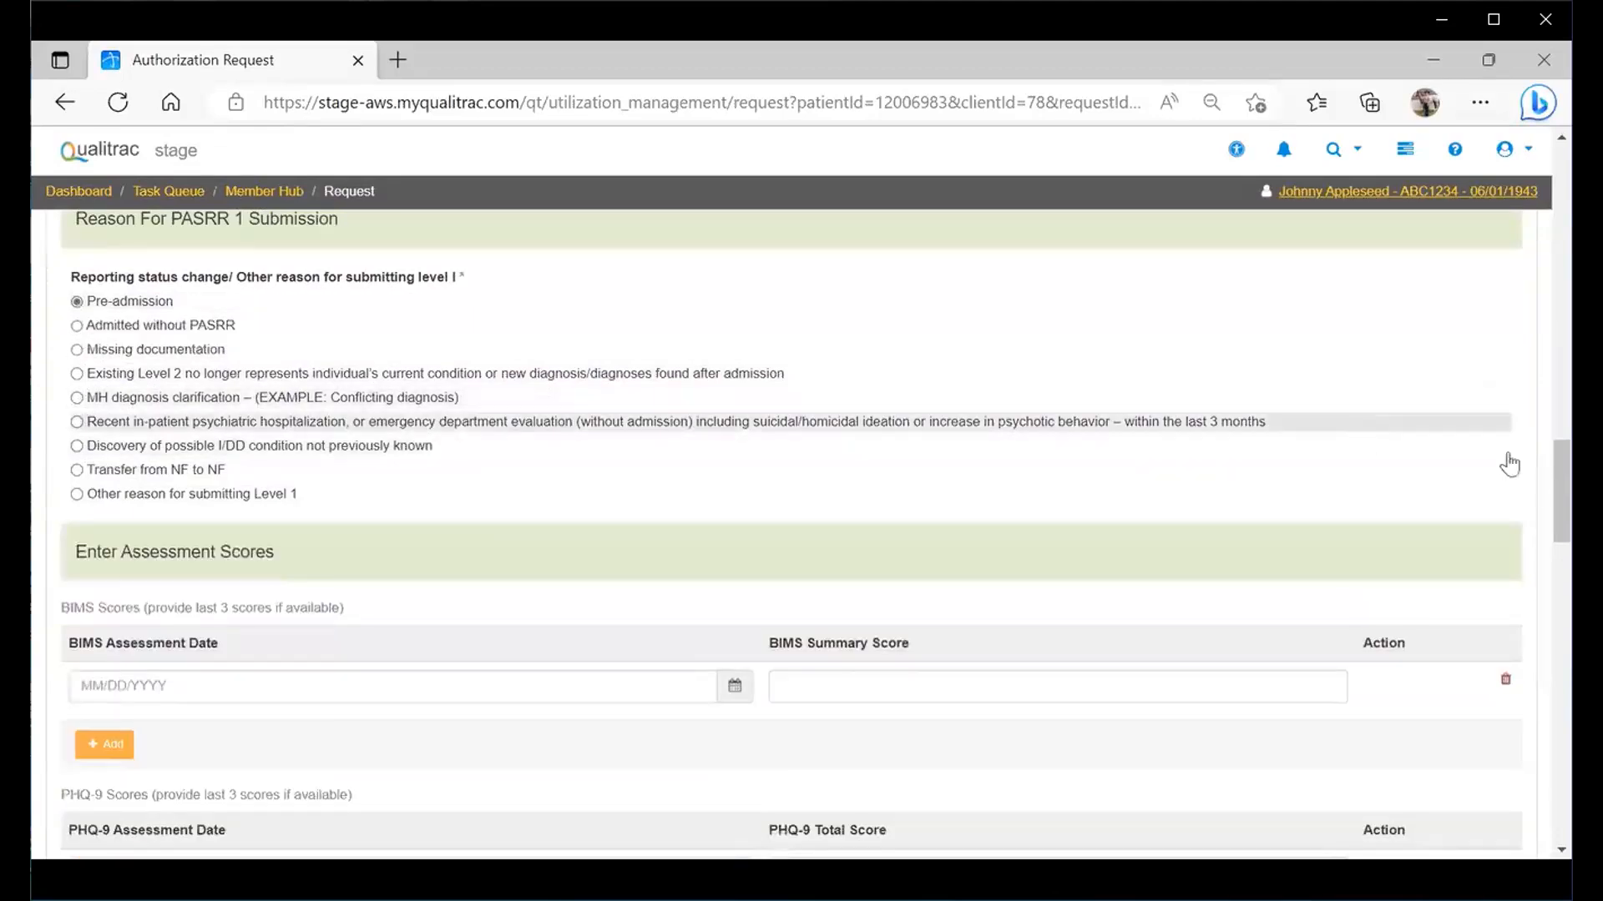
drag(1534, 467, 1534, 510)
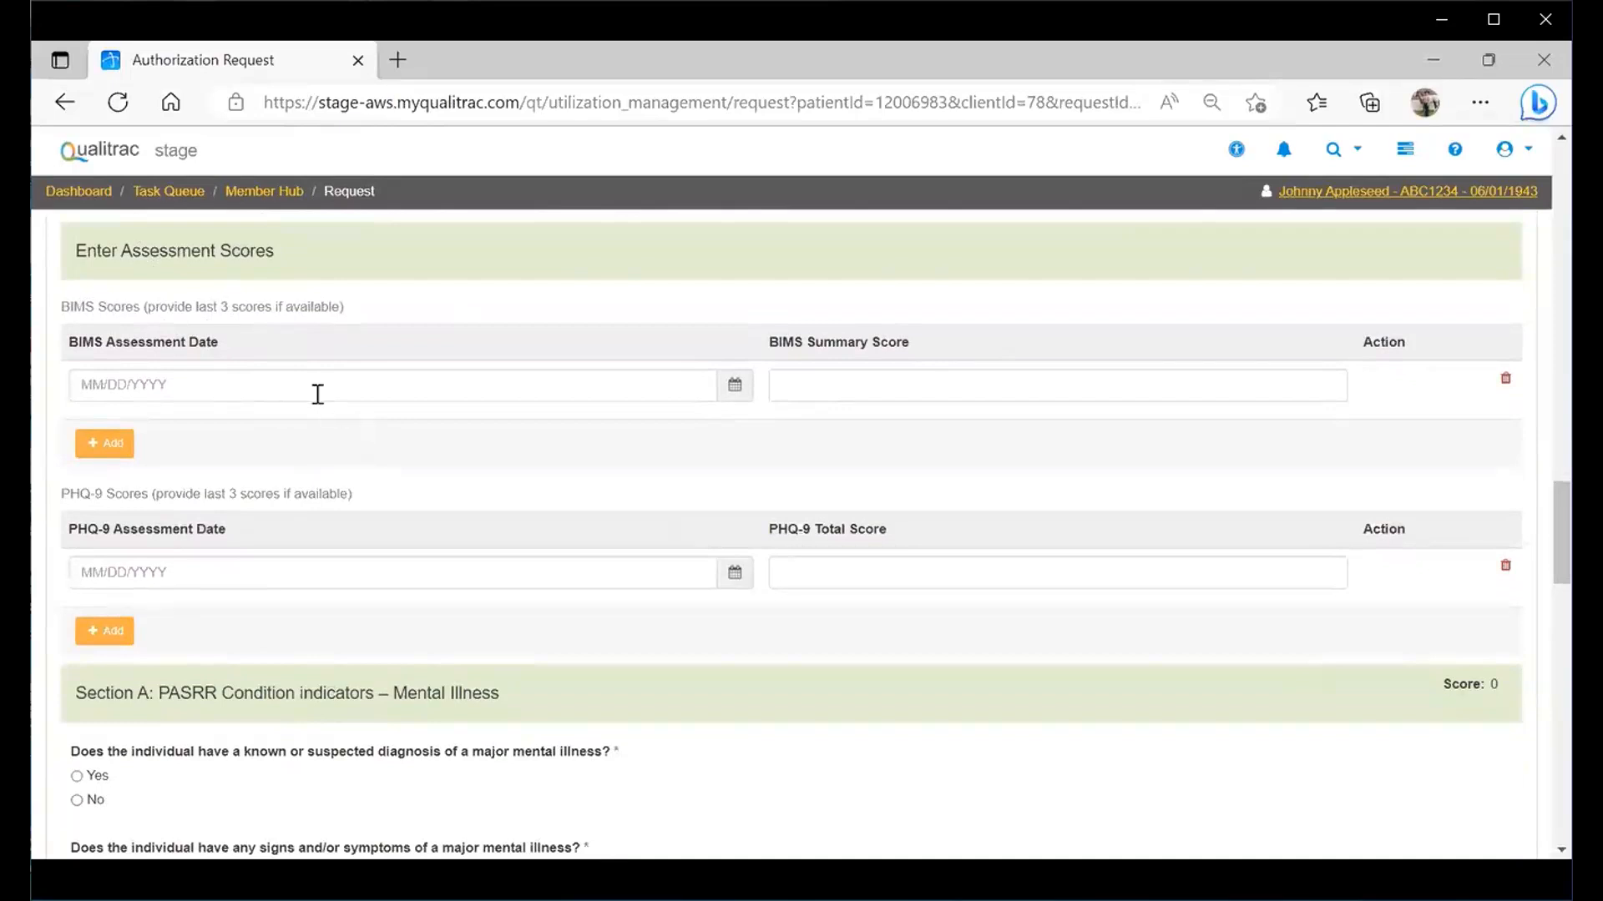
- Enter the BIMS assessment date 04/22/2023 and a summary score of 14
click(113, 385)
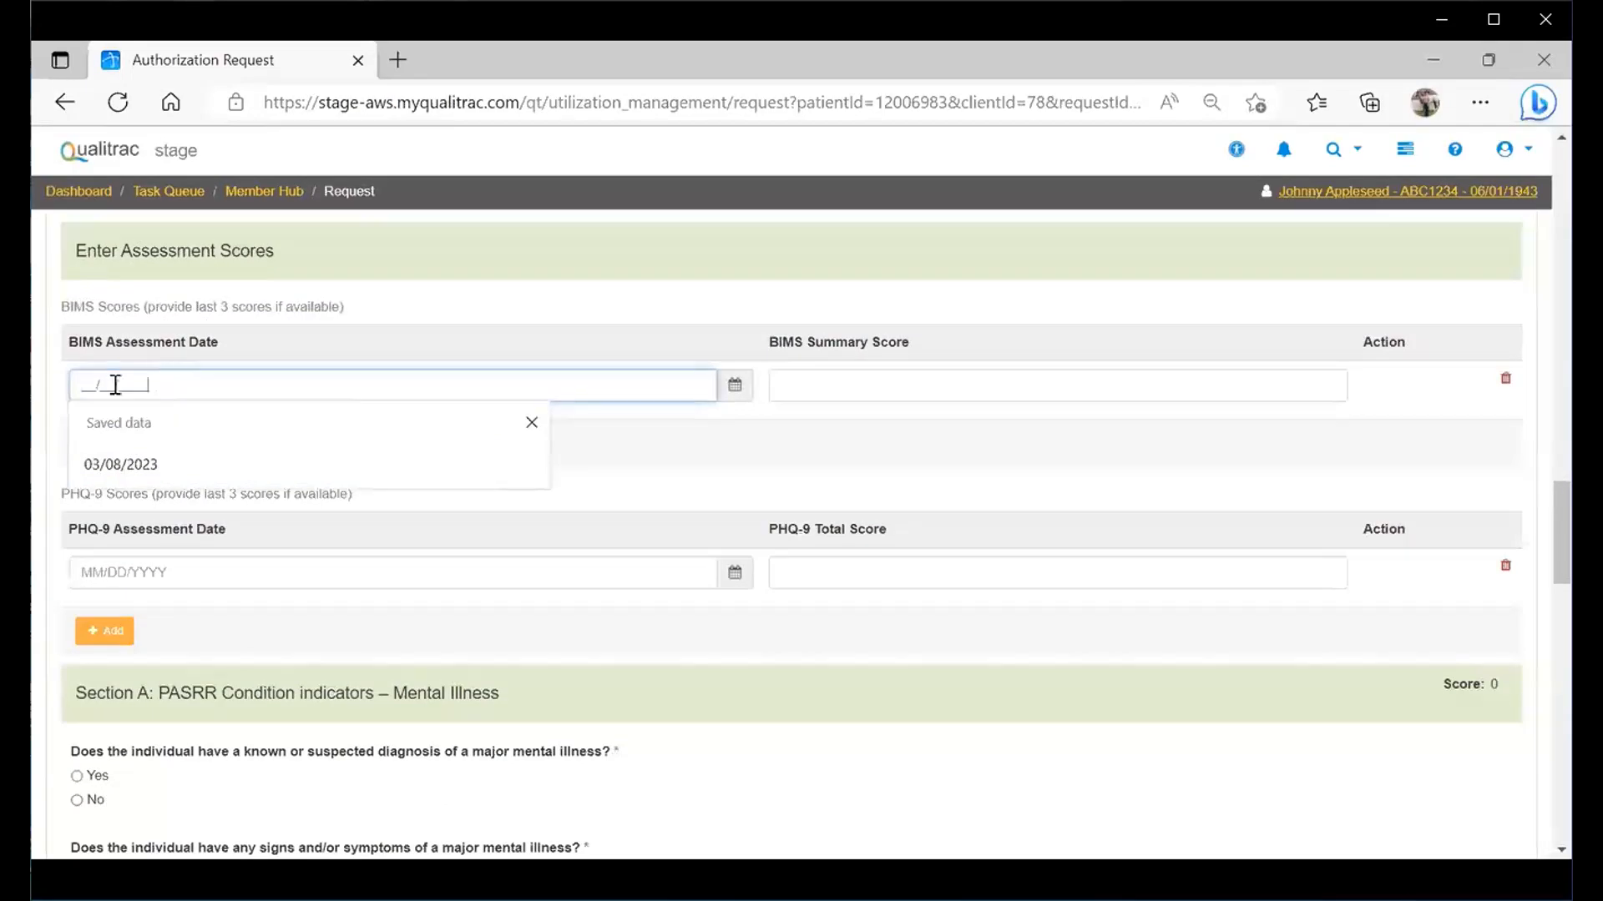
click(531, 422)
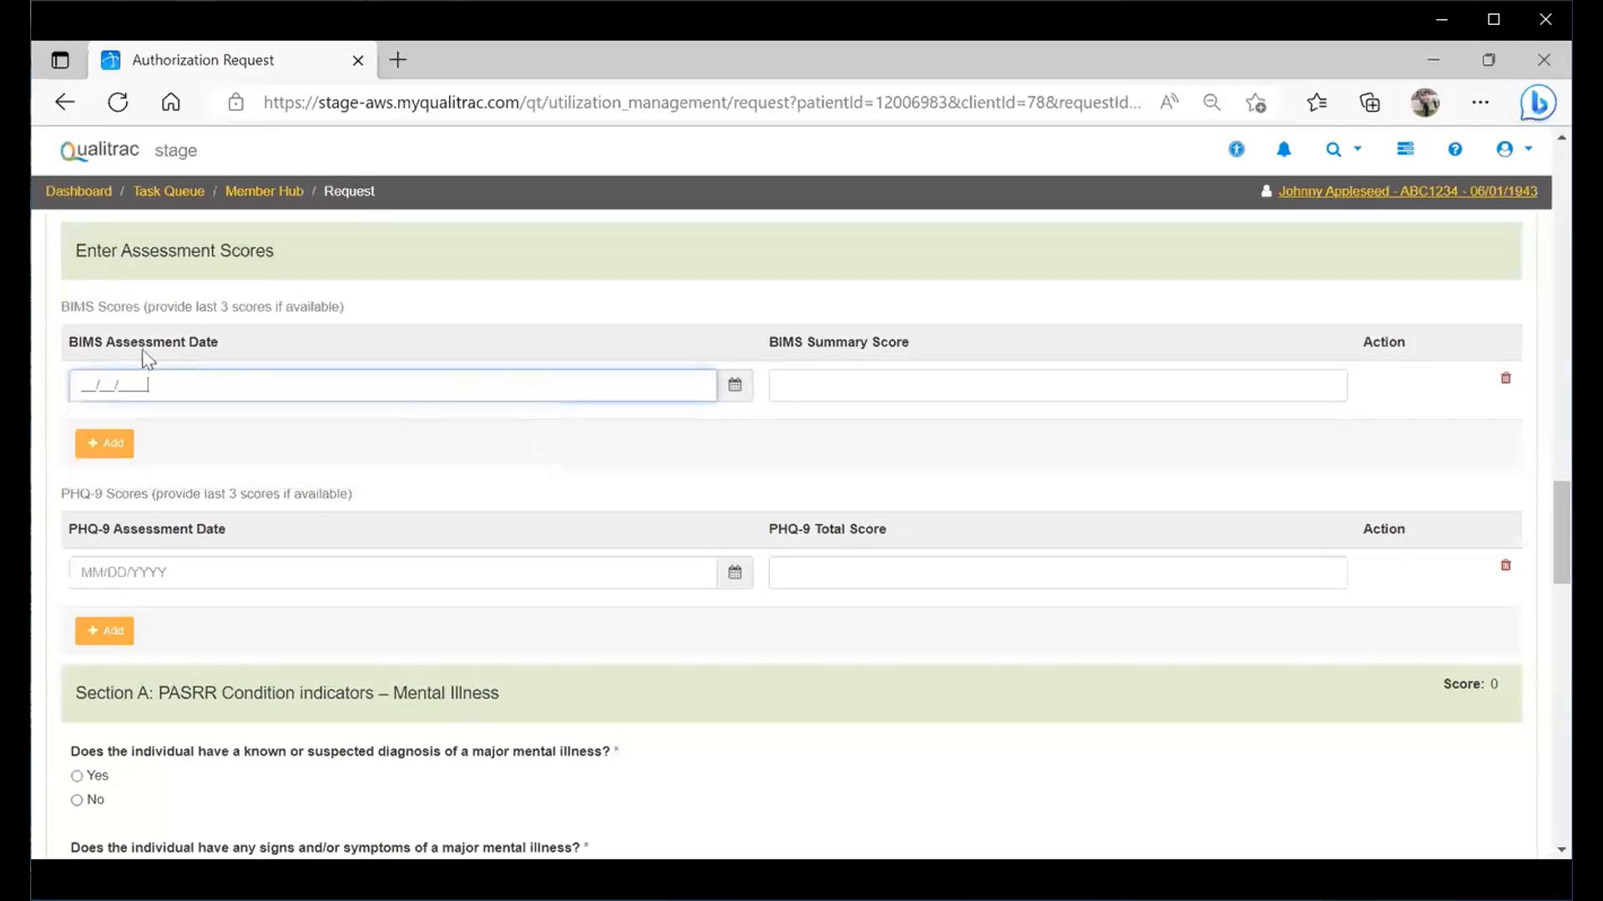
text(04/22/2023)
click(838, 385)
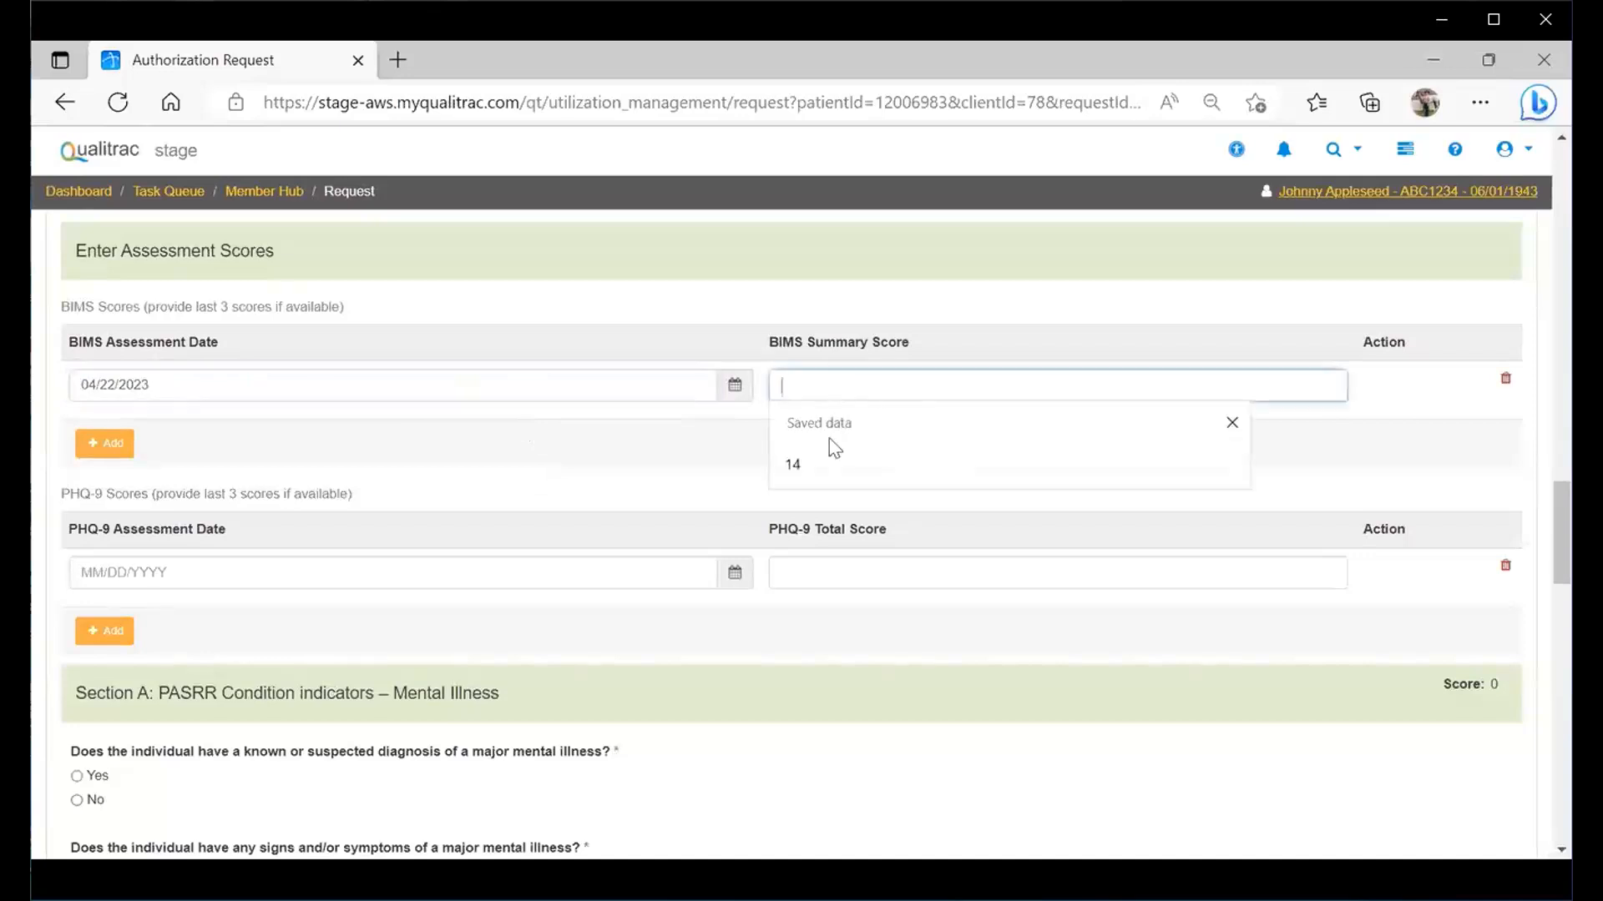
click(805, 464)
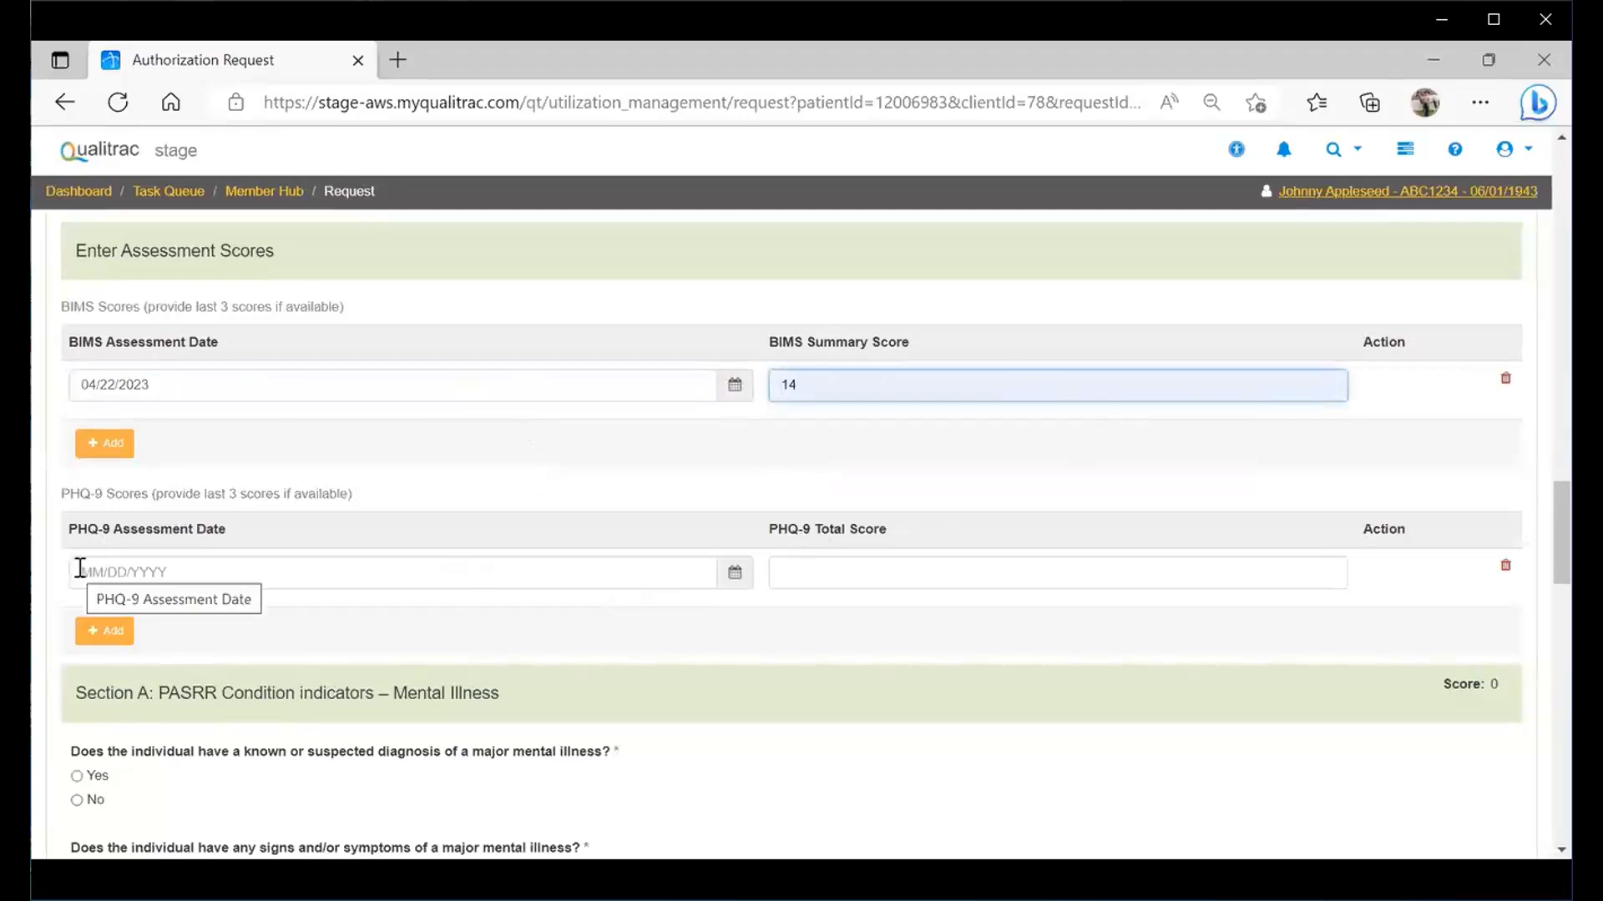
- Give the PHQ-9 the same 04/22/2023 date and a total score of 10
triple_click(78, 384)
key(ctrl+c)
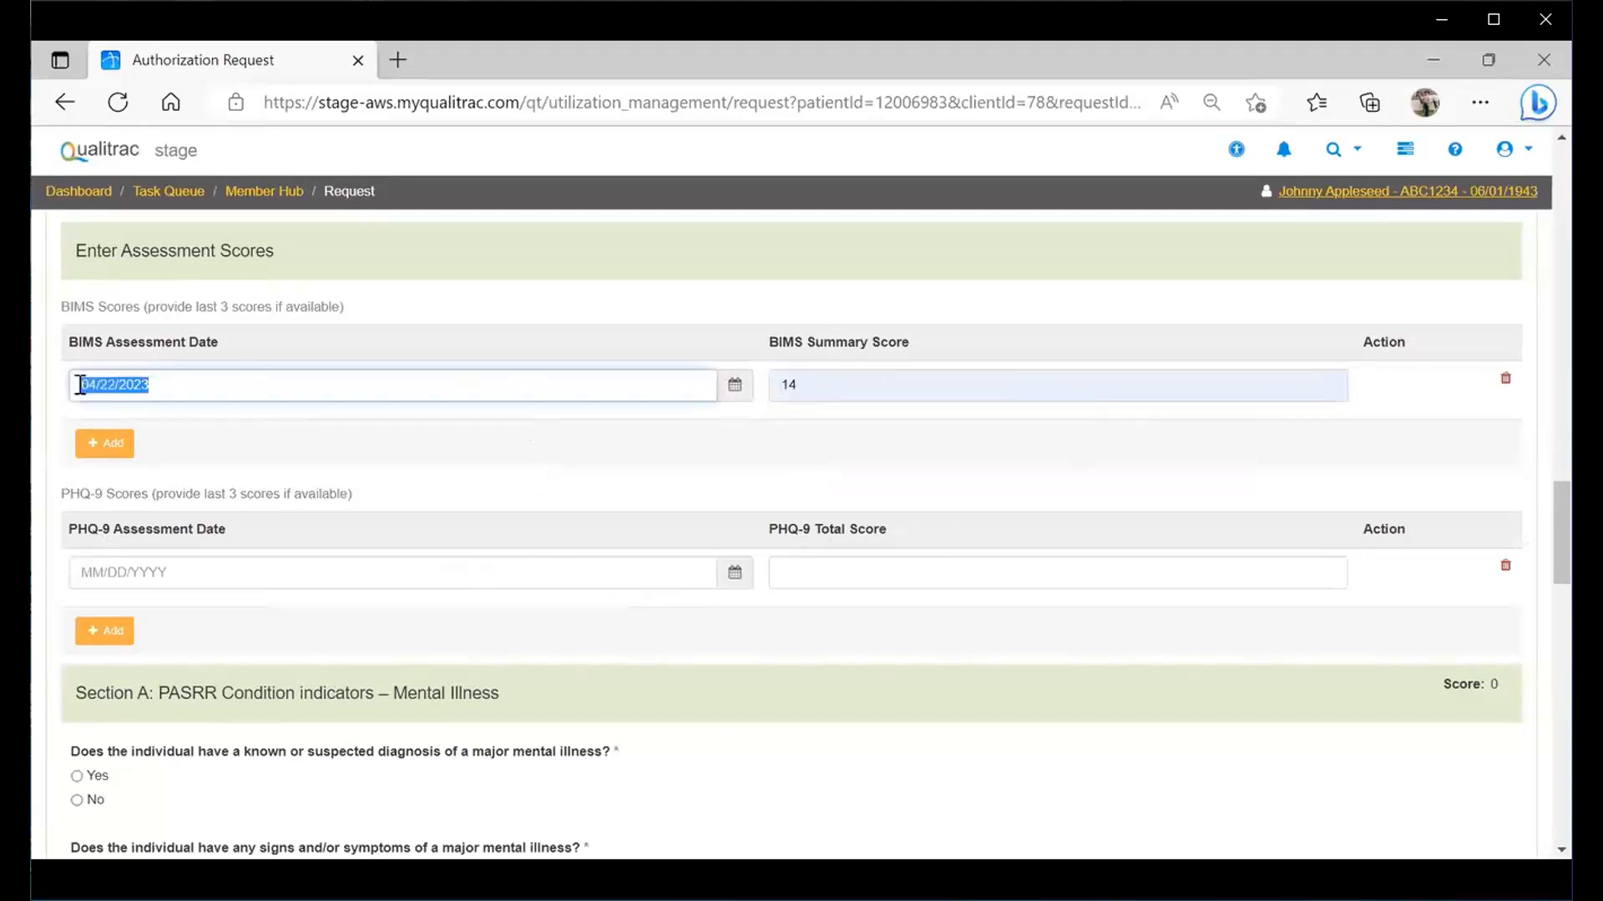
click(84, 573)
key(ctrl+v)
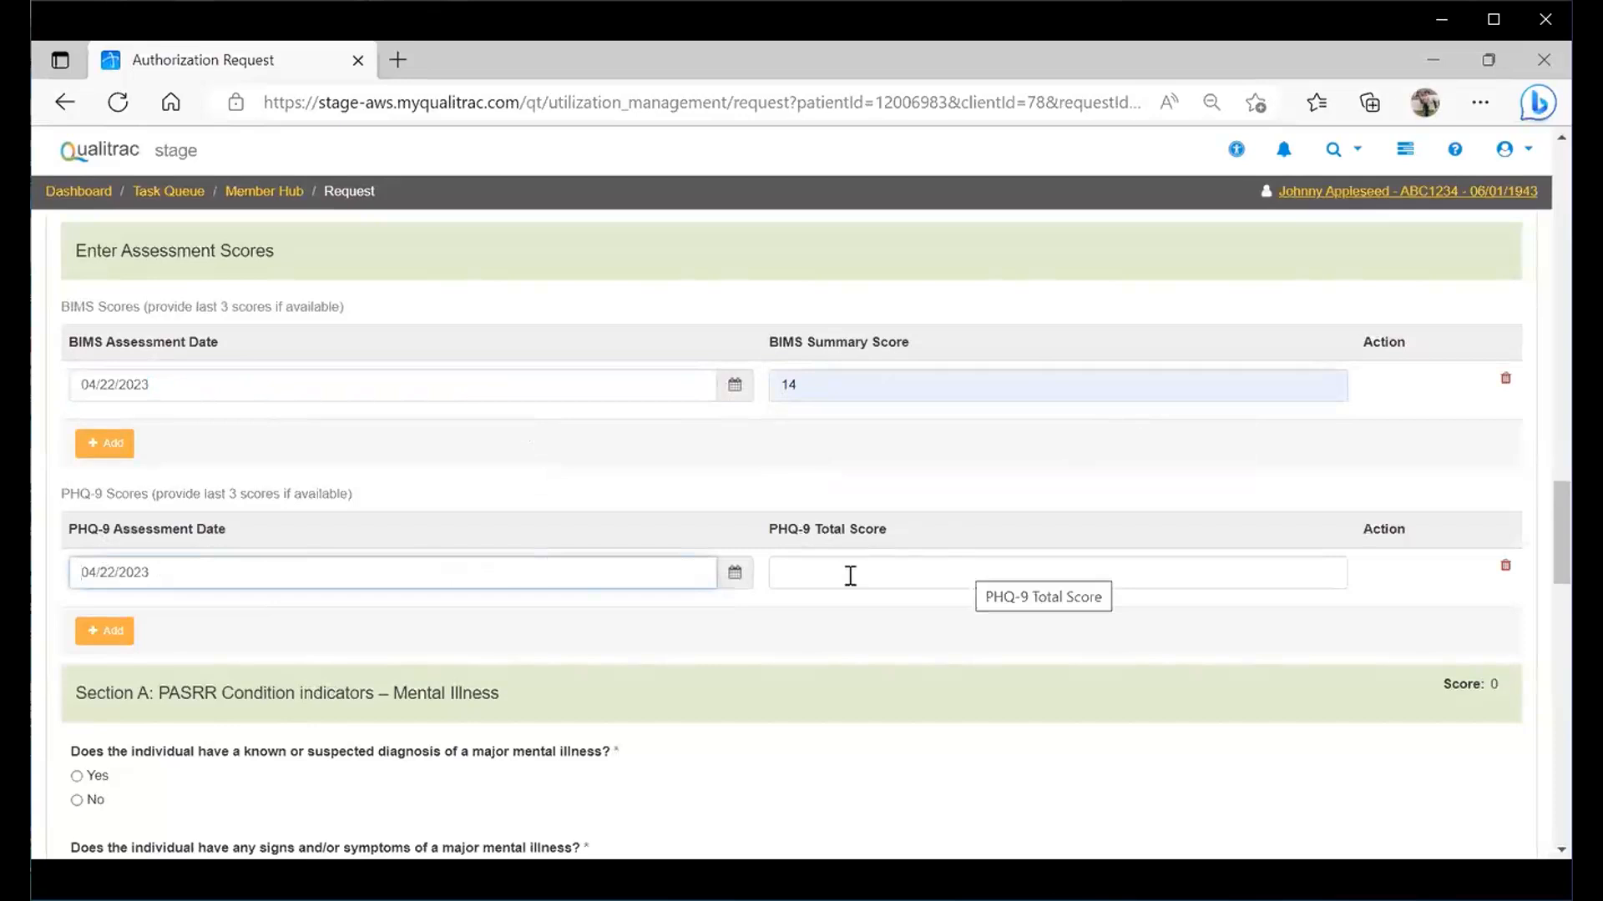
click(847, 573)
text(10)
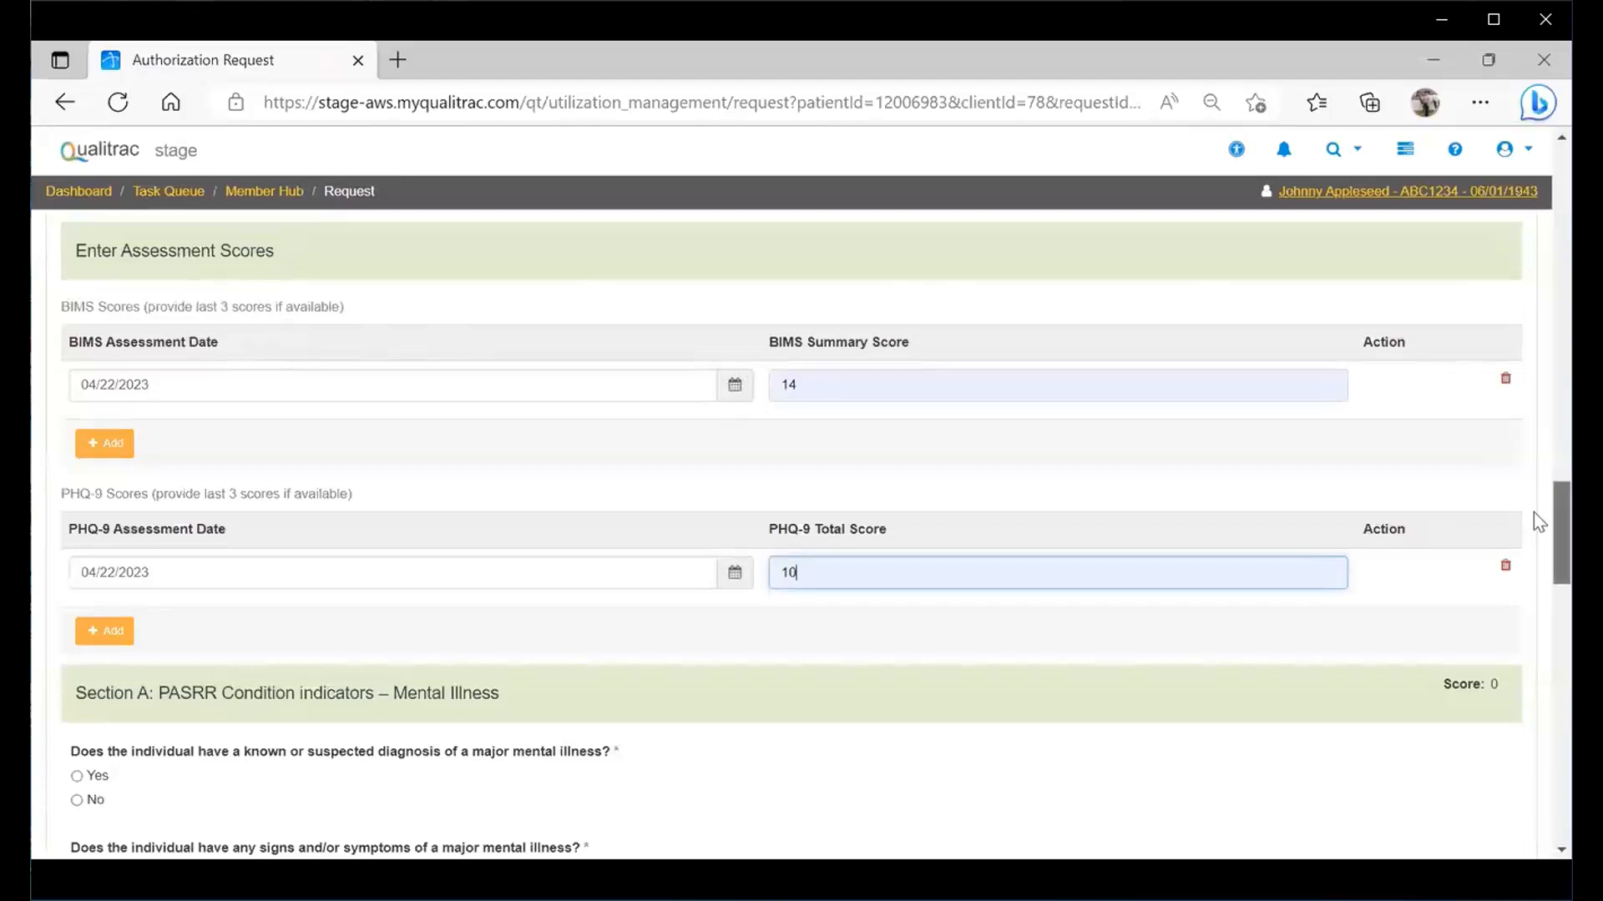
scroll(1538, 522, down, 3)
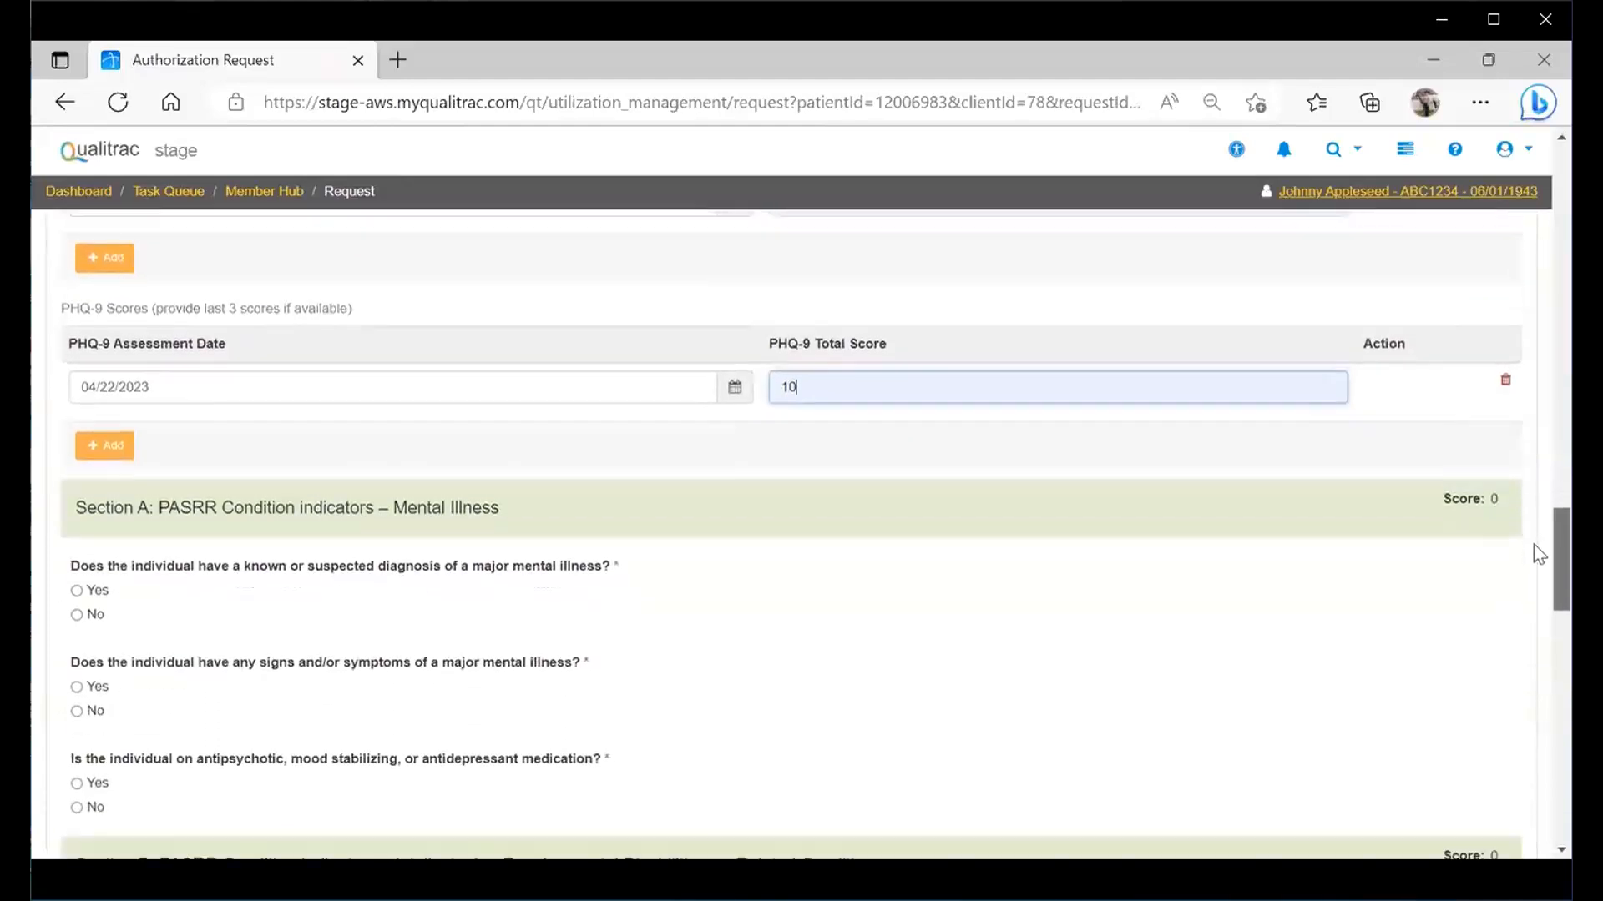
- Record Yes to known major mental illness: onset 01/01/1900, Known Diagnosis, ICD F31.9, 'Bipolar Disorder'
scroll(1538, 555, down, 3)
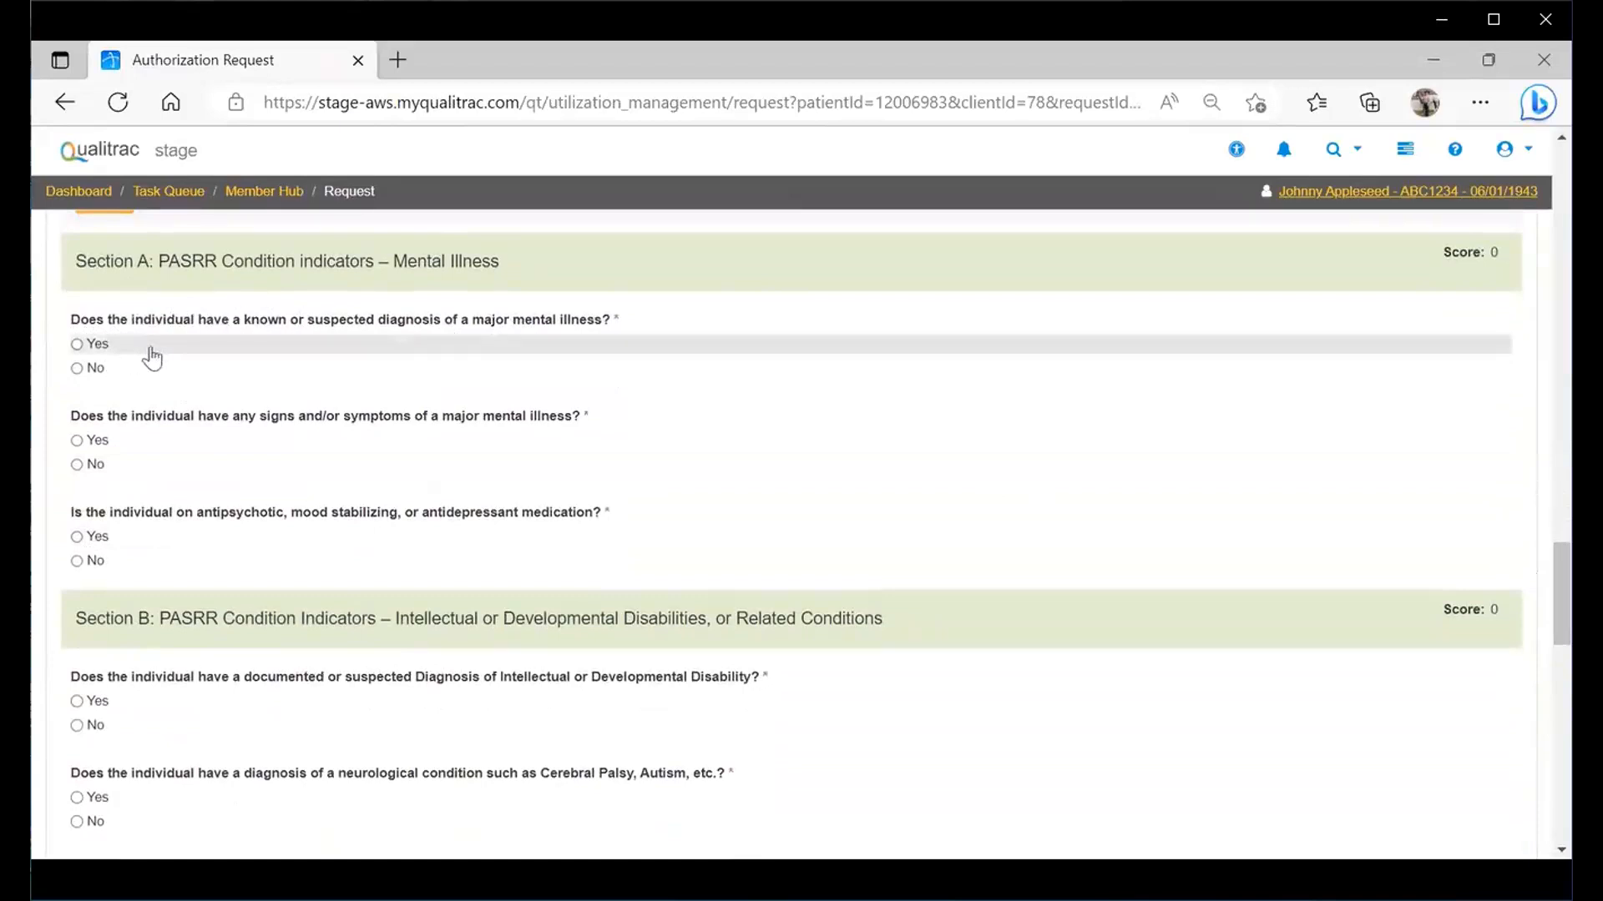
click(77, 345)
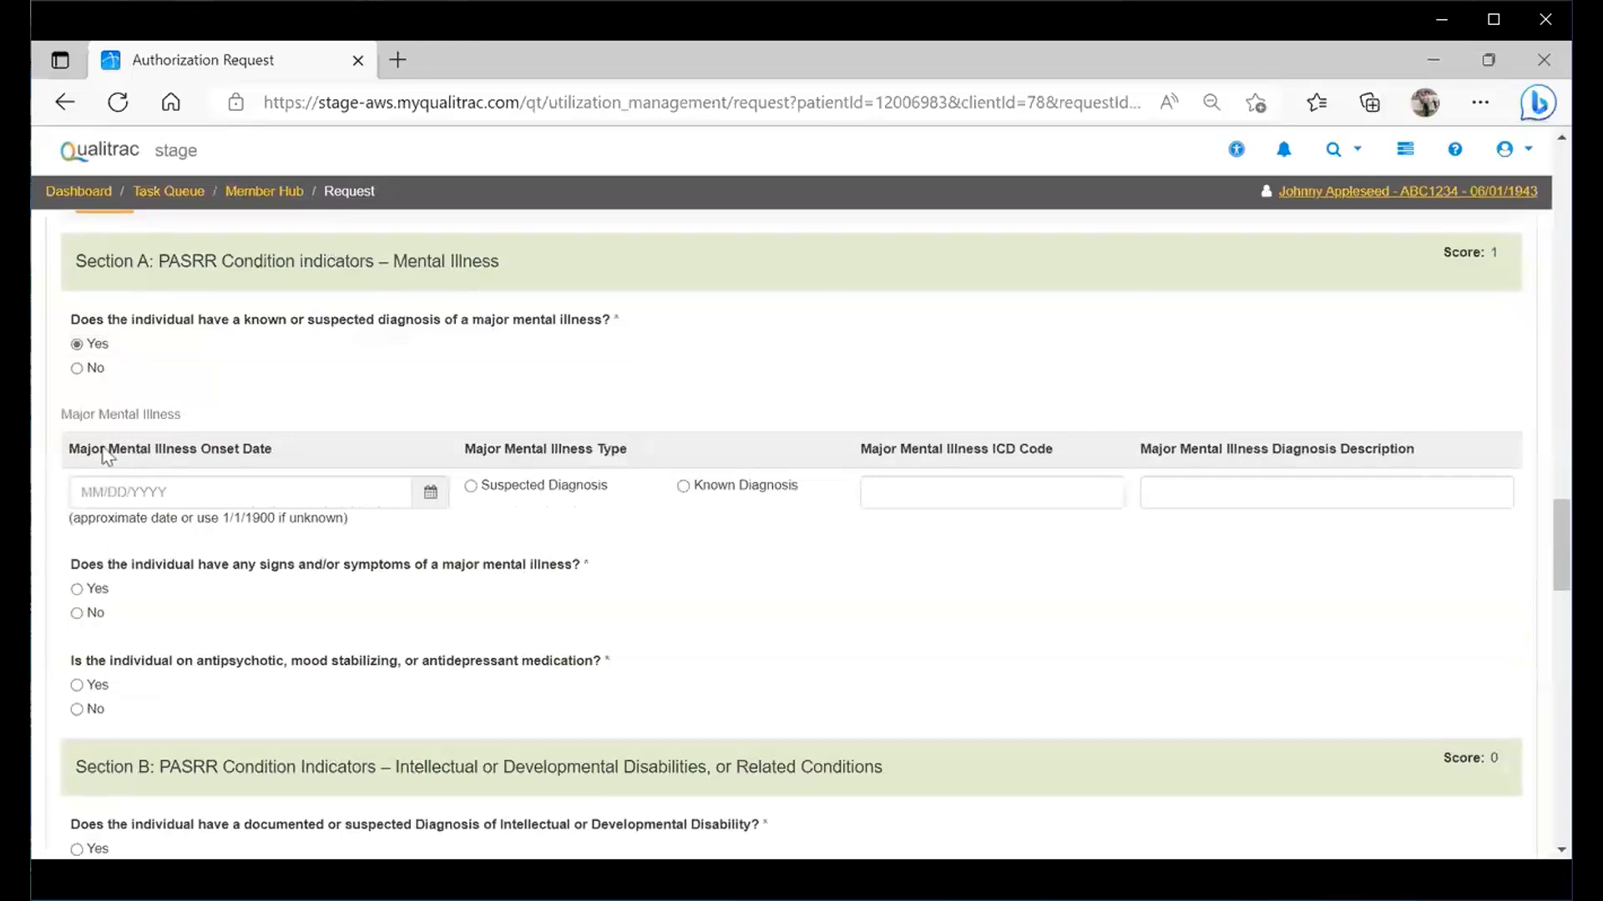
click(80, 493)
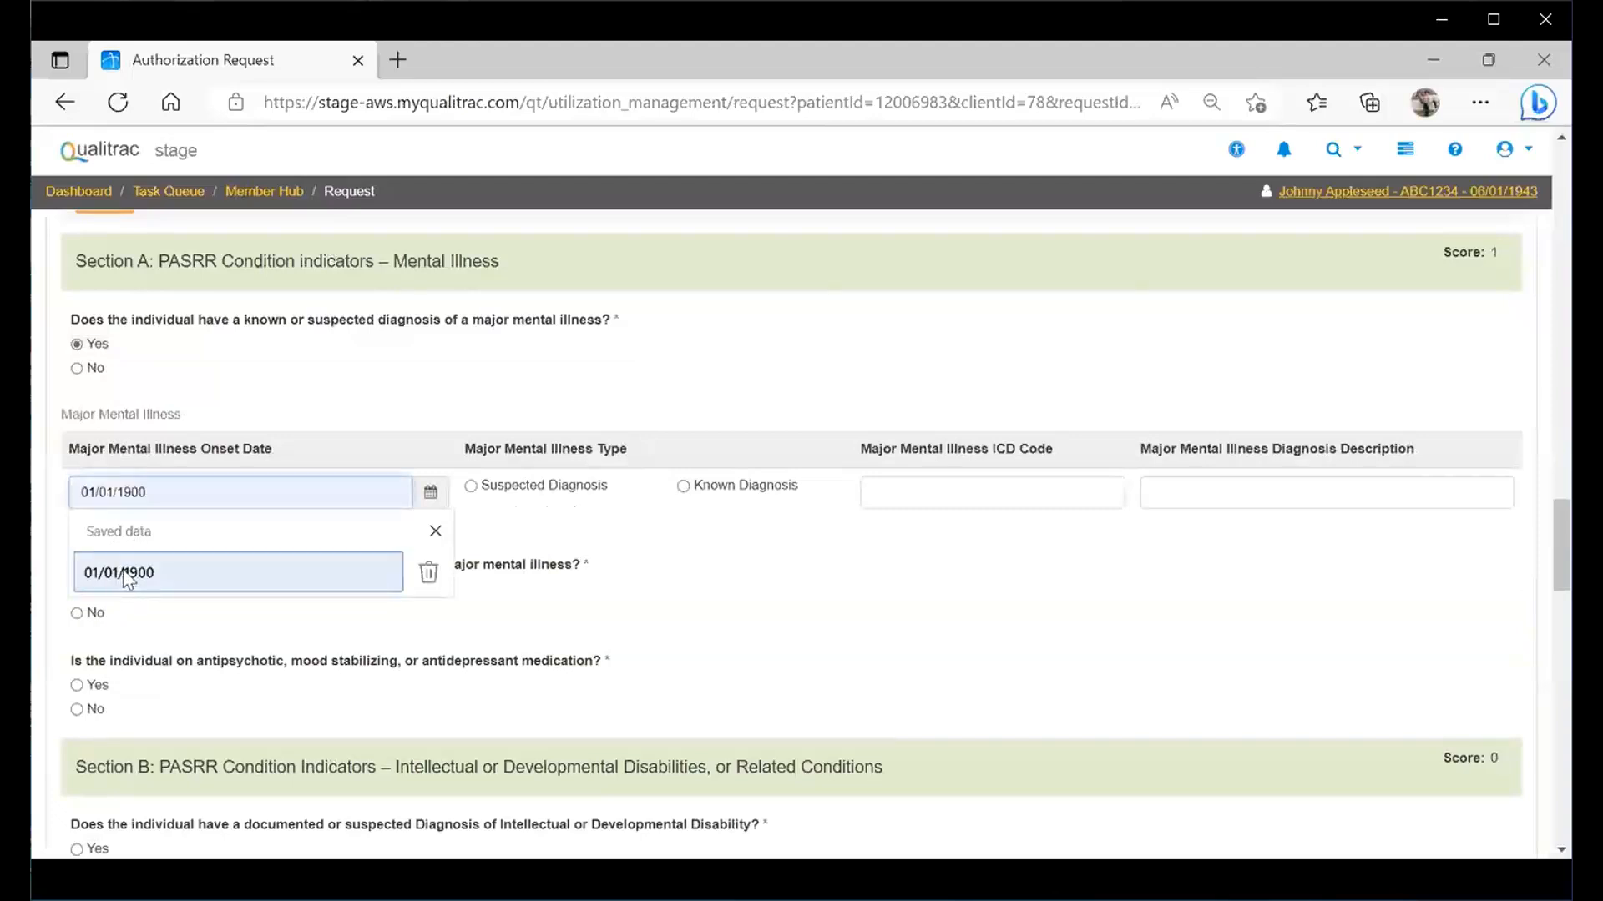
click(125, 576)
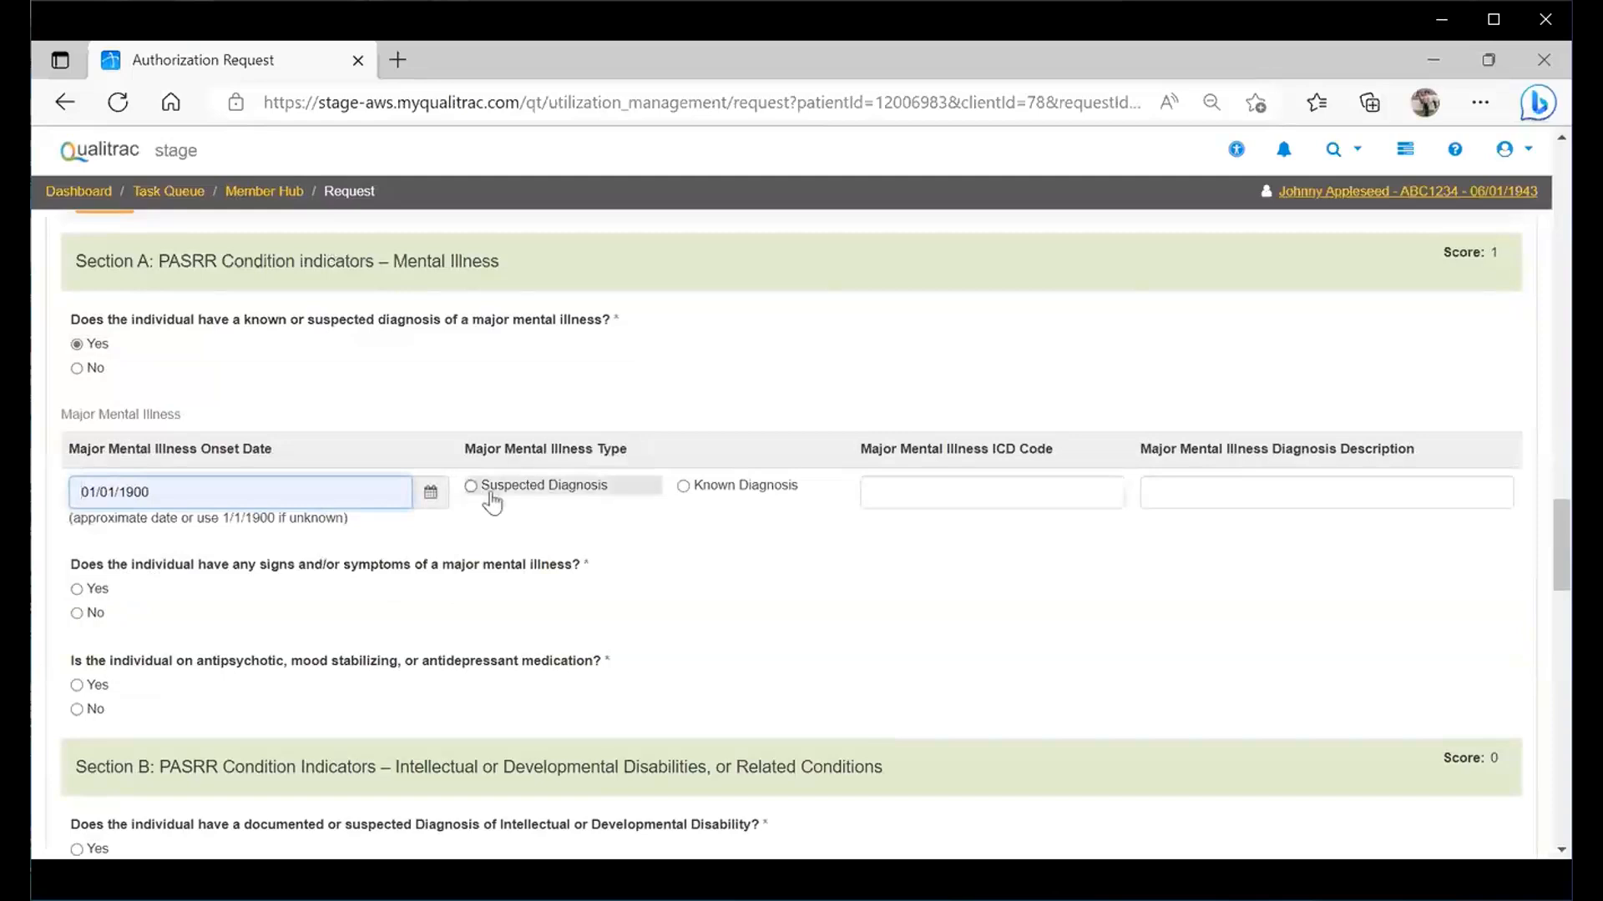
click(684, 486)
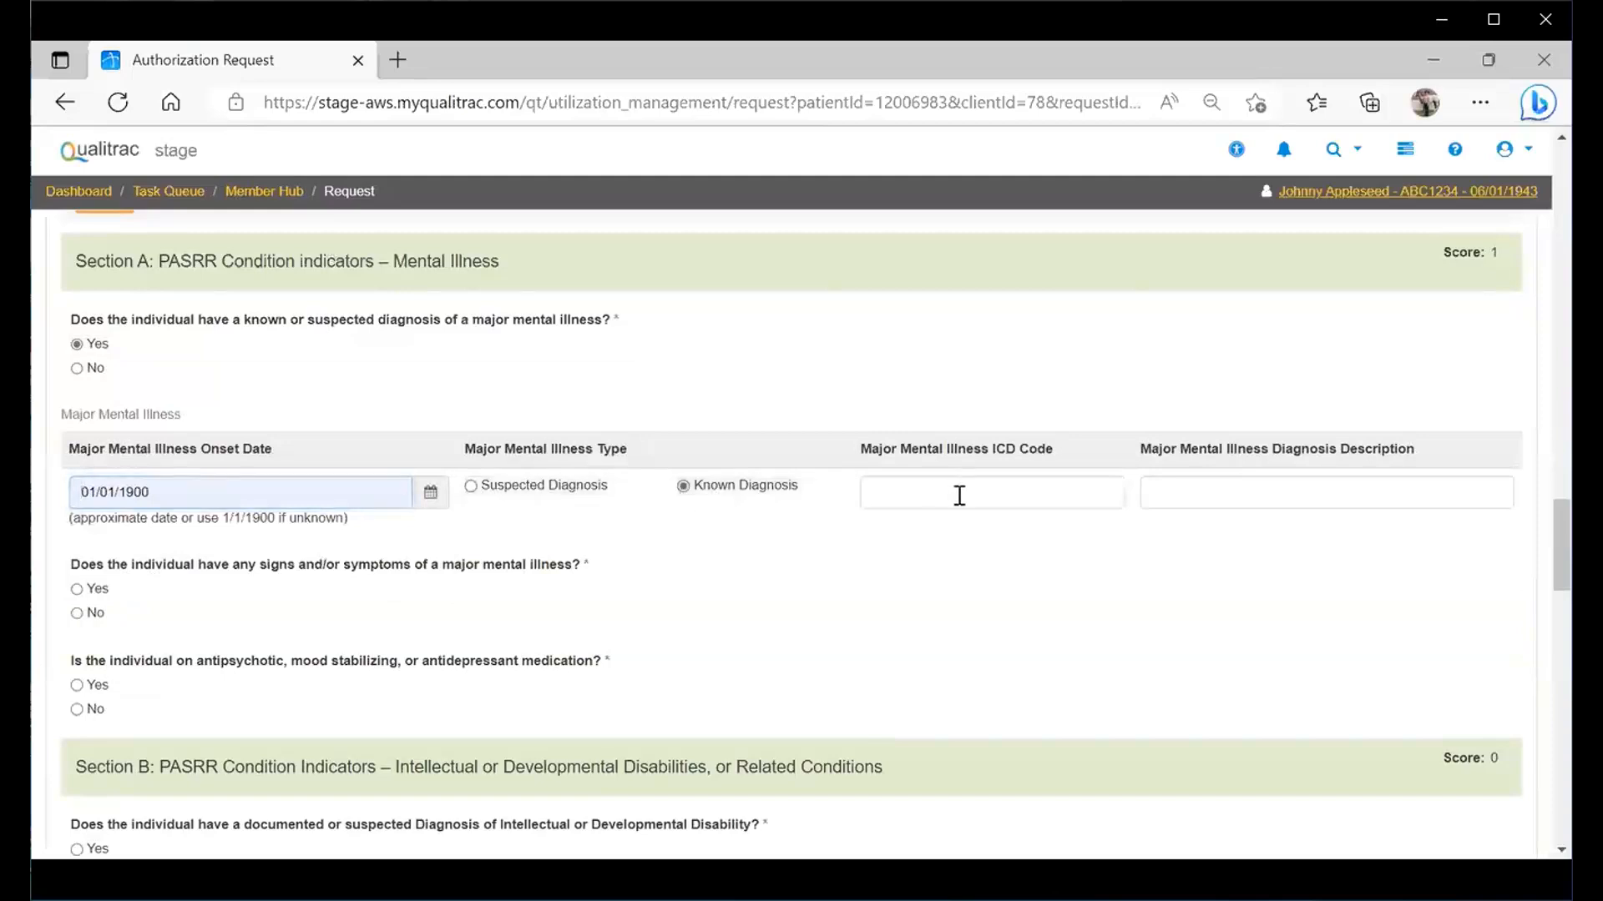
click(909, 491)
key(Down)
key(Return)
click(1183, 495)
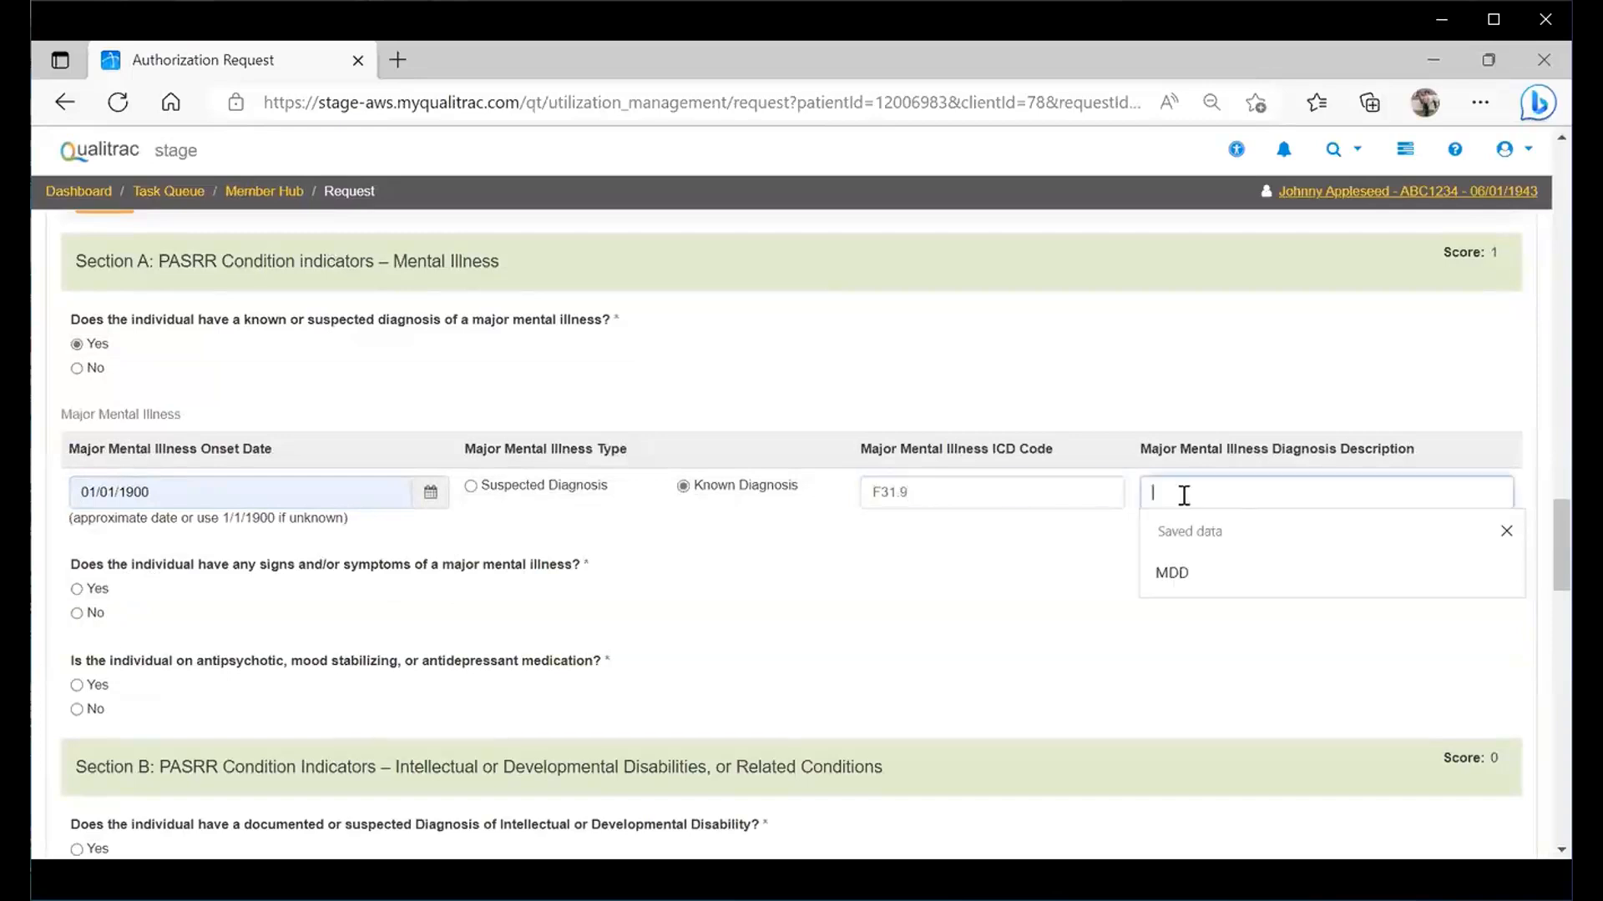
text(Bip)
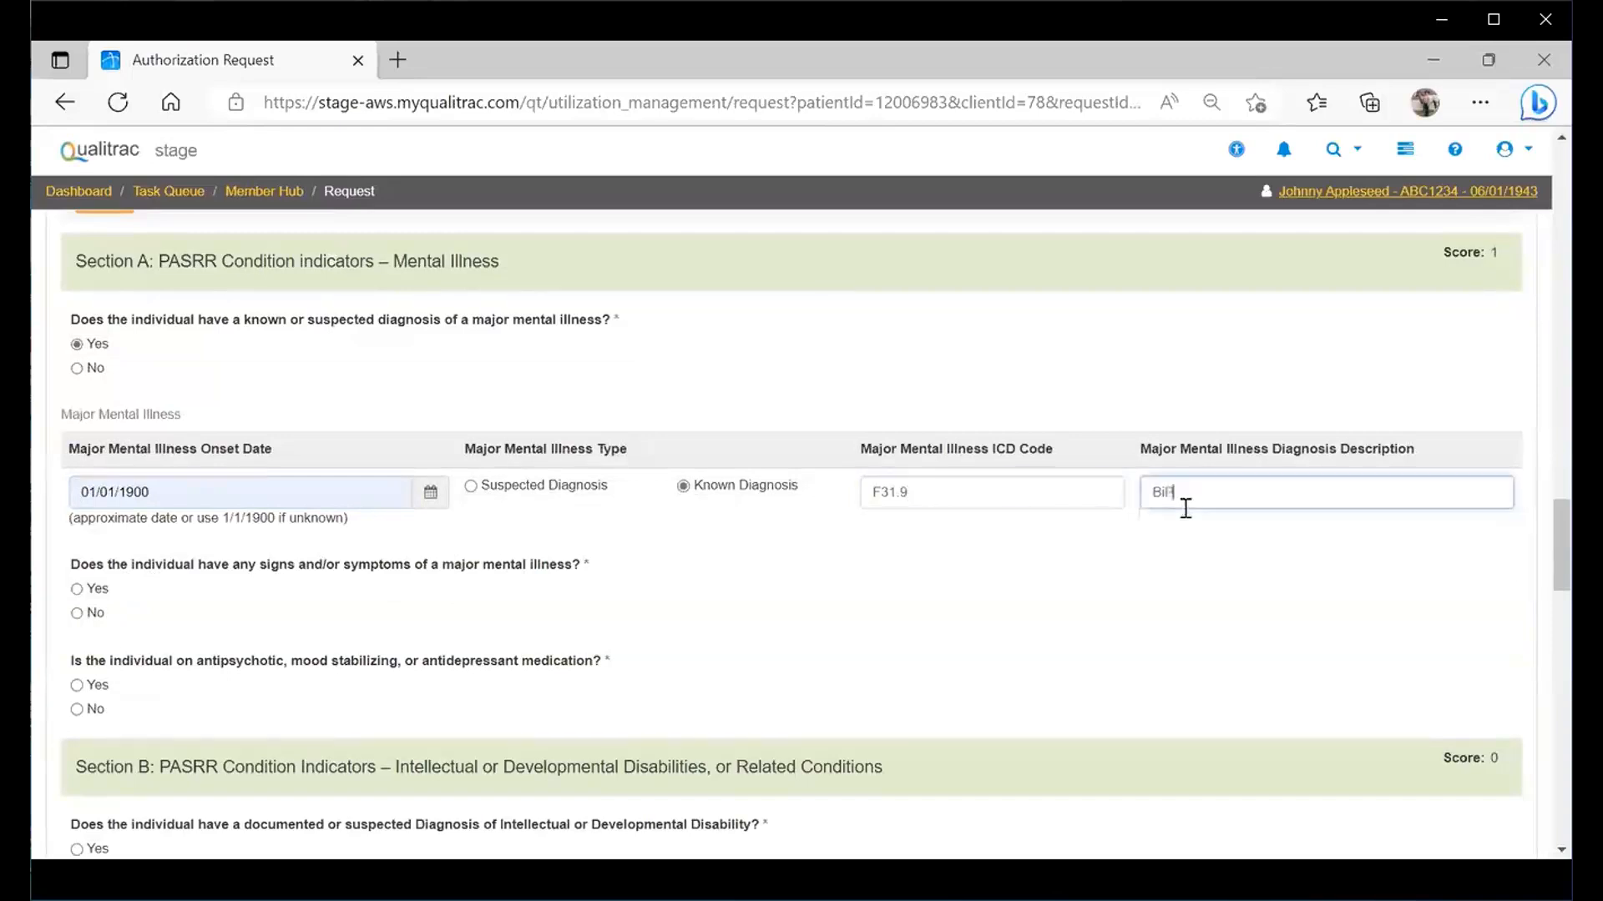
text(olar Disorder)
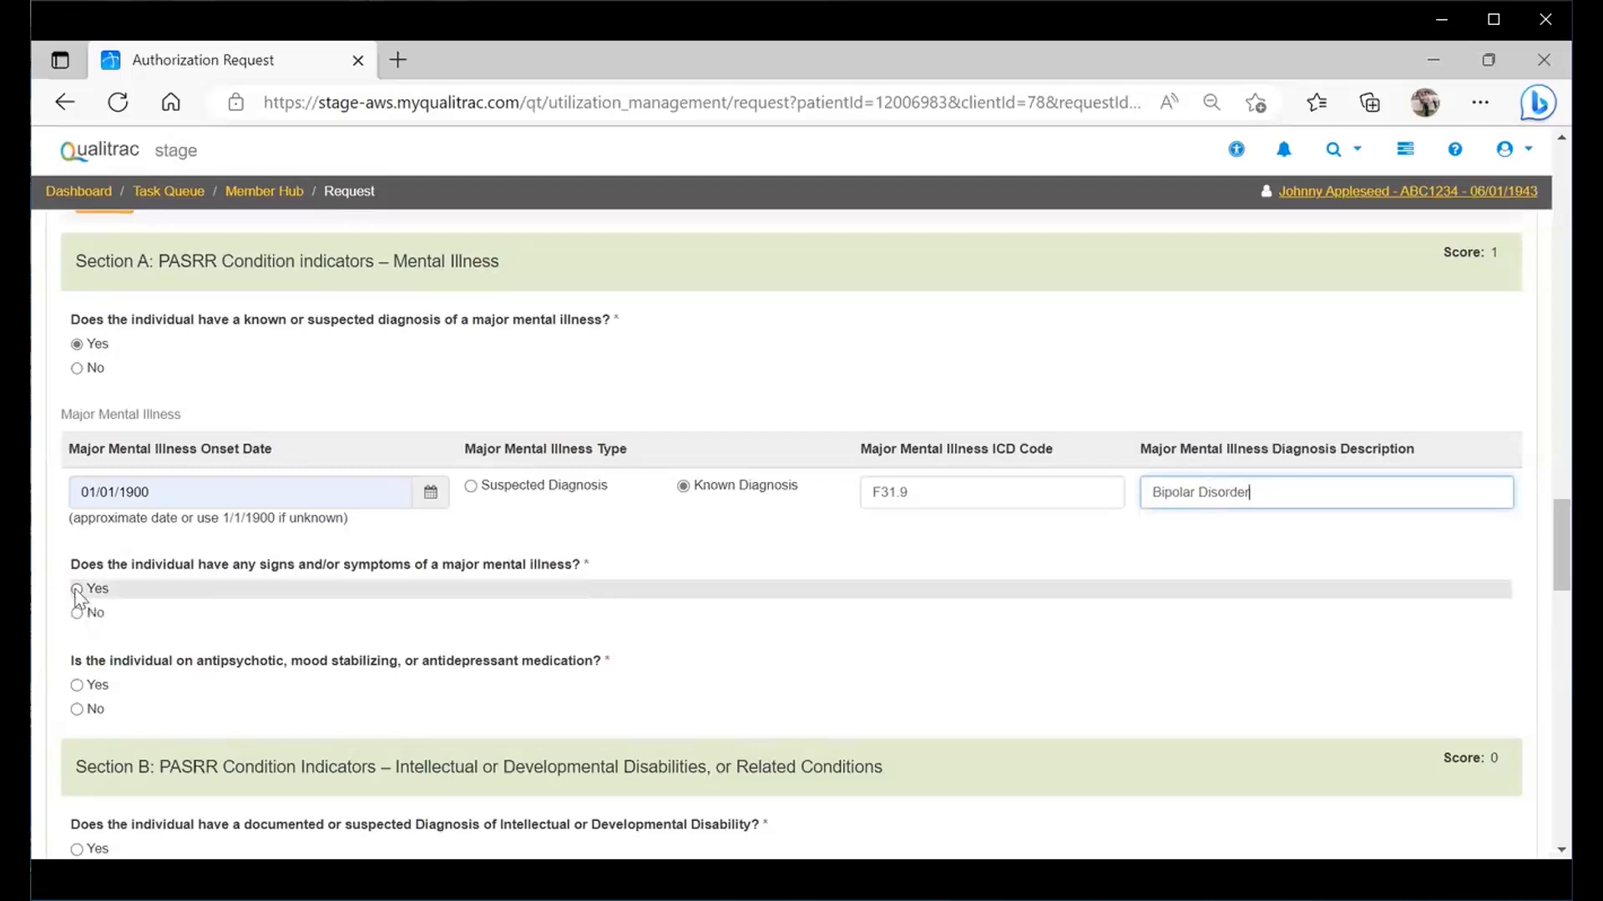
- Answer Yes to signs of mental illness, describing 'Individual has had mood fluctuations.'
click(77, 589)
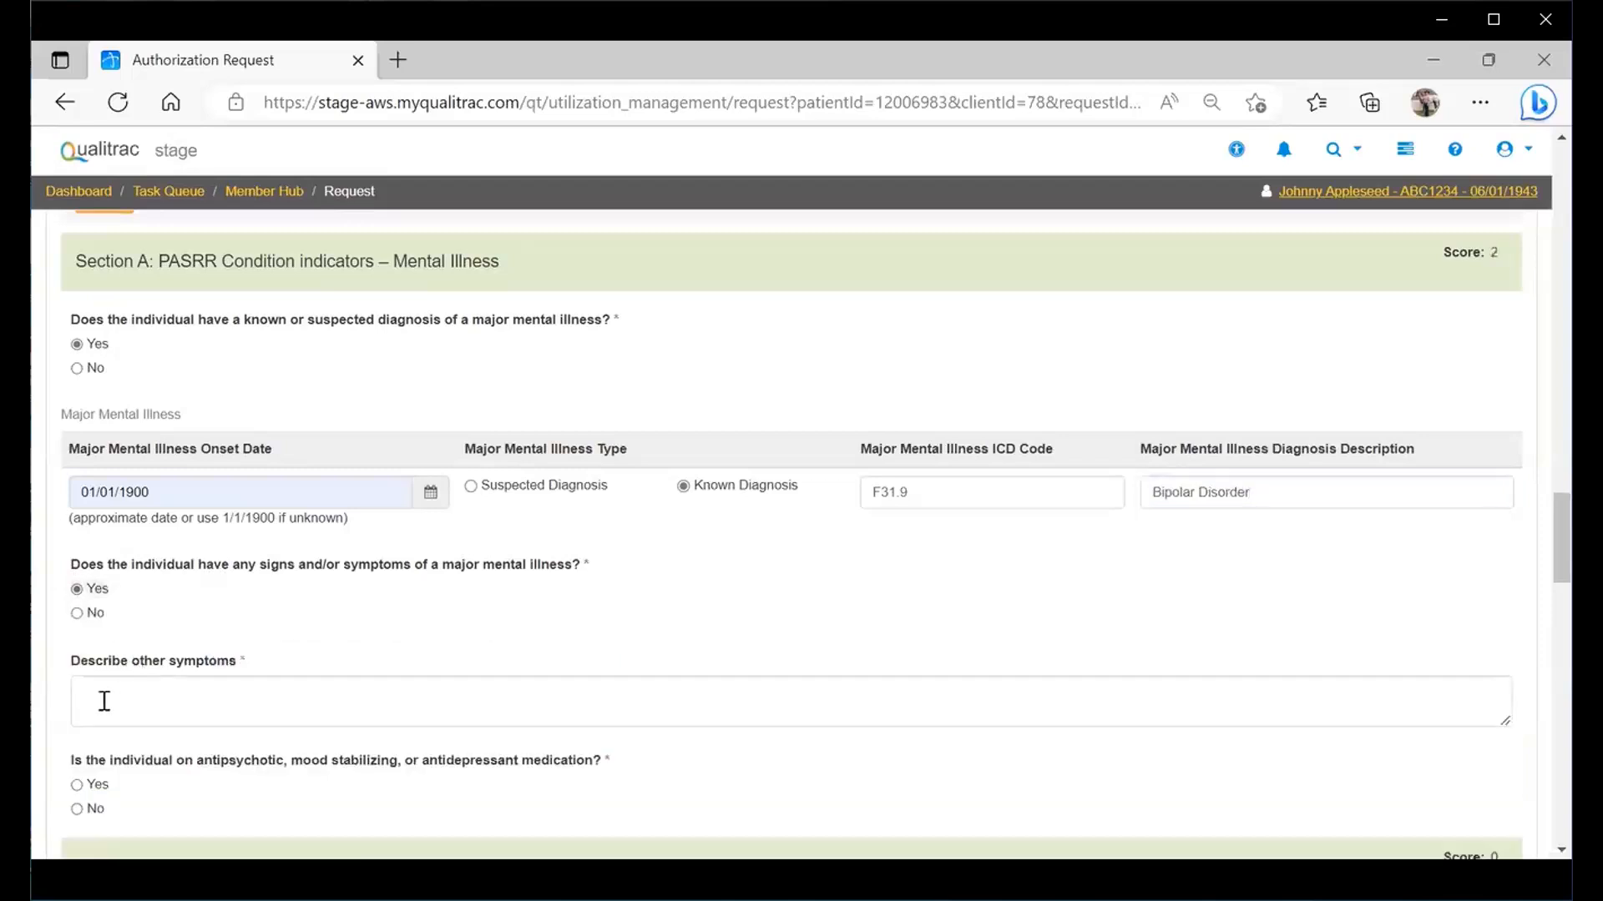
click(105, 701)
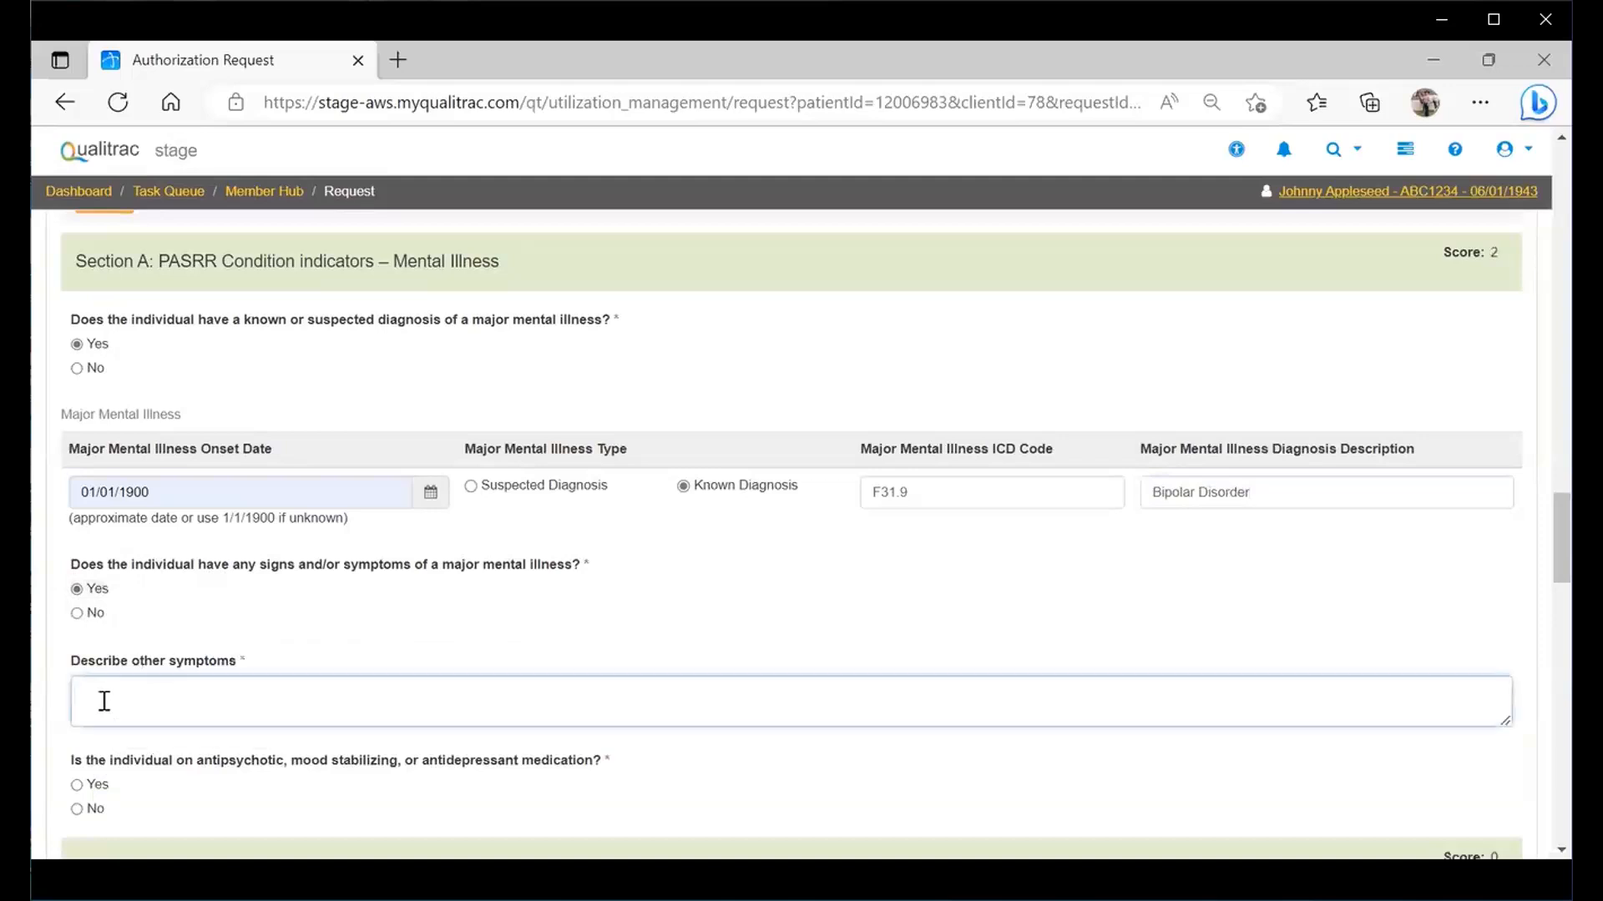
text(Individual has b)
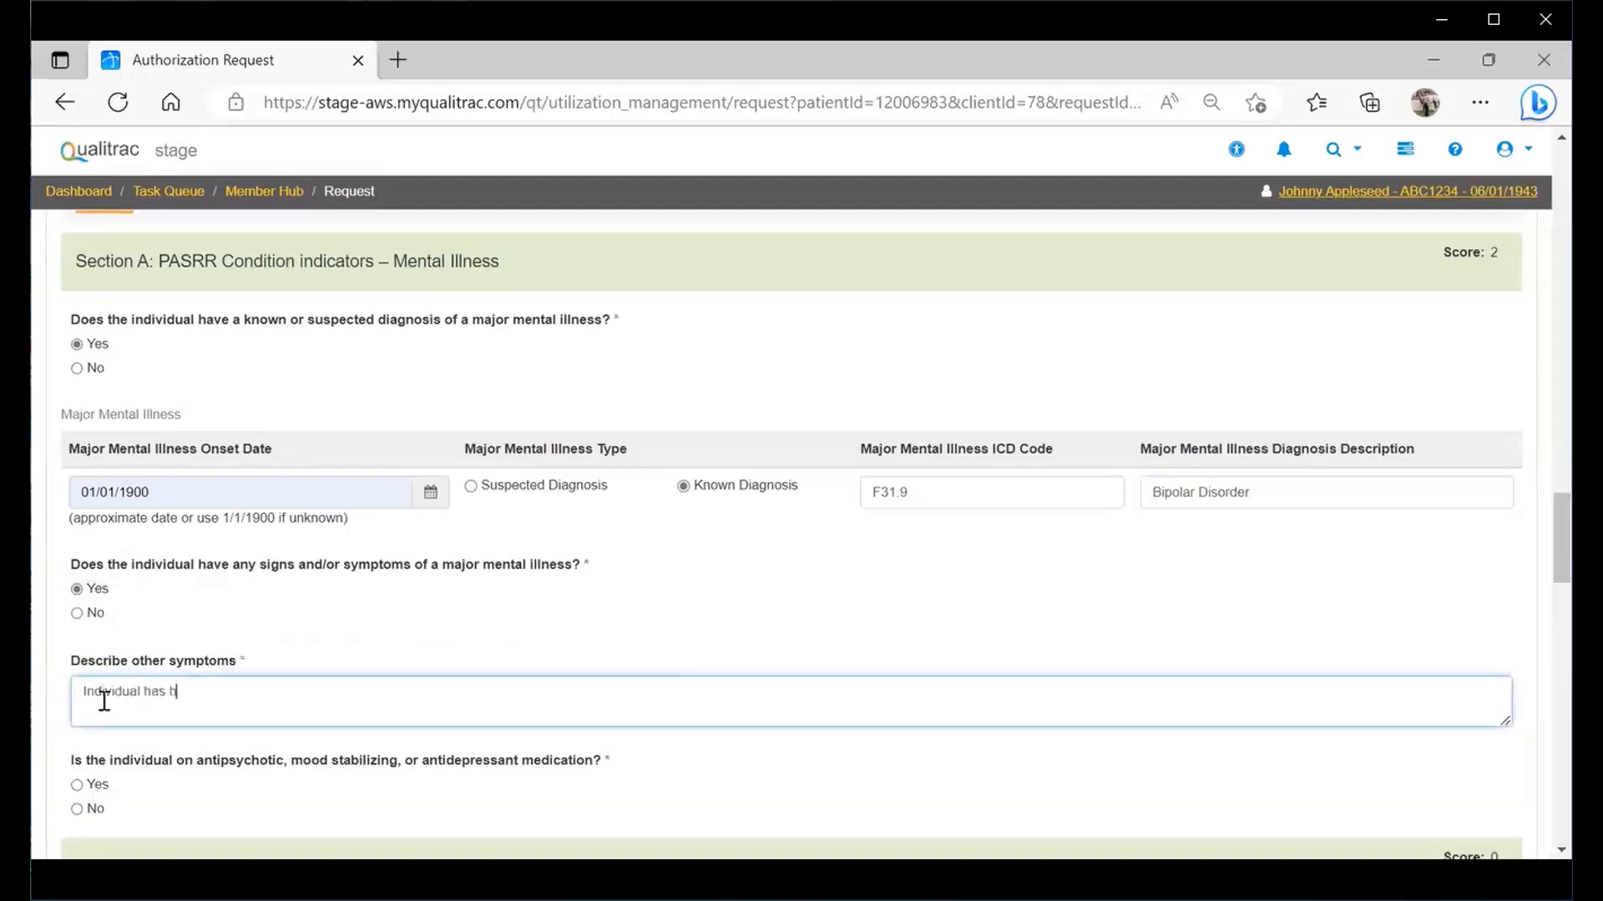
key(BackSpace)
text(had mood fluctua)
key(Tab)
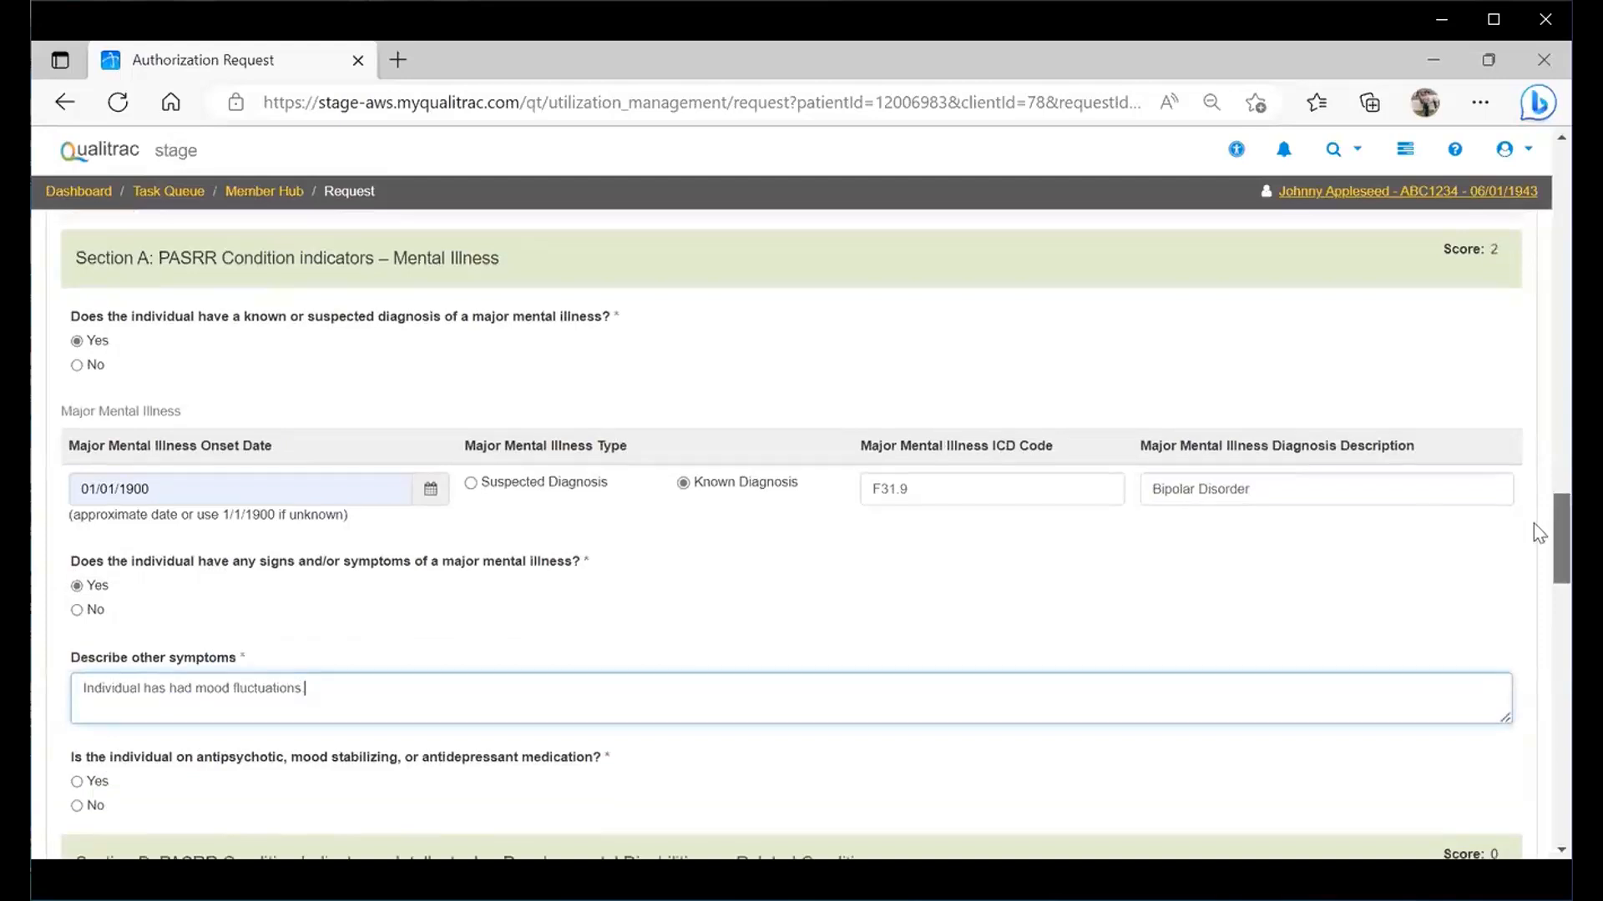
- Answer No to the antipsychotic or antidepressant medication question
scroll(1534, 526, down, 3)
scroll(1534, 551, down, 2)
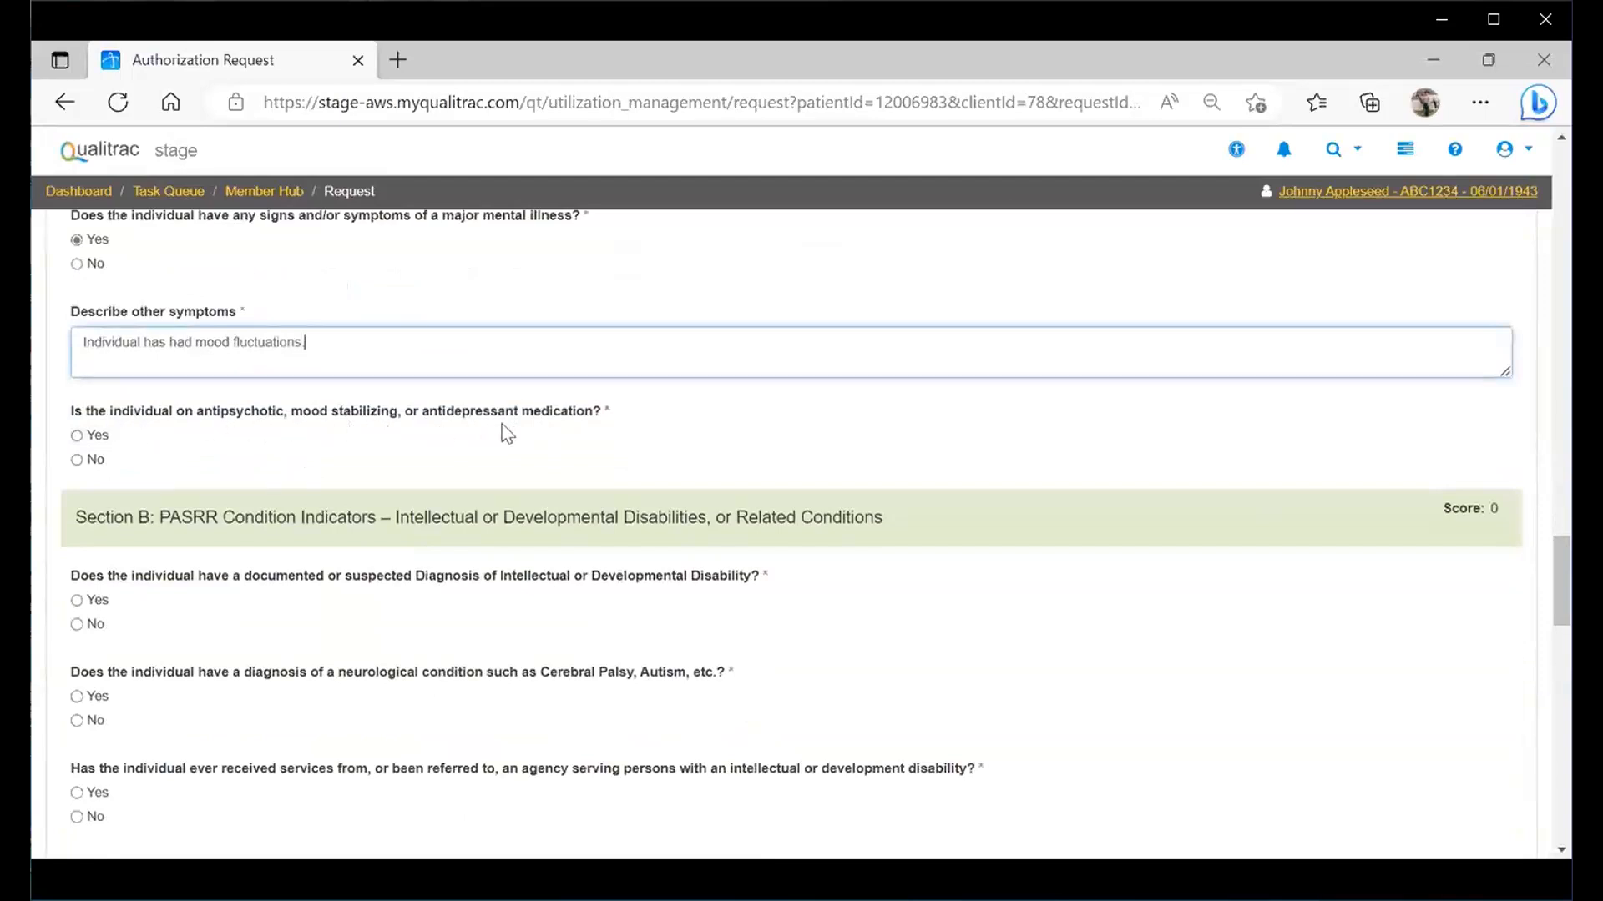
click(98, 437)
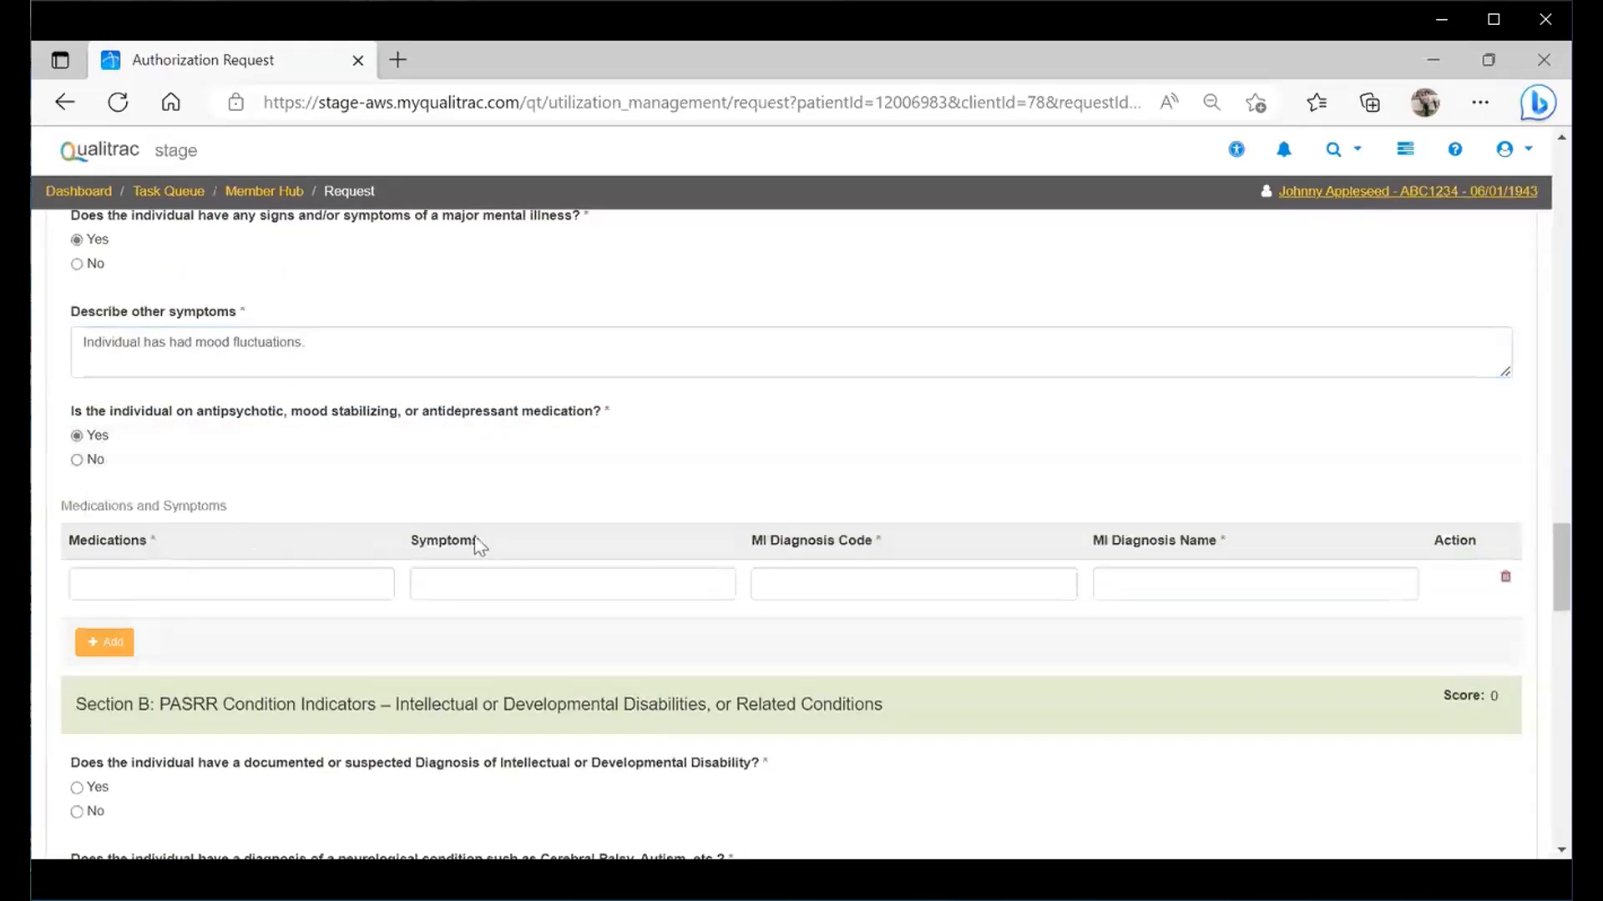
click(77, 460)
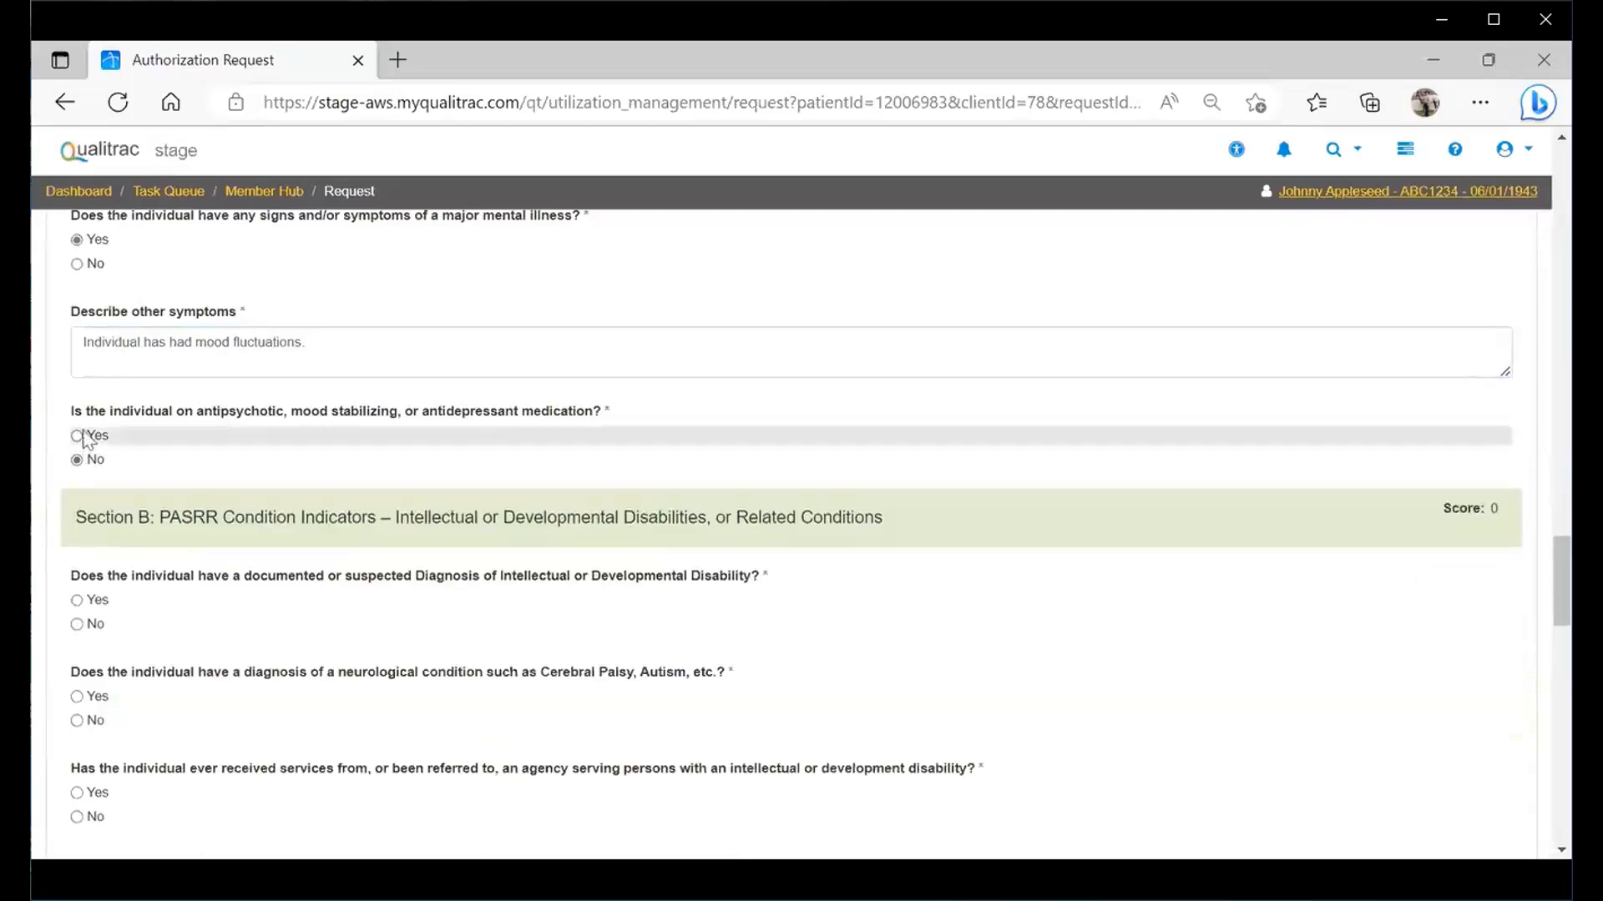
click(76, 436)
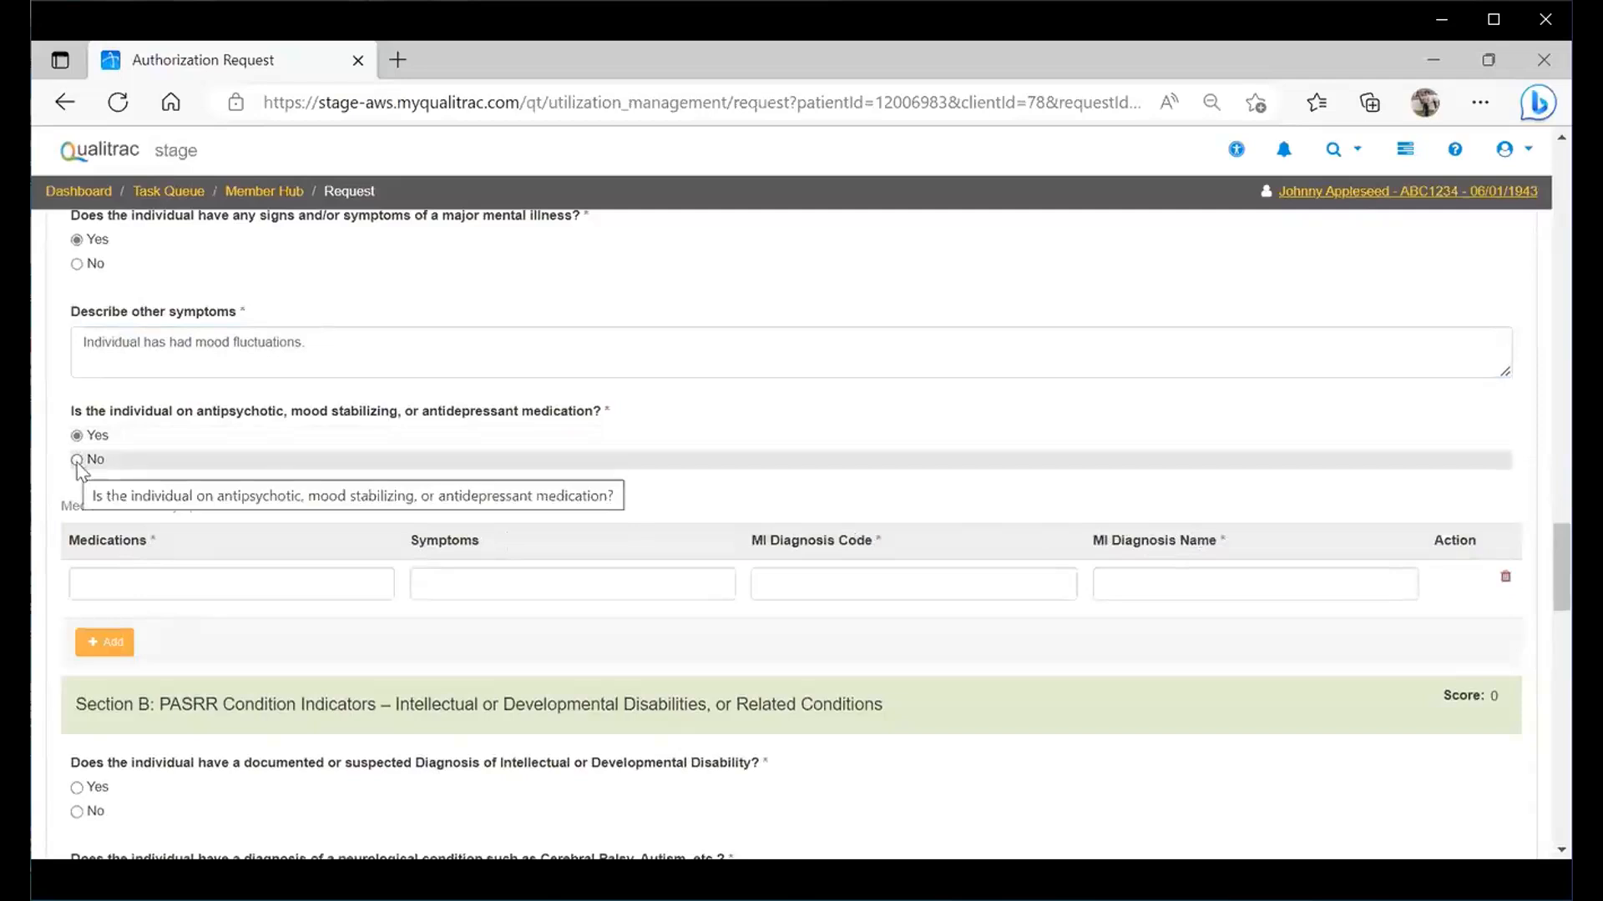
click(77, 460)
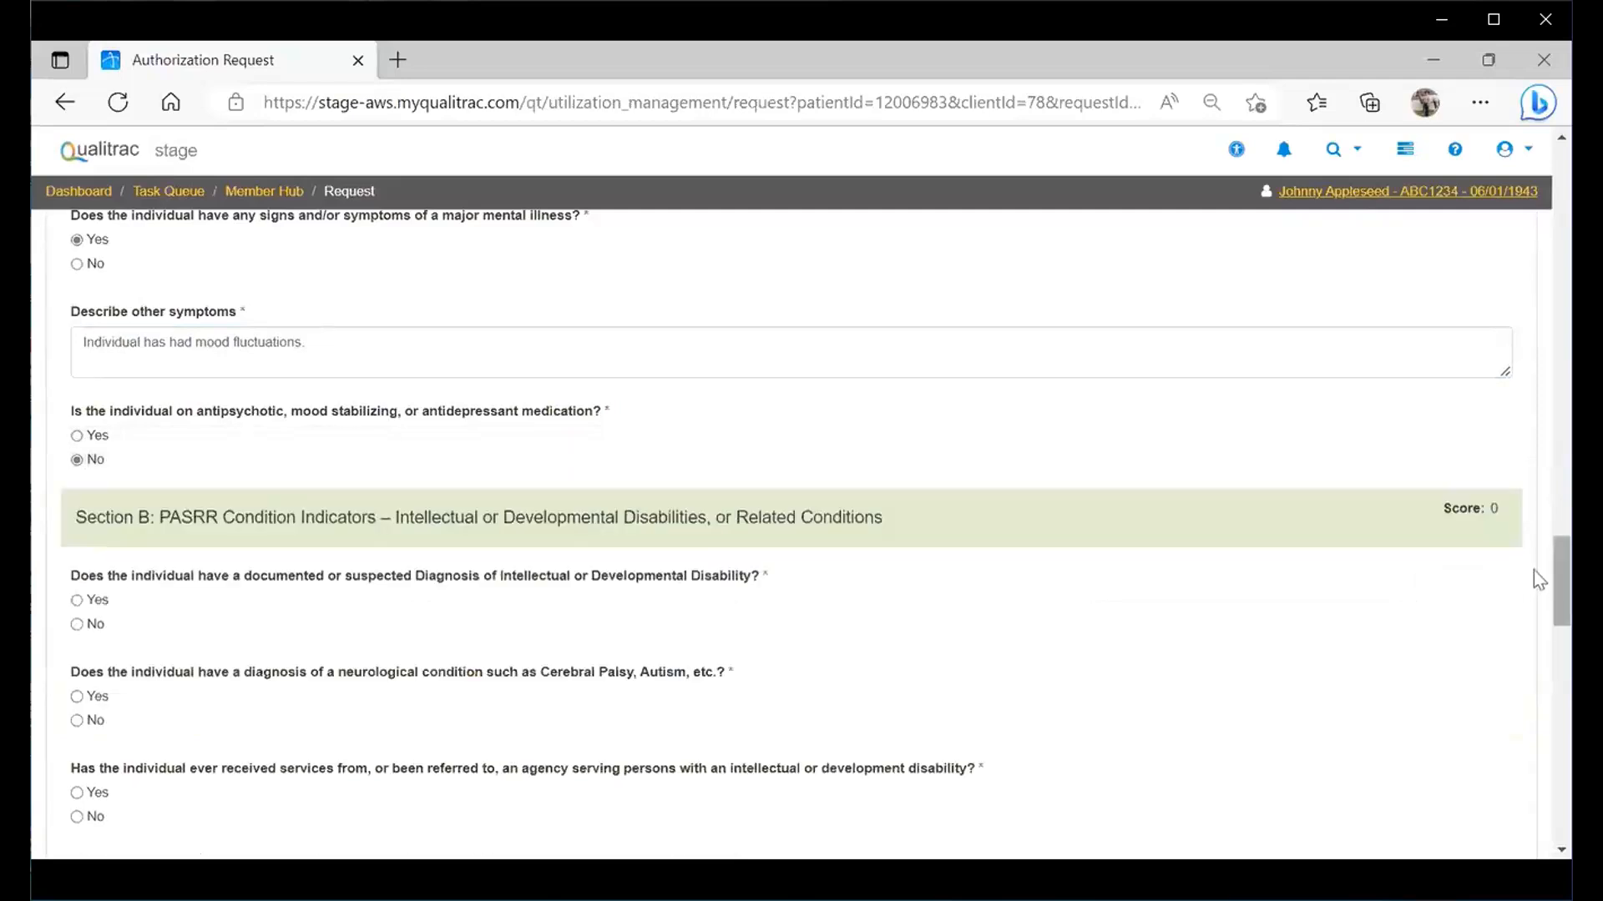
- Answer No to the intellectual disability, neurological condition, disability agency and brain injury questions
scroll(1534, 576, down, 3)
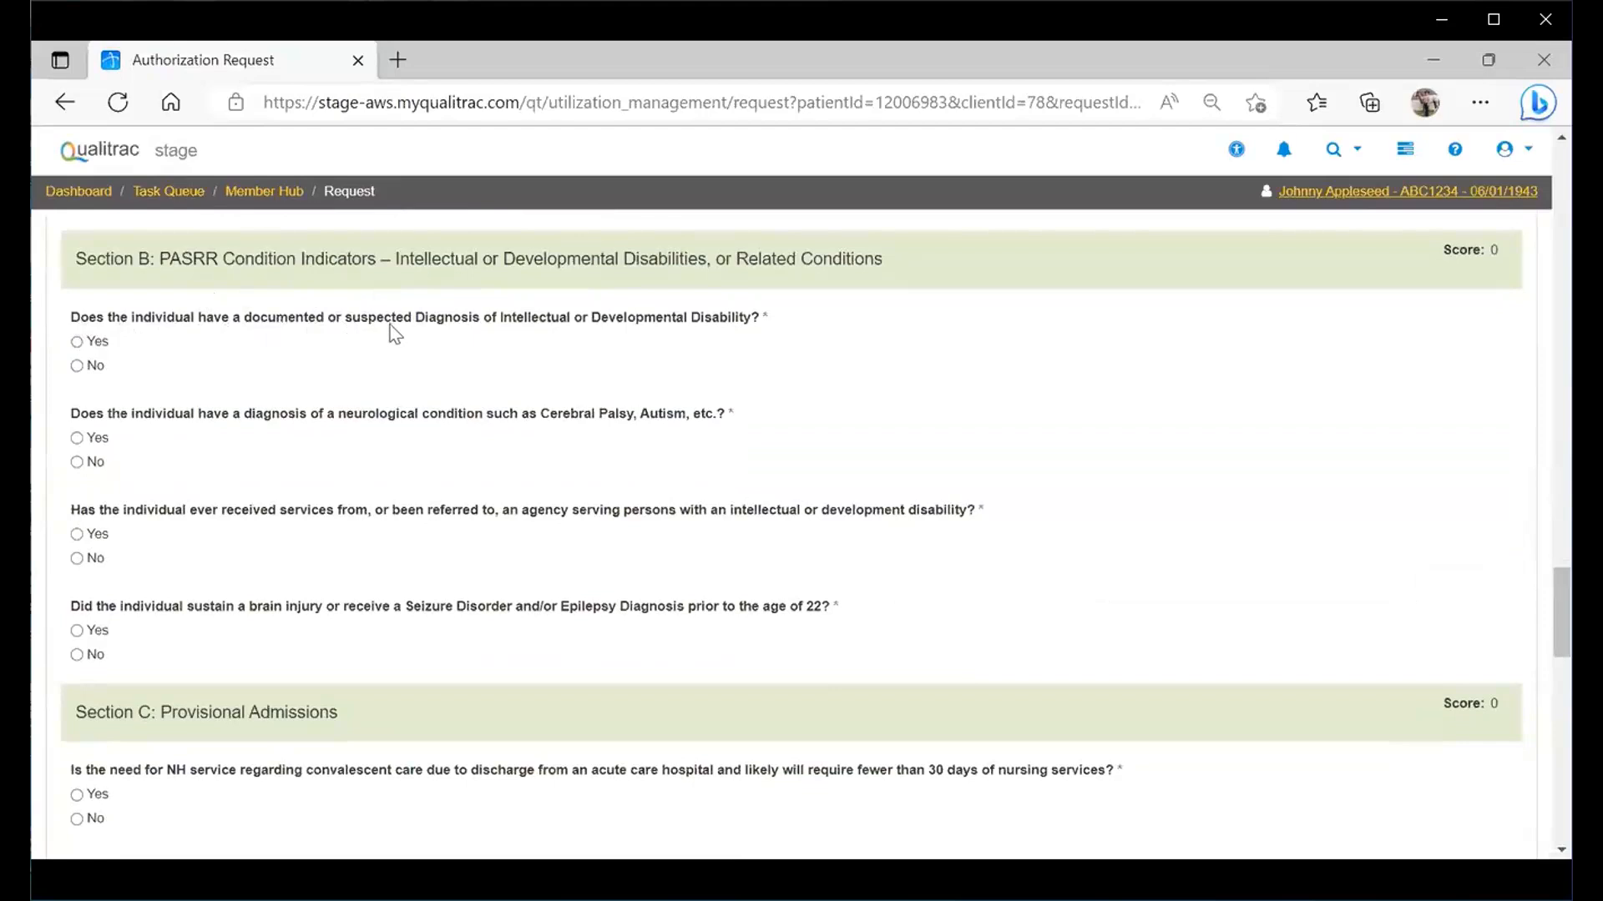
click(78, 366)
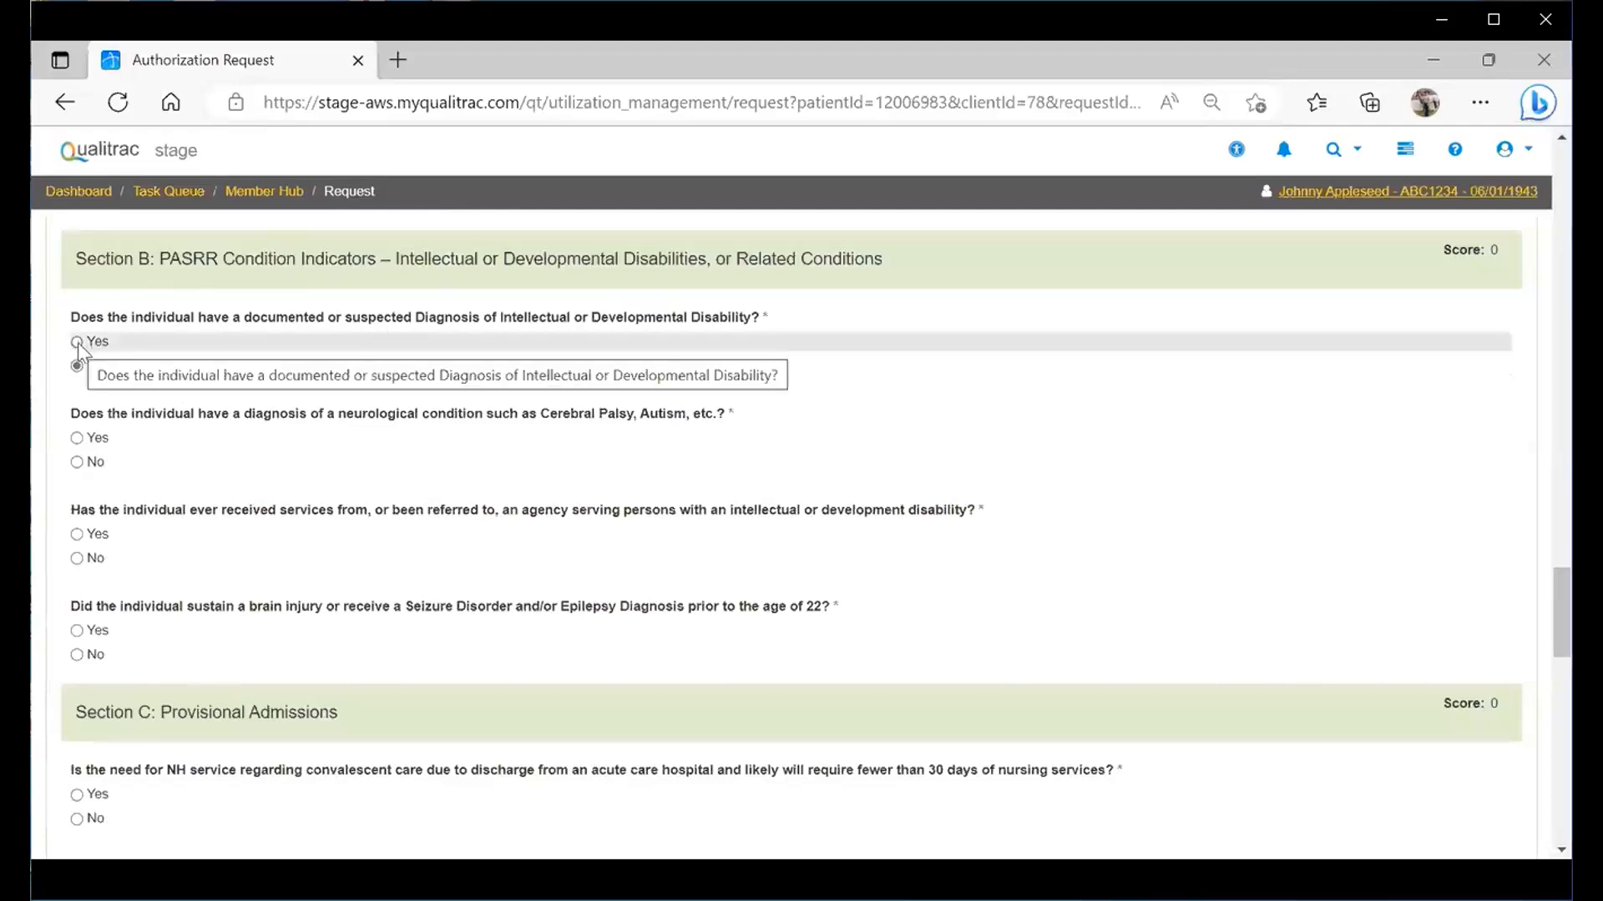
click(77, 342)
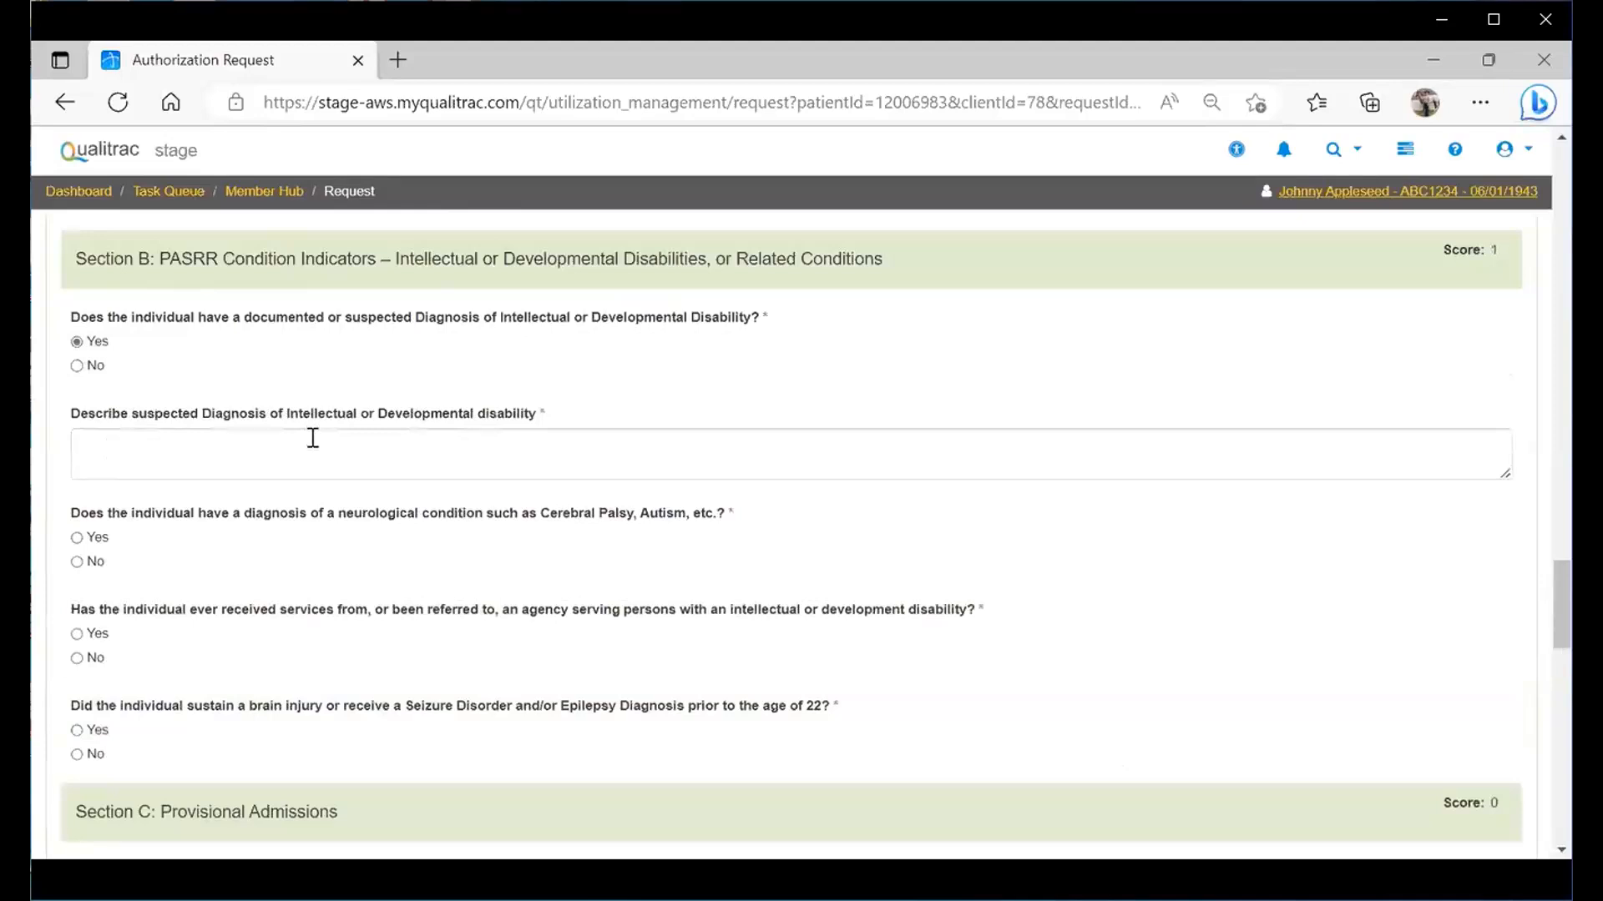
click(77, 366)
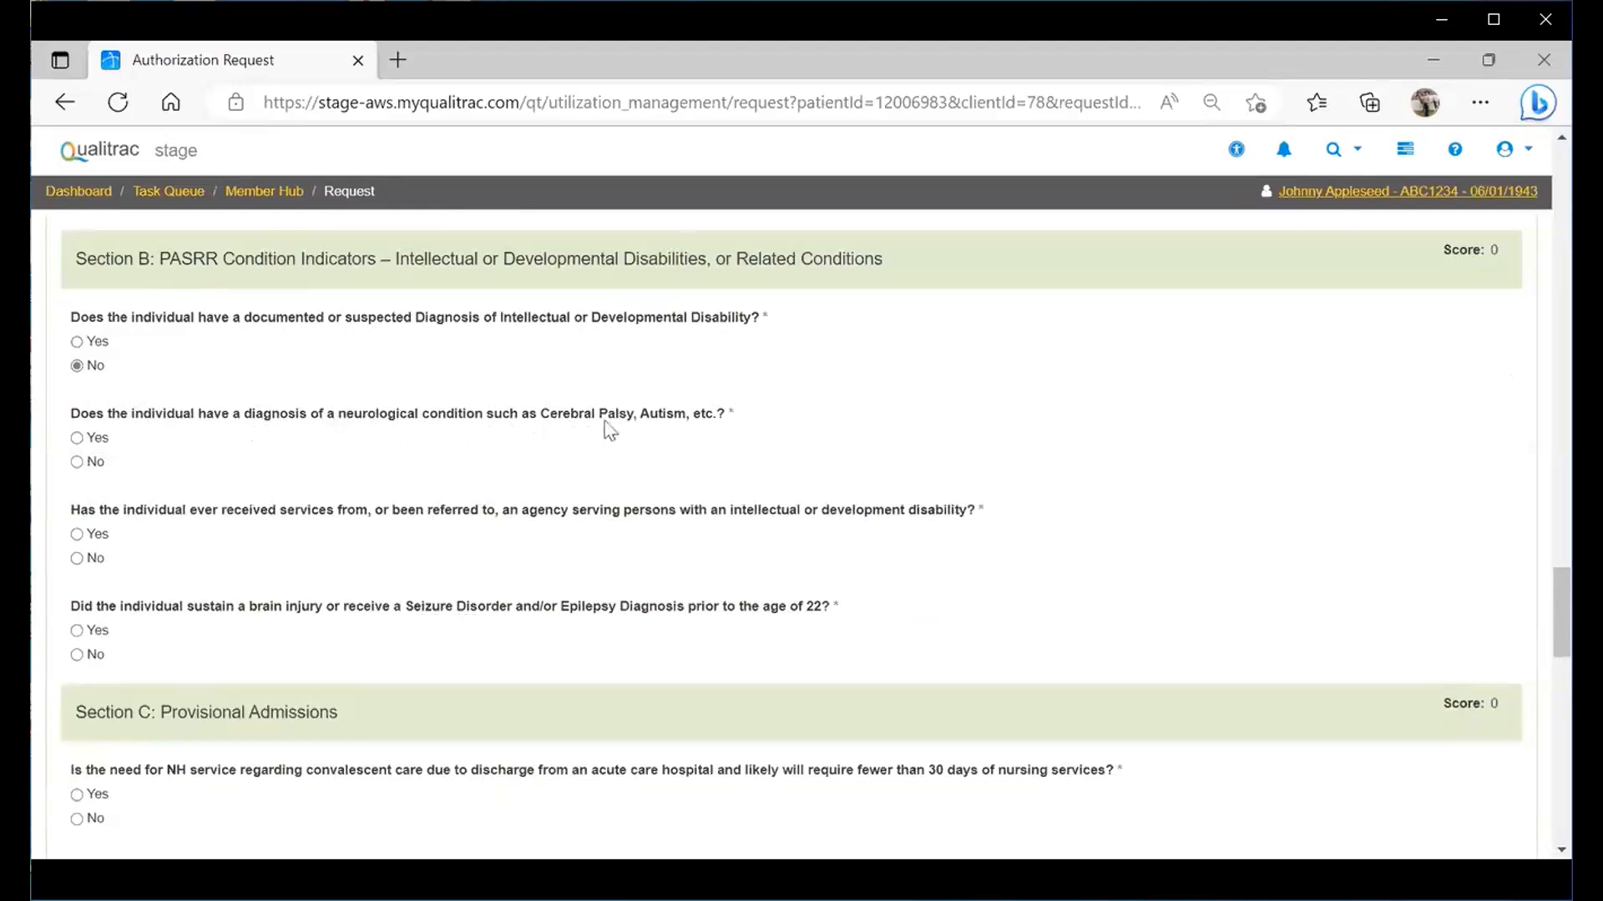
click(76, 464)
click(79, 559)
click(82, 655)
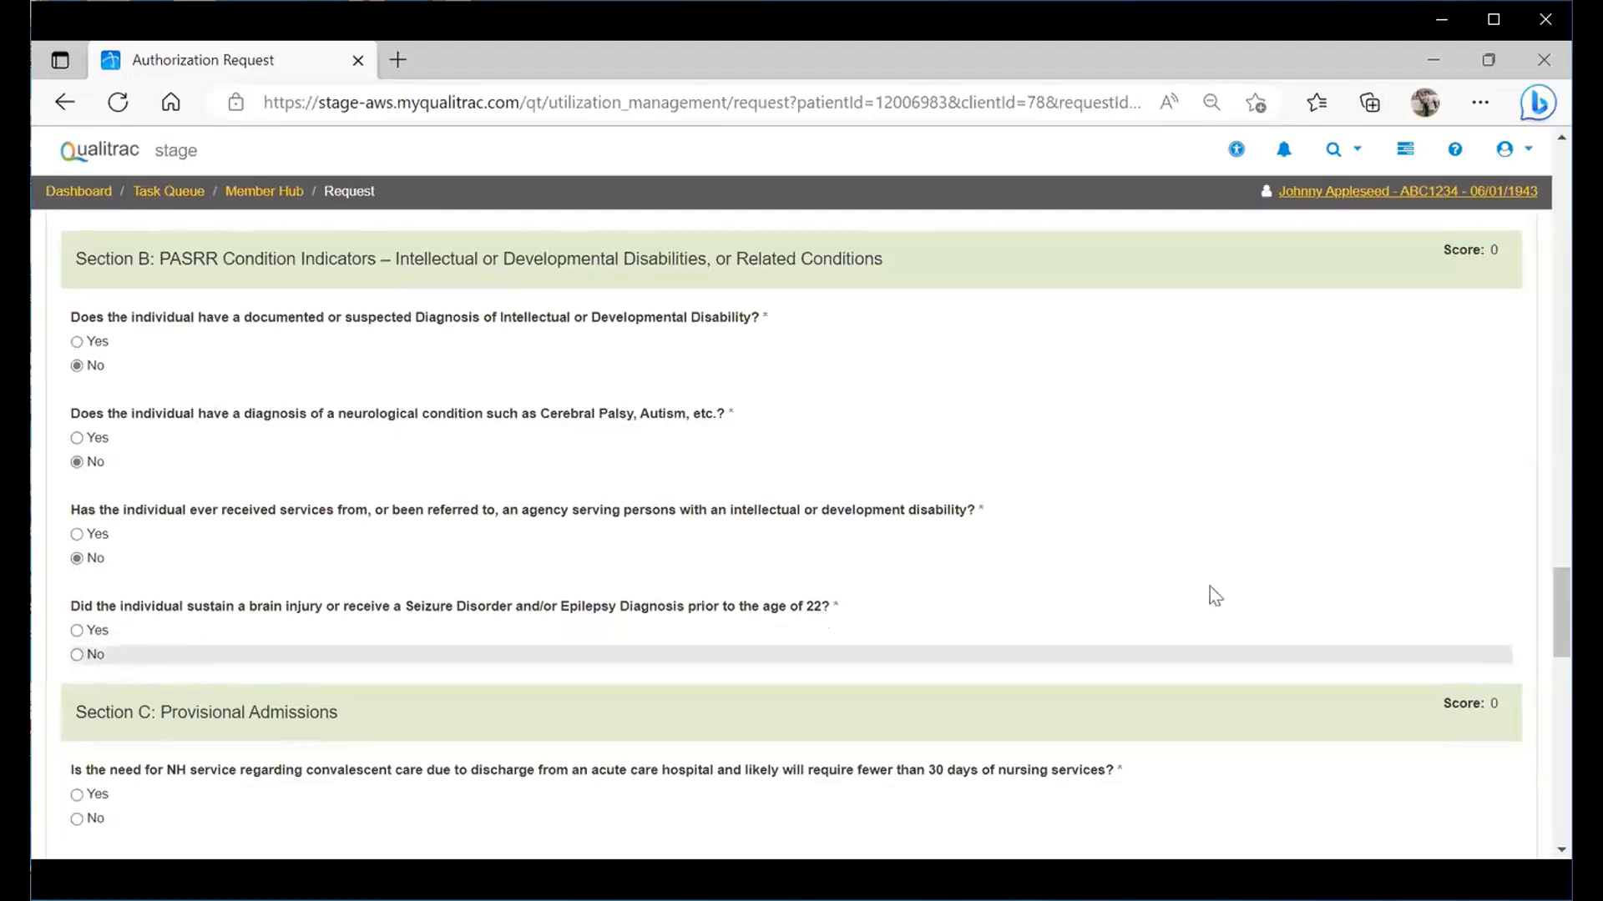
scroll(1538, 601, down, 1)
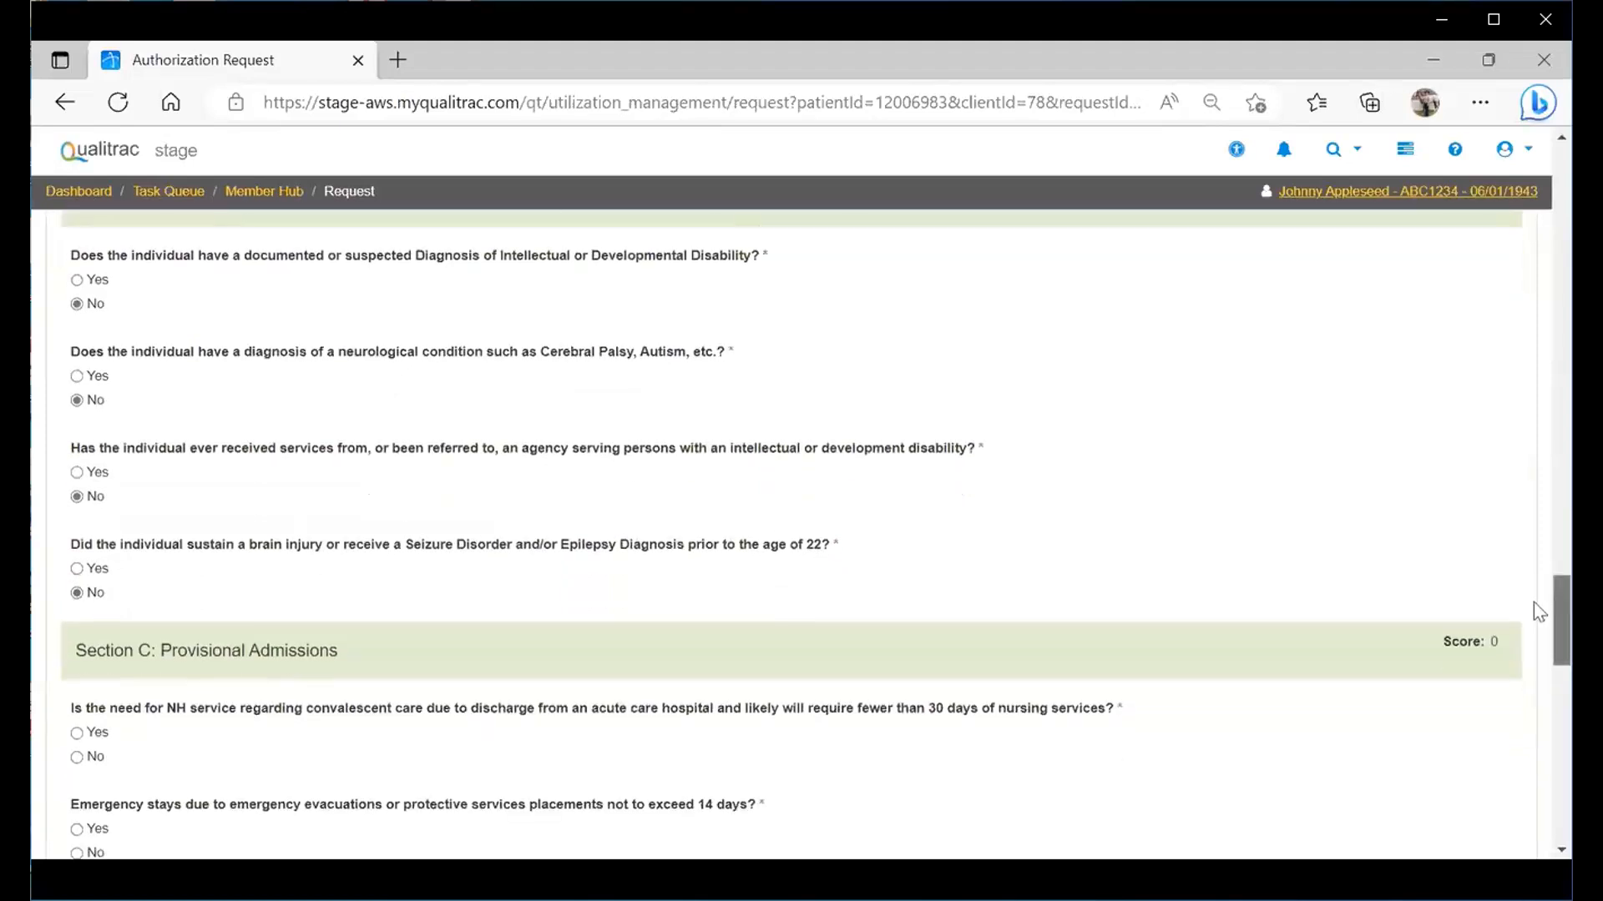
- Answer Yes to short convalescent care, describing 'Johnny is going for short term rehab post surgery'
scroll(1532, 617, down, 1)
scroll(1535, 649, down, 1)
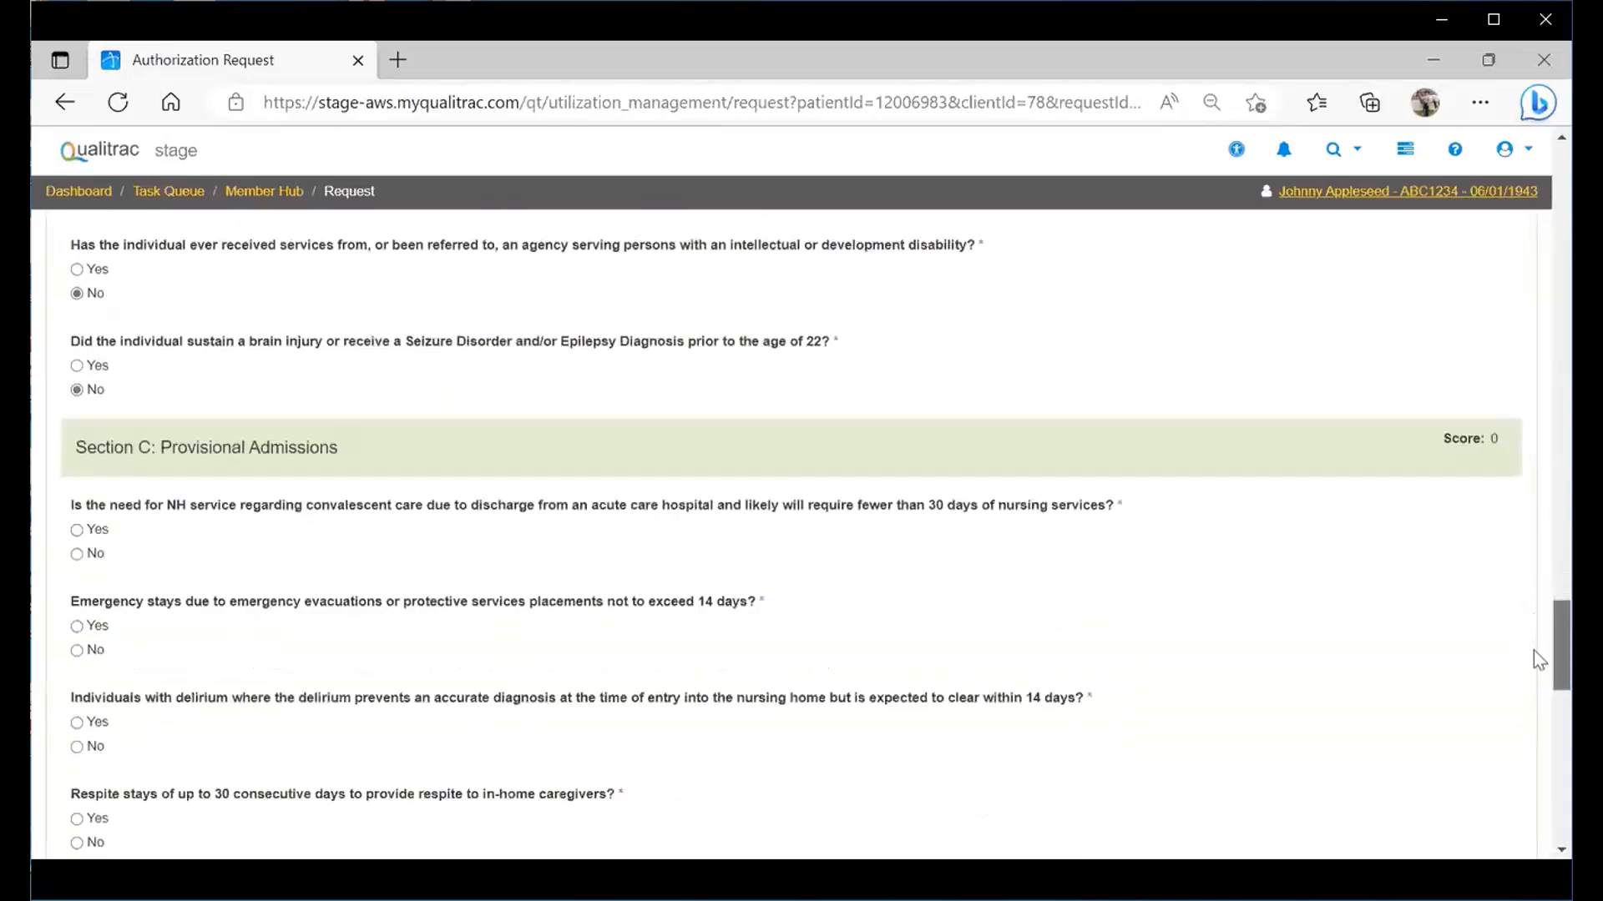
scroll(740, 350, down, 1)
scroll(267, 285, down, 1)
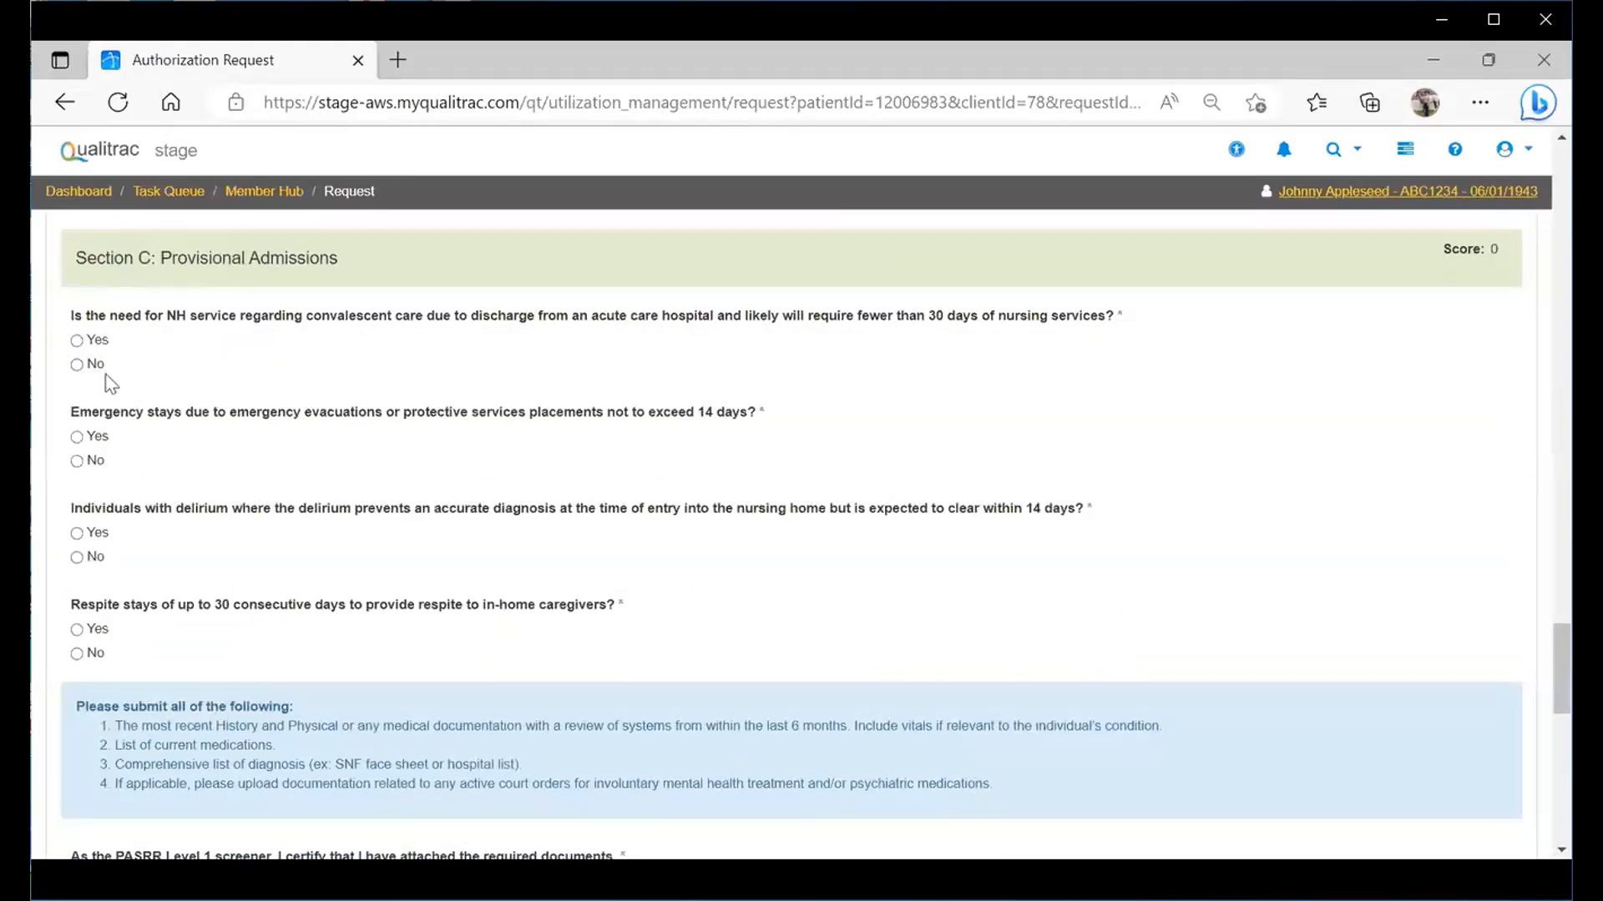
click(77, 341)
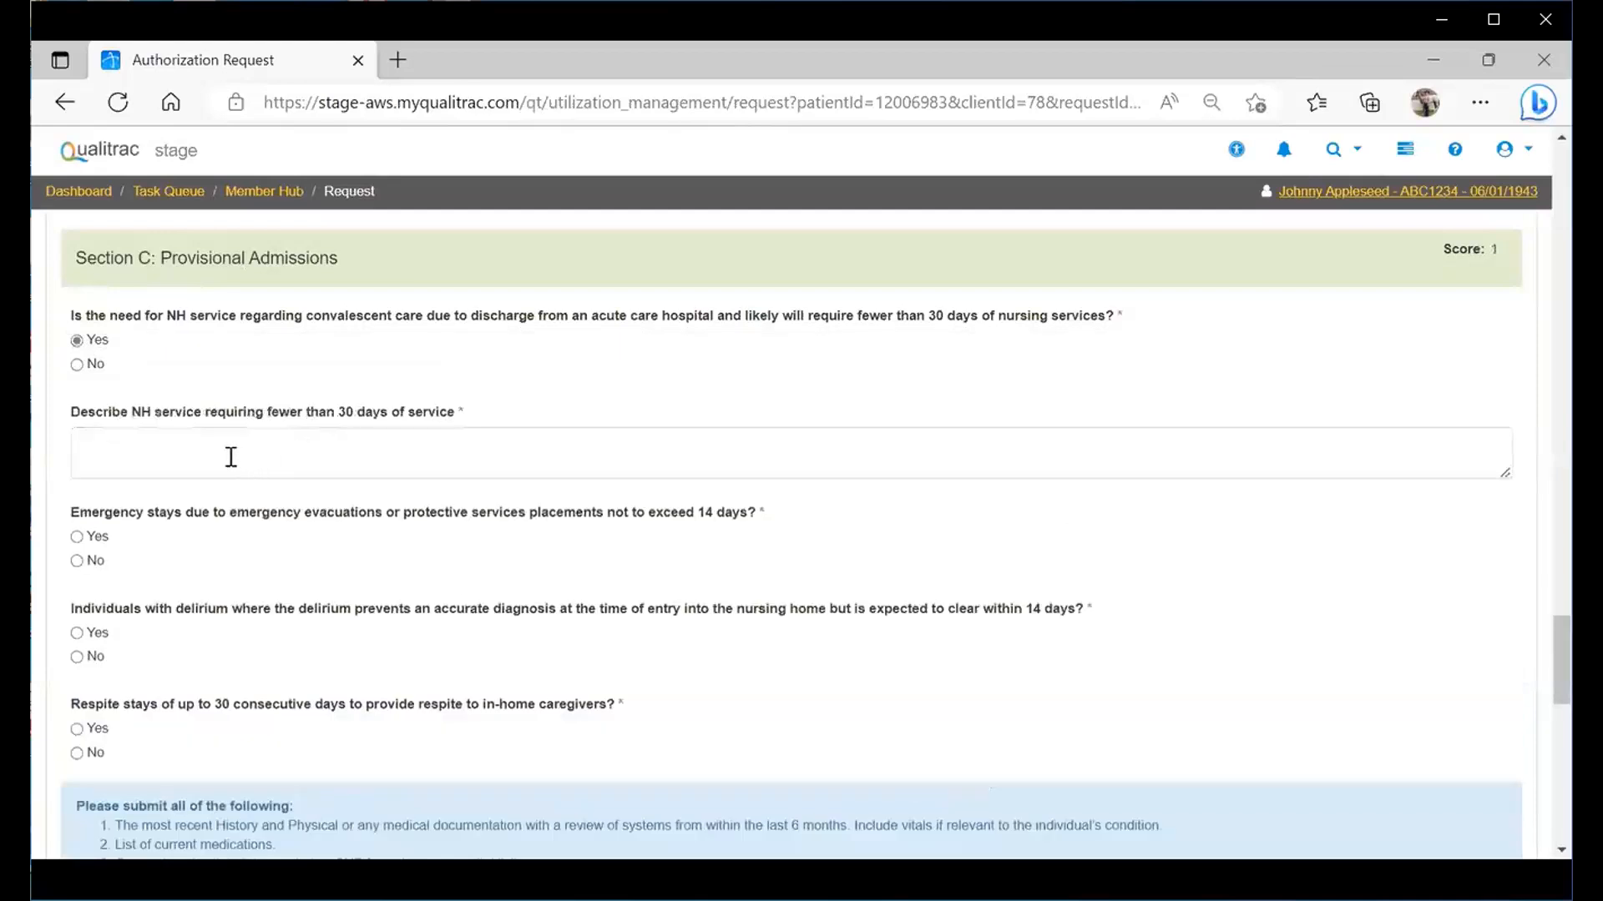
click(197, 455)
text(Johnny )
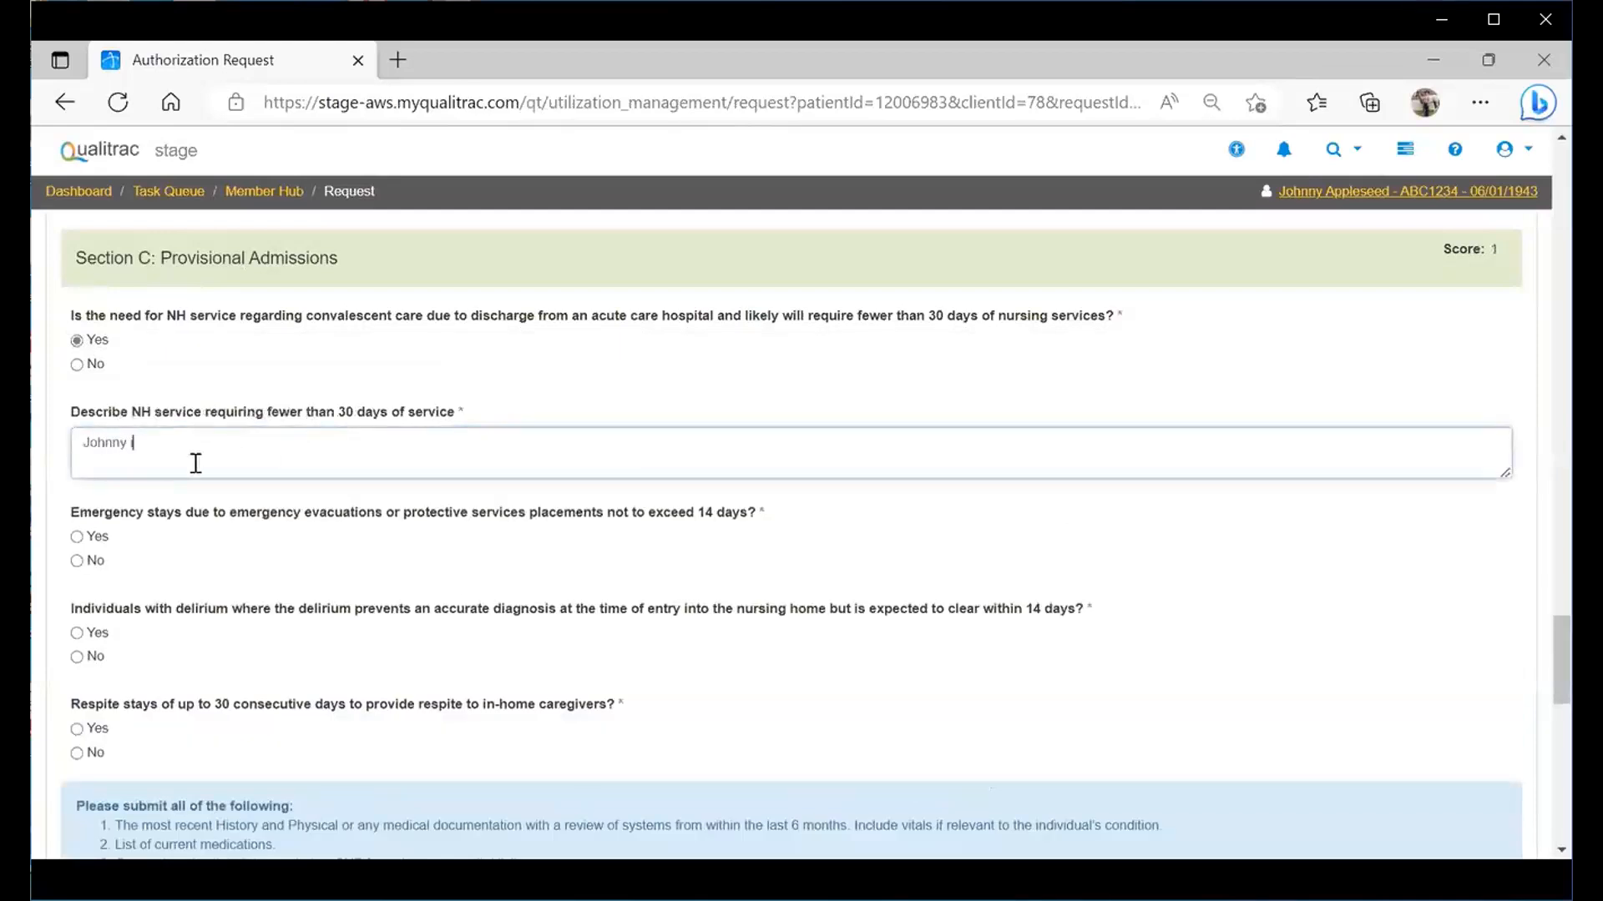
text(is going for short term rehab po)
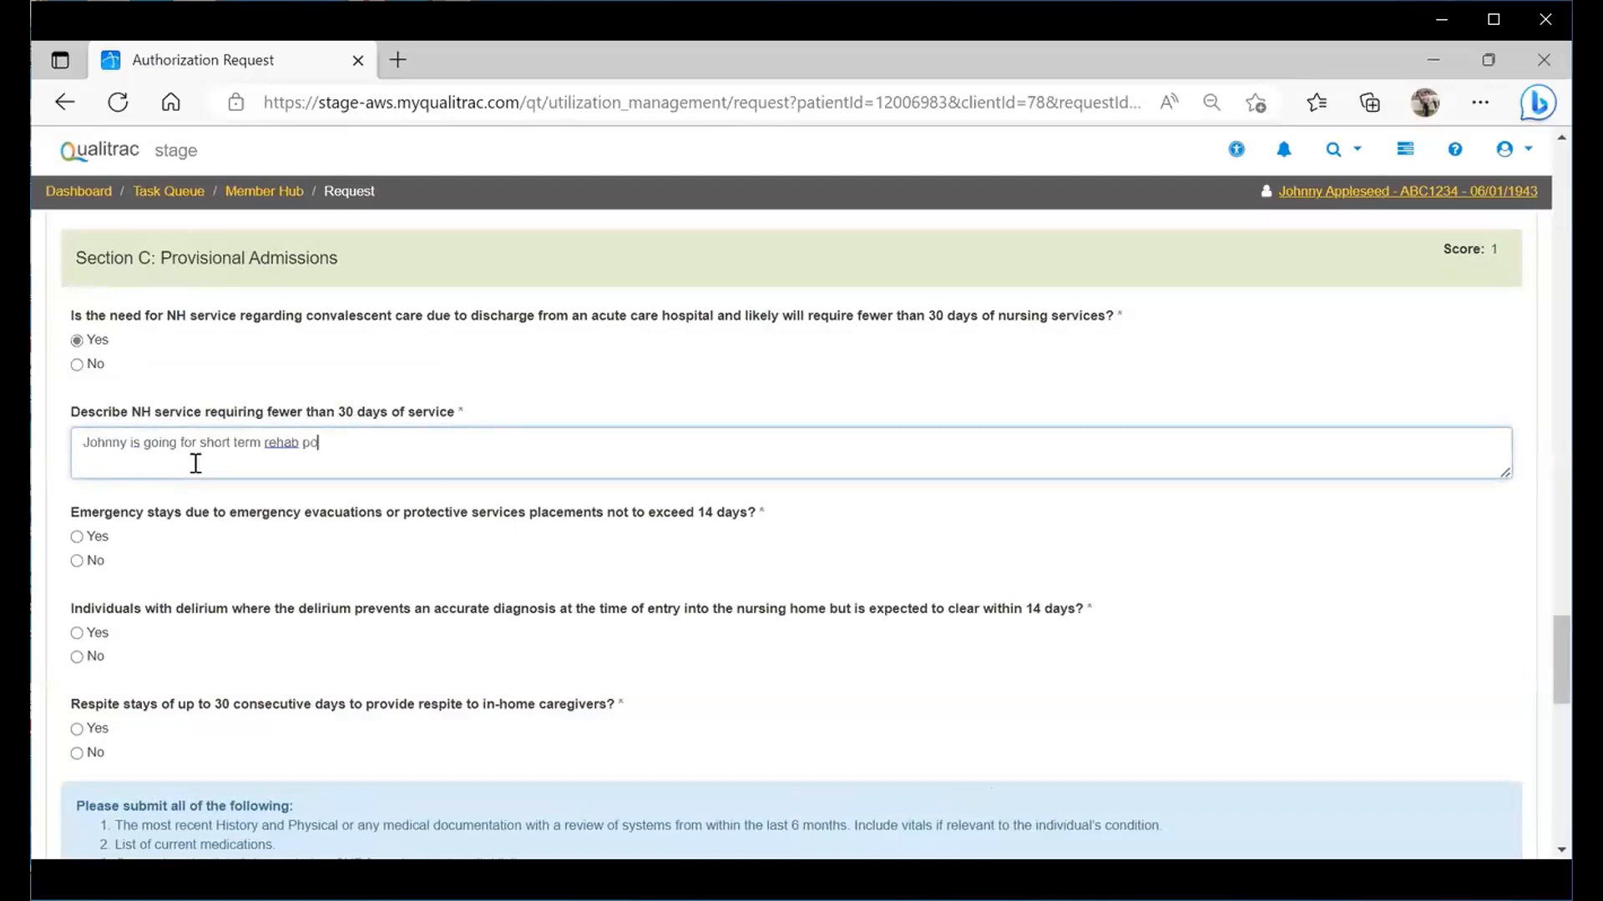
text(st surgery)
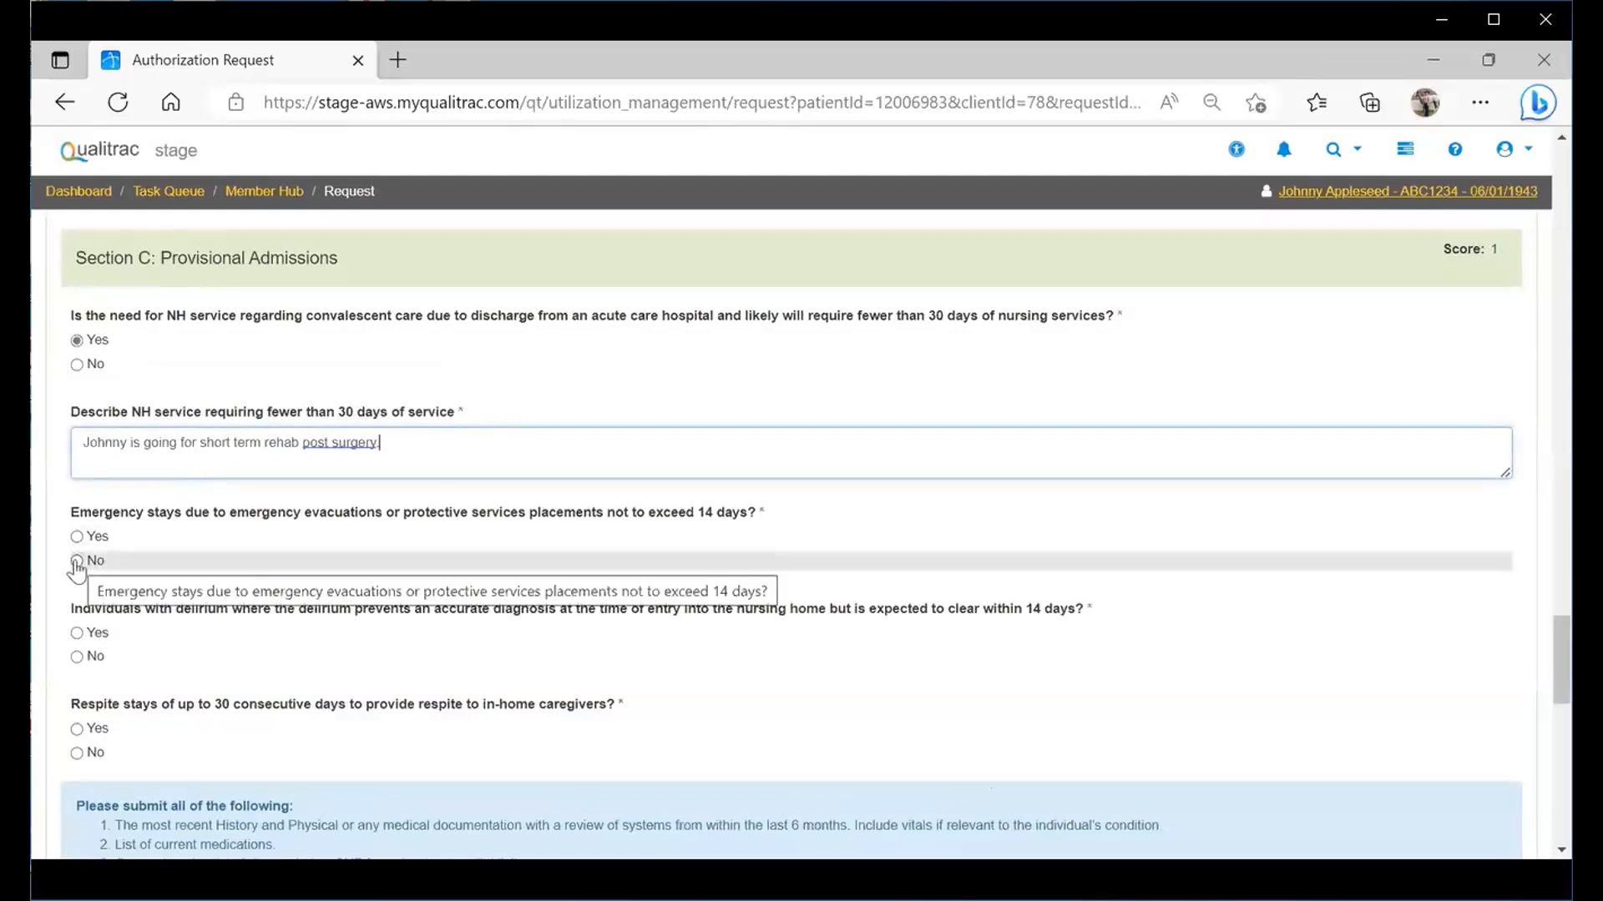
- Answer No to the emergency, delirium and respite stay questions
click(77, 561)
click(77, 657)
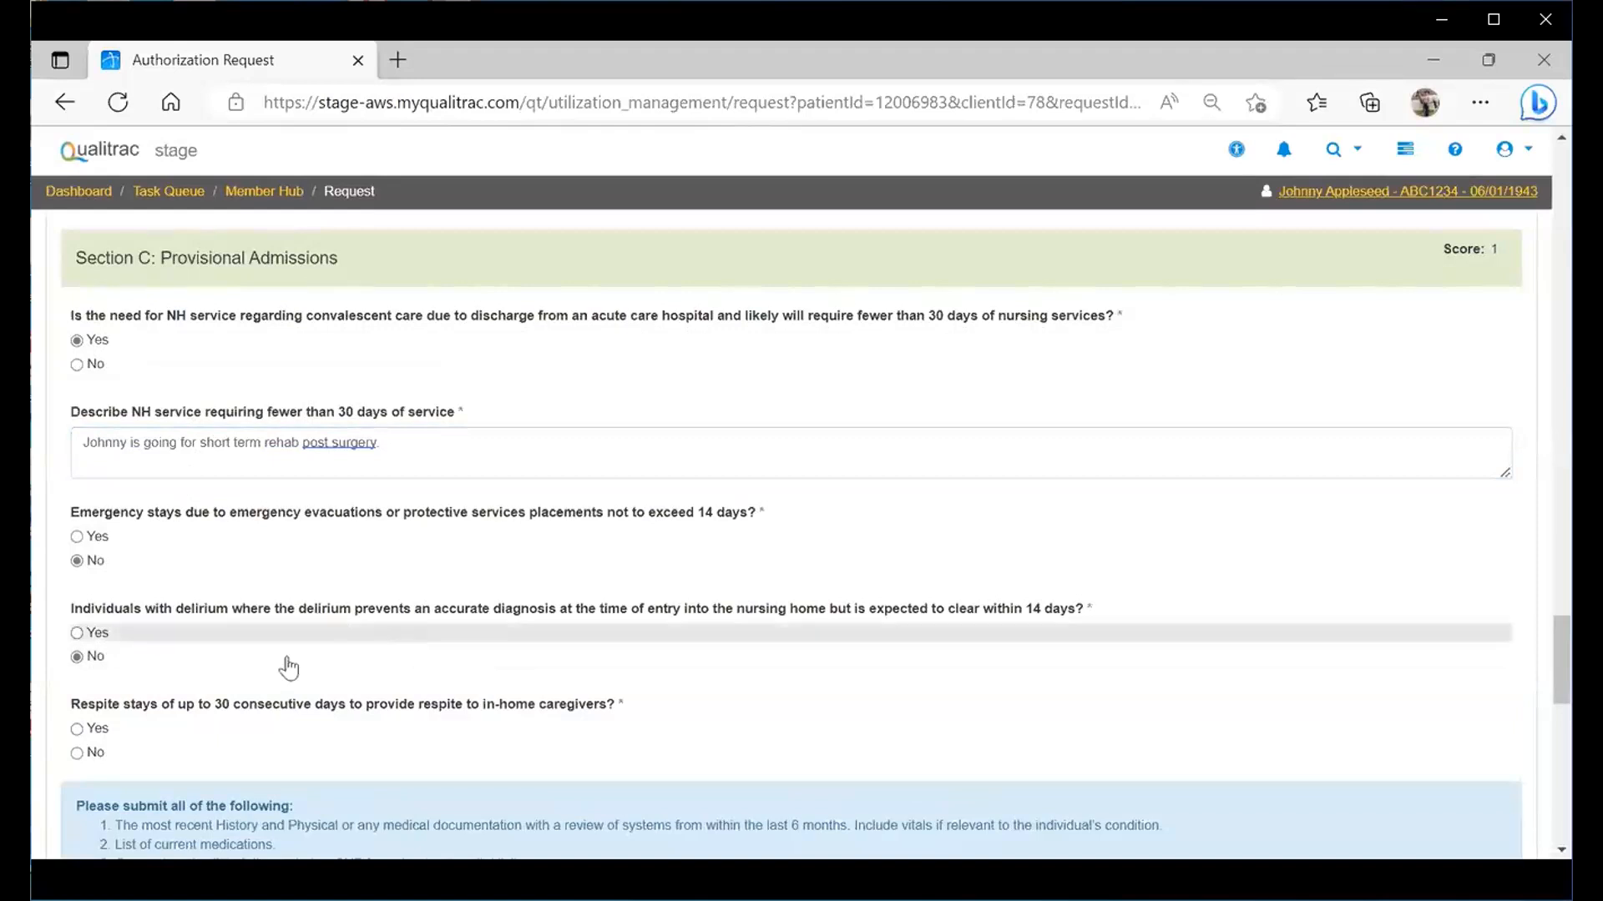
click(78, 753)
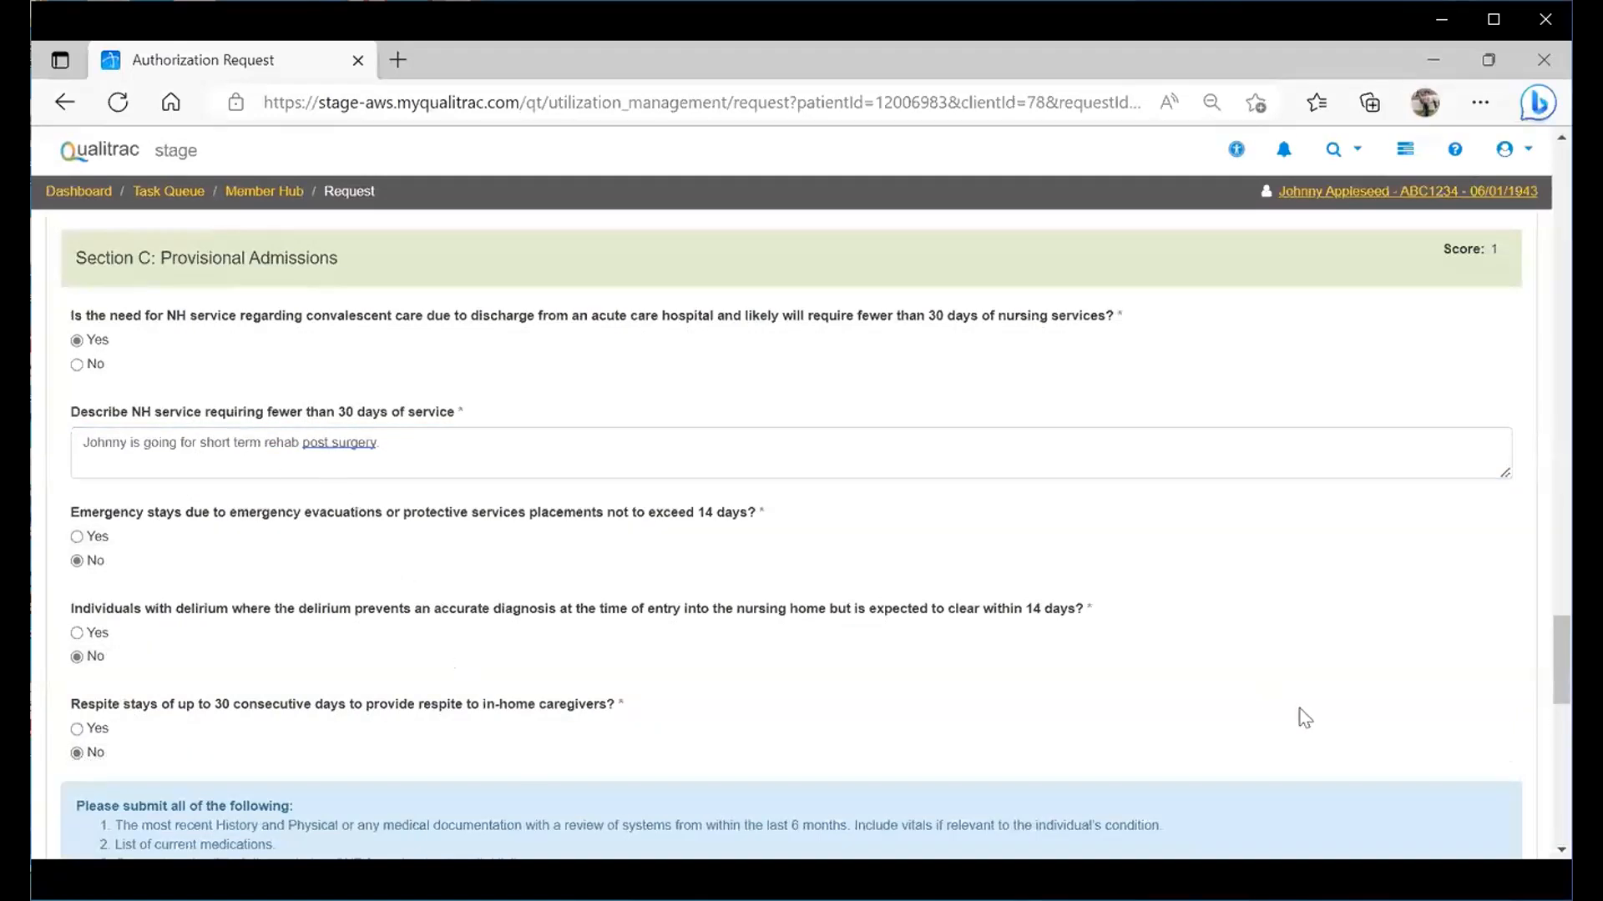
scroll(1534, 664, down, 3)
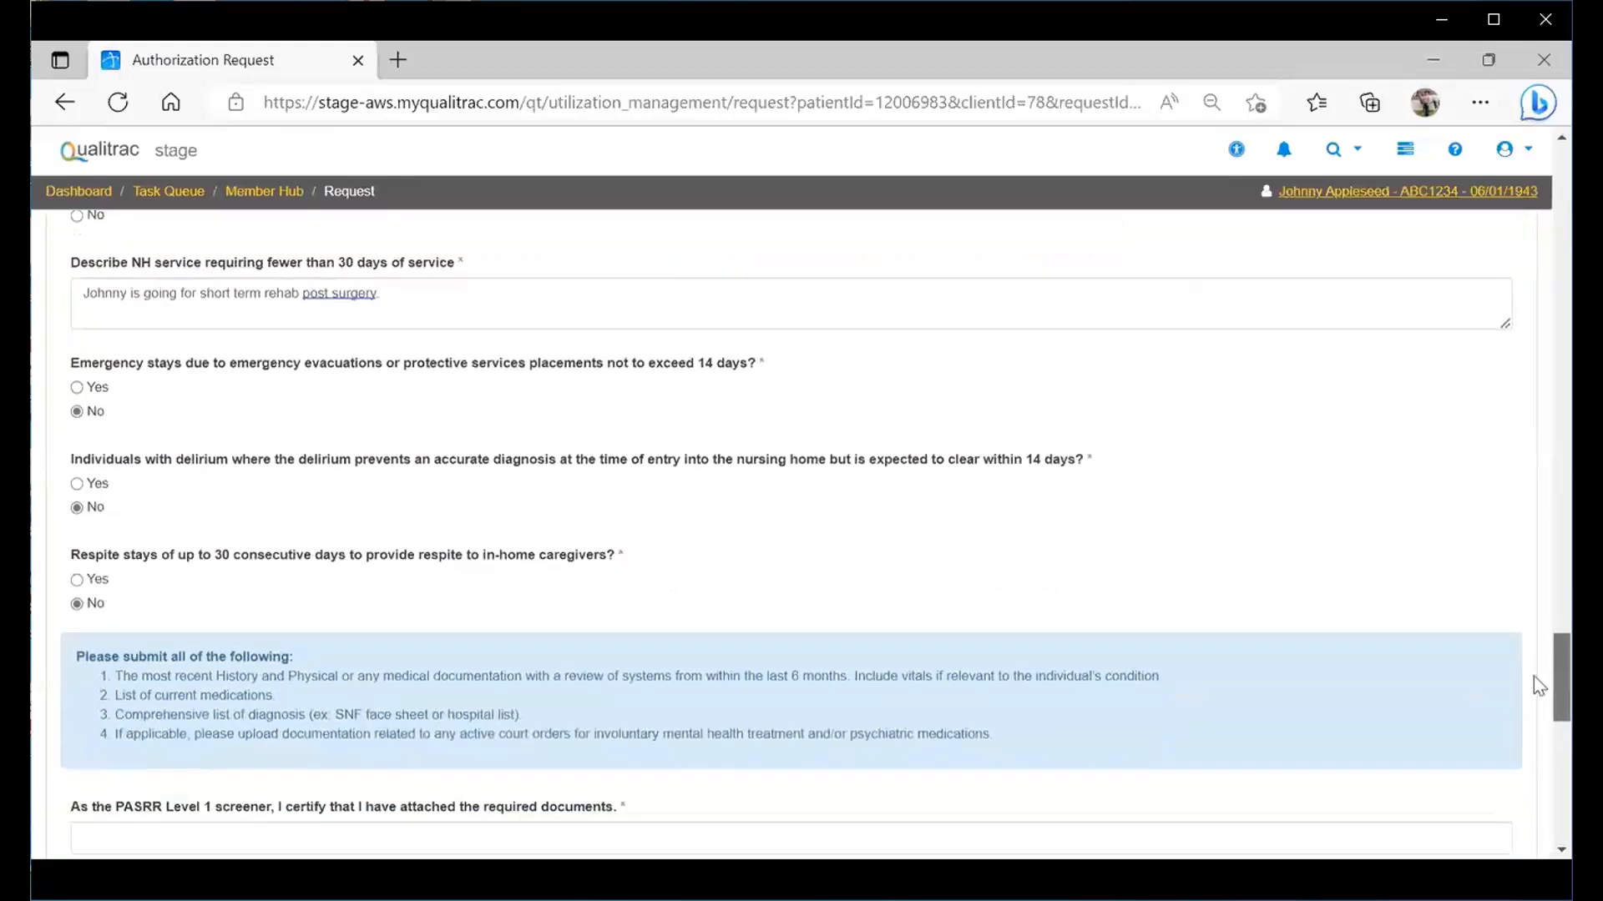
- Fill the screener's attached-documents certification with the saved full name from autofill
scroll(1534, 693, down, 4)
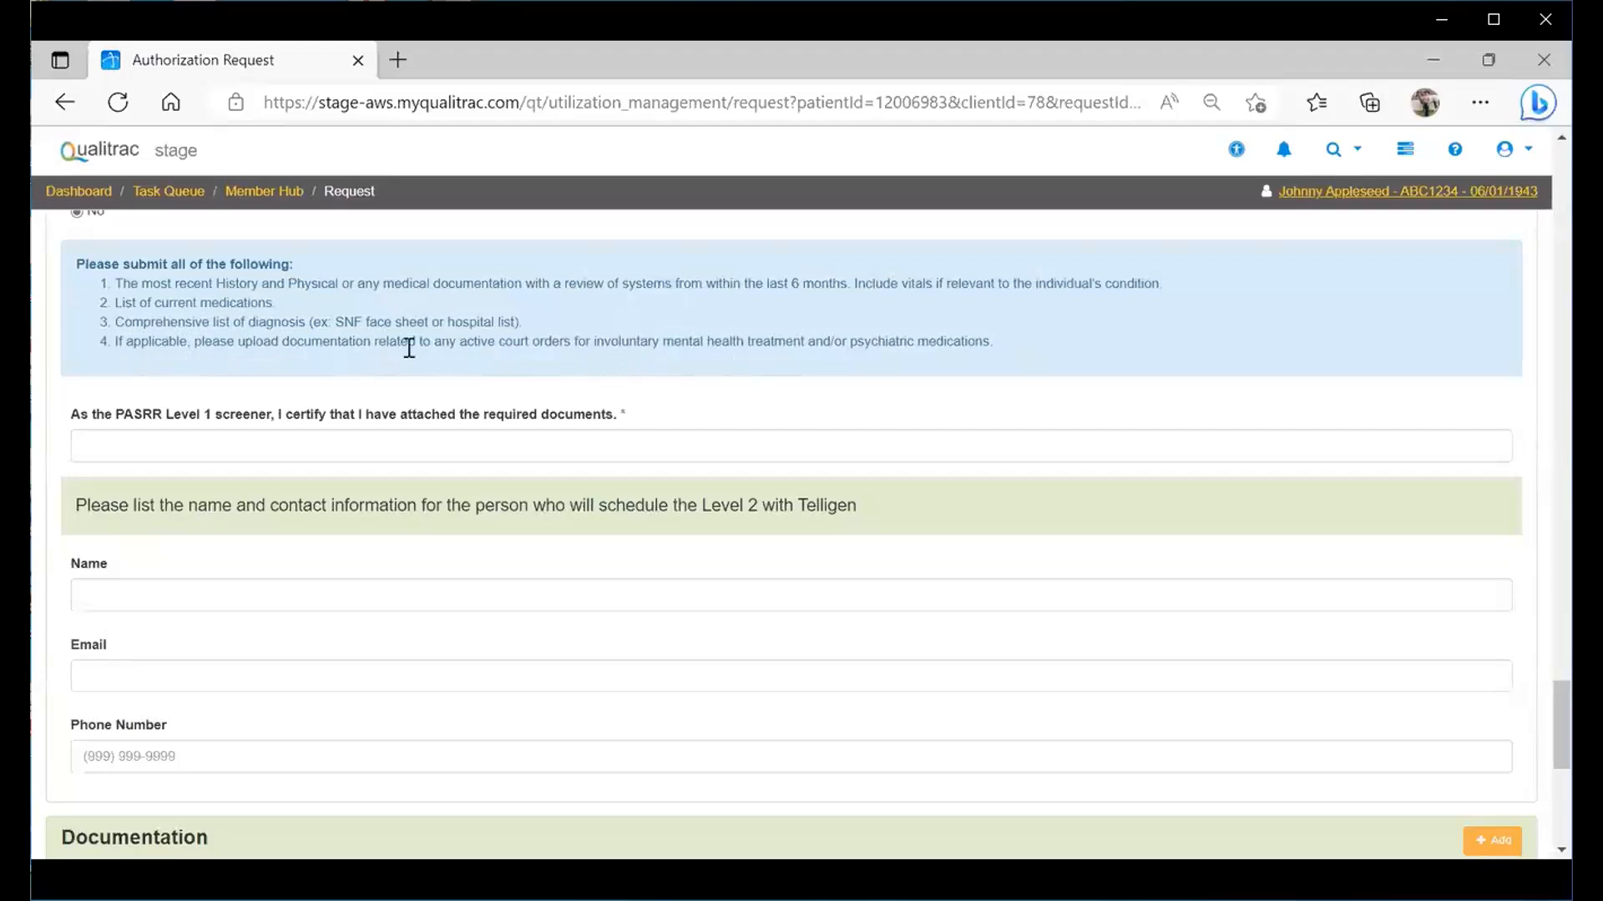
click(117, 440)
click(126, 526)
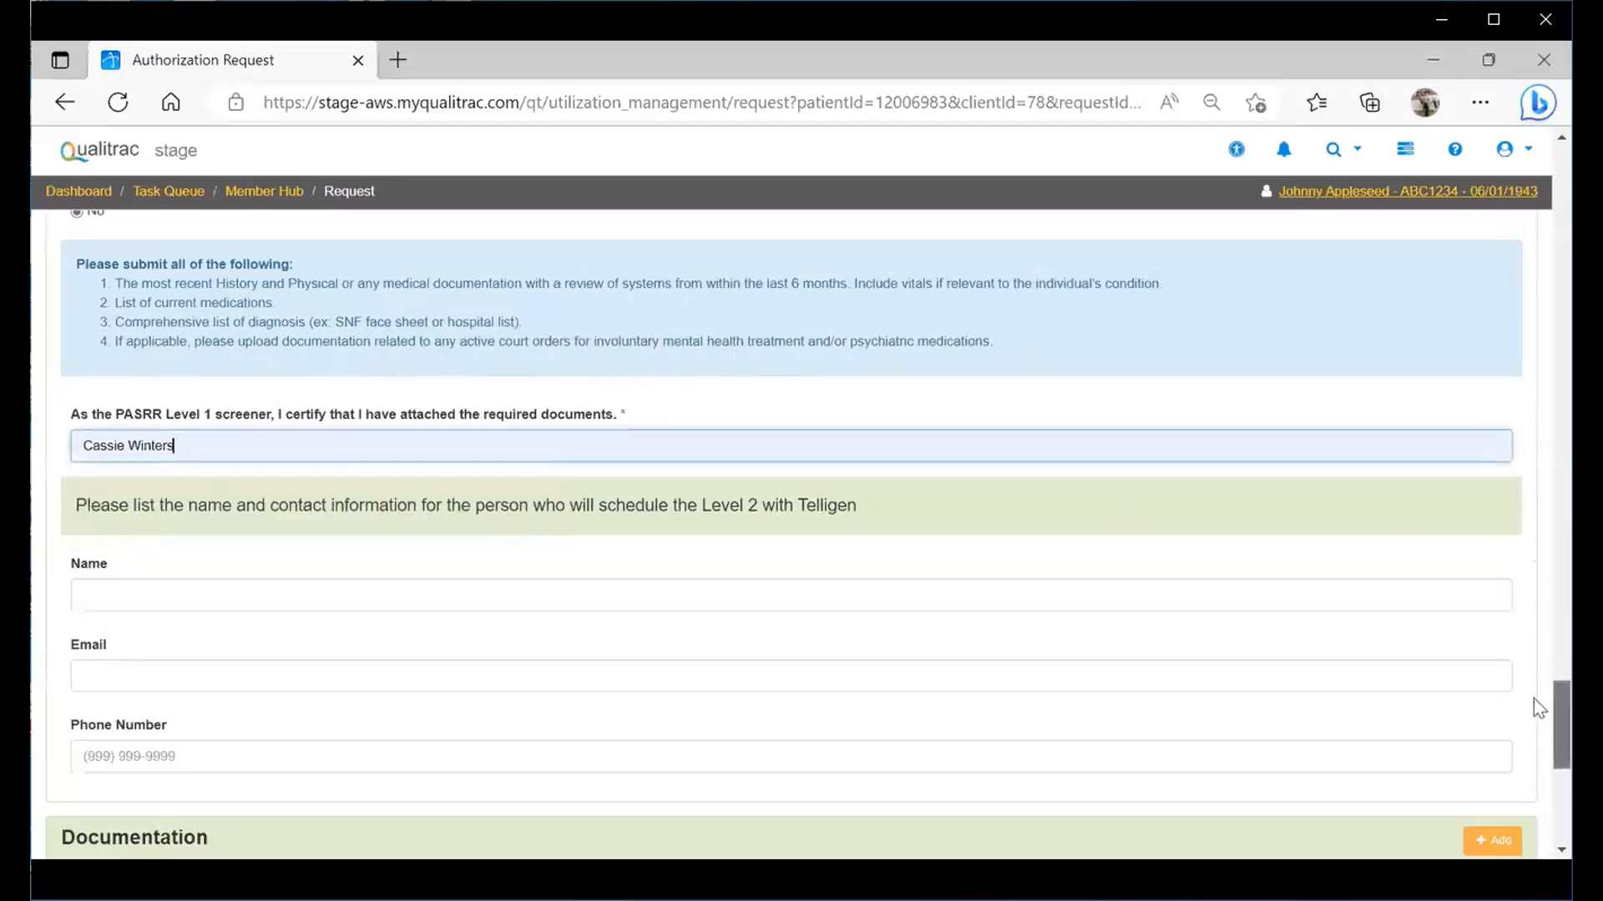
- Bring up the File Upload dialog from the Documentation table's Add button
scroll(1534, 704, down, 2)
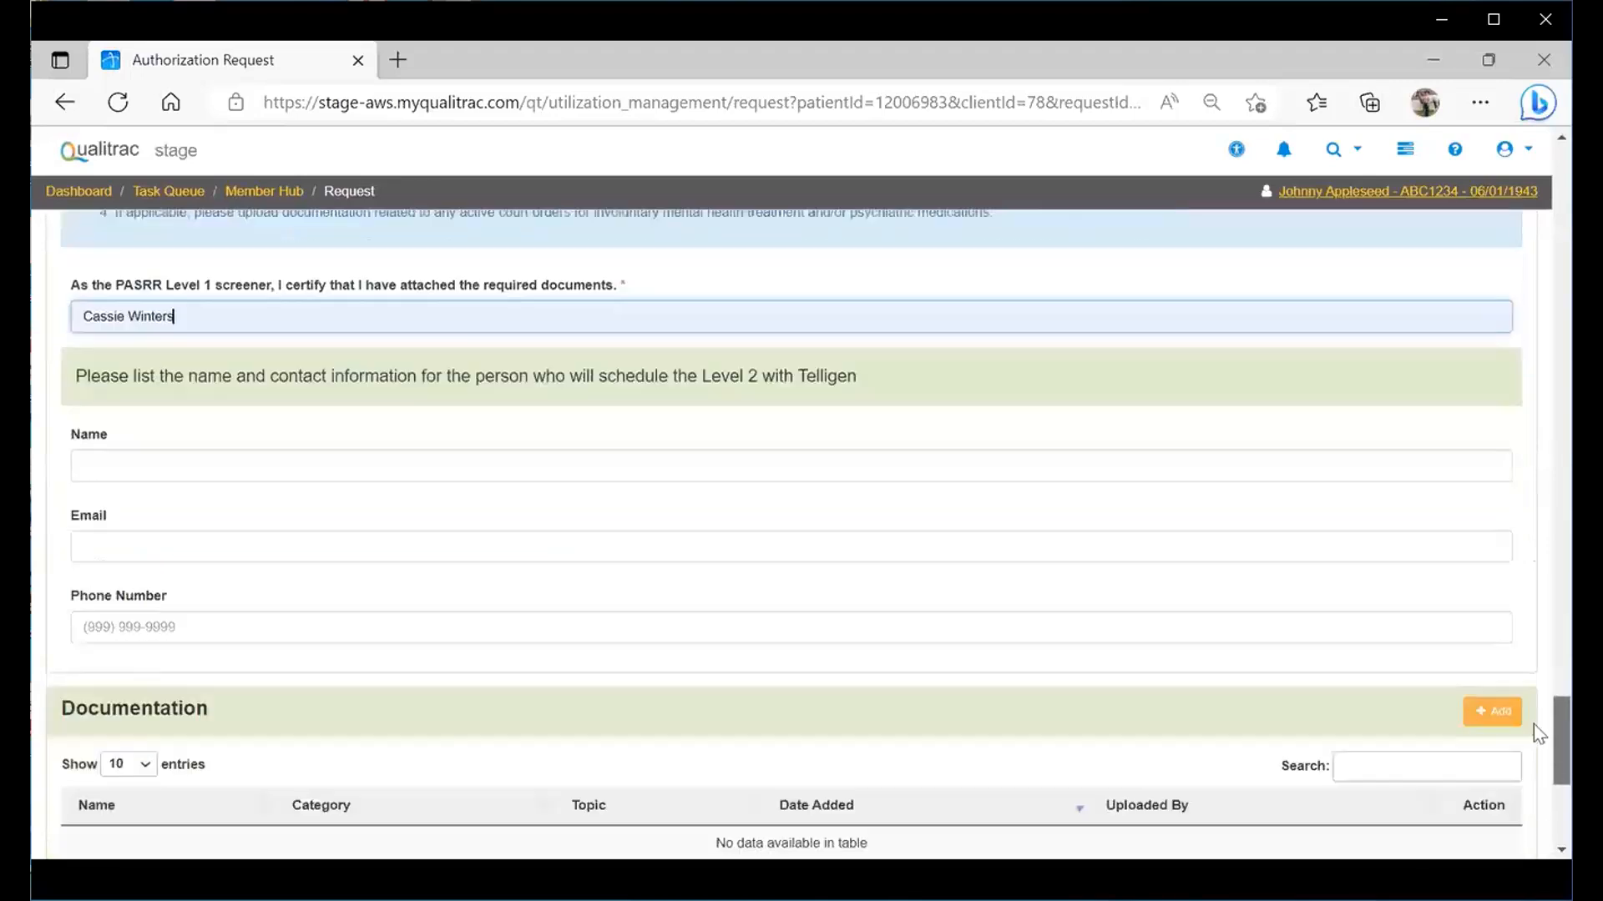
scroll(1534, 725, down, 2)
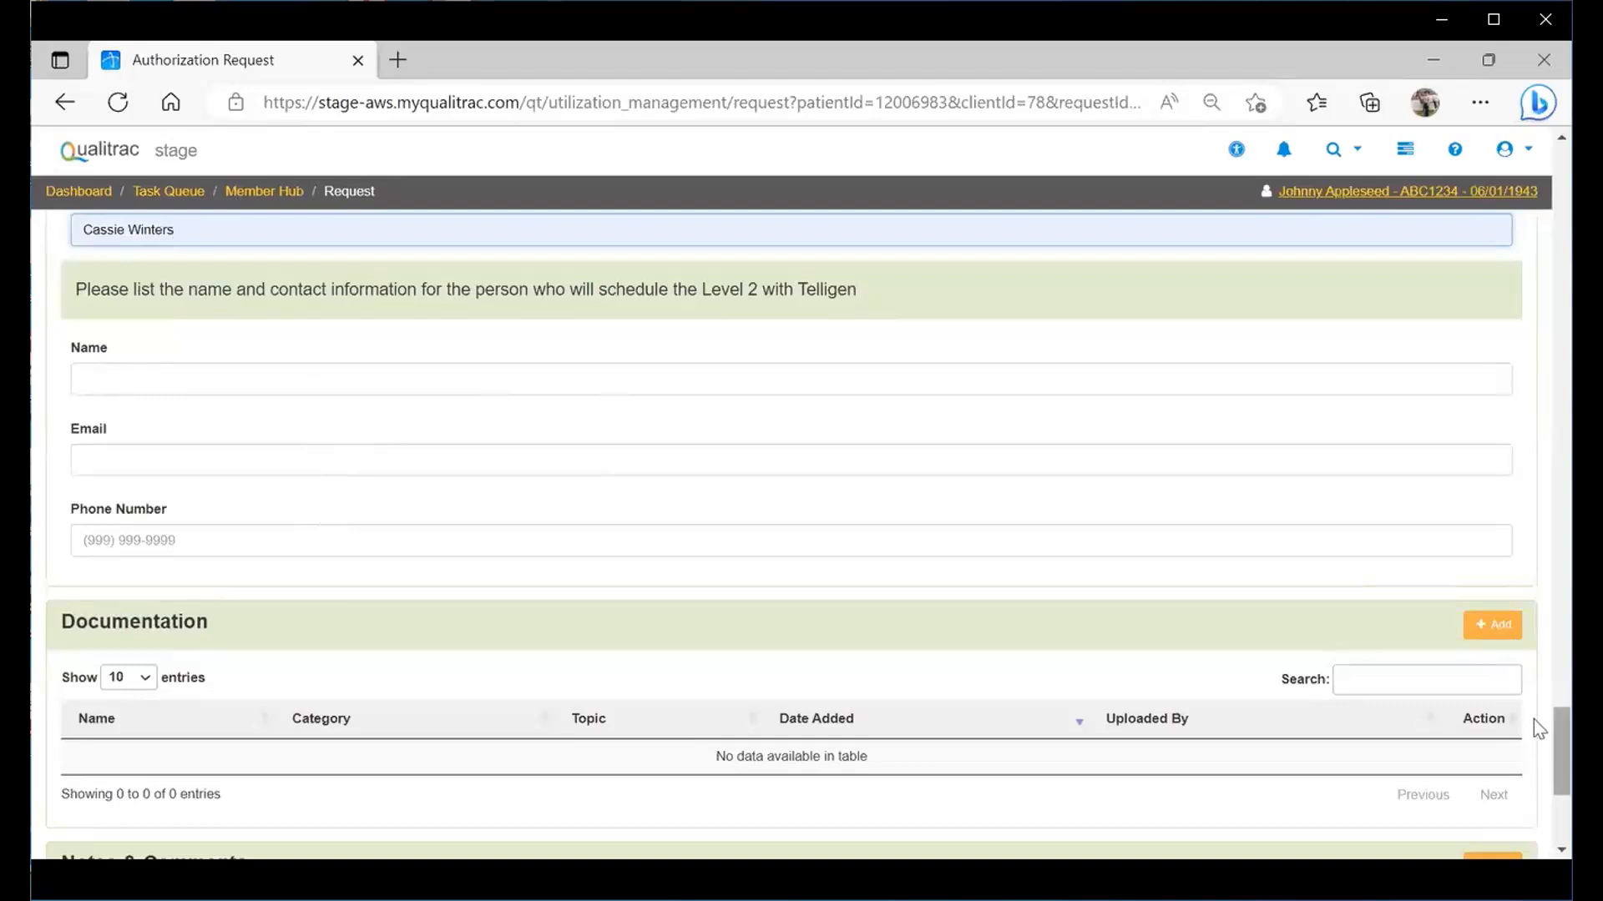
scroll(1535, 723, down, 1)
scroll(1534, 735, down, 3)
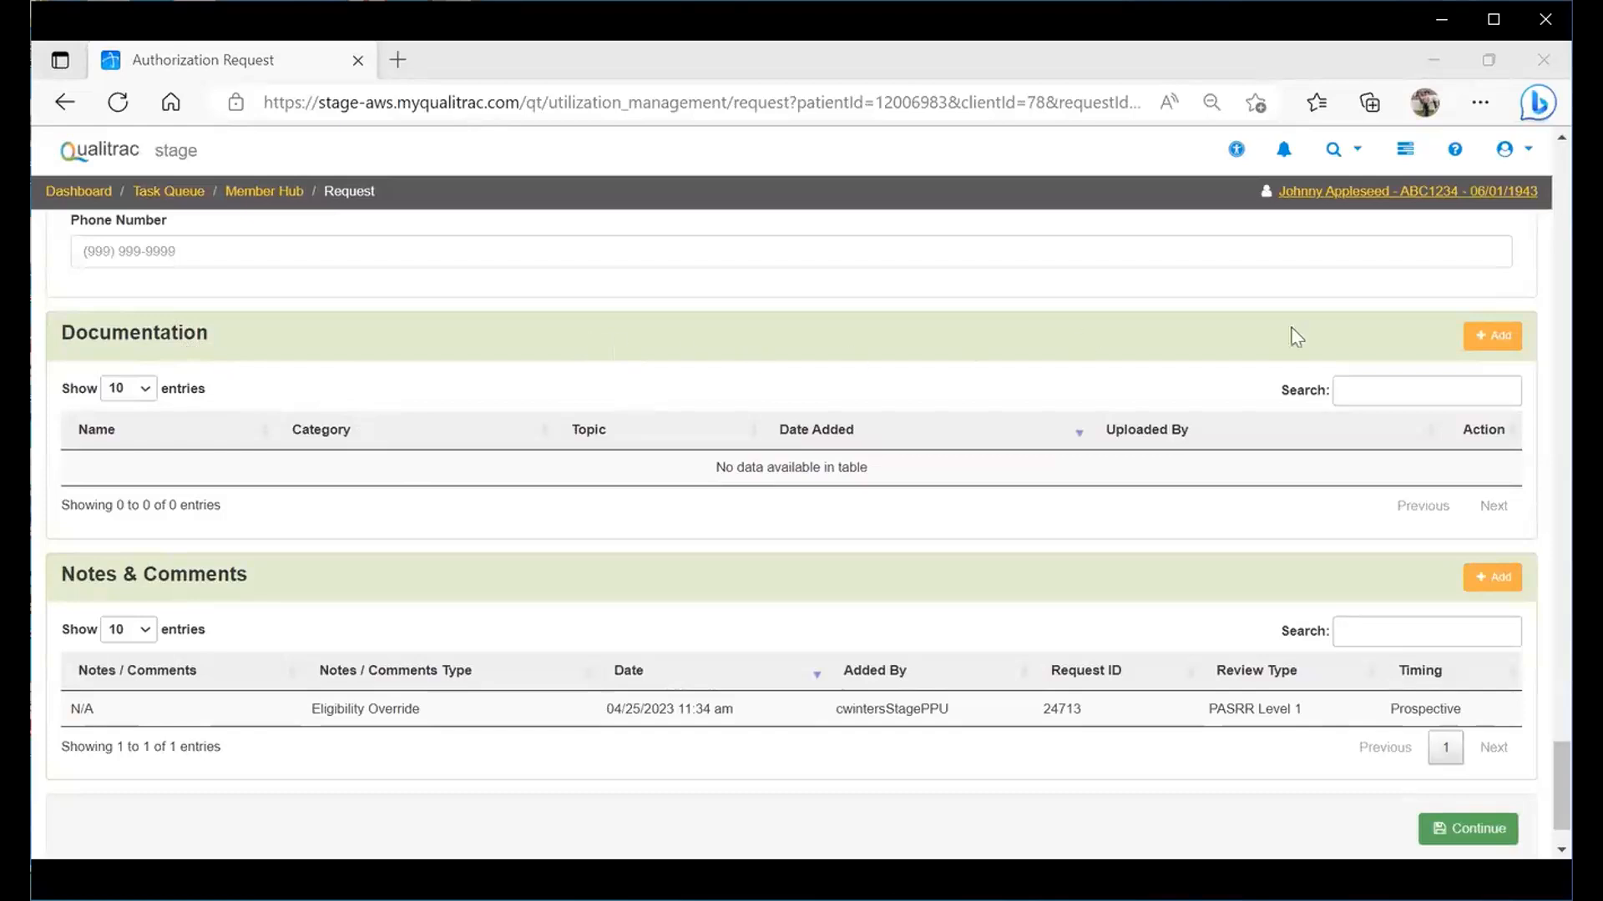
click(1480, 342)
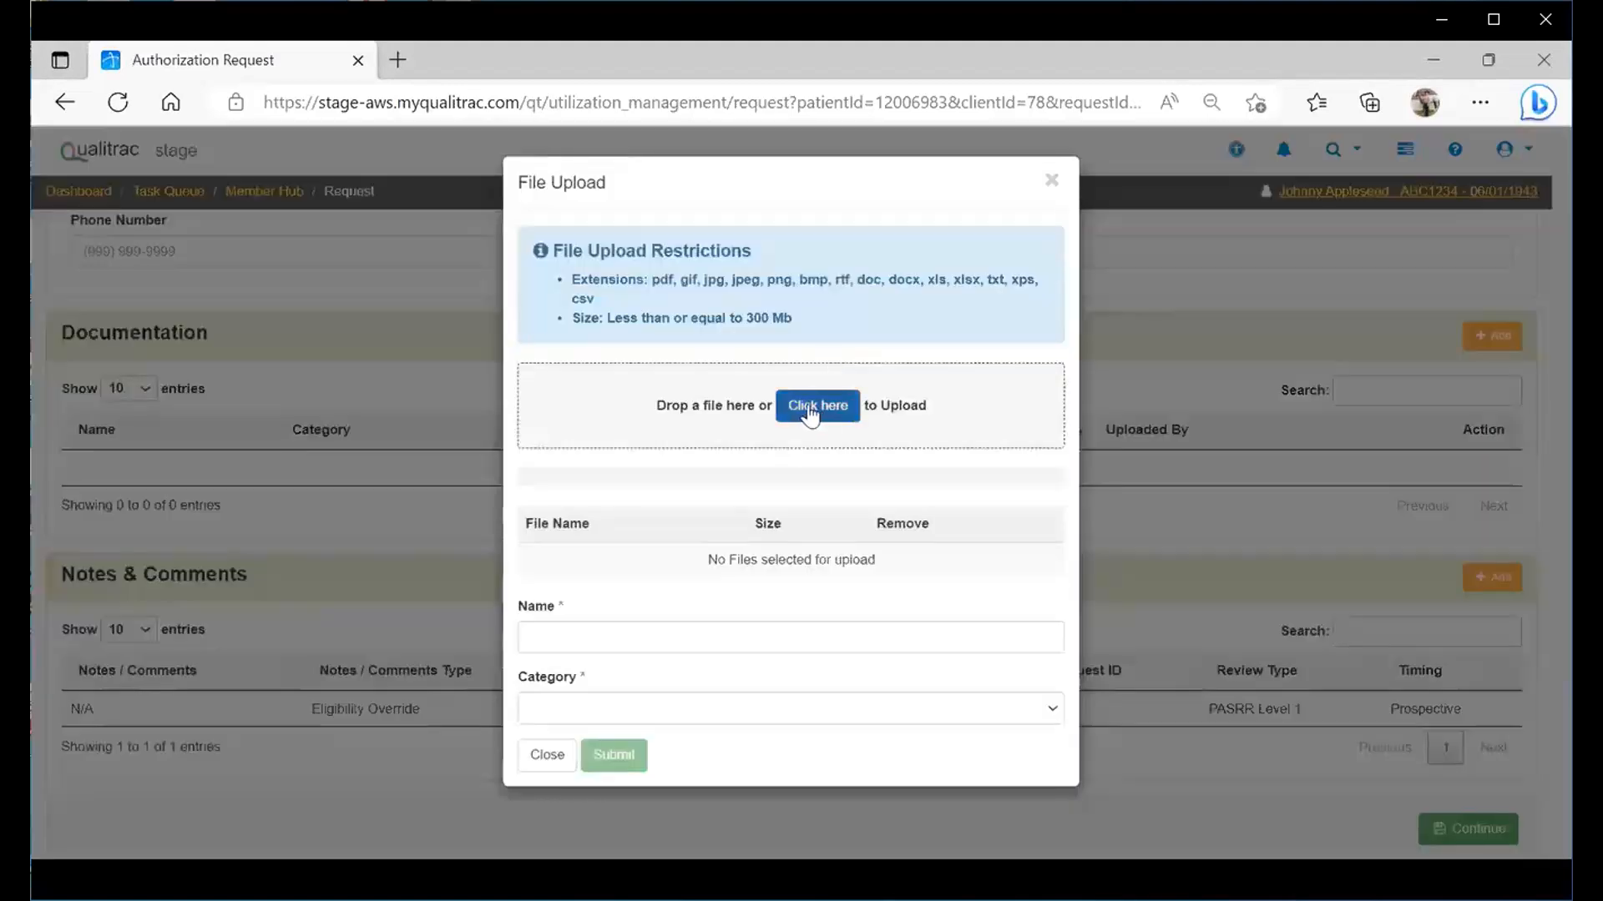
- Select DUMMY DOCUMENT 4.2023 from the computer as the file to attach
click(811, 408)
click(1108, 306)
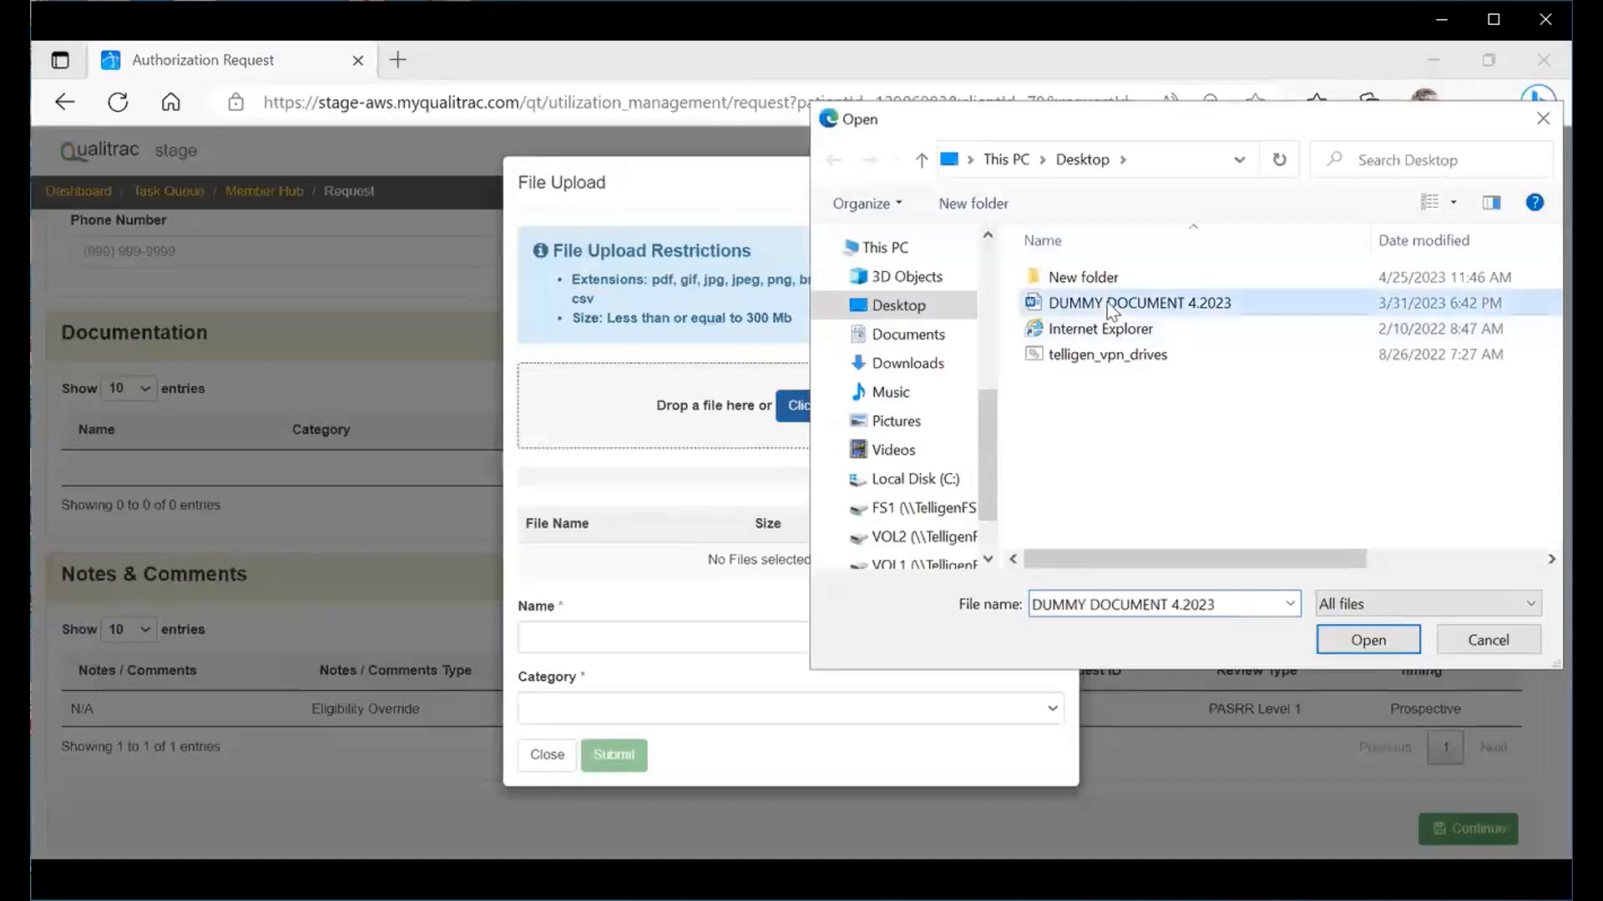
click(1333, 651)
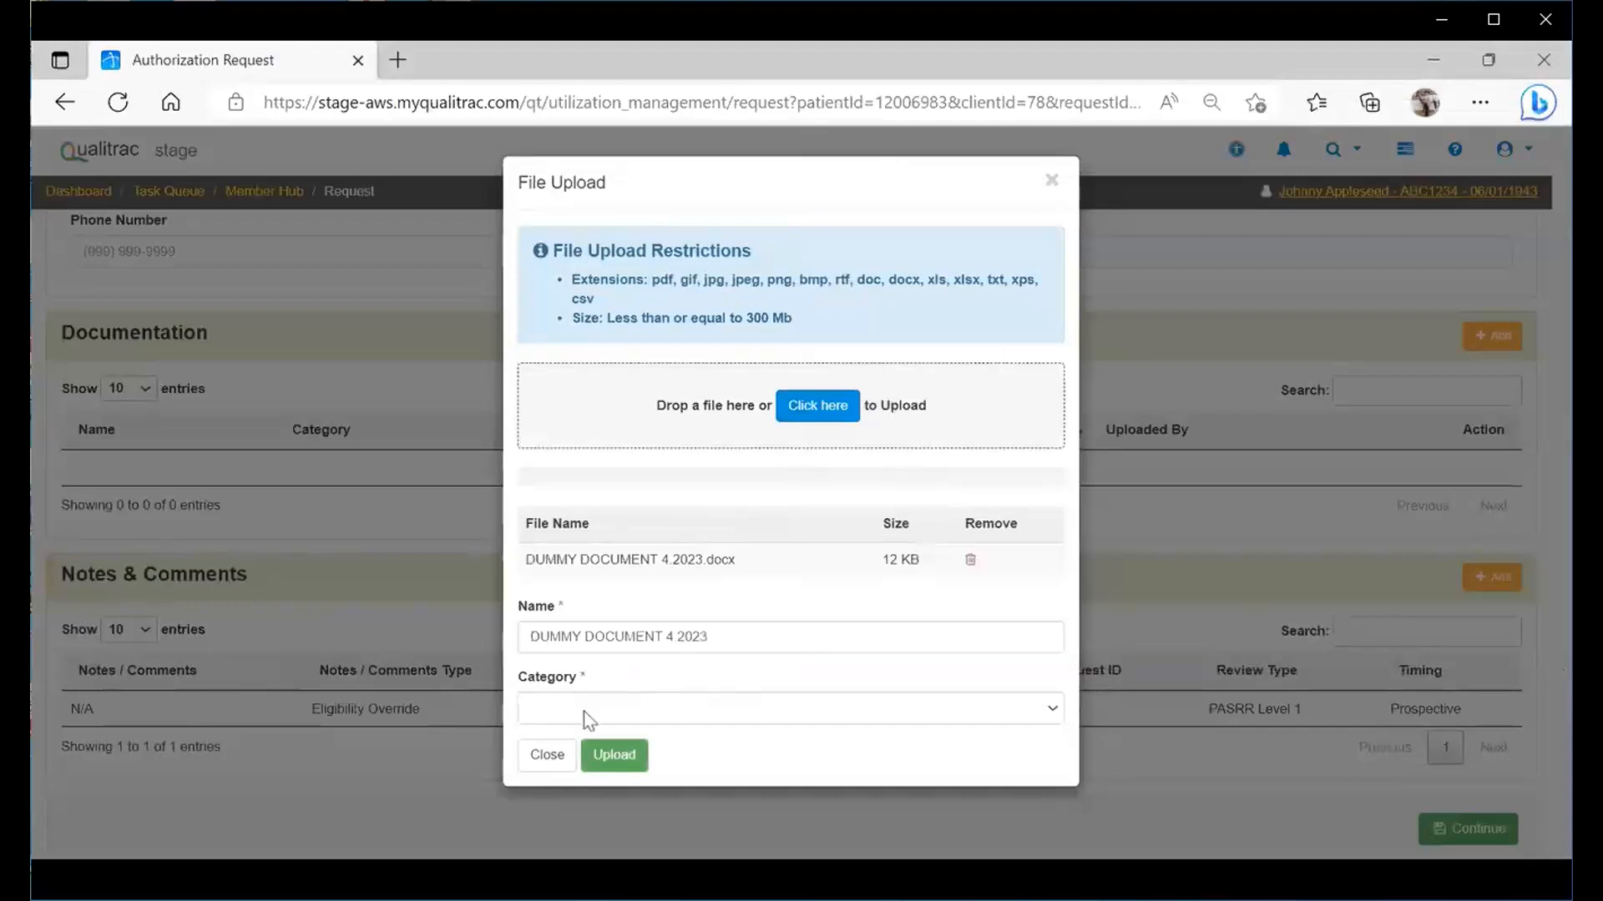
- Upload it as a Clinical, Medication History document and continue past the request form
click(584, 711)
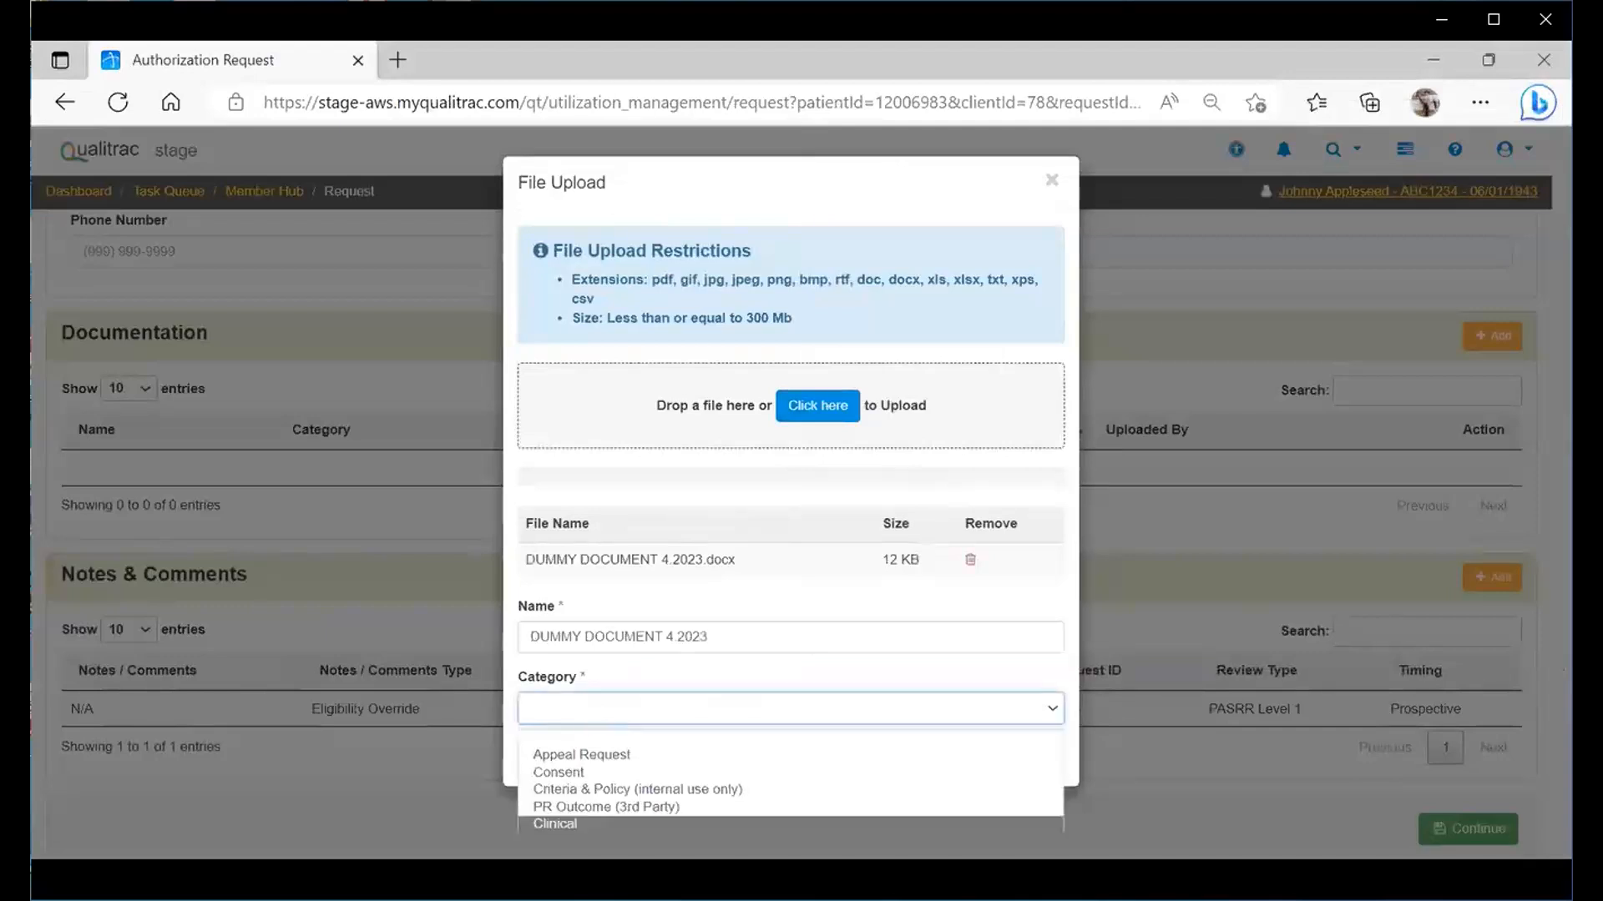
key(Return)
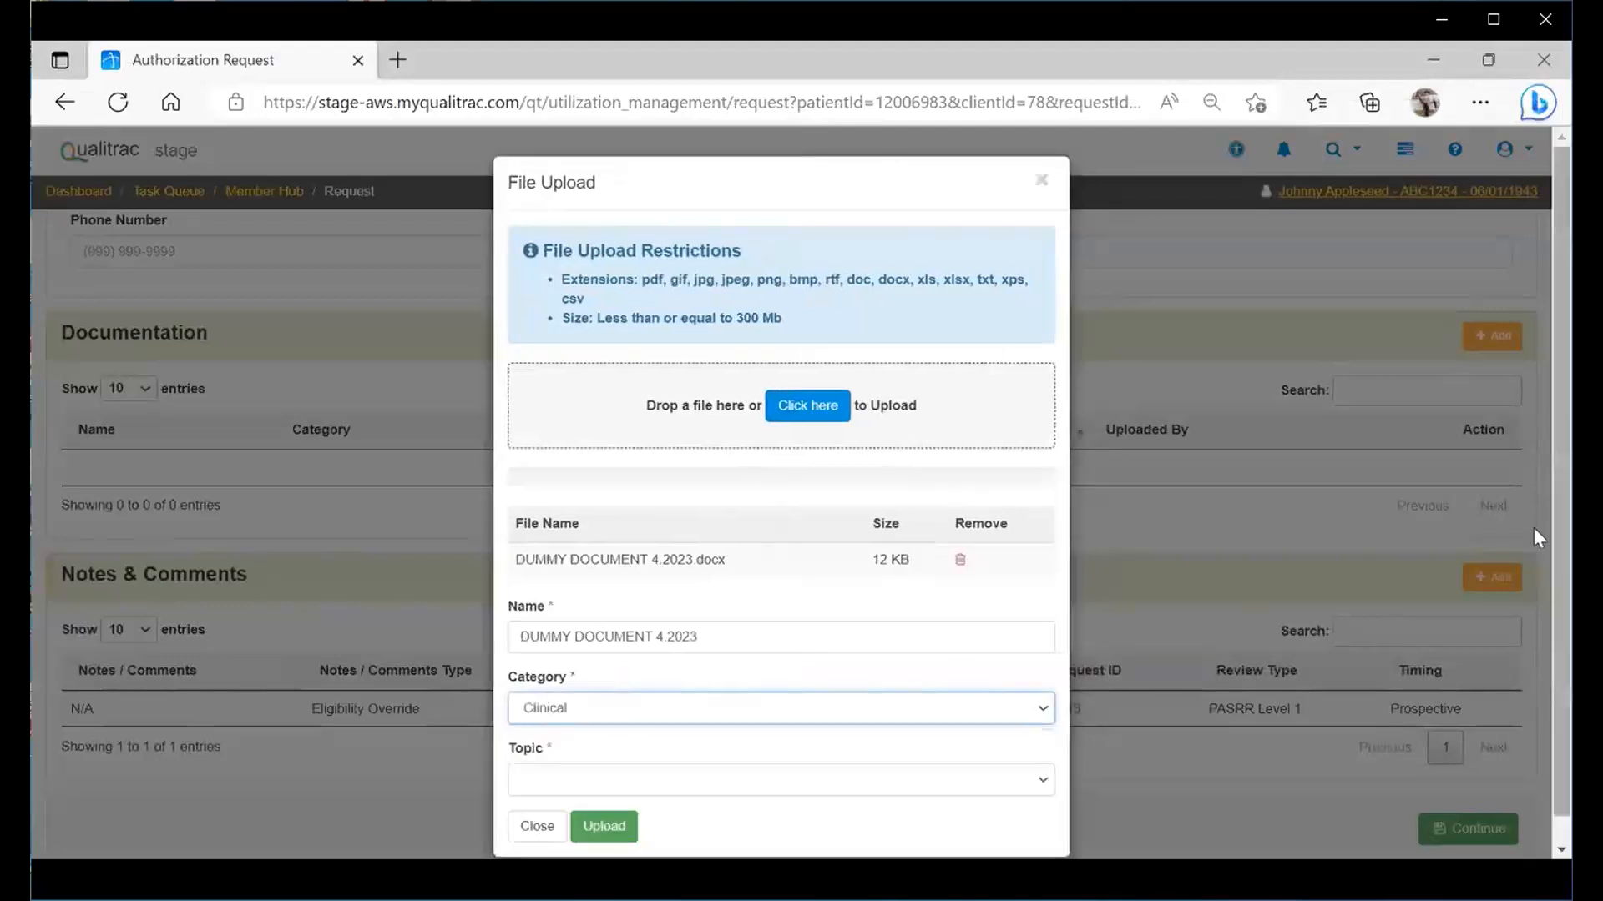
scroll(1535, 449, down, 1)
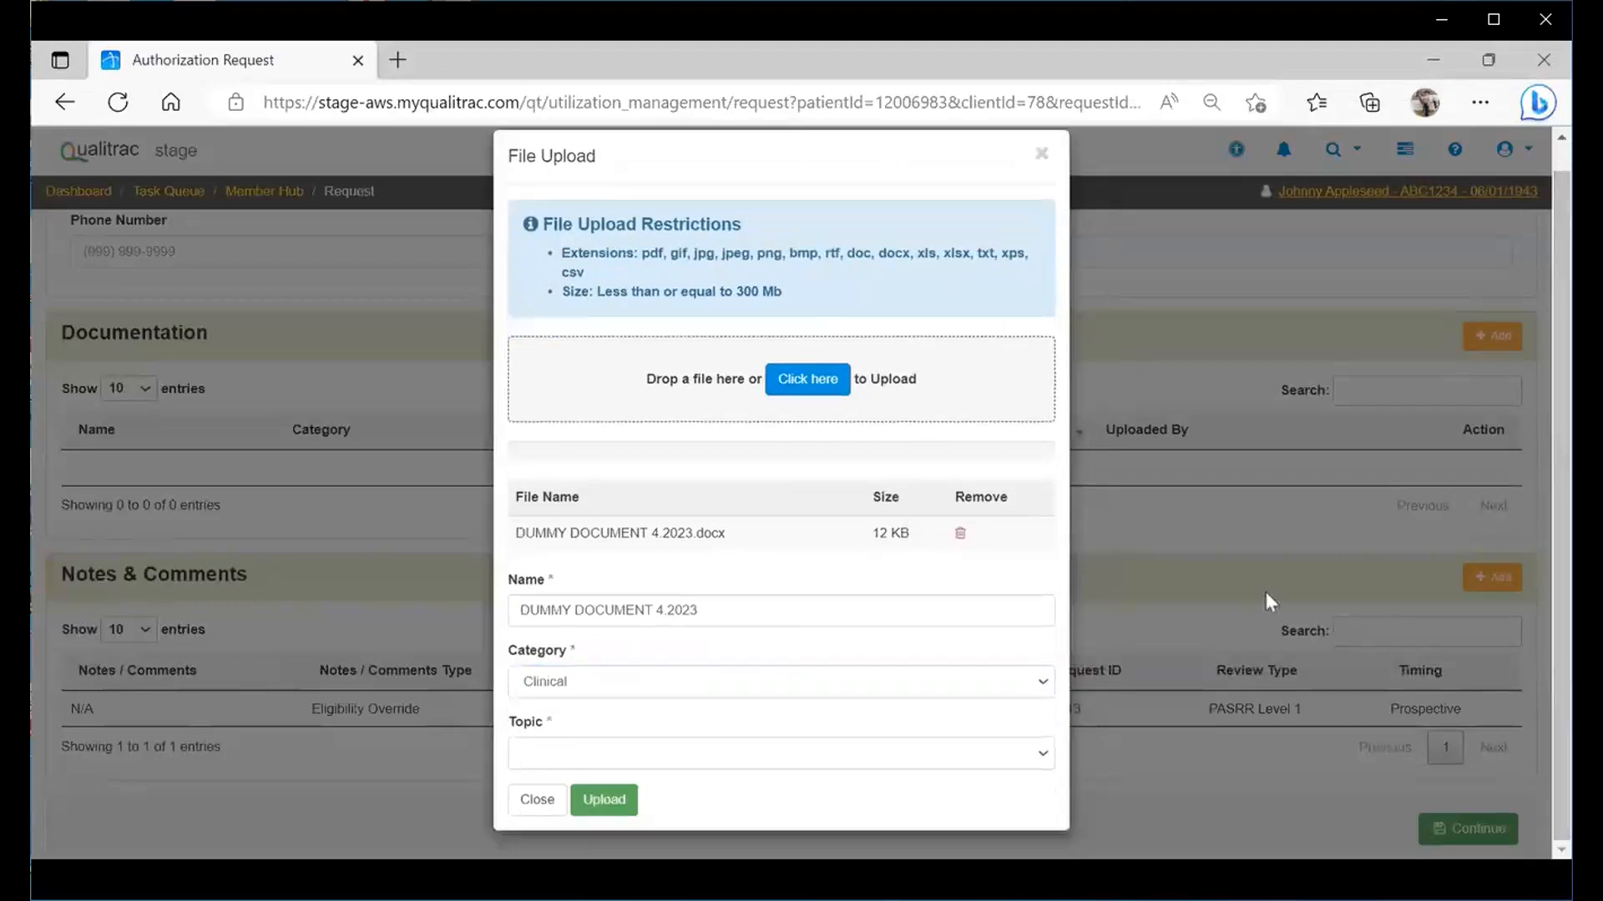
click(893, 754)
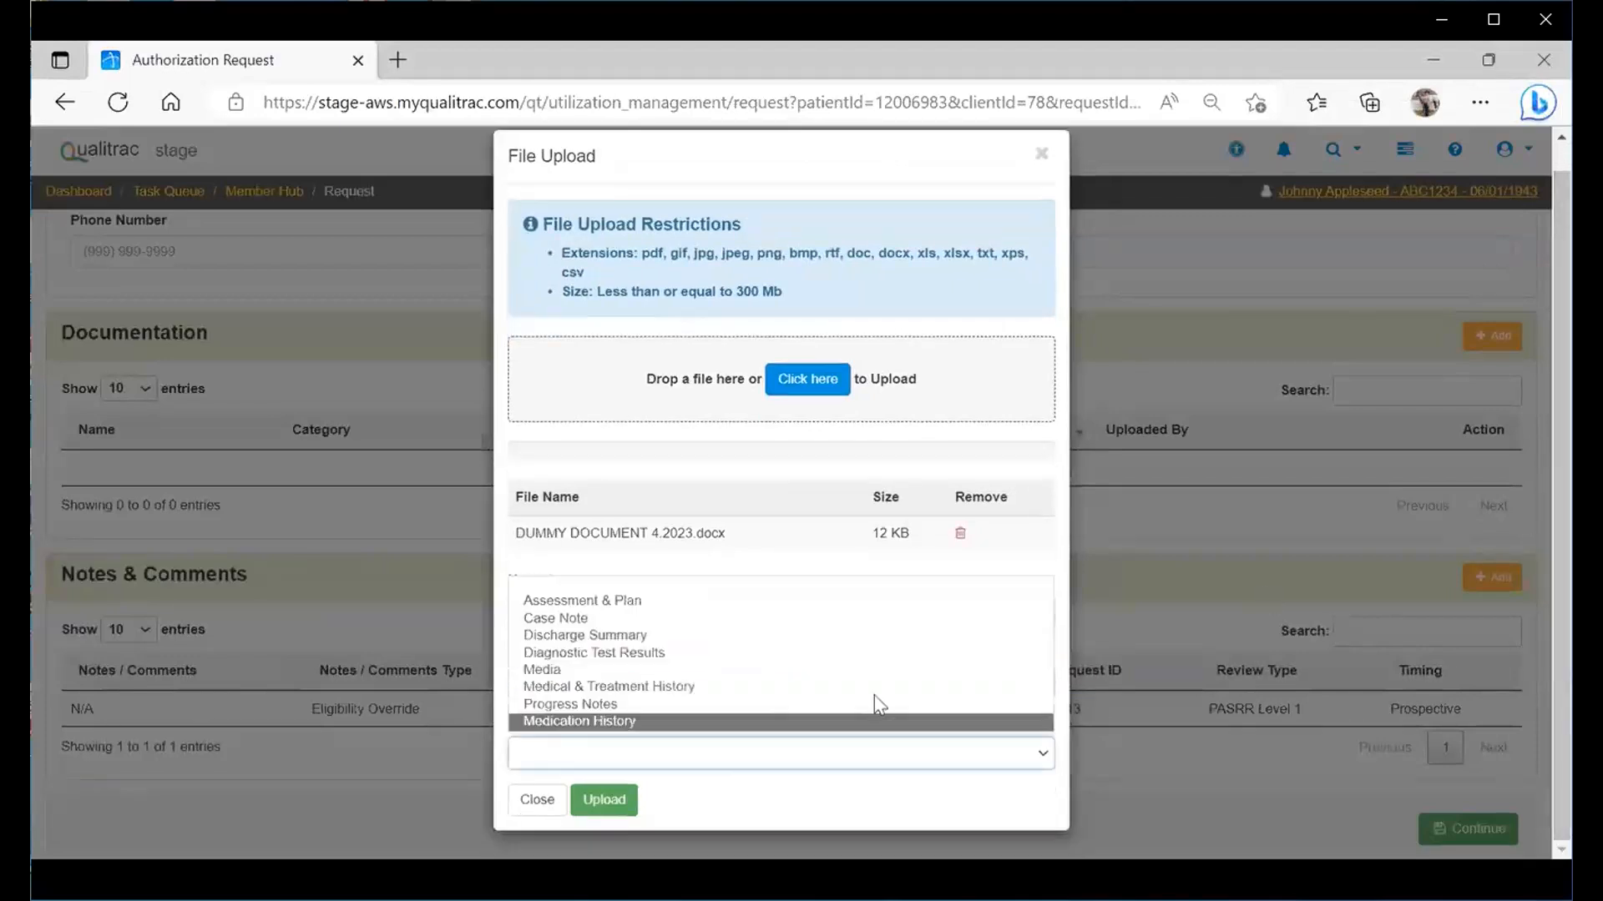
click(558, 720)
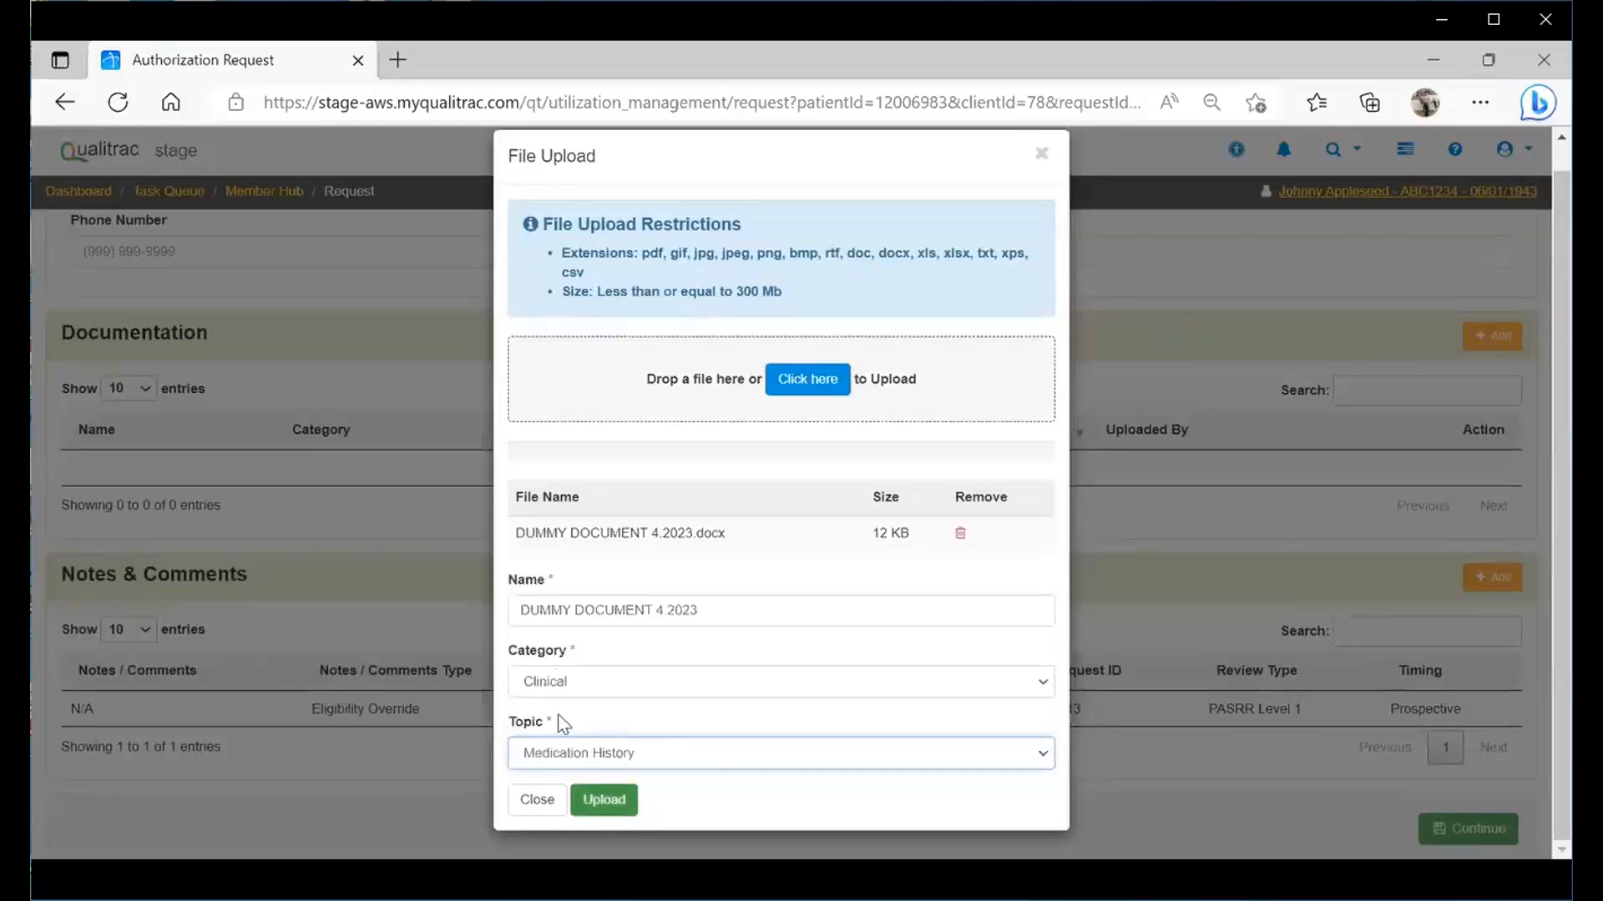
key(Return)
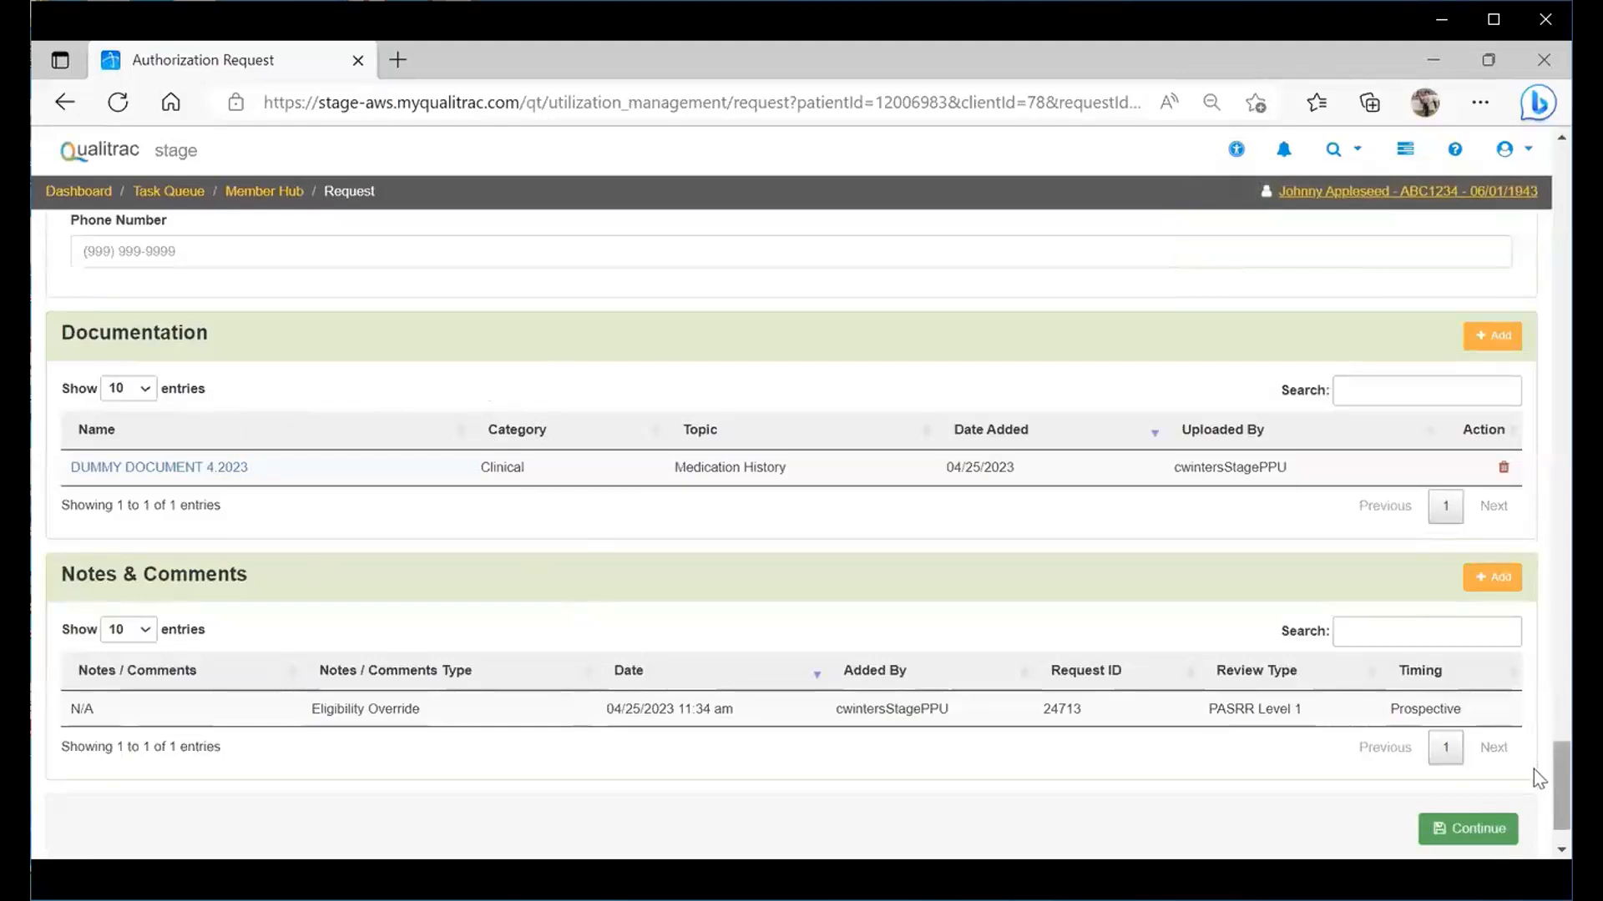
scroll(344, 507, down, 2)
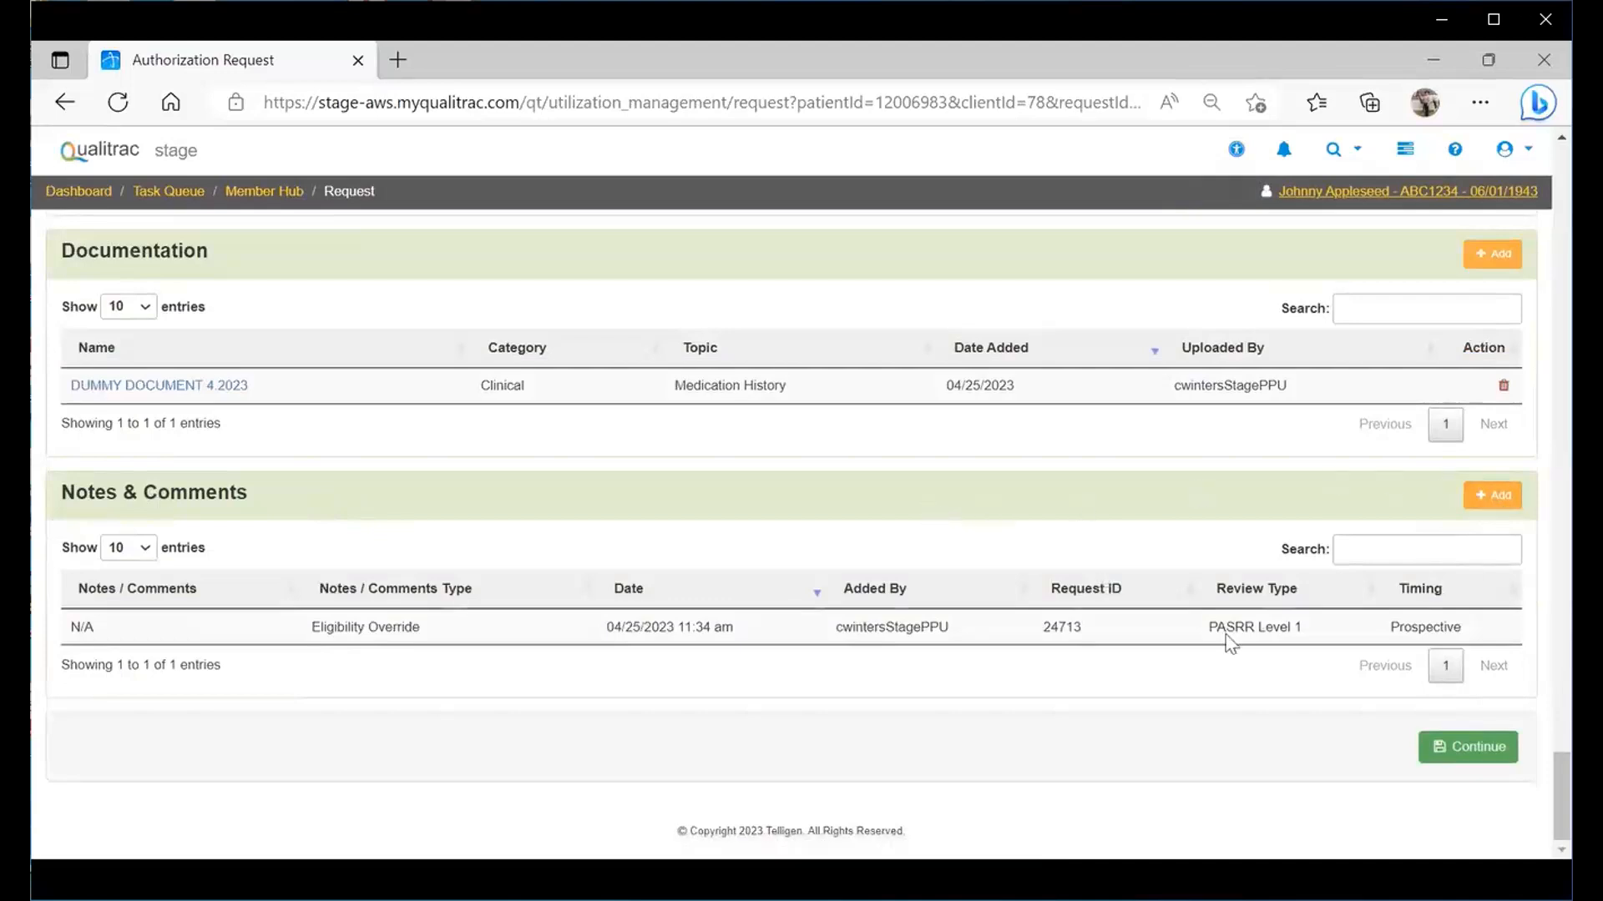
click(1469, 748)
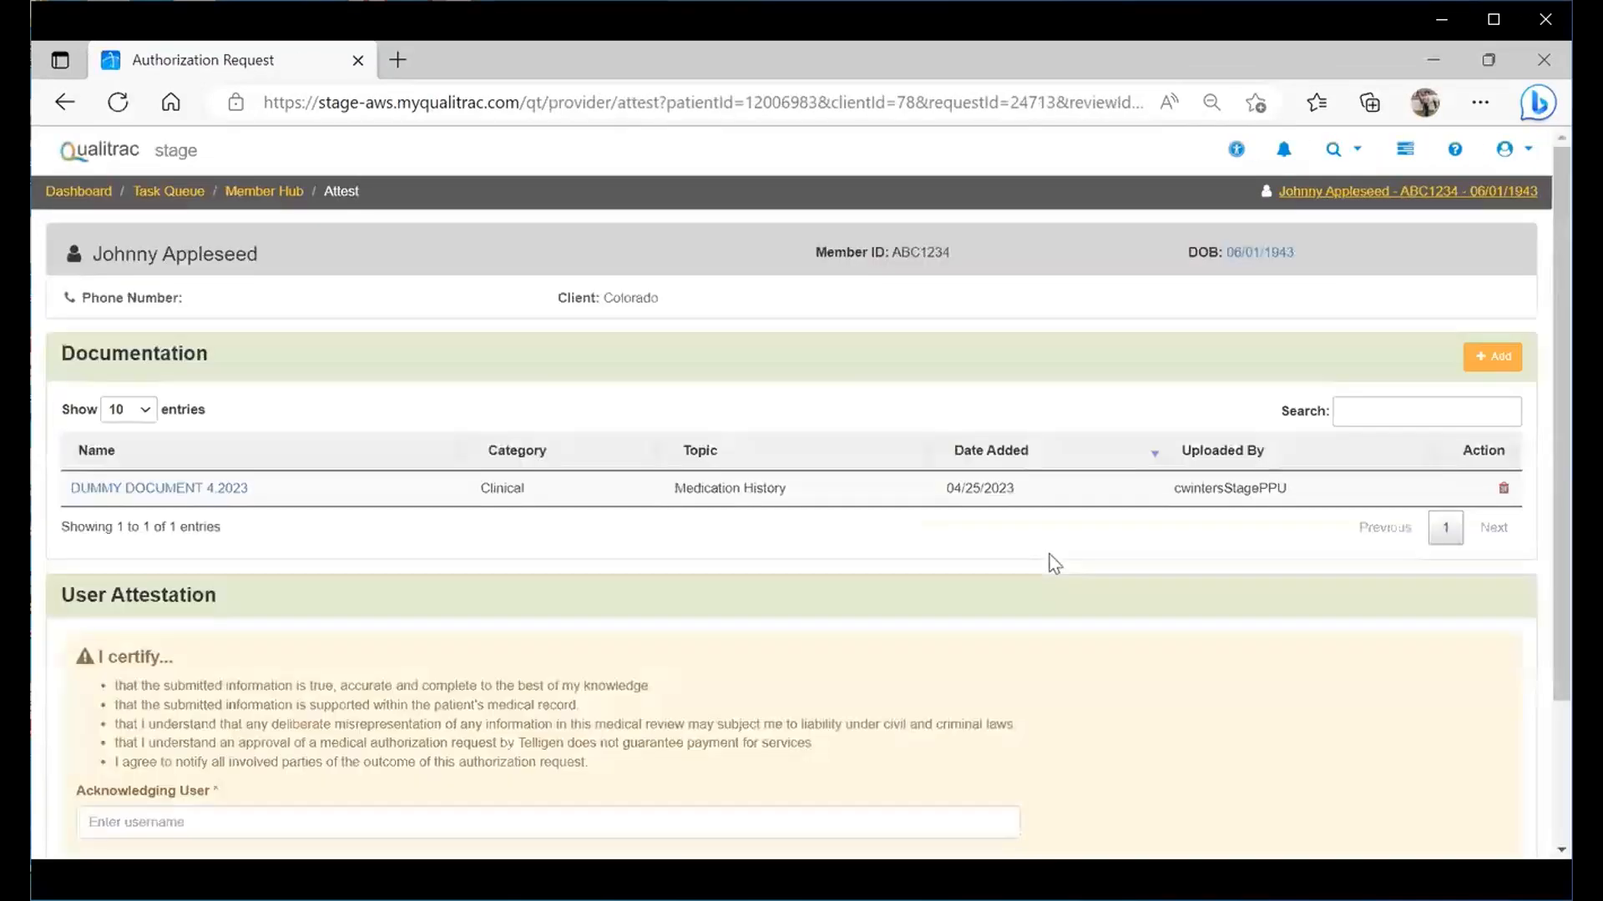
- Enter the user's full name as the Acknowledging User and try submitting the request
scroll(1539, 284, down, 2)
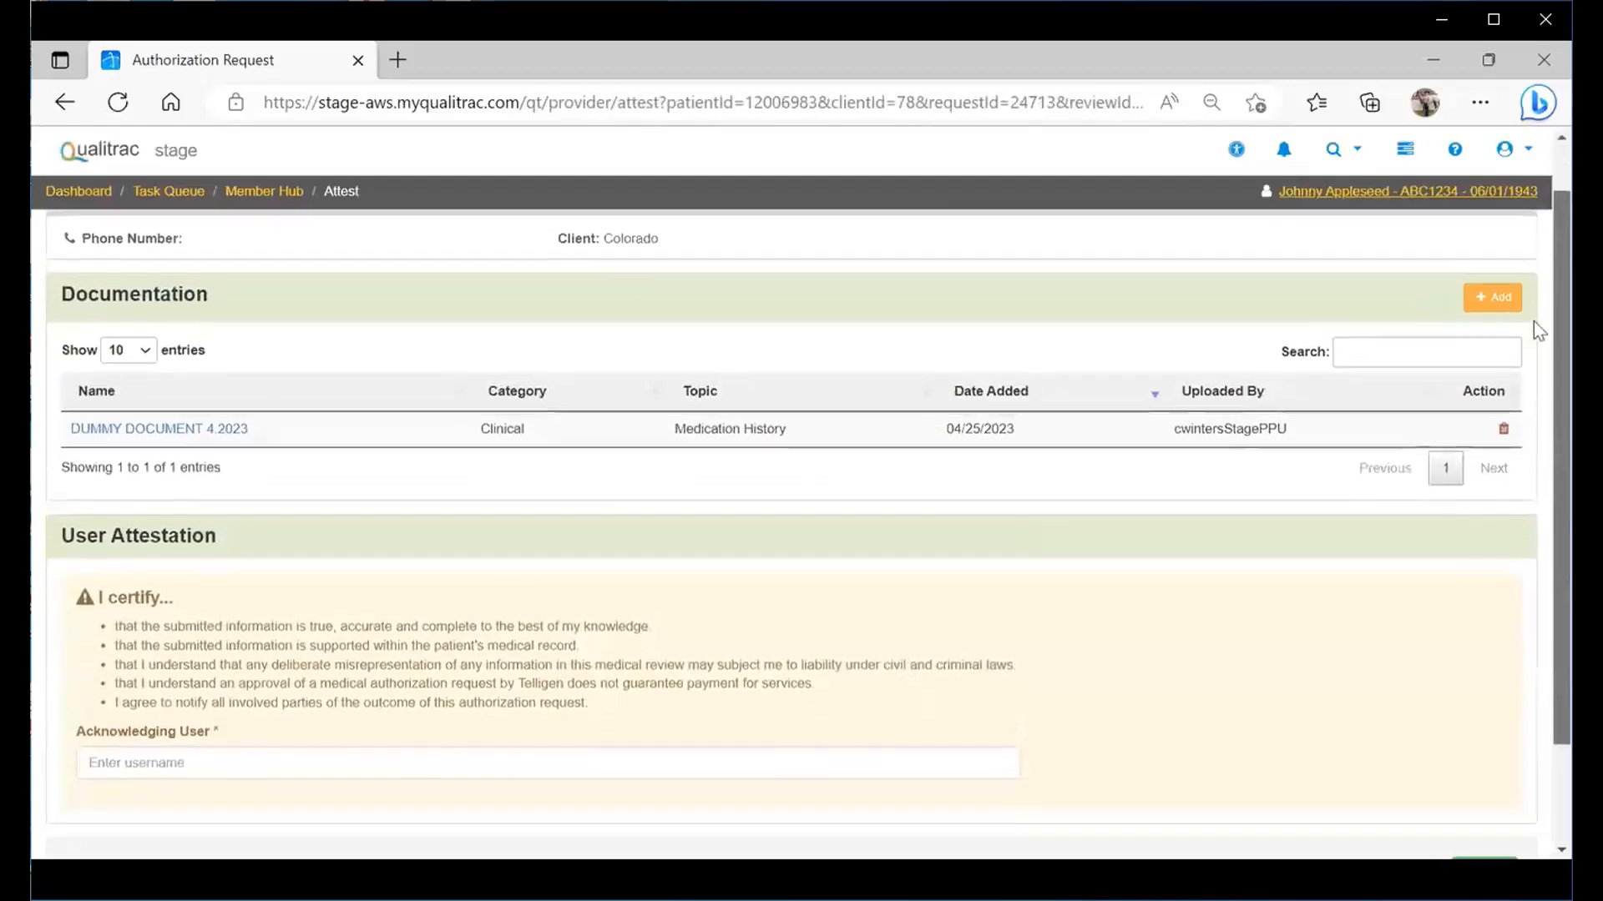
scroll(1538, 401, down, 1)
scroll(1538, 288, up, 3)
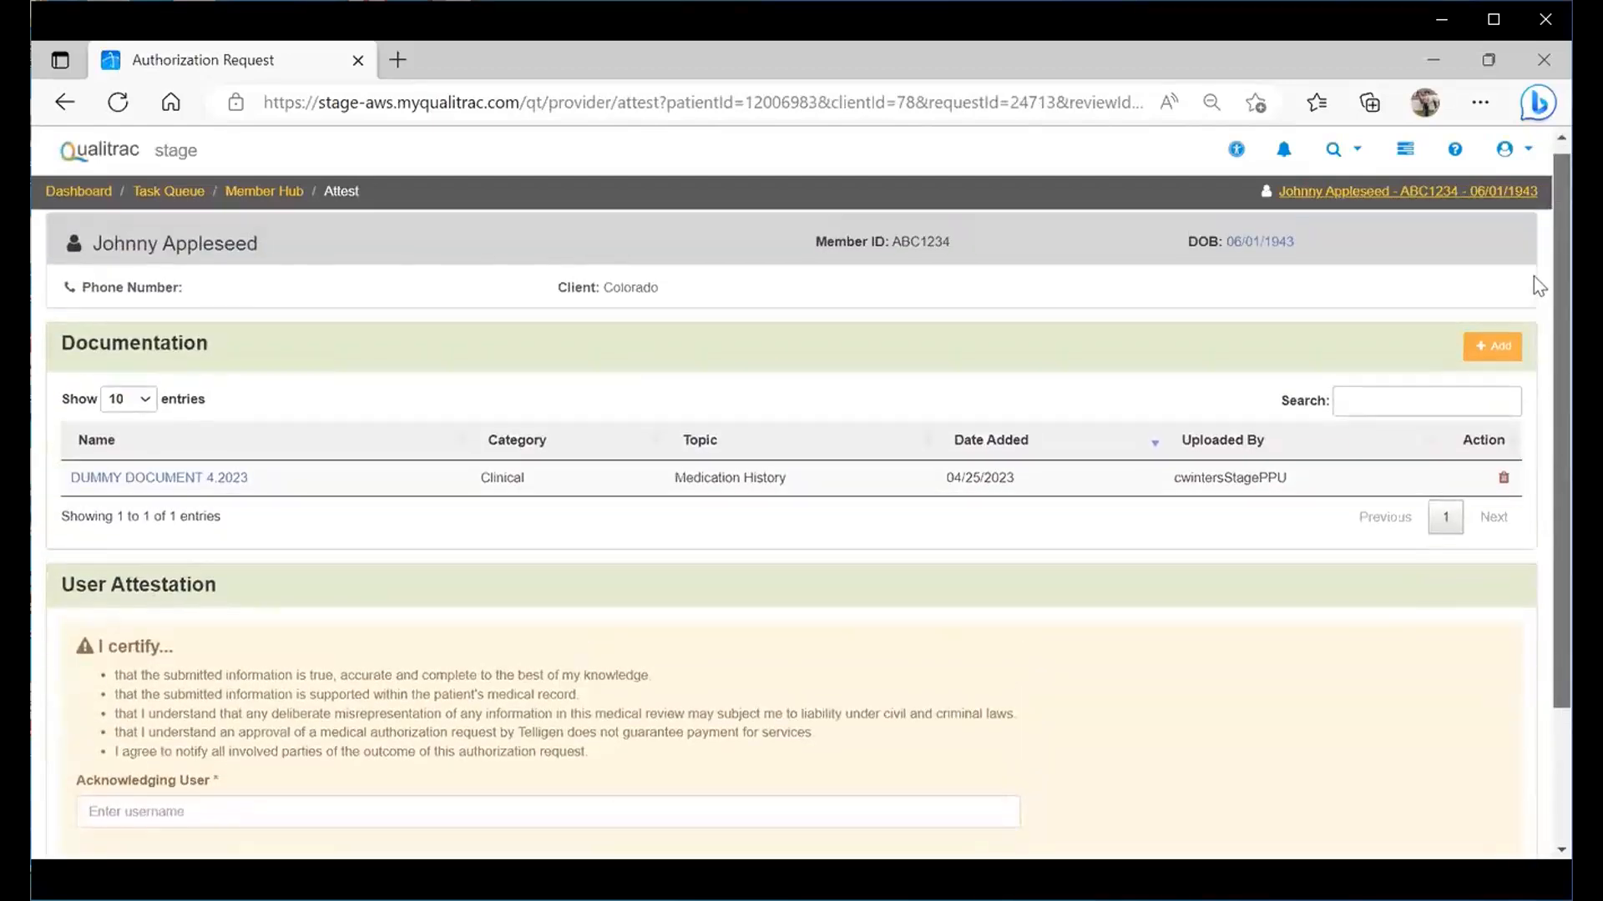
scroll(1534, 288, down, 1)
scroll(1535, 334, down, 2)
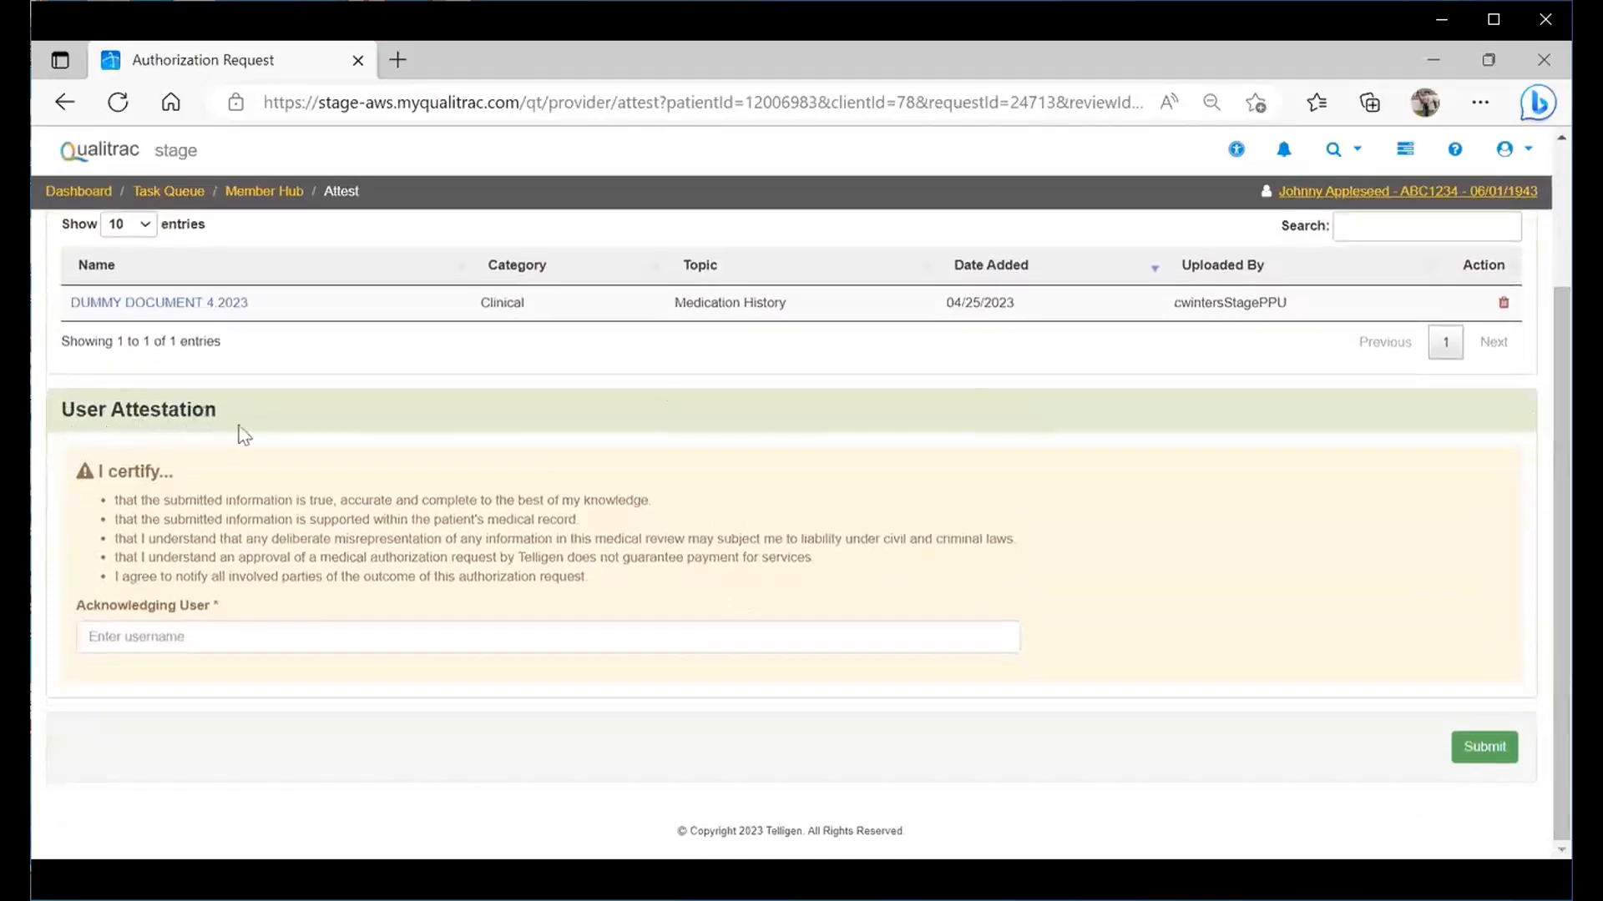
click(162, 635)
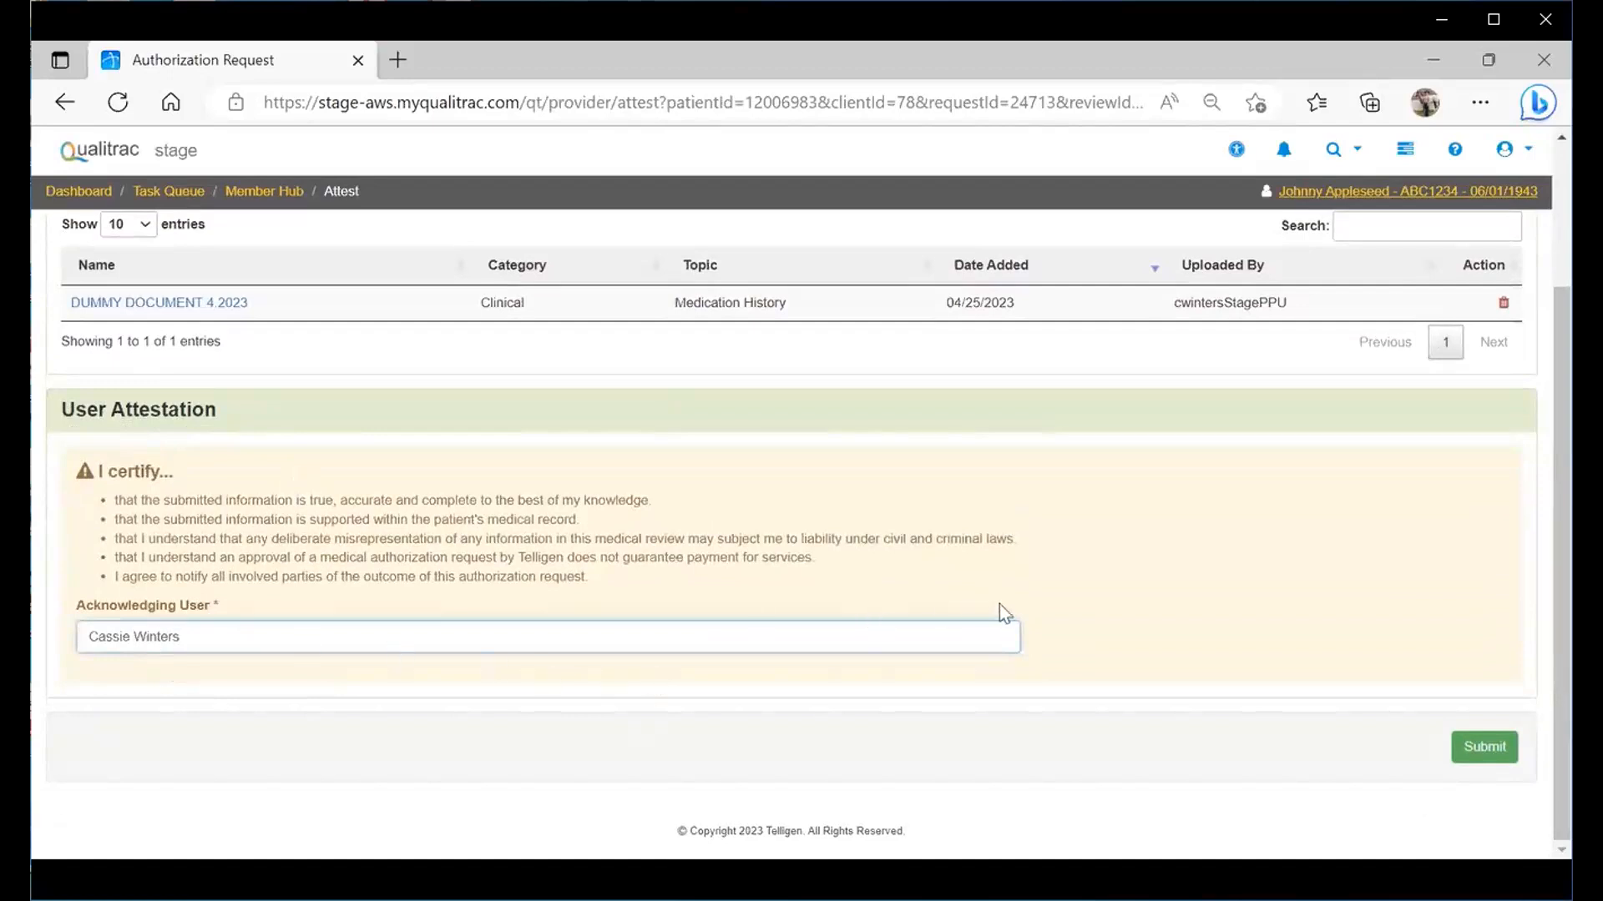
click(1473, 753)
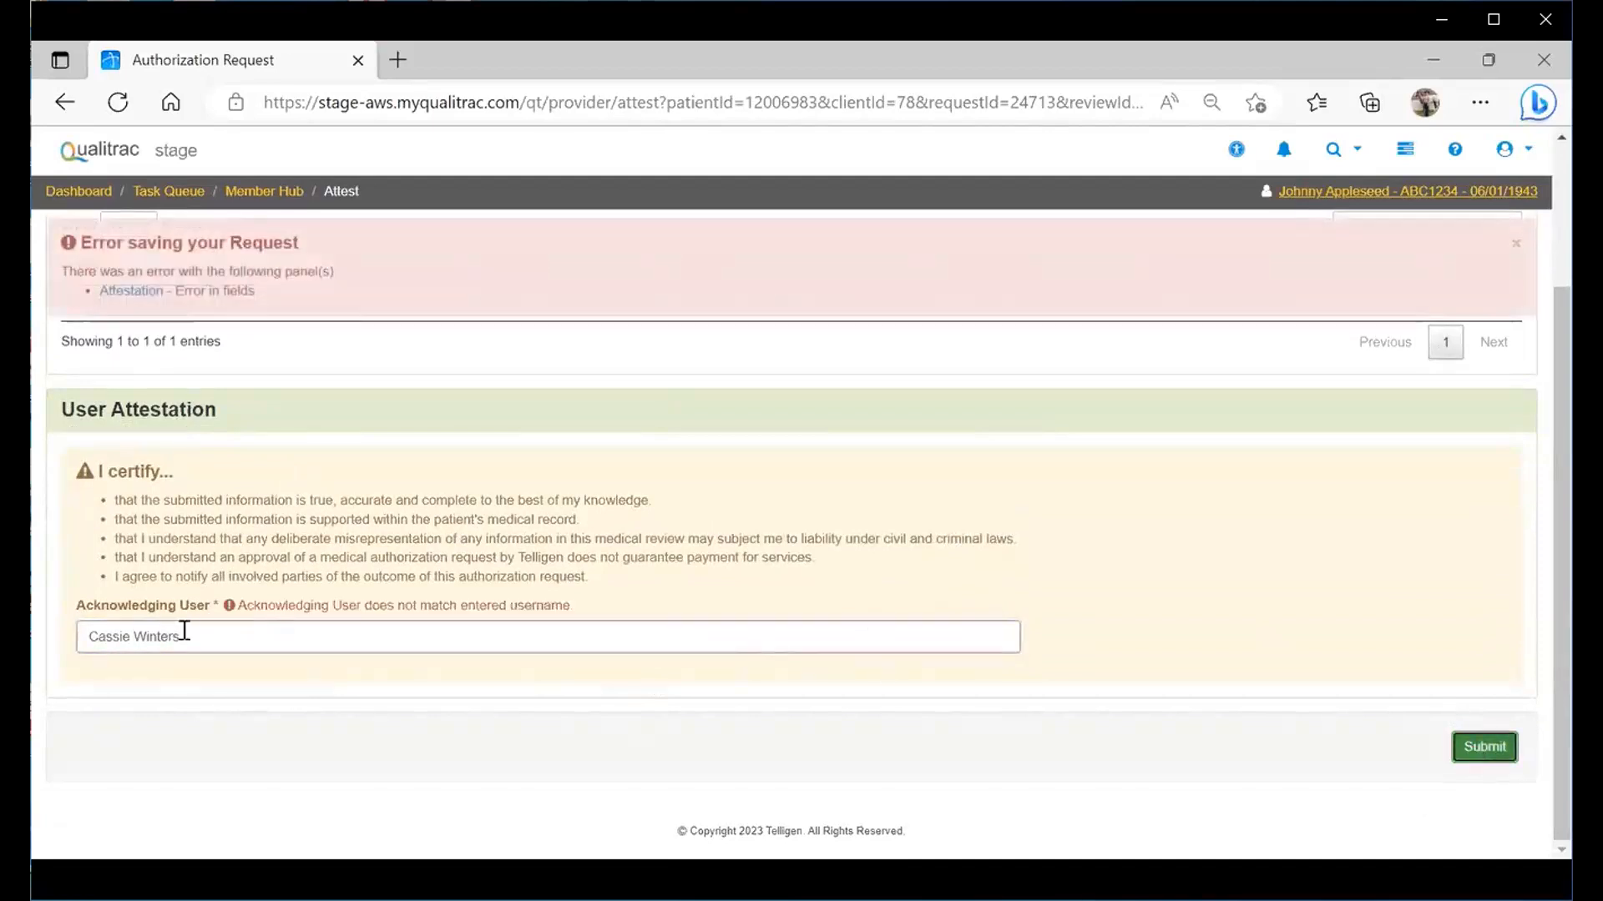
- Replace the Acknowledging User entry with the short username and resubmit
click(216, 637)
drag(216, 637, 81, 641)
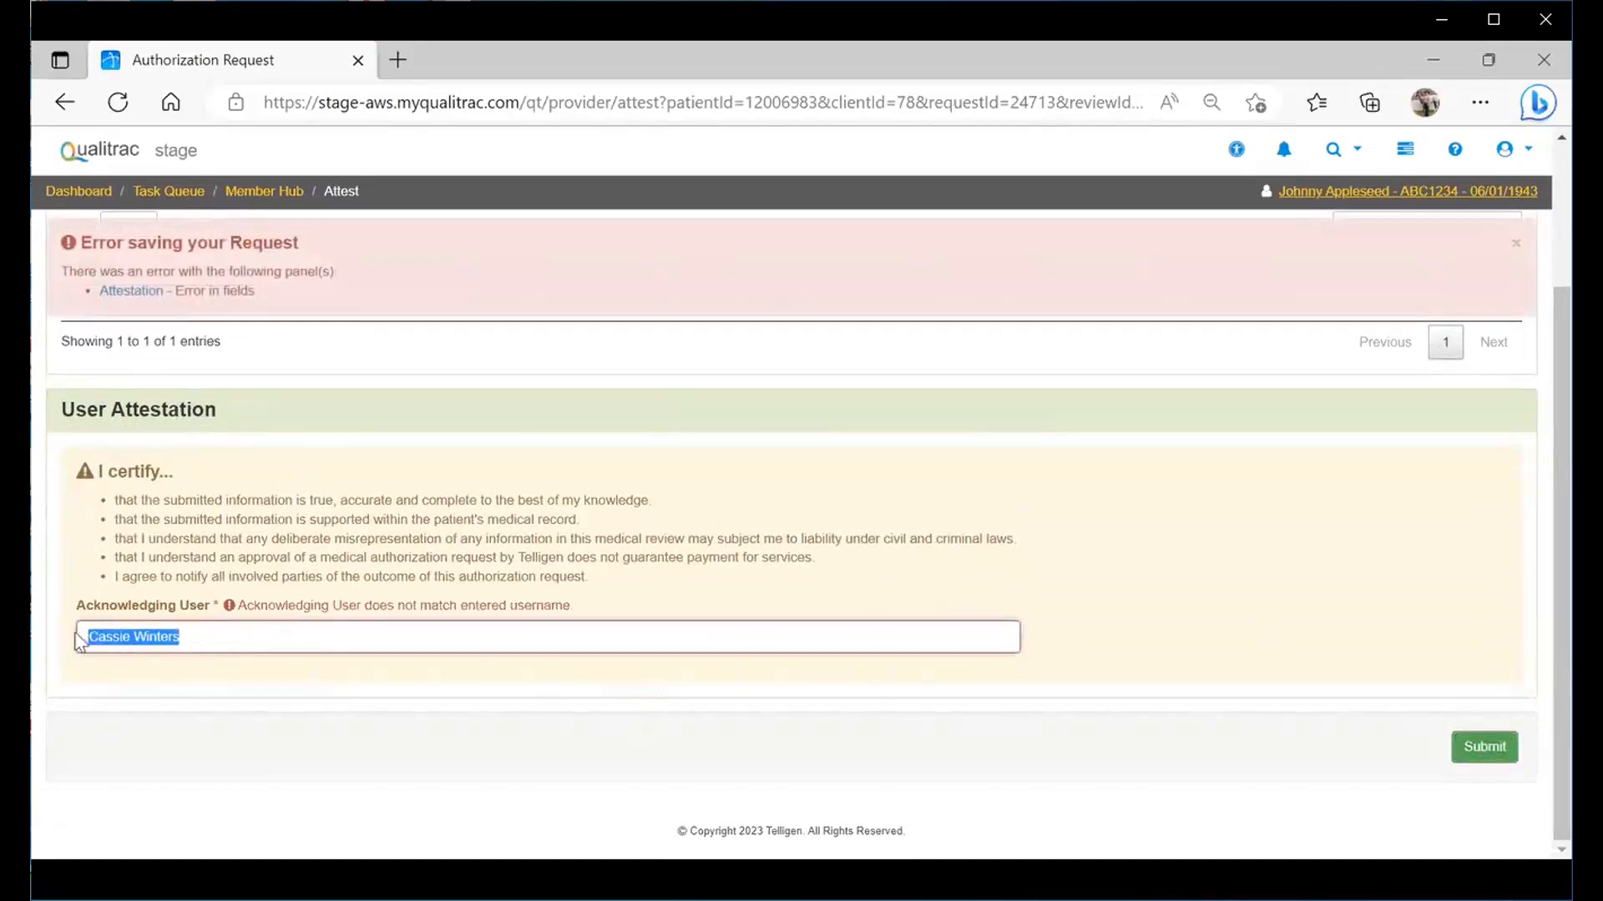
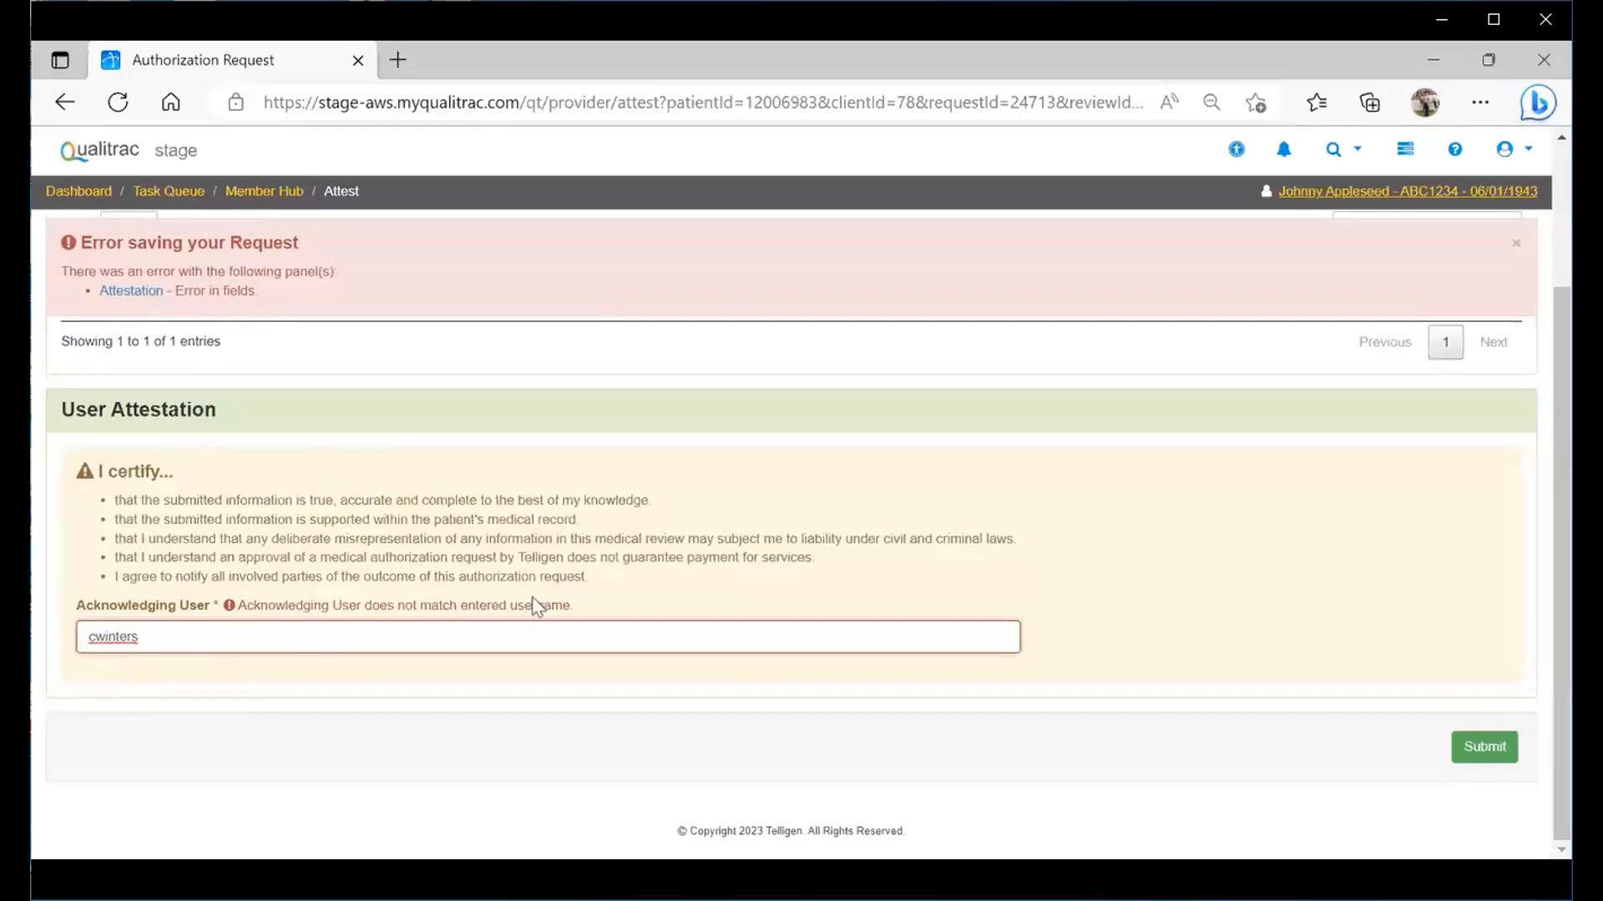
click(1498, 749)
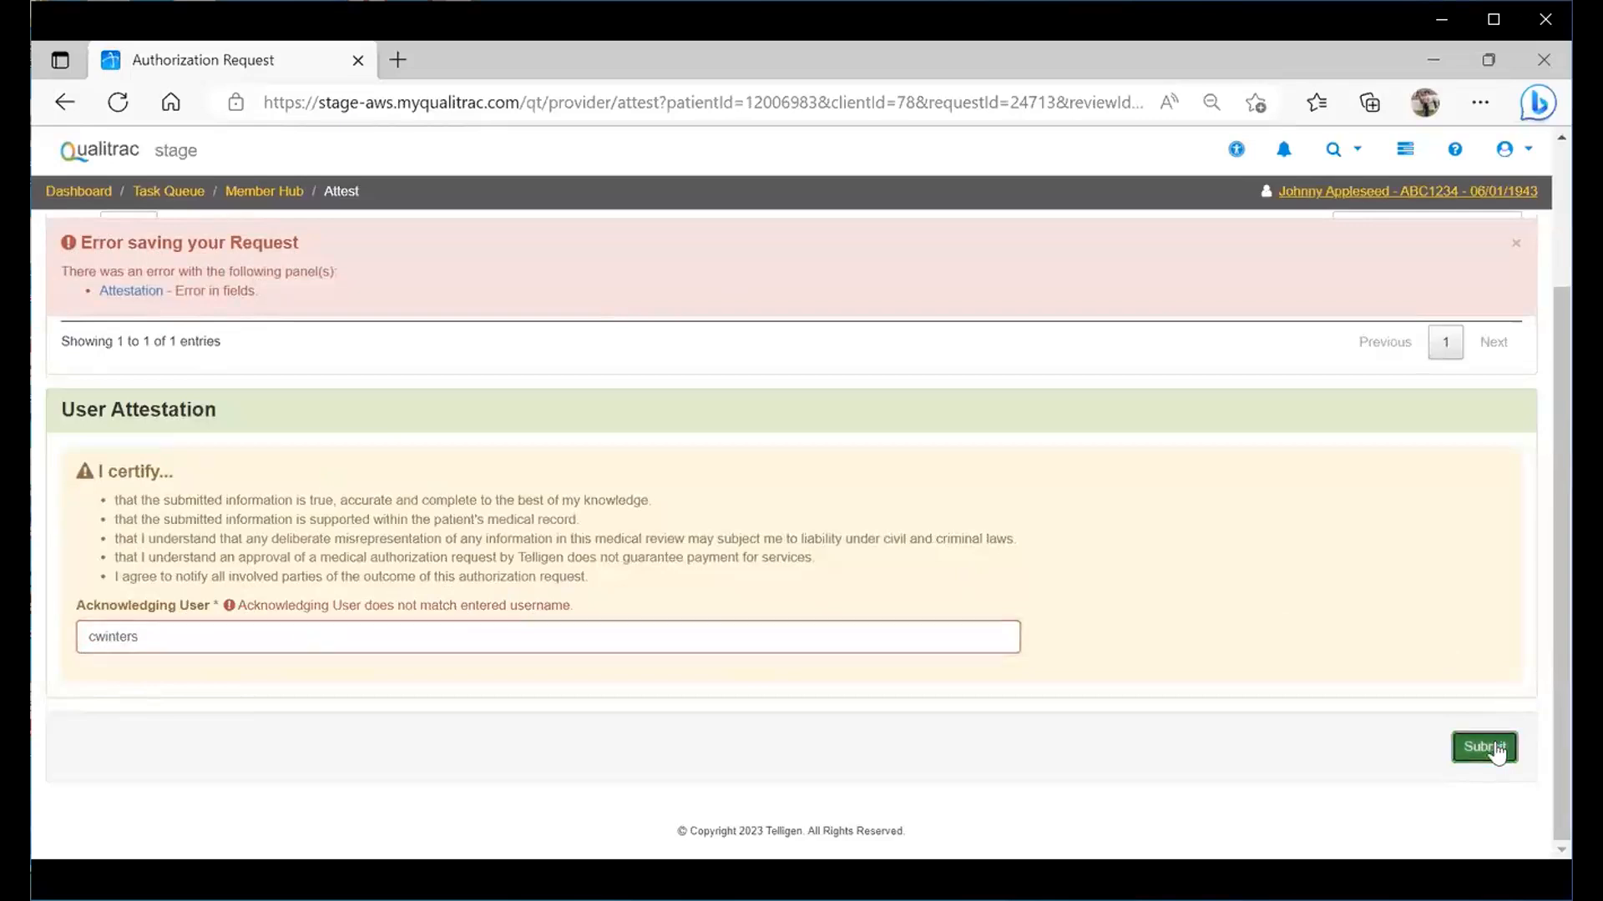
- Append the remaining username suffix to the Acknowledging User and submit the attested request
click(232, 636)
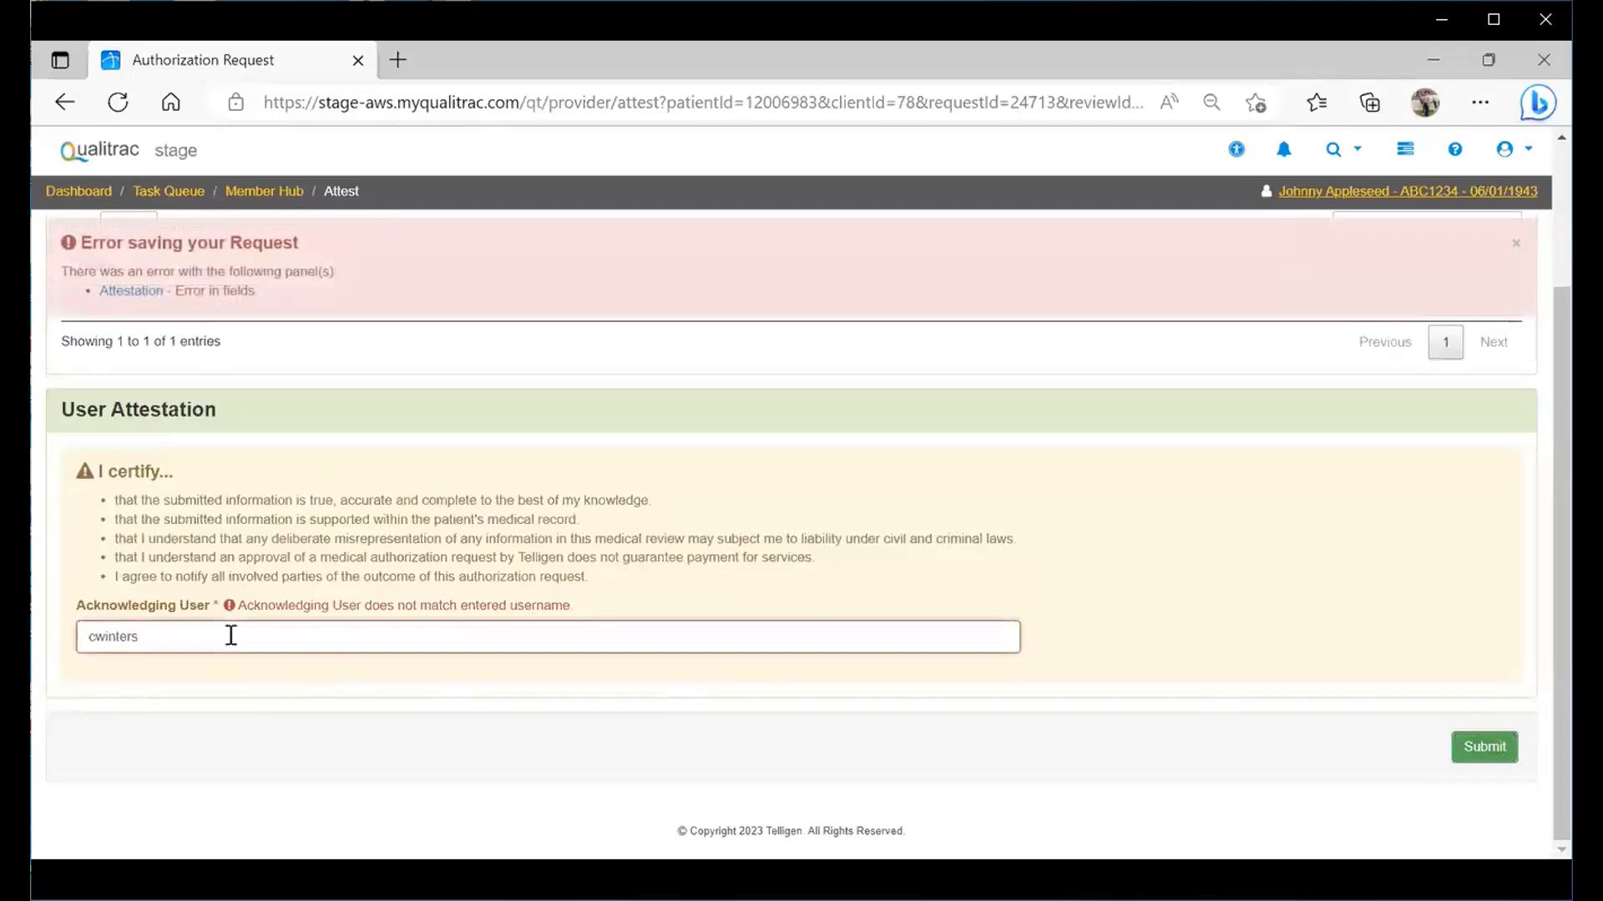
text(stageppu)
click(1495, 747)
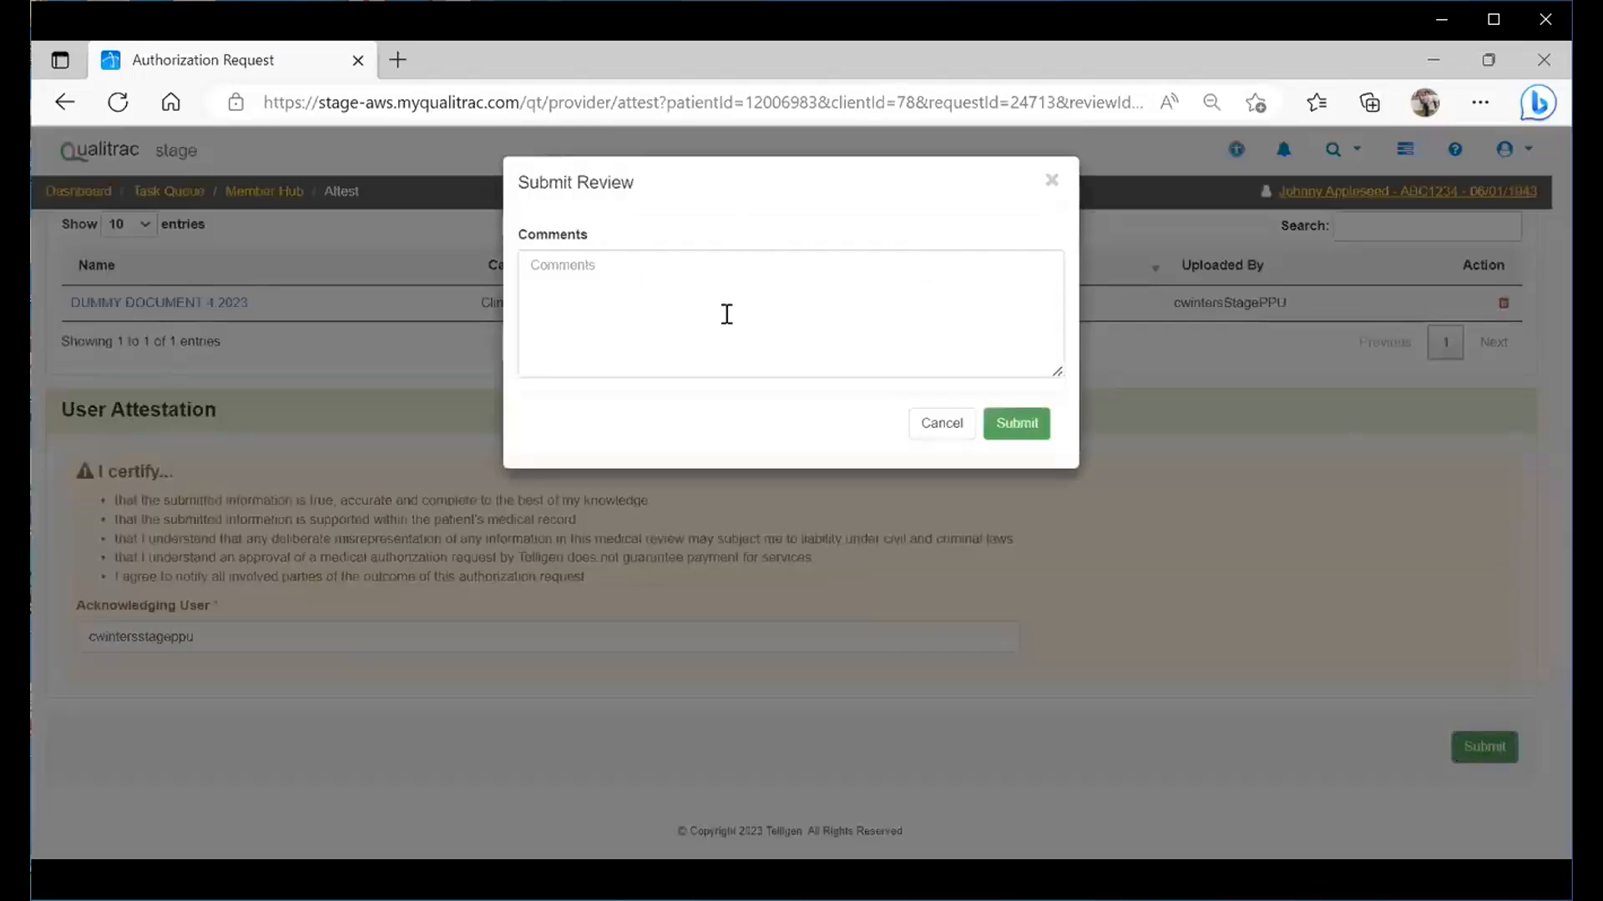
- Submit the review without comments and acknowledge the auto-decision notice
click(1016, 425)
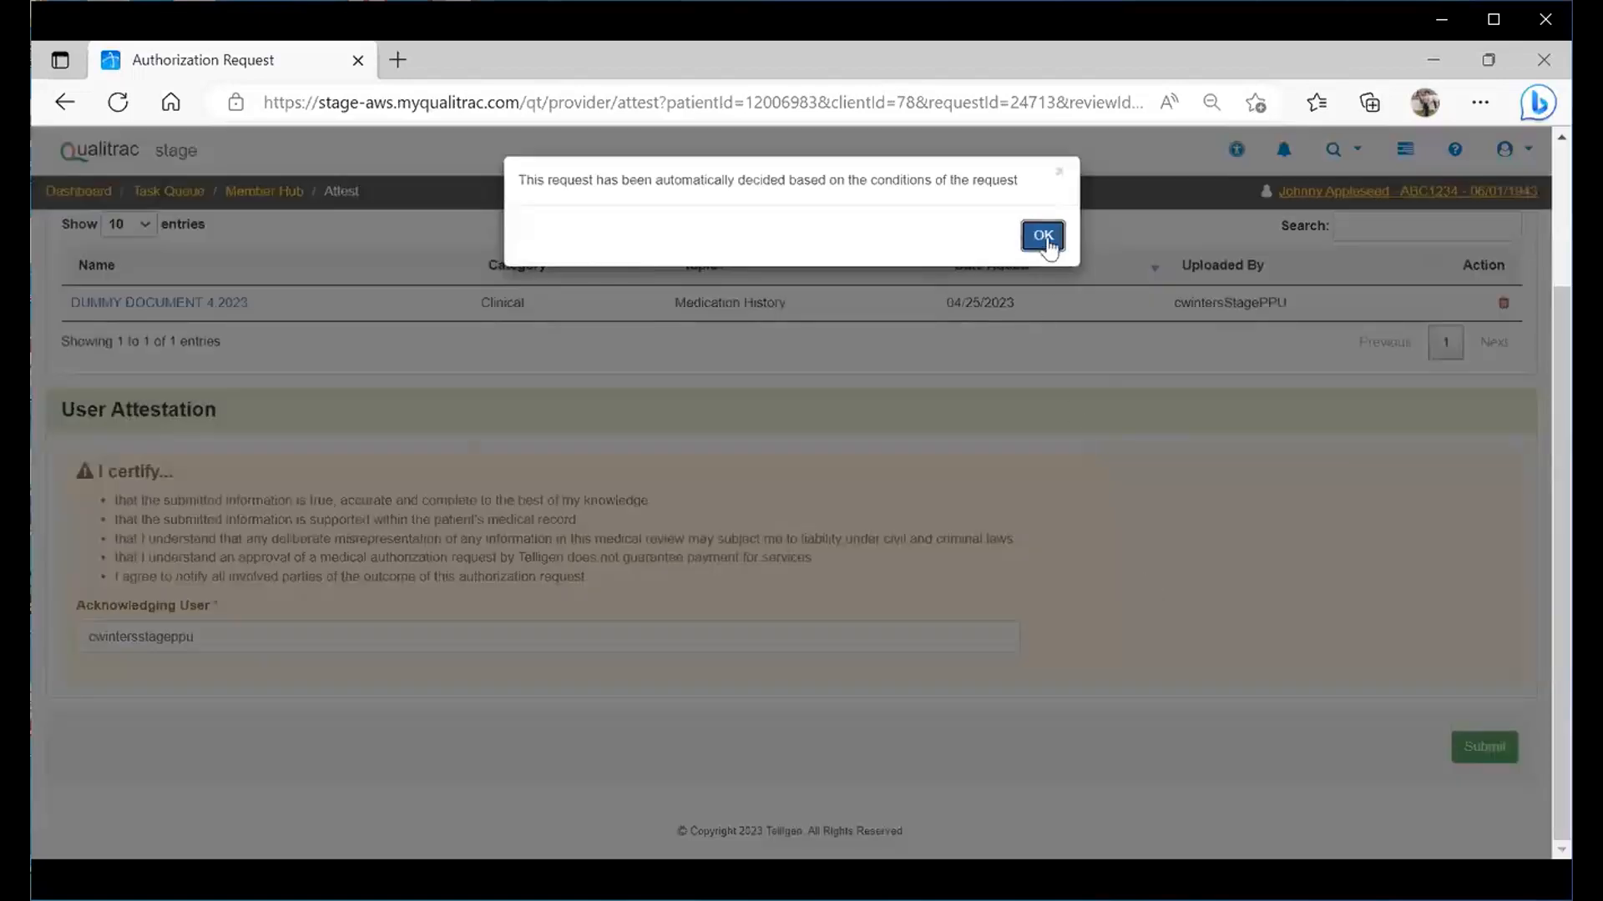
click(1045, 241)
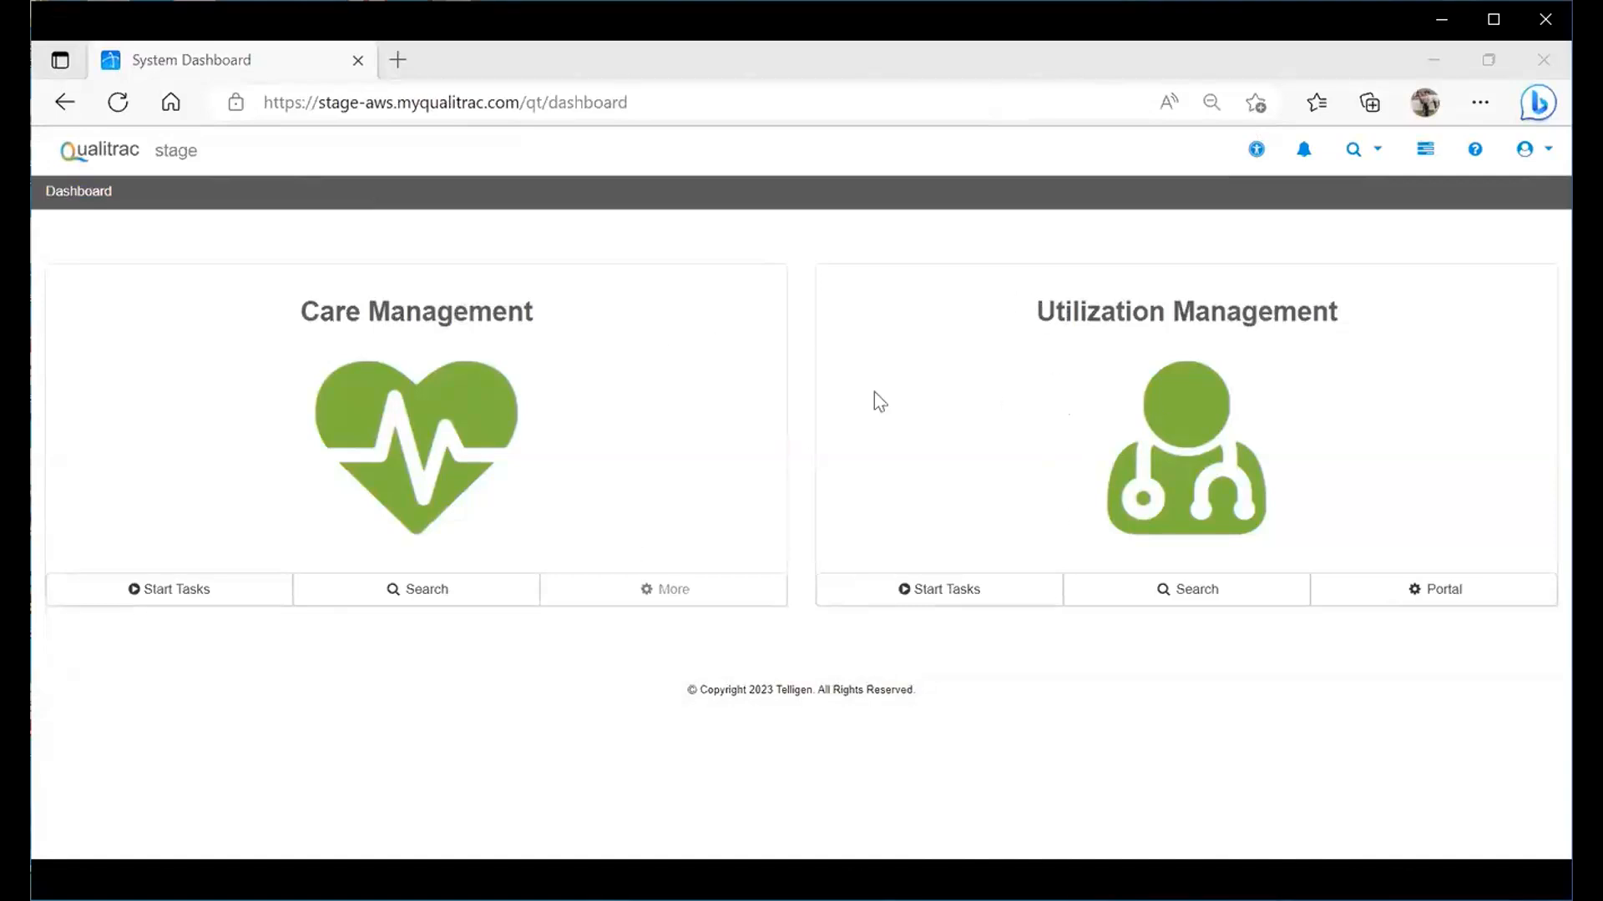
- Search Utilization Management by Case ID 24509 on the Case/Request/Claim Search tab
click(1162, 590)
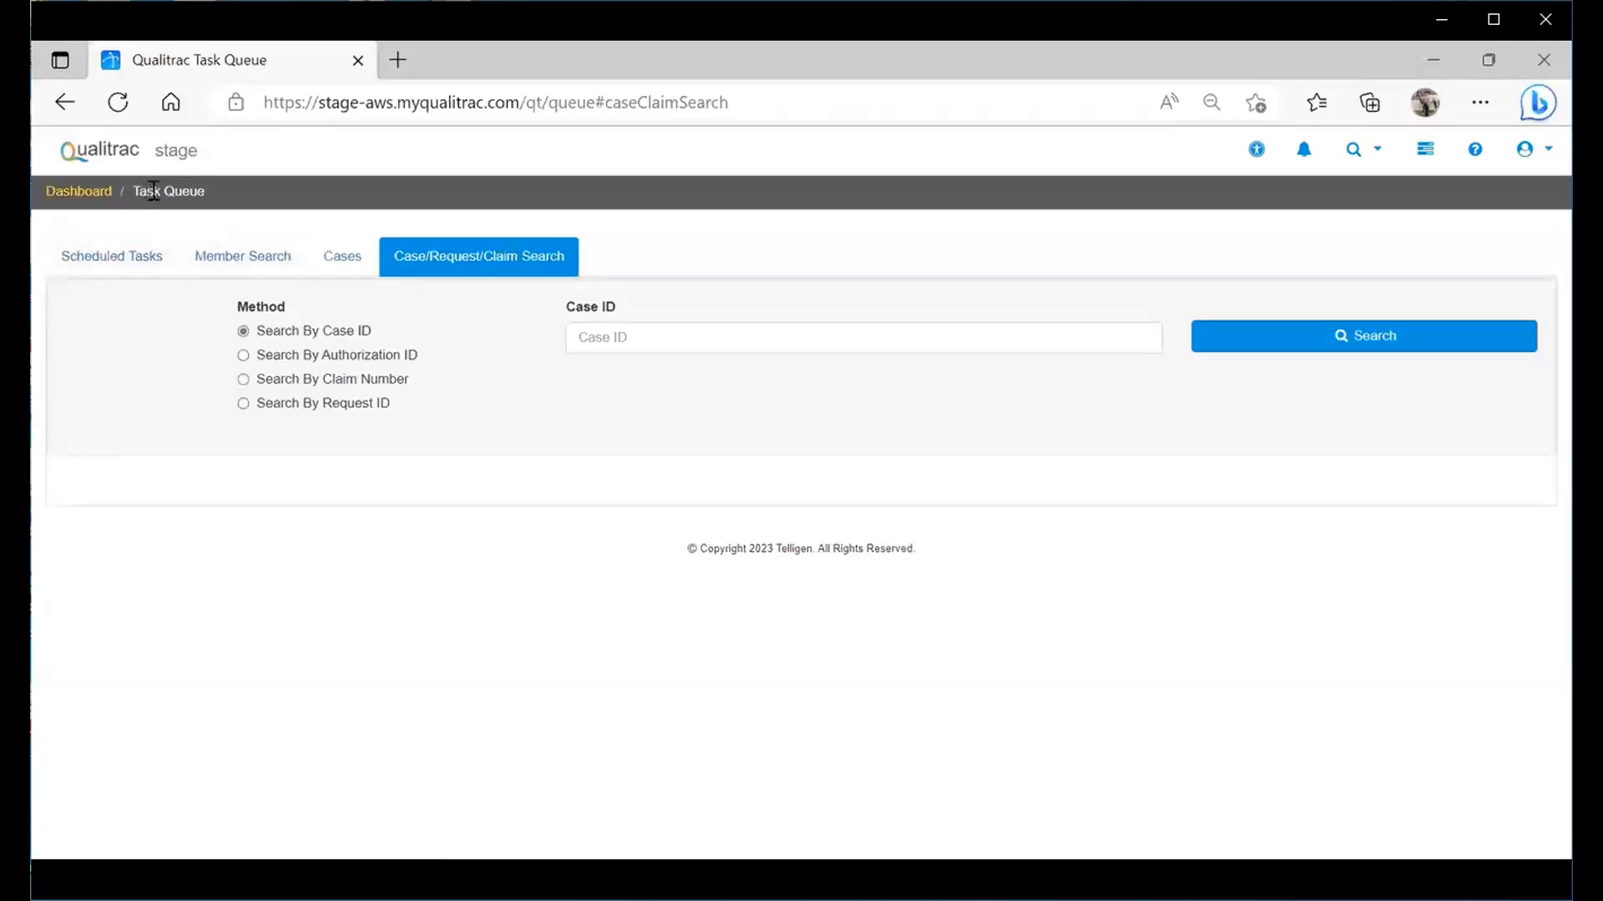
click(127, 254)
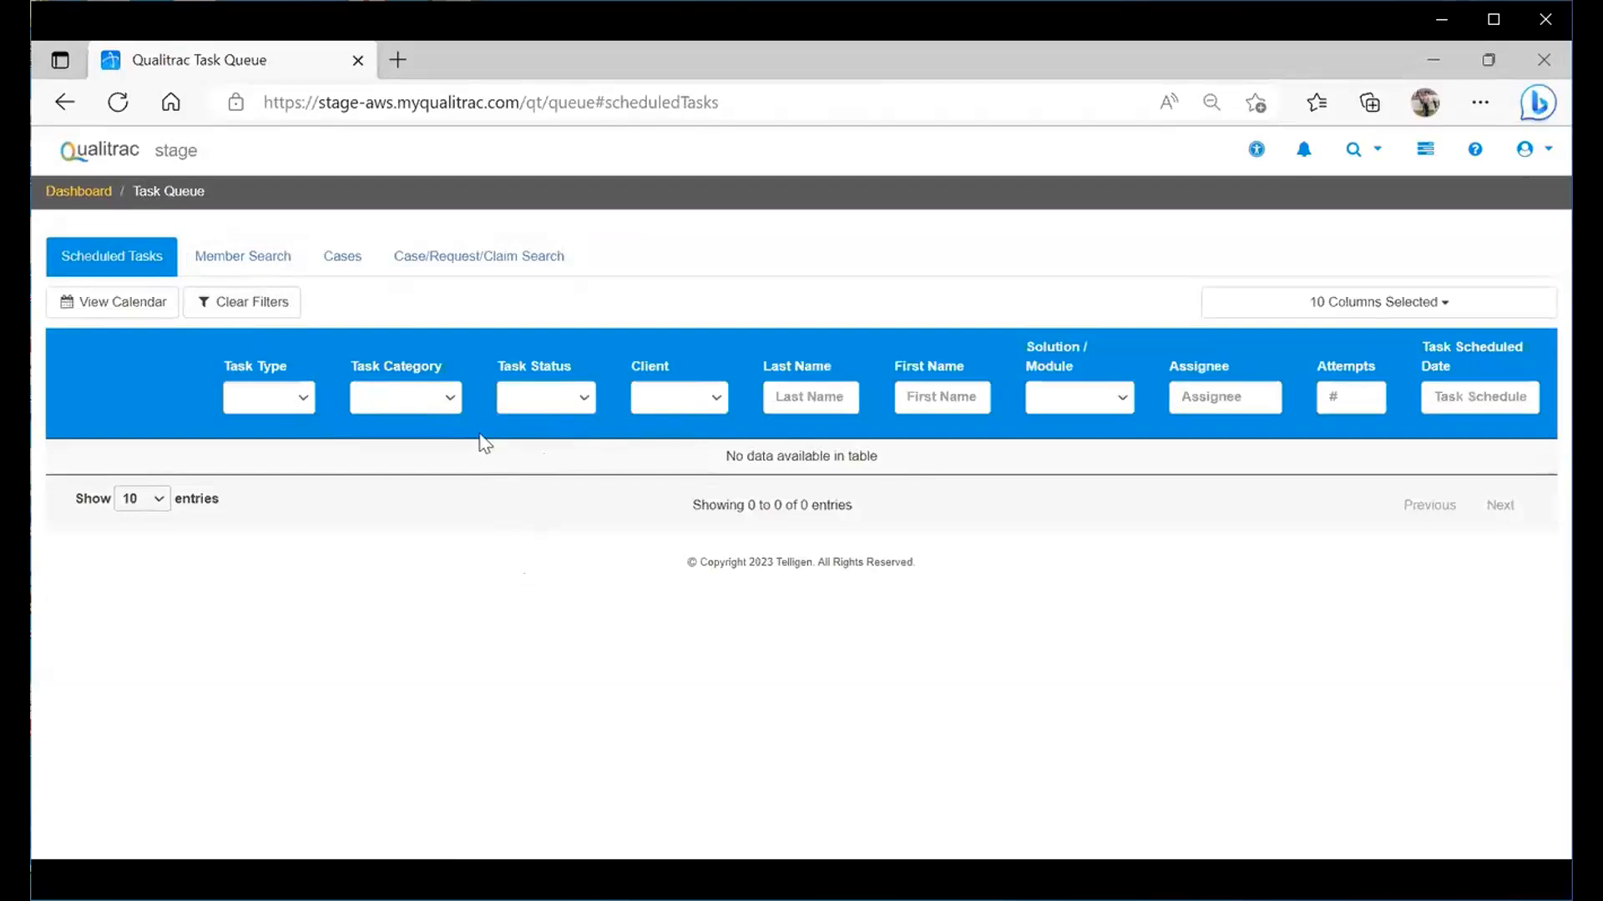
click(409, 265)
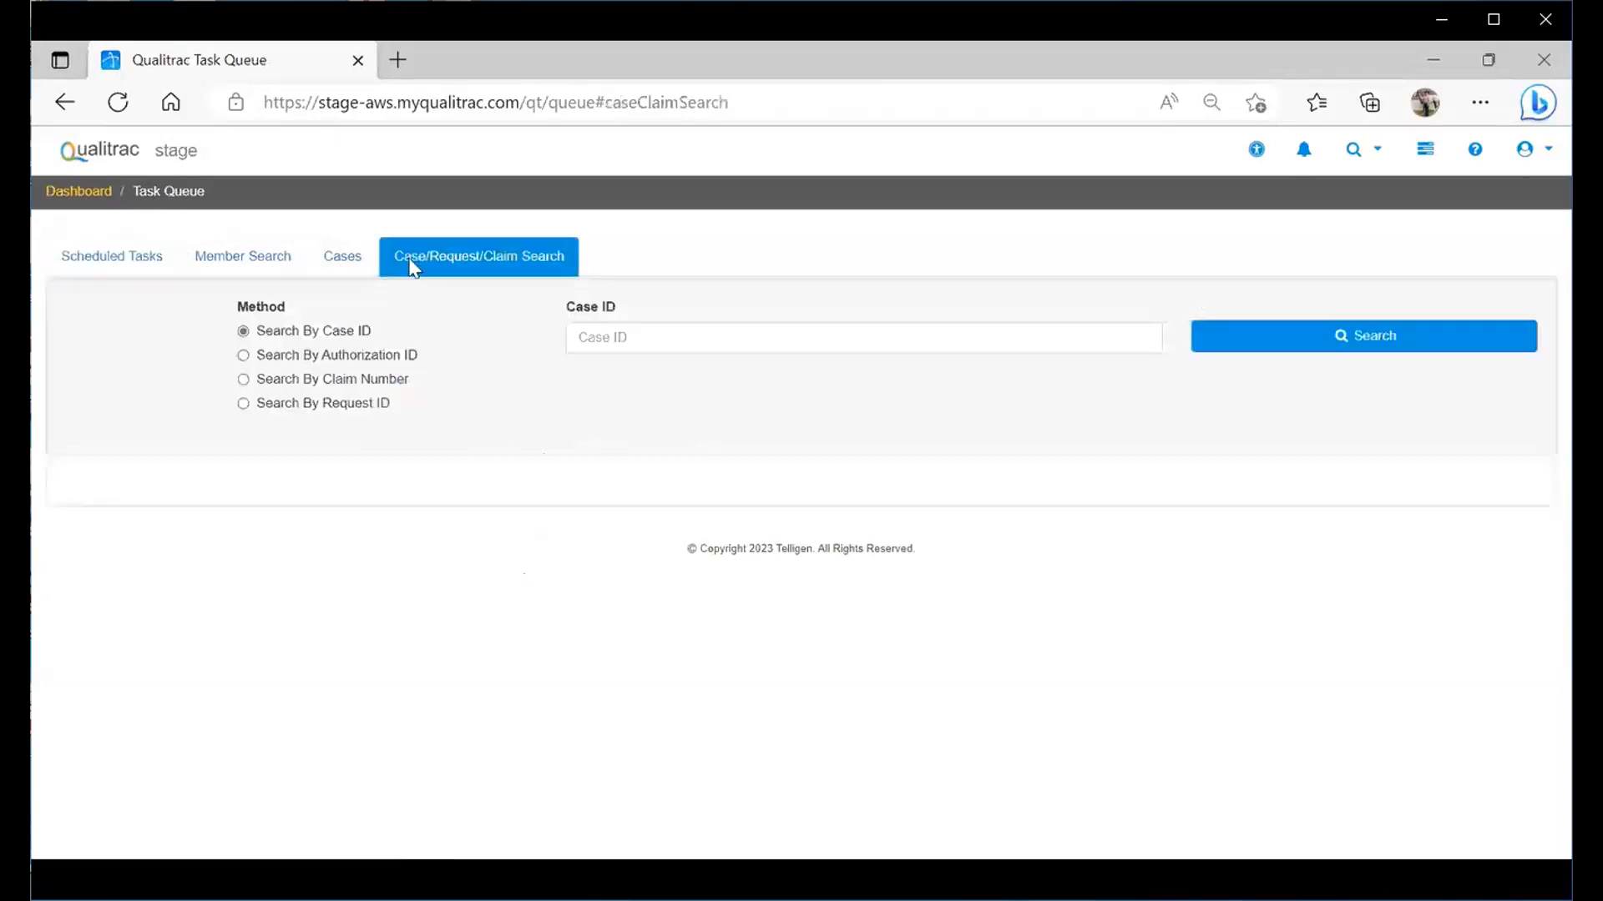
click(606, 335)
text(245)
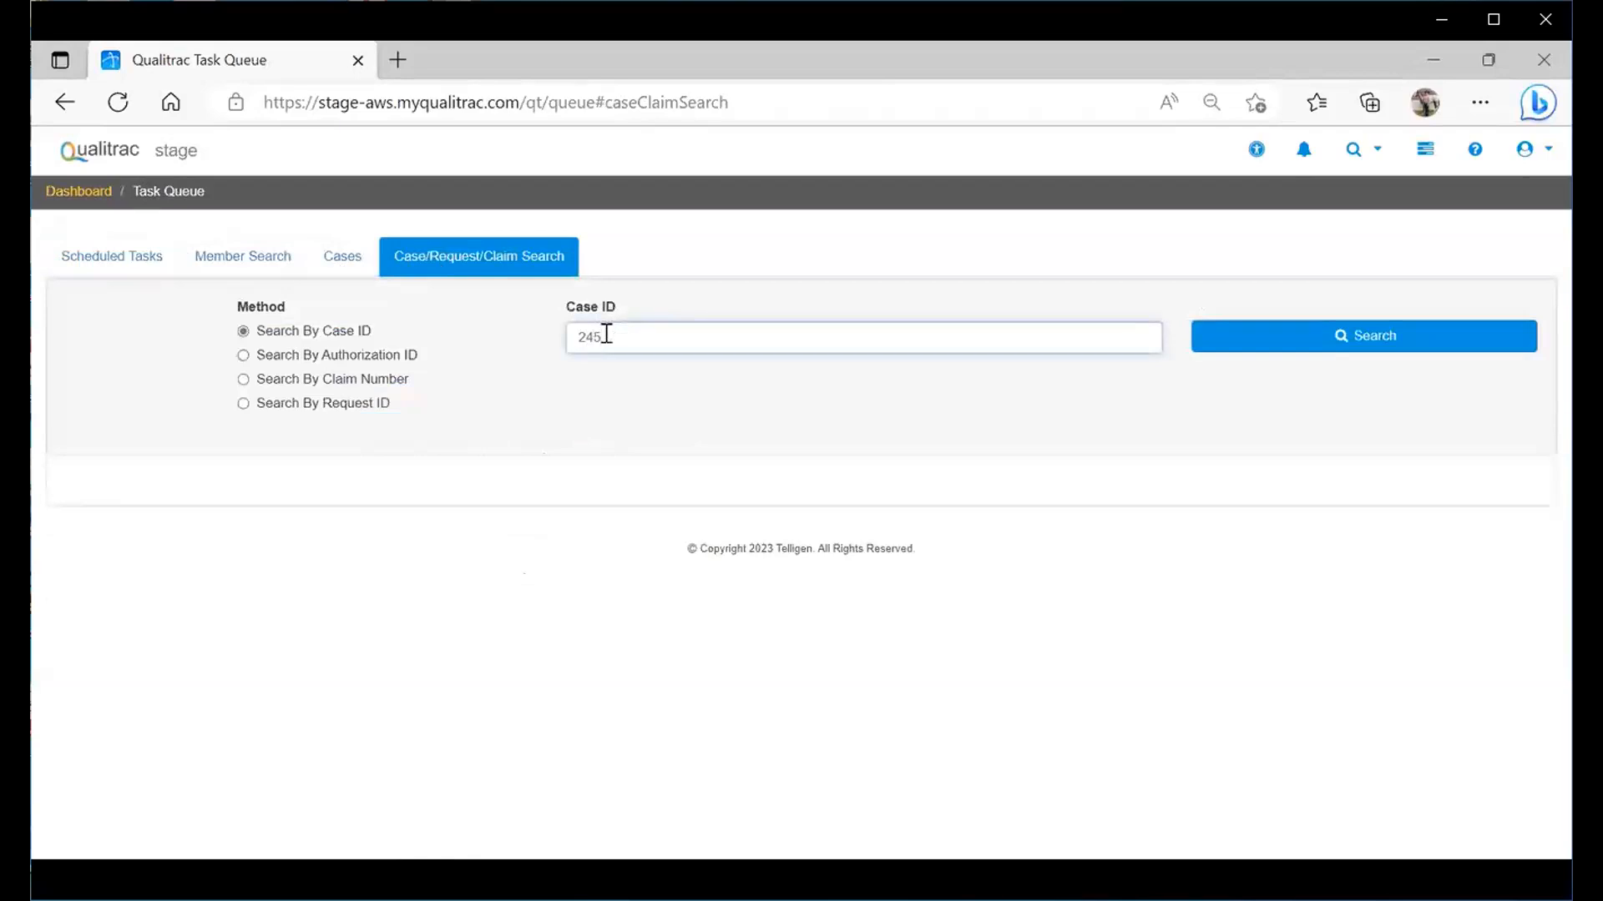
text(09)
click(1253, 349)
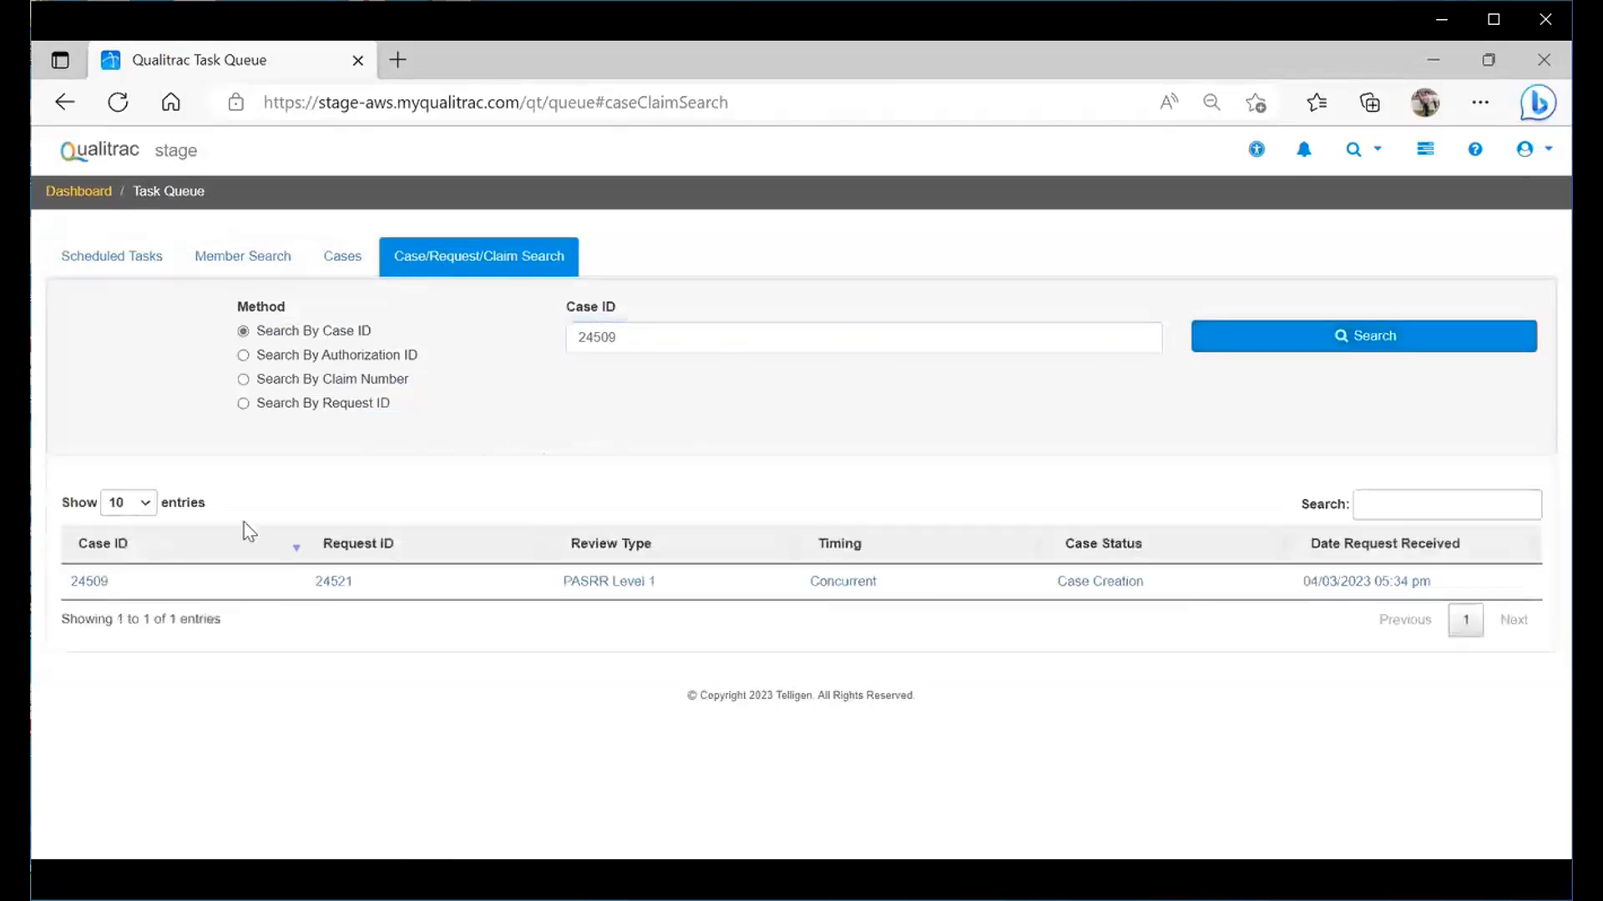
- Open case 24509's Authorization Request Summary and scroll down to its Correspondence letters
click(90, 581)
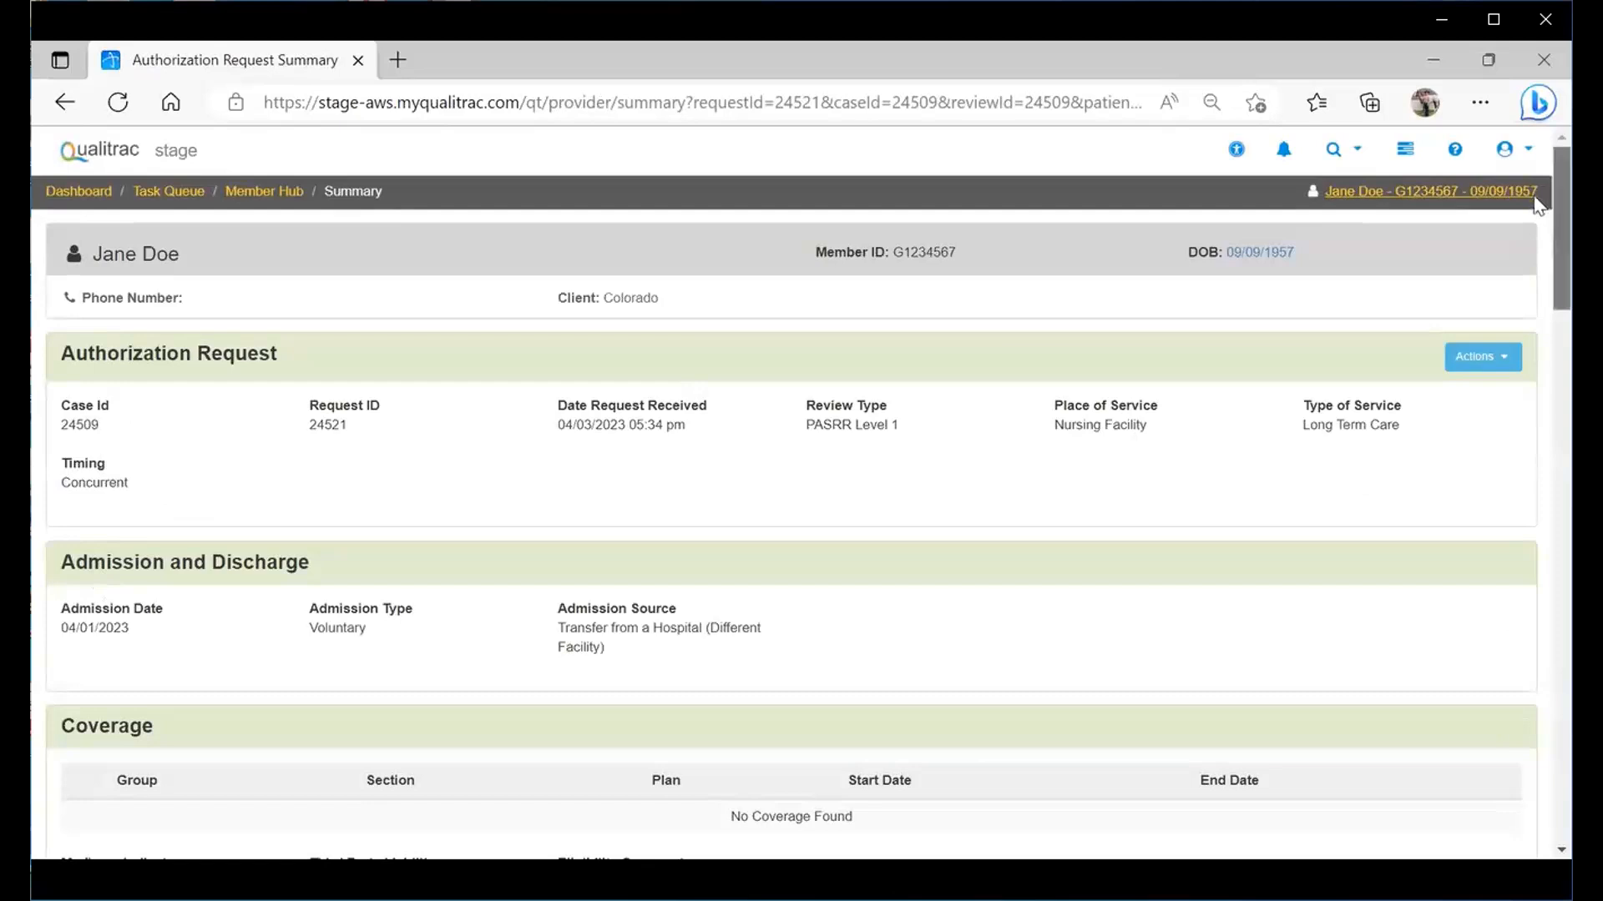
scroll(1534, 255, down, 7)
scroll(1534, 398, down, 13)
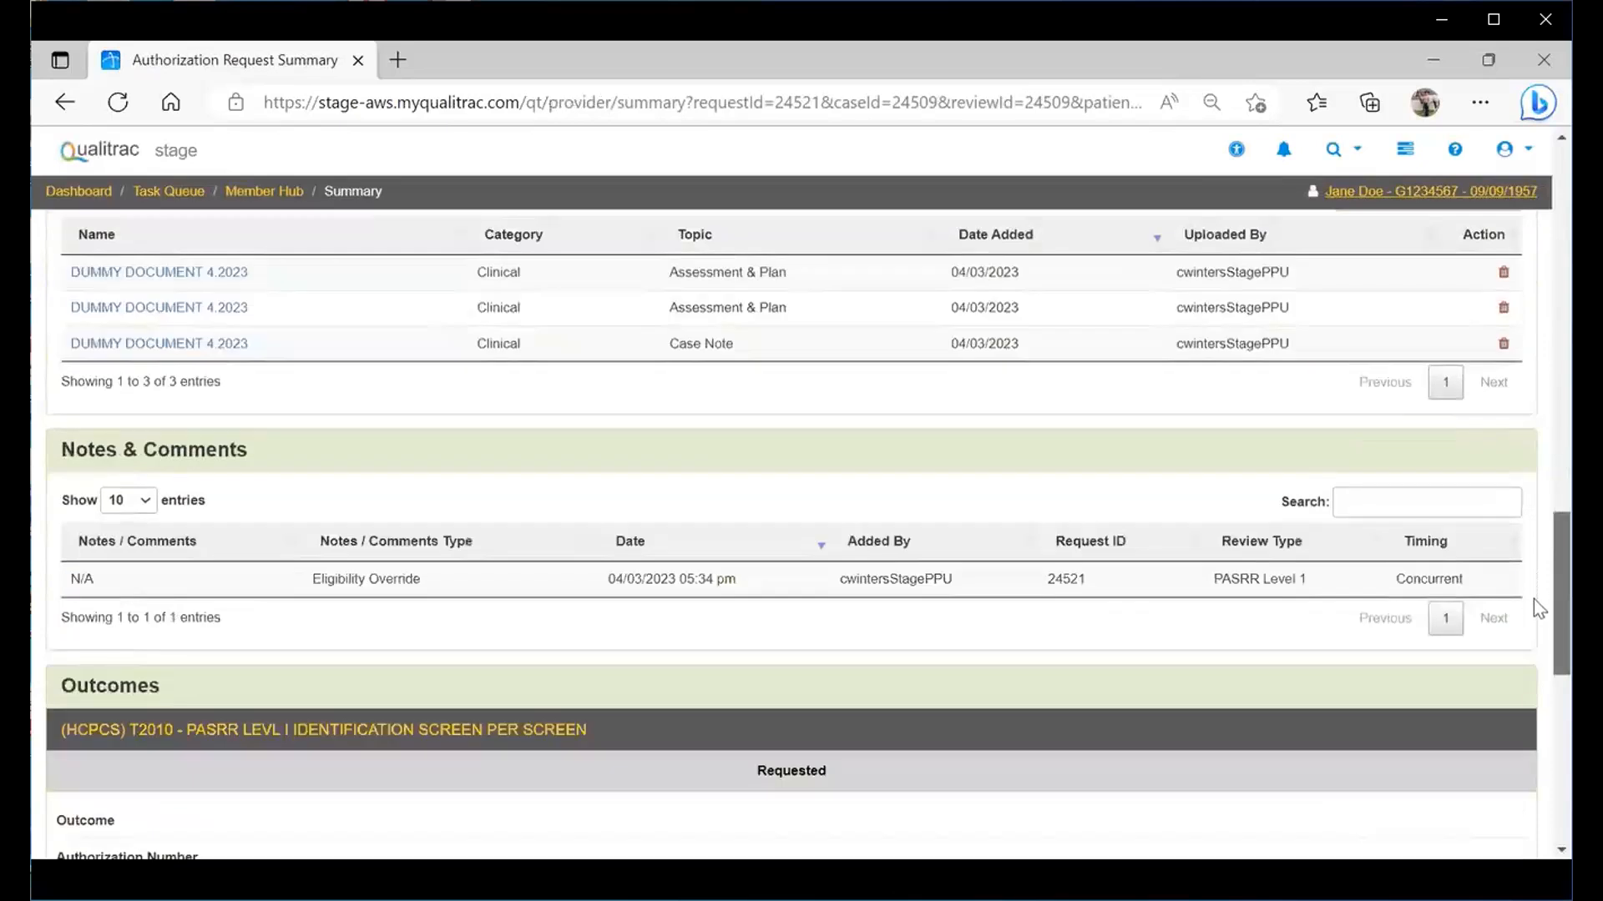
scroll(1538, 617, down, 1)
scroll(1539, 648, down, 4)
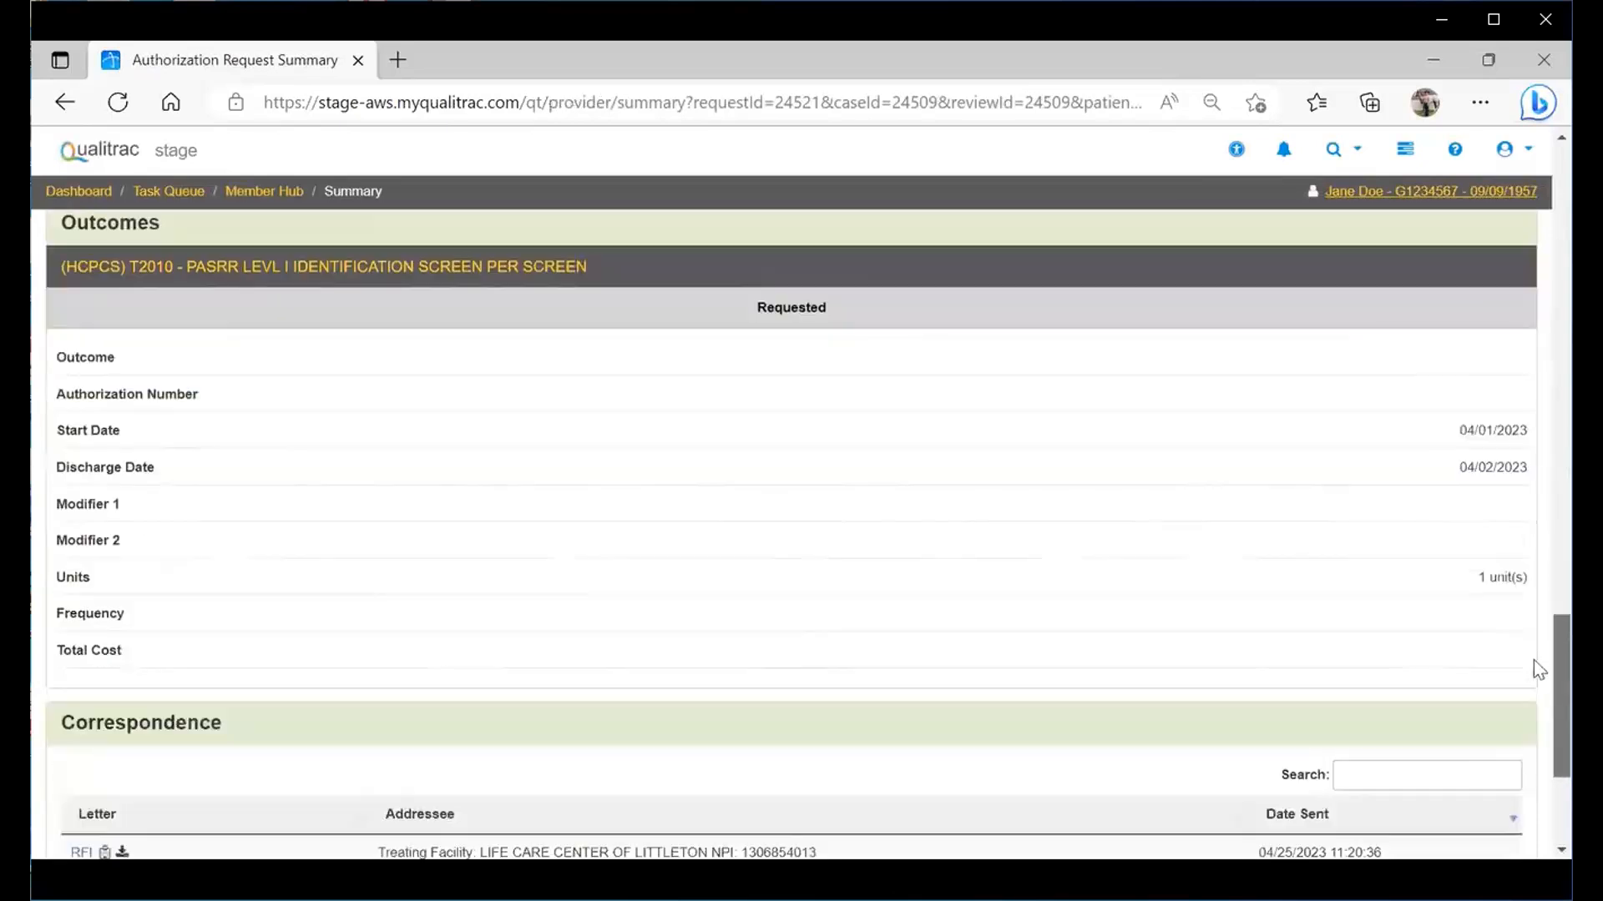
scroll(1539, 661, down, 4)
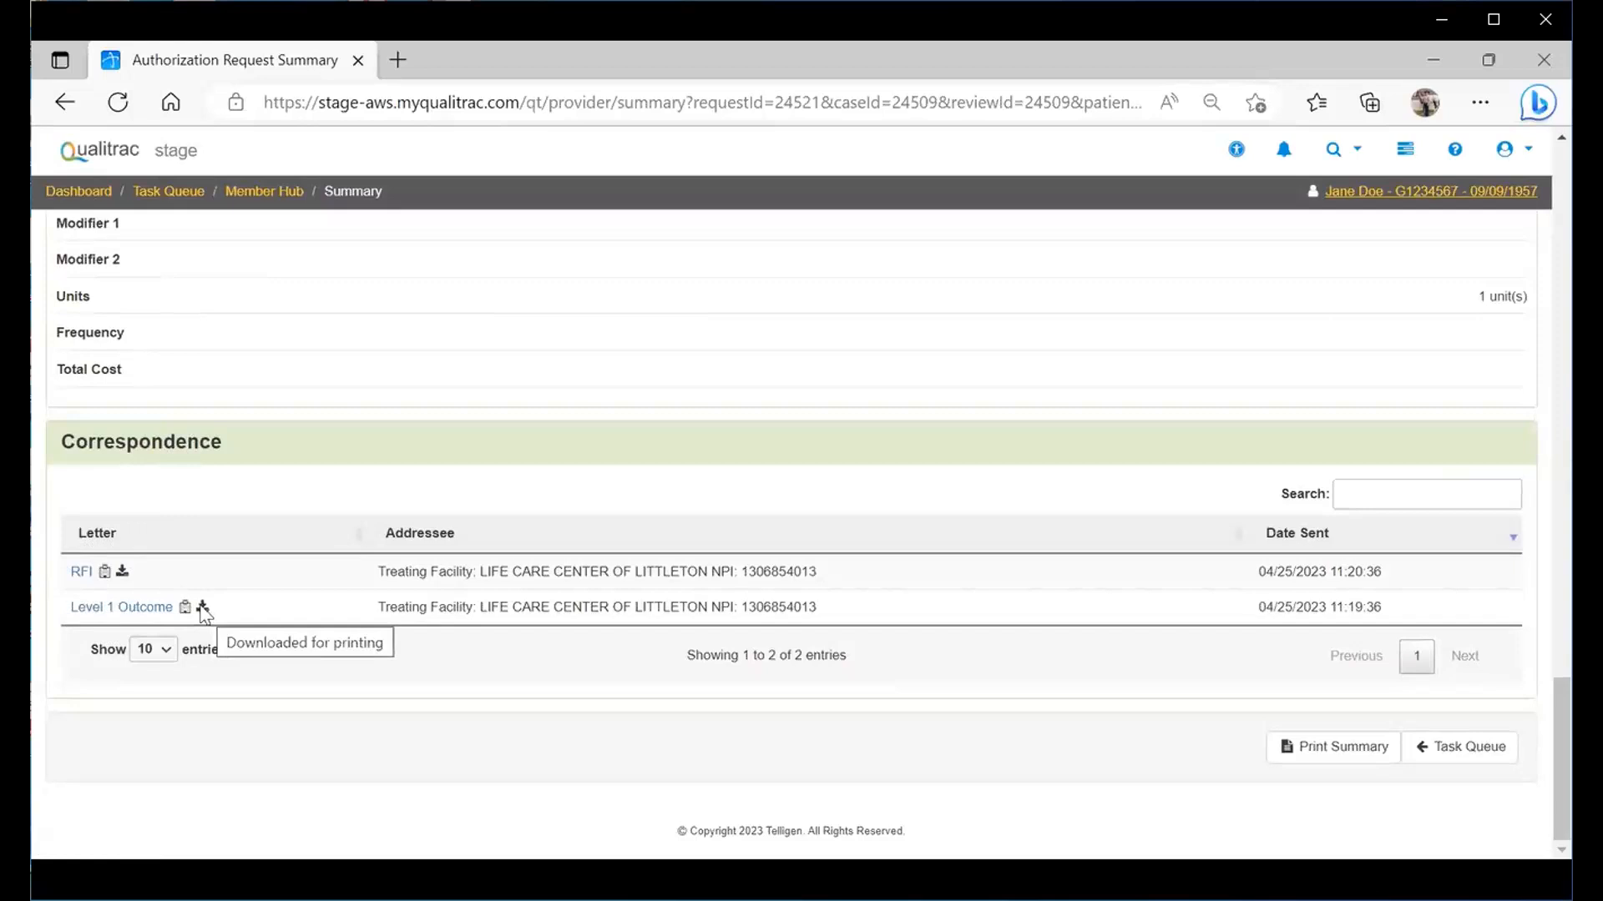
- View the Level 1 Outcome letter in its own tab, then switch back to the summary
click(107, 608)
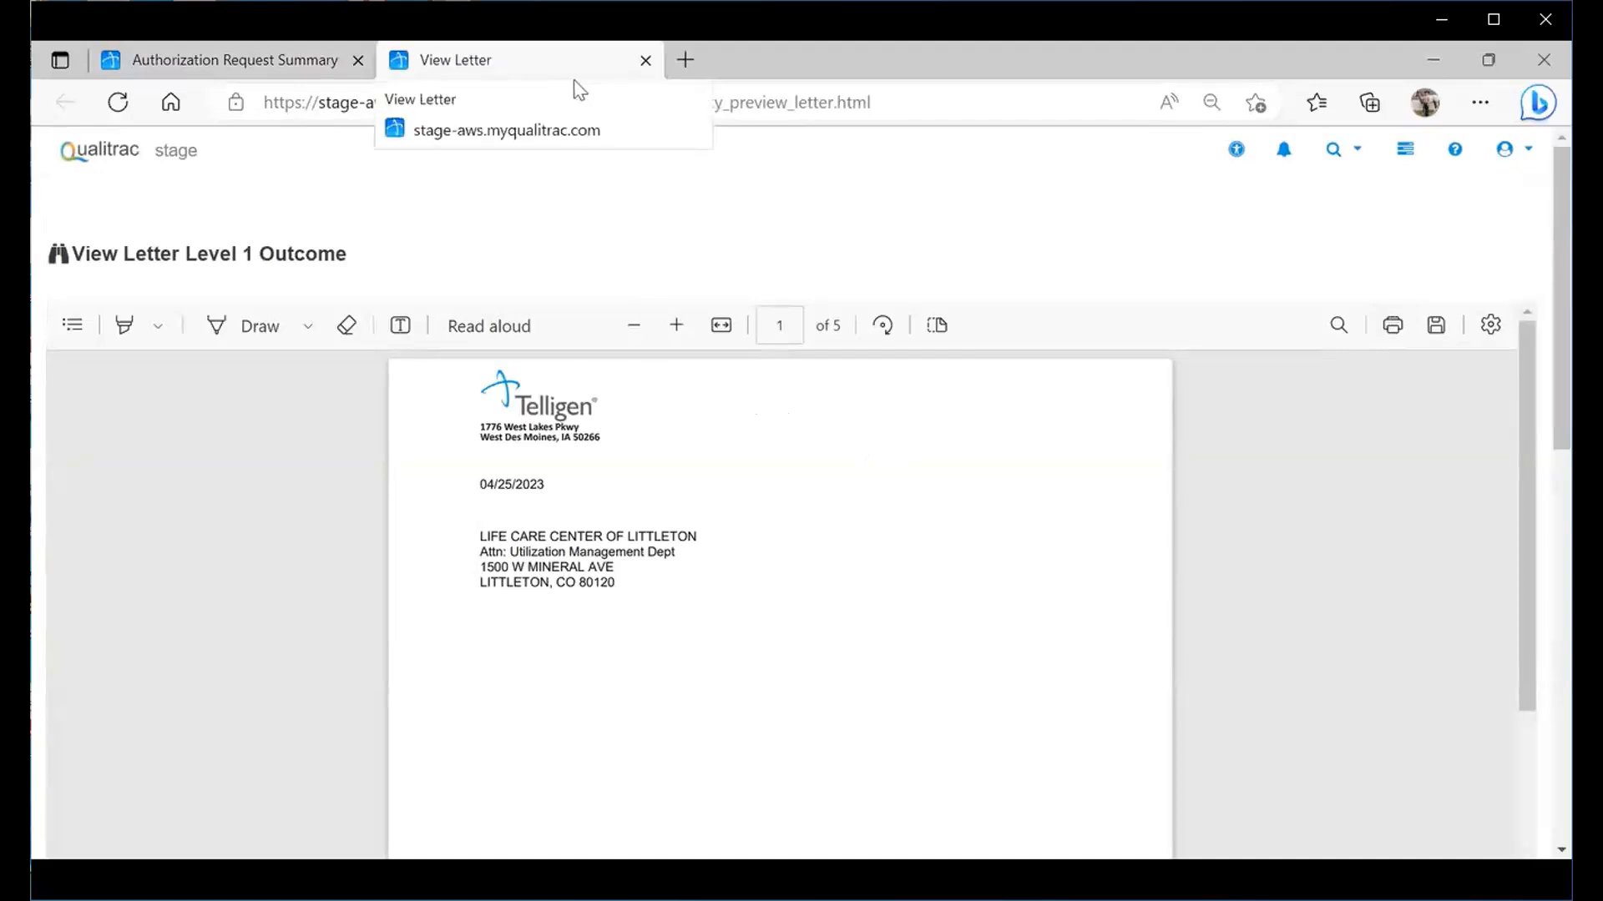
click(240, 67)
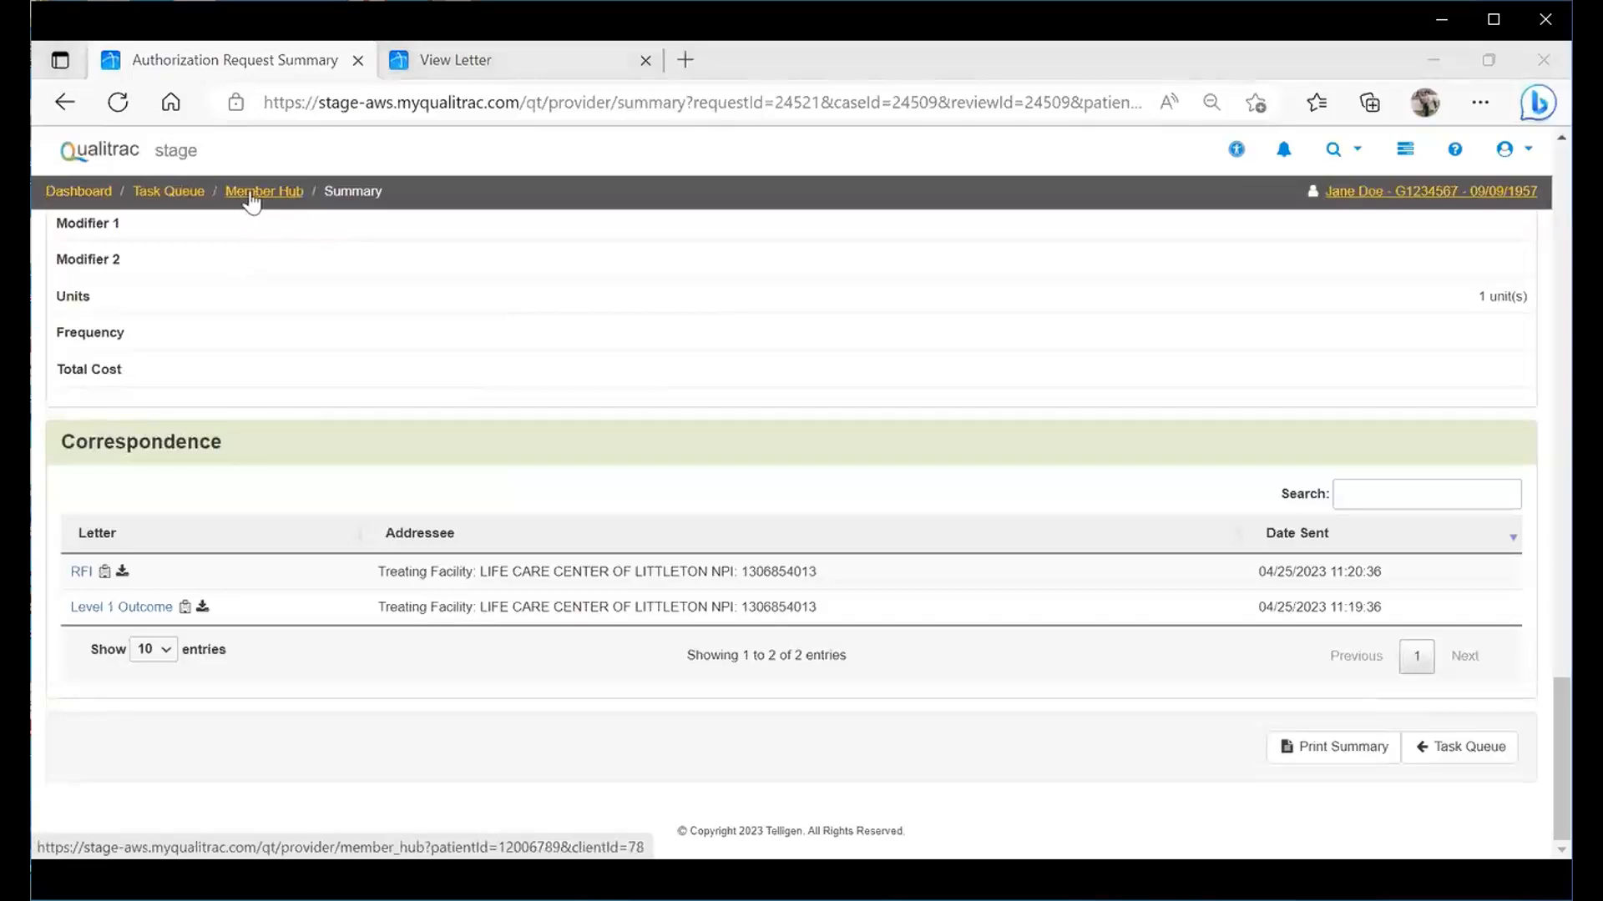
- Leave the summary for the Member Hub and browse its three PASRR Level 1 cases
click(251, 193)
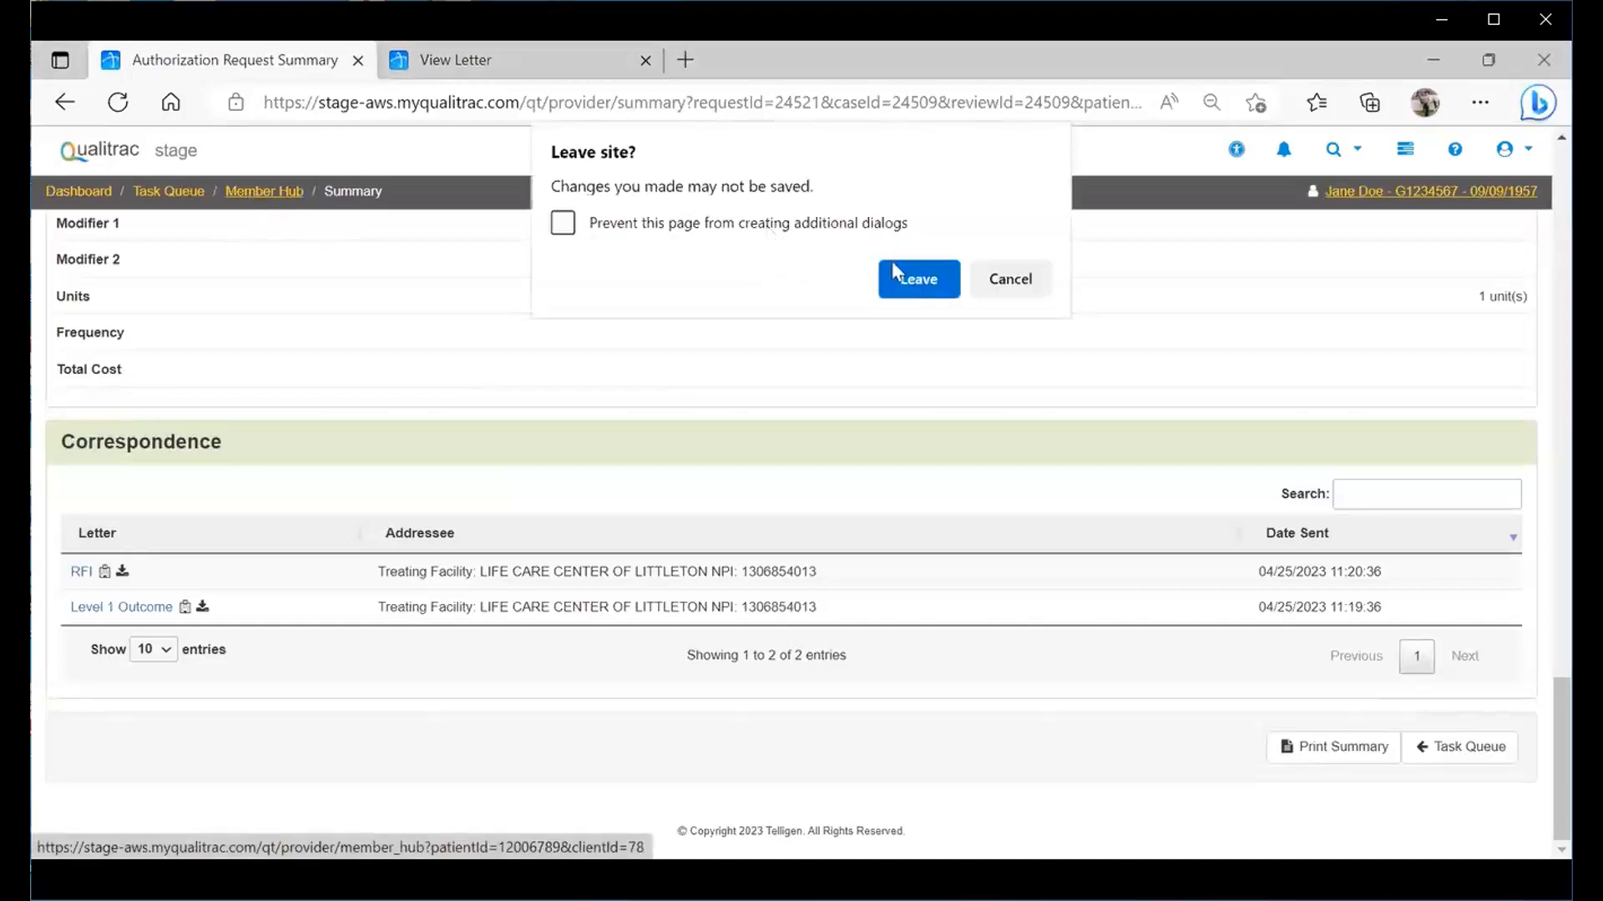
click(899, 288)
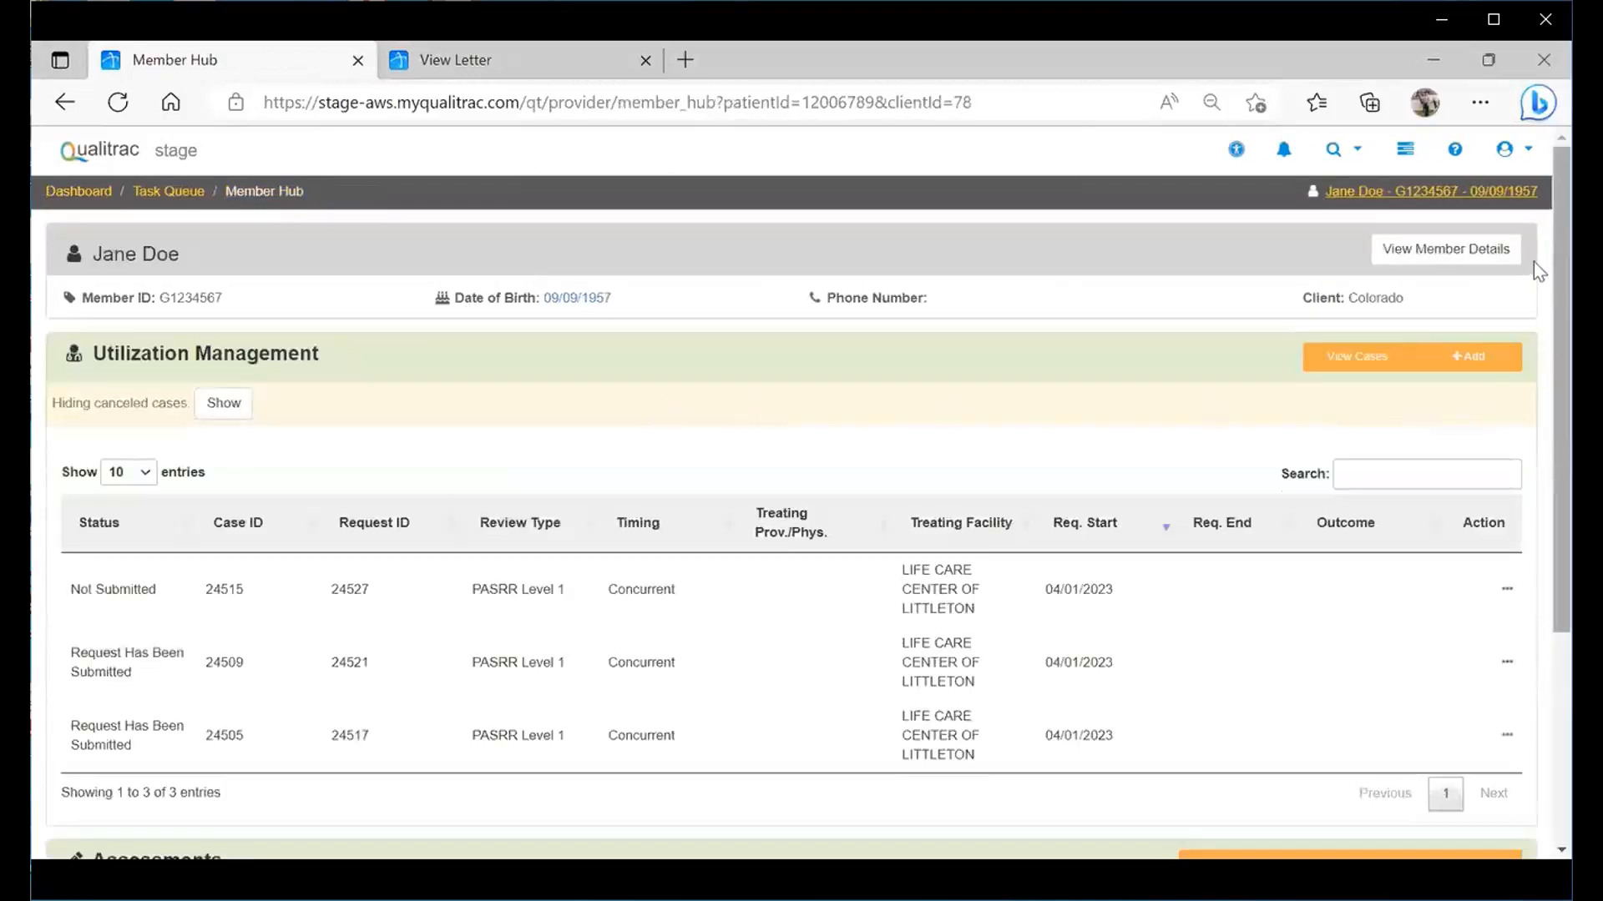
scroll(1534, 276, down, 3)
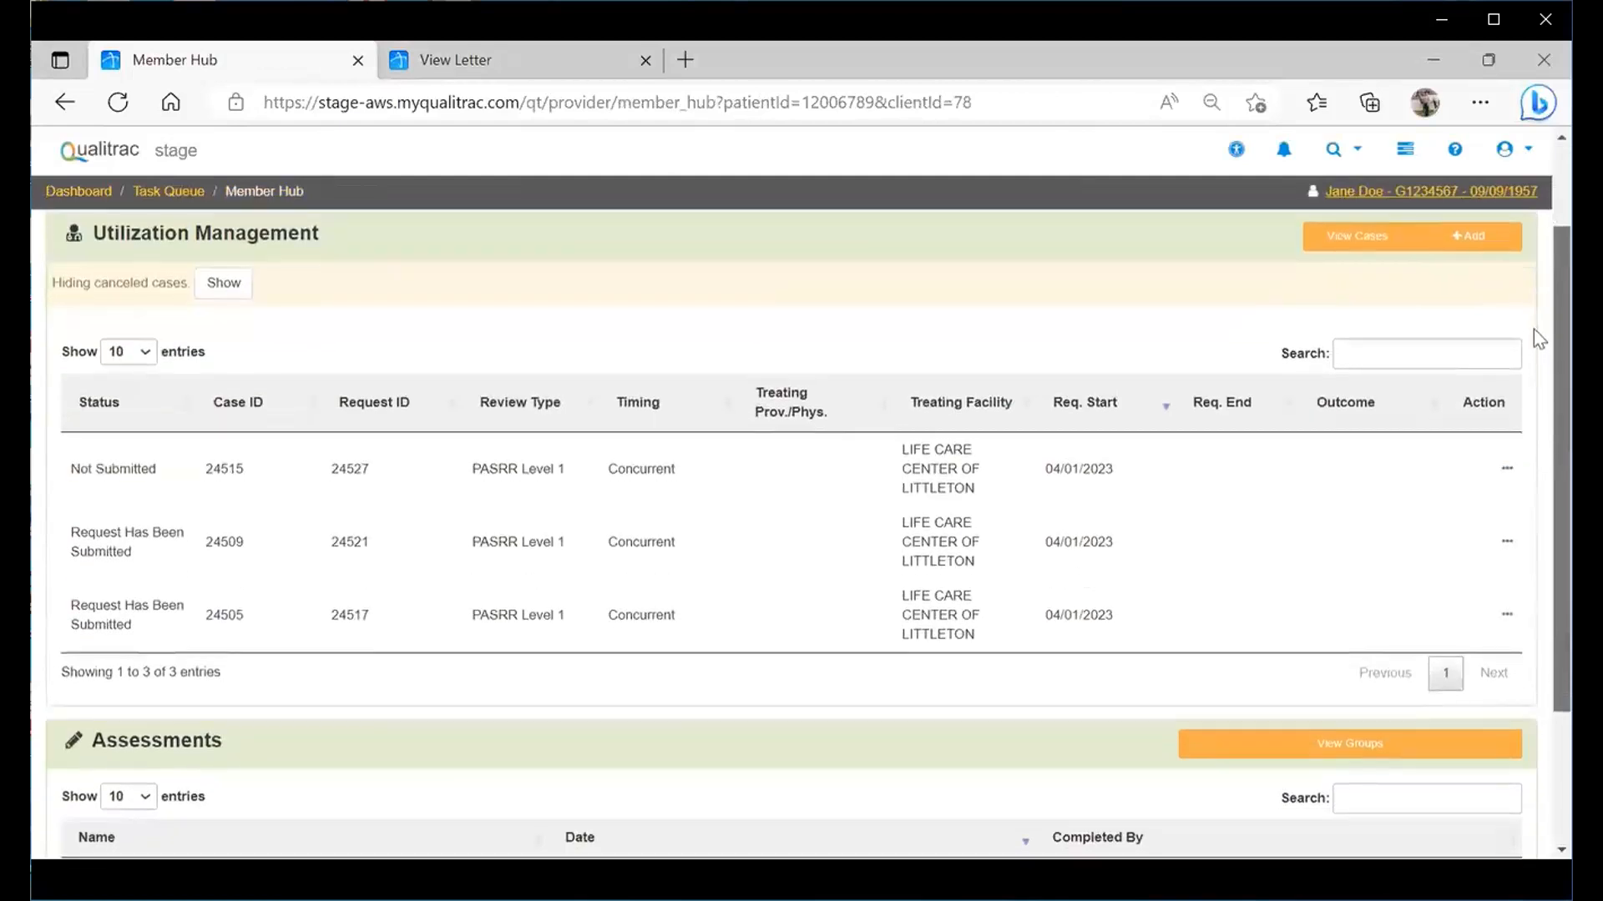
scroll(1535, 300, up, 2)
scroll(1539, 298, down, 5)
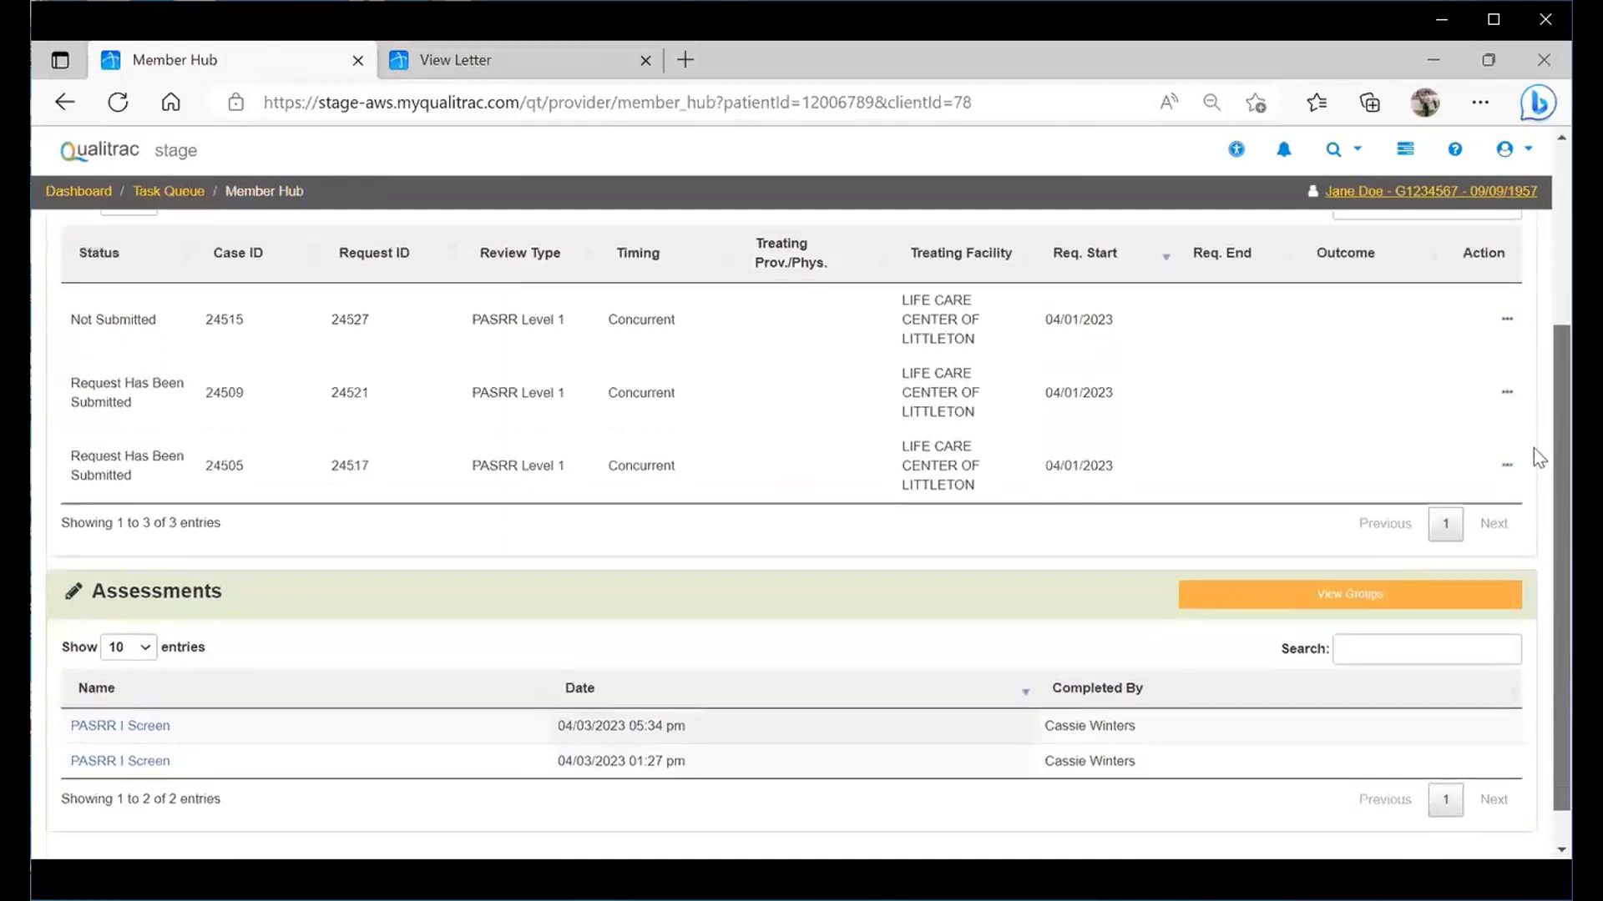
scroll(1538, 467, down, 1)
scroll(1533, 484, up, 7)
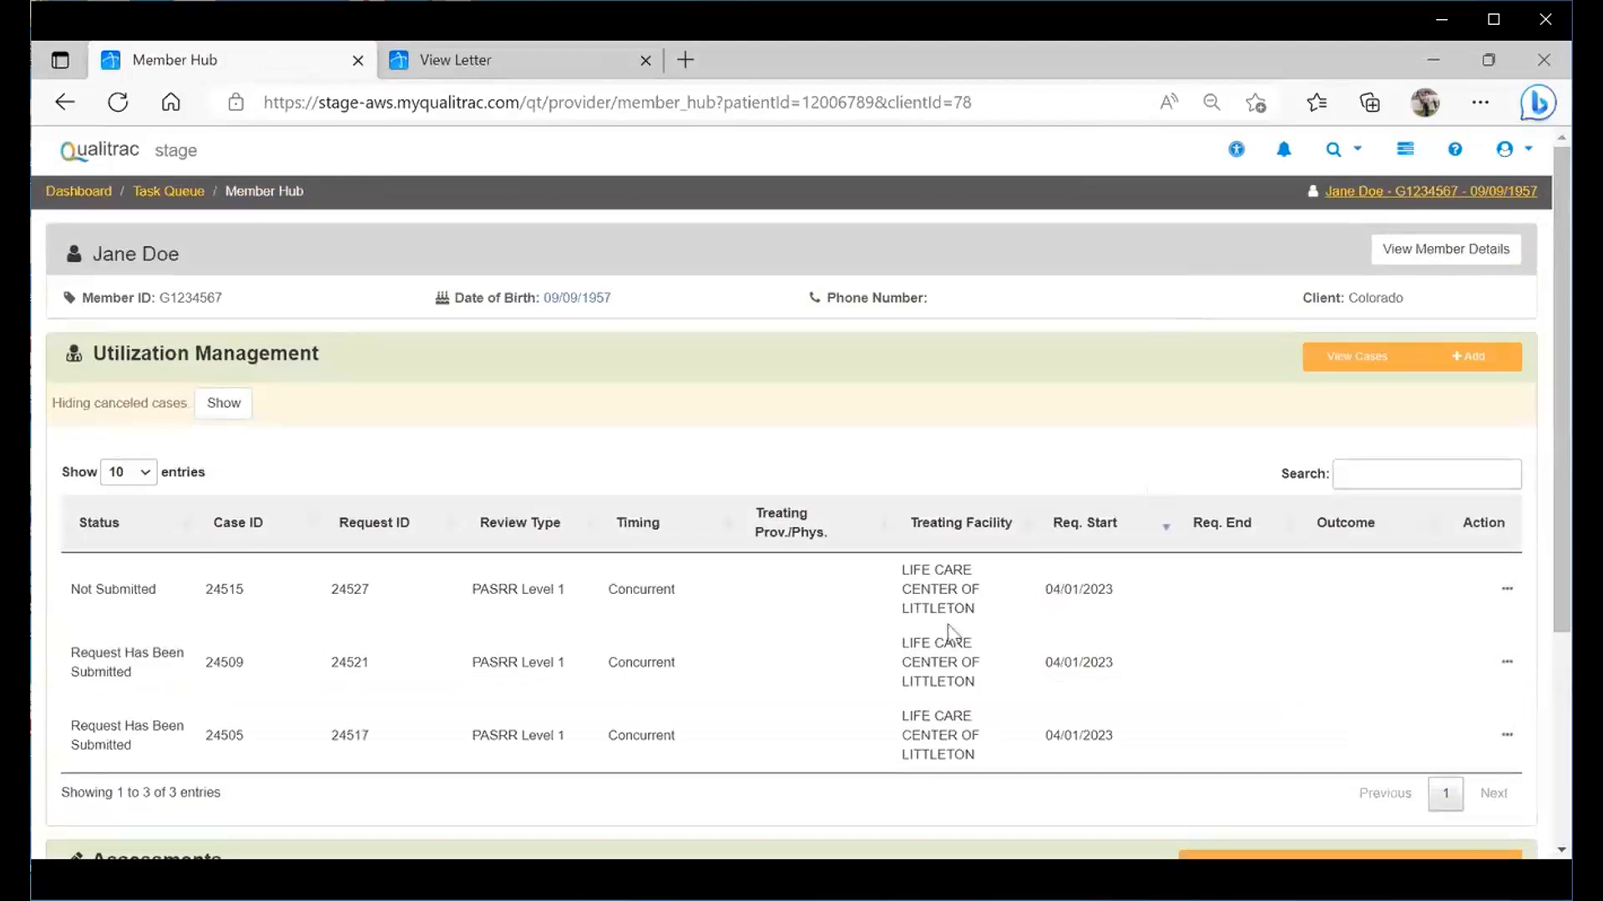
click(1509, 667)
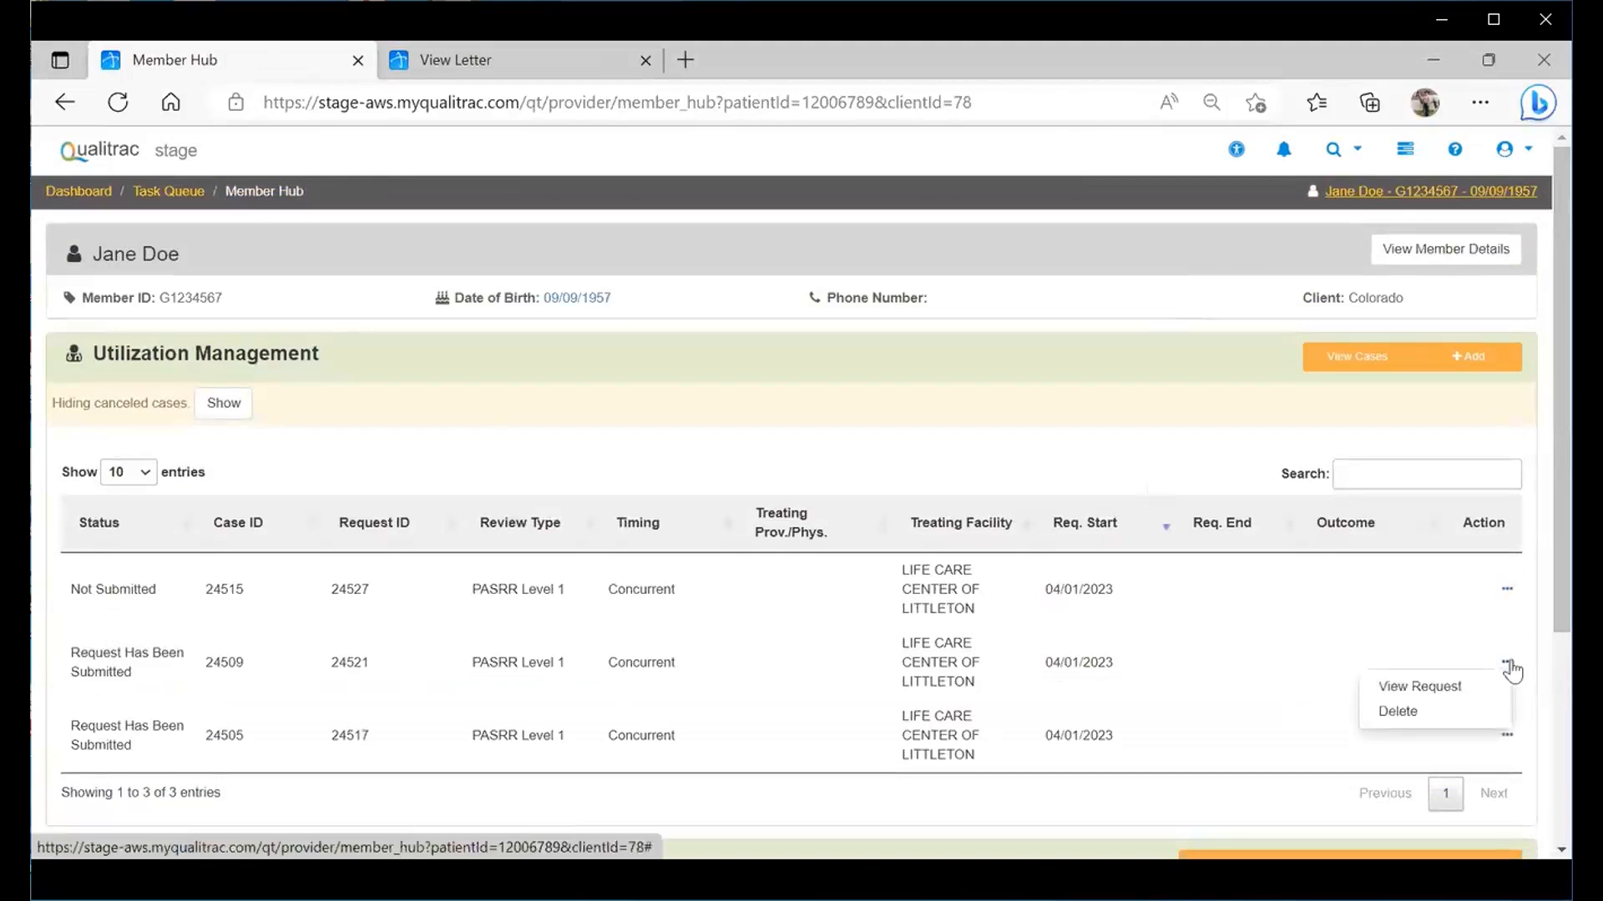
click(1509, 667)
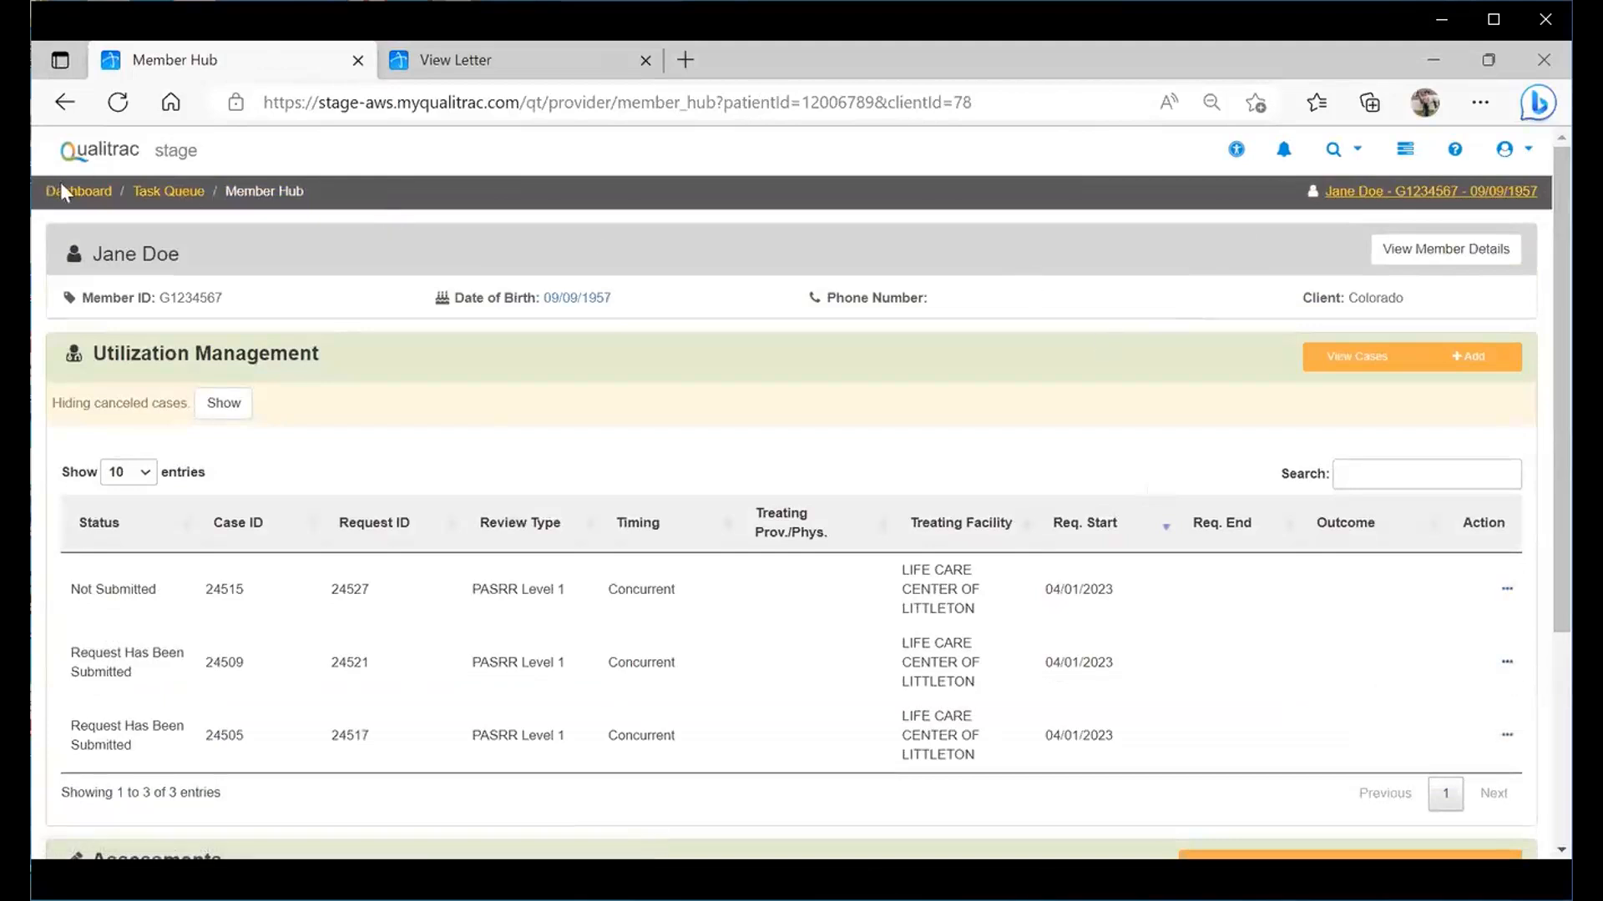
- Return to the Task Queue, confirming the Leave prompt
click(140, 192)
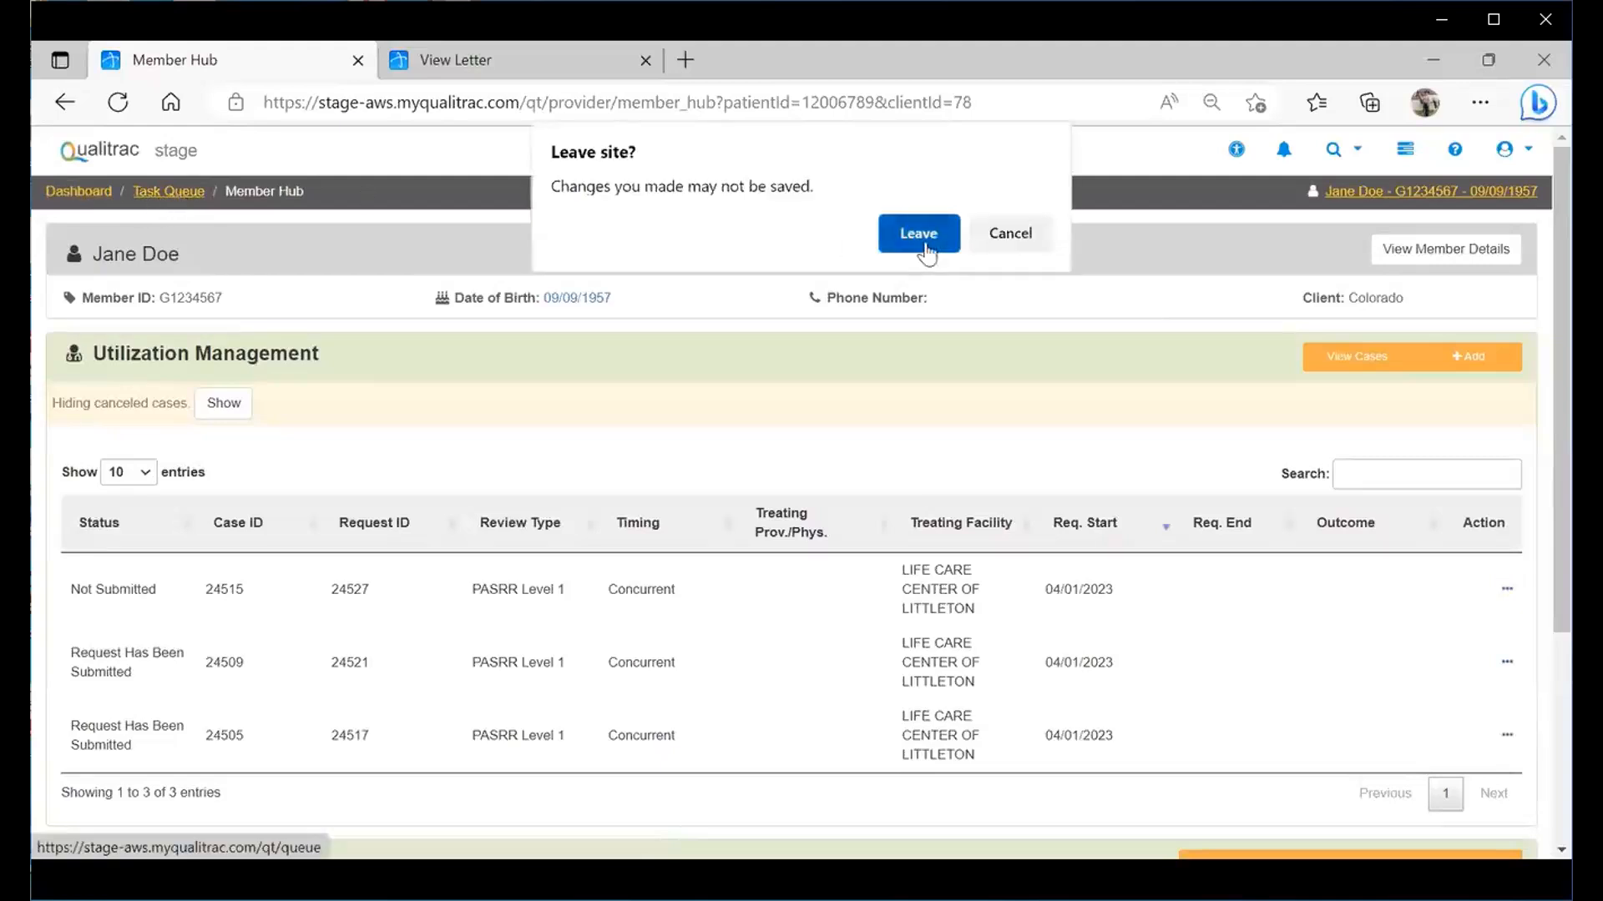
key(Return)
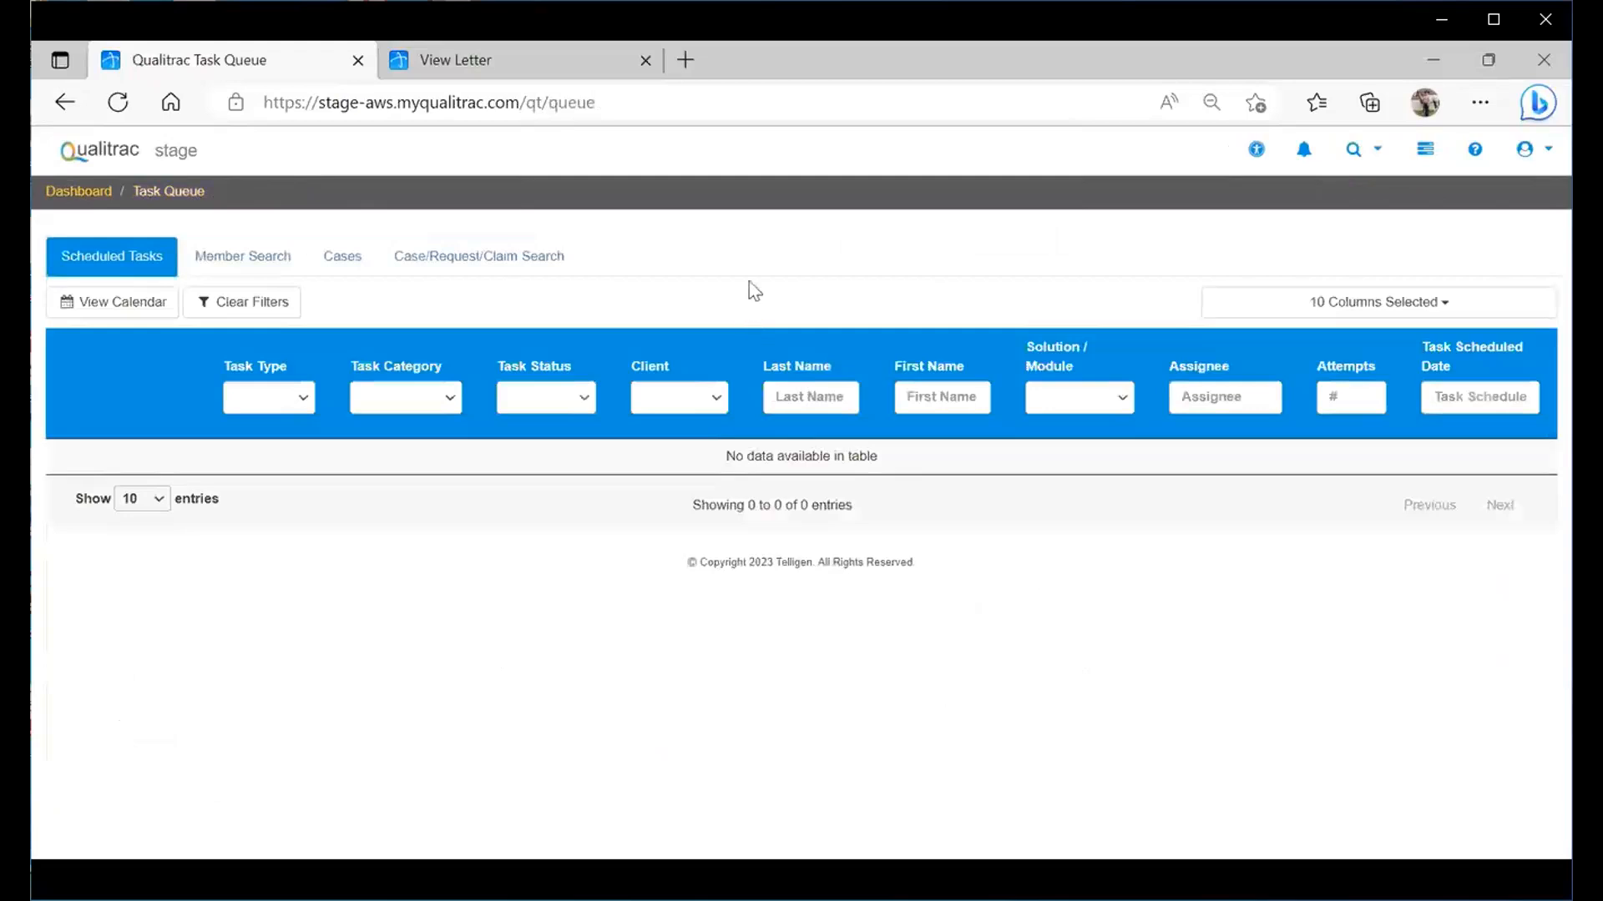